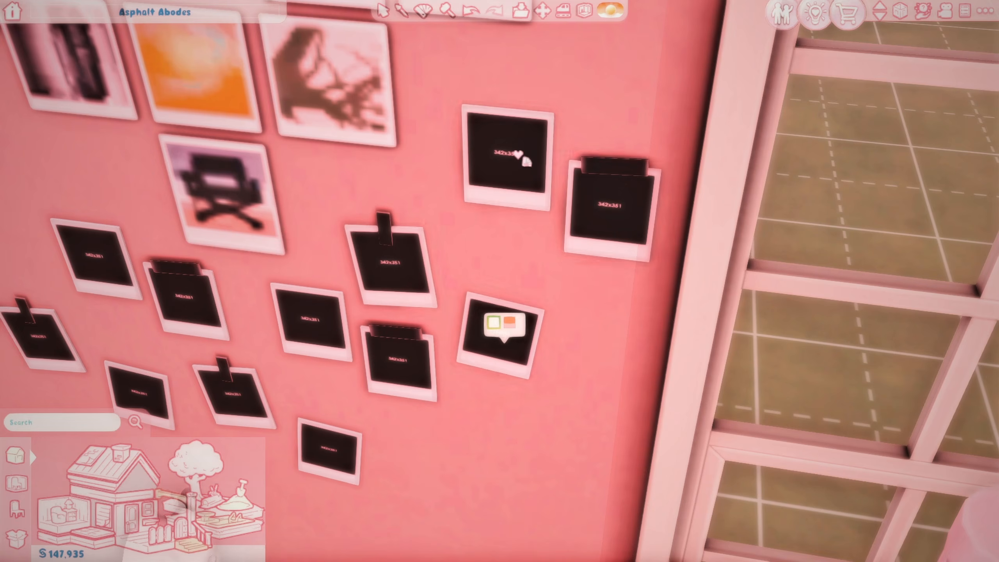
# Step: Move the camera in close to the polaroid wall to inspect it
pyautogui.scroll(-3, 513, 157)
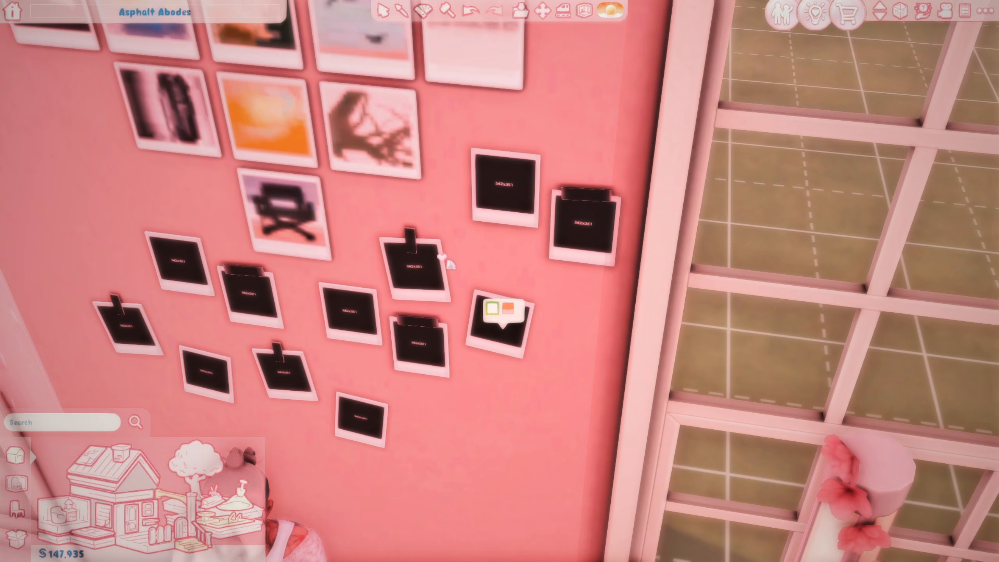
pyautogui.scroll(2, 449, 262)
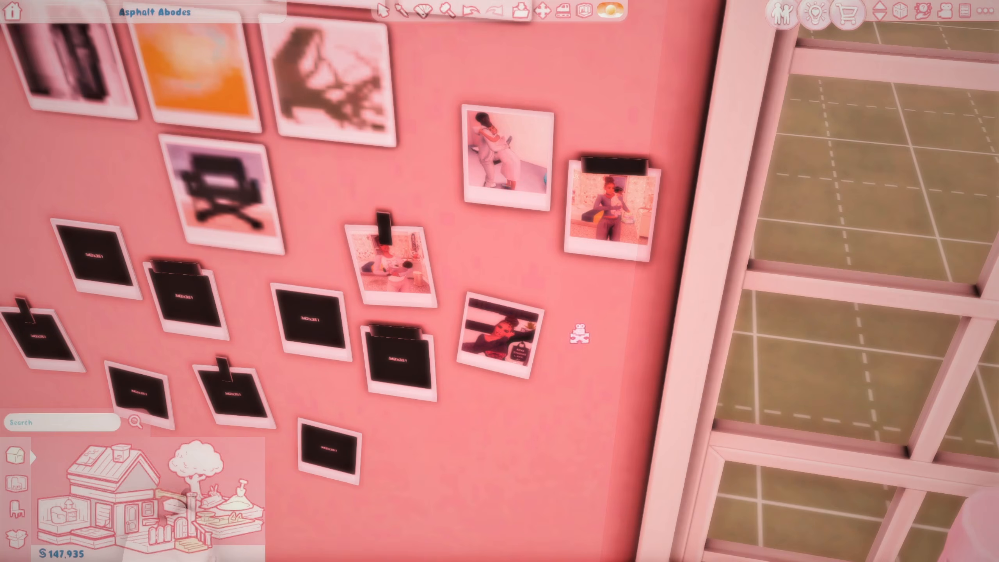
pyautogui.moveTo(579, 334); pyautogui.dragTo(667, 350, button='right')
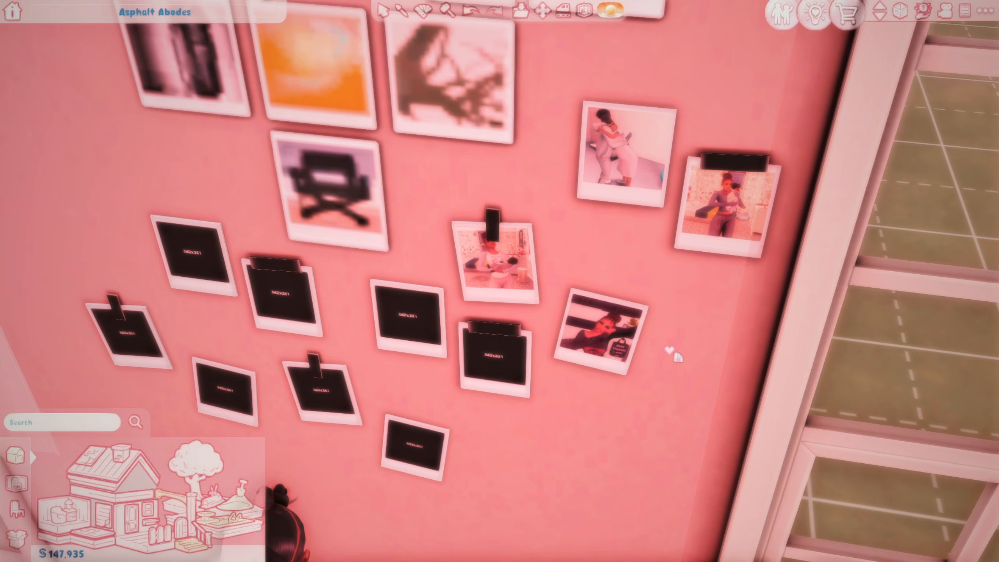
pyautogui.press('Tab')
pyautogui.press('w')
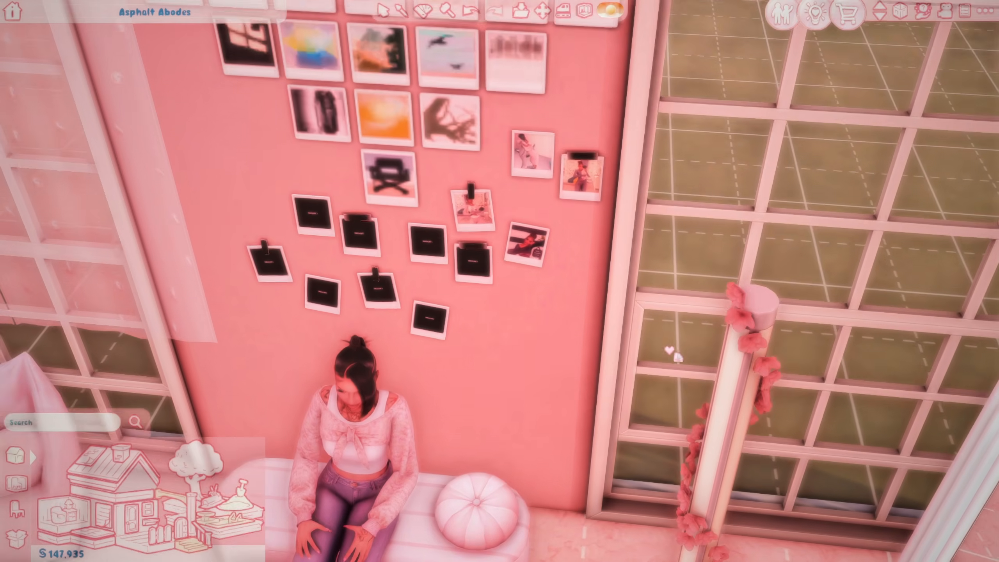
pyautogui.scroll(3, 668, 350)
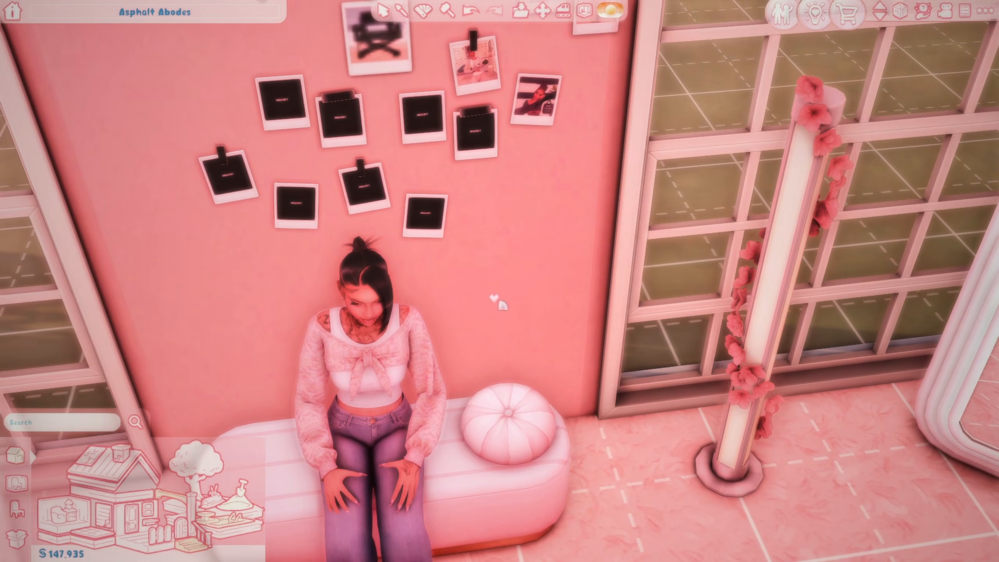
pyautogui.scroll(2, 496, 297)
pyautogui.scroll(-3, 478, 132)
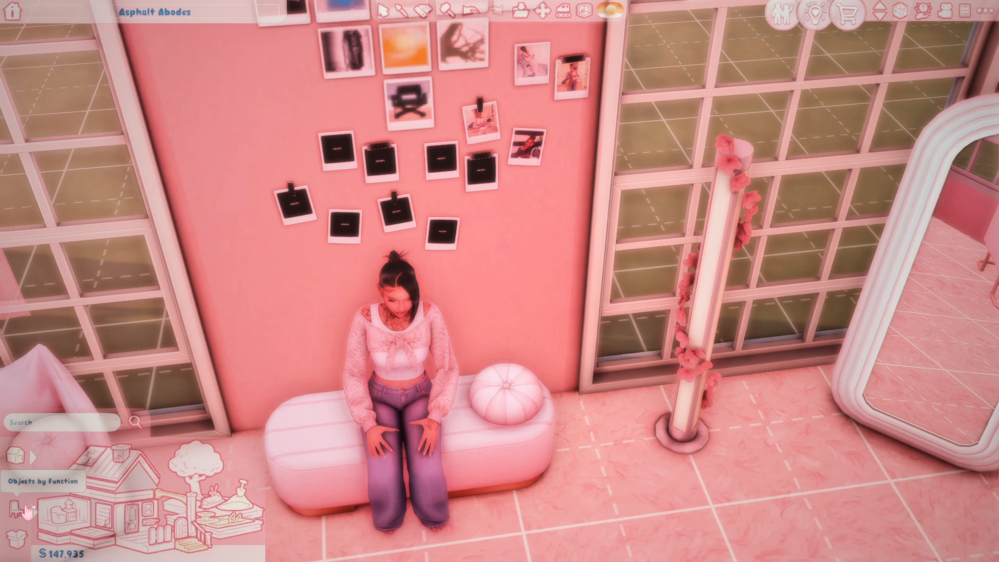
# Step: In Objects by Room, filter to Decorations > Paintings & Posters and pick up the HodgePodge Four's a Crowd frame
pyautogui.click(56, 526)
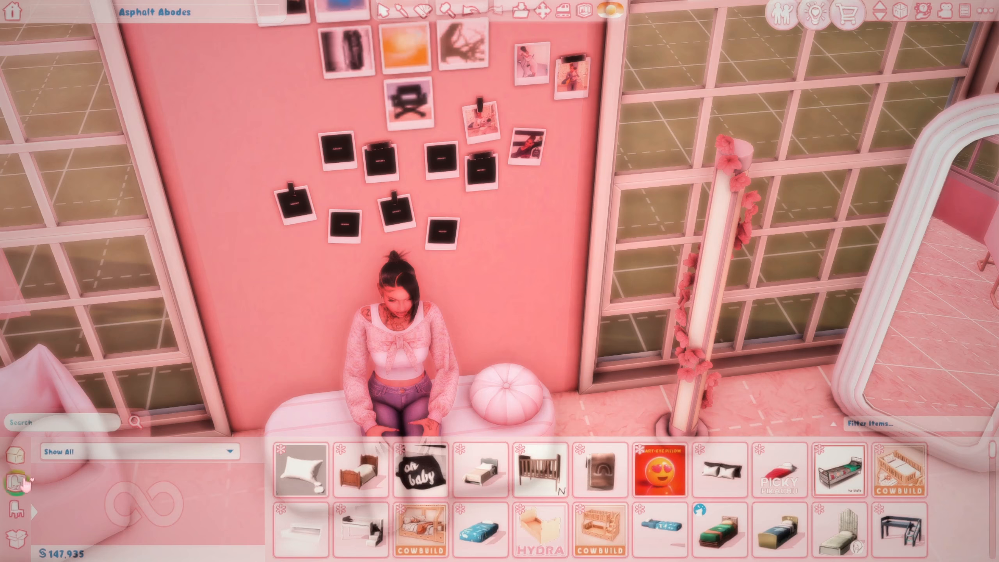
pyautogui.click(104, 457)
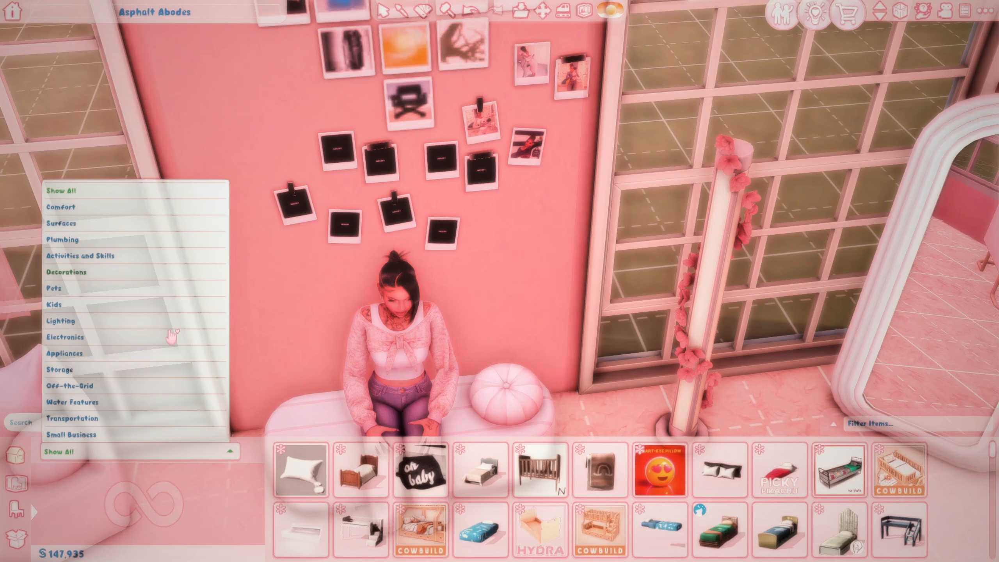
pyautogui.click(83, 265)
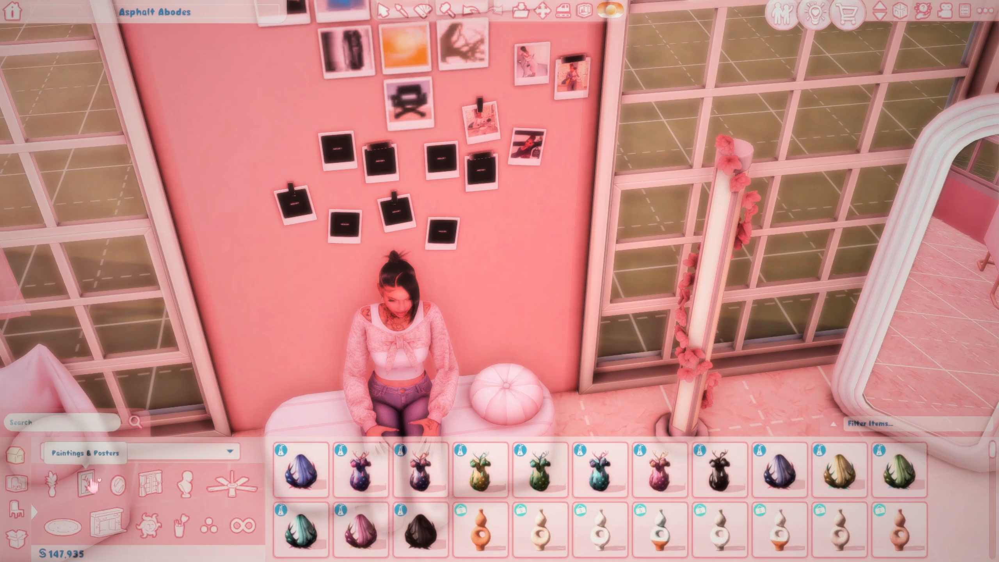
pyautogui.click(91, 487)
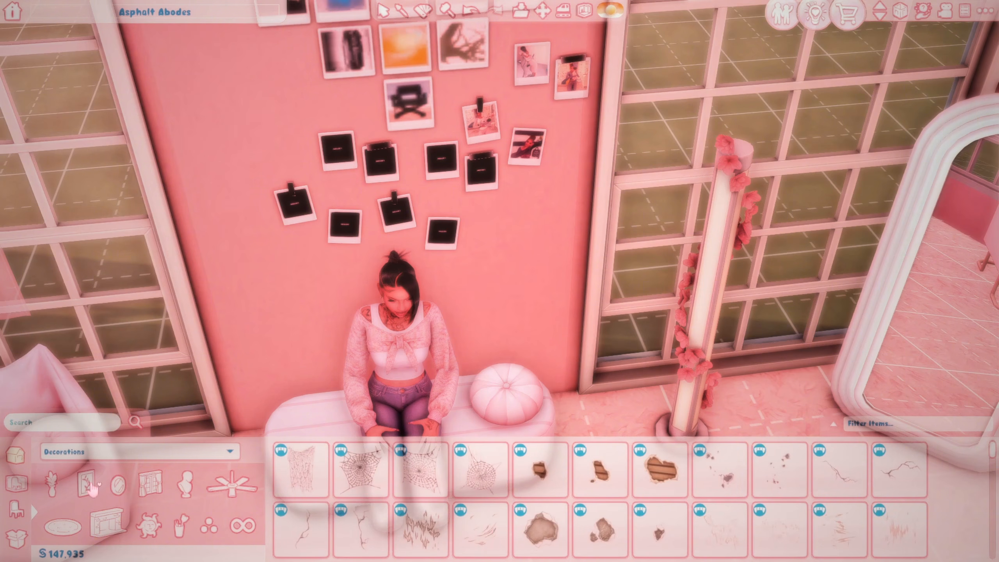
pyautogui.scroll(-2, 539, 492)
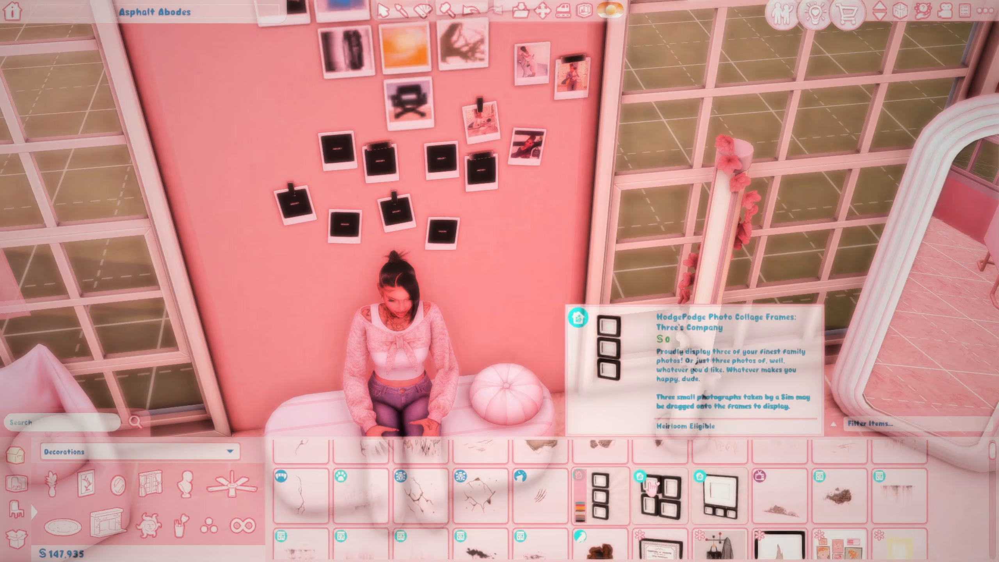
pyautogui.click(670, 497)
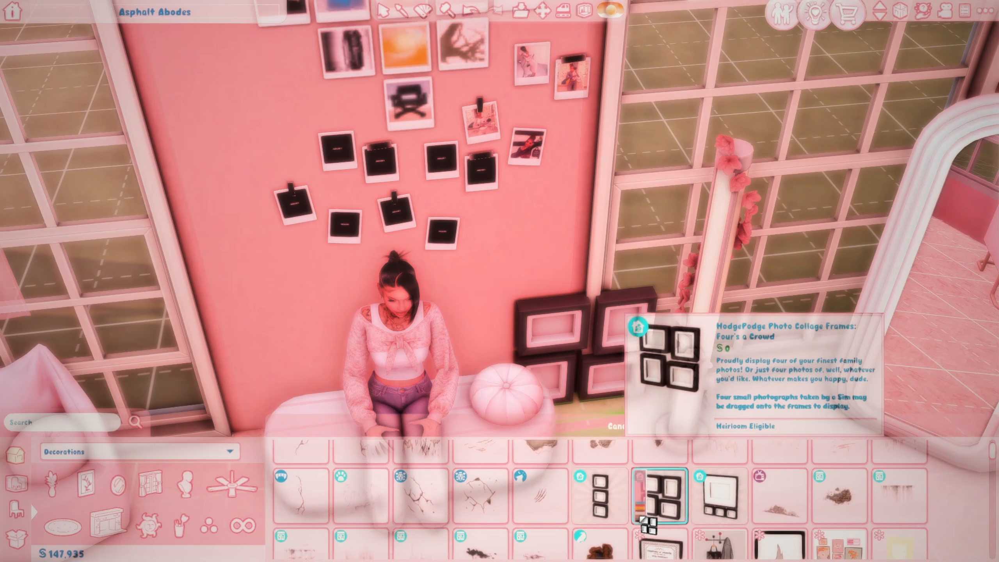
pyautogui.click(642, 519)
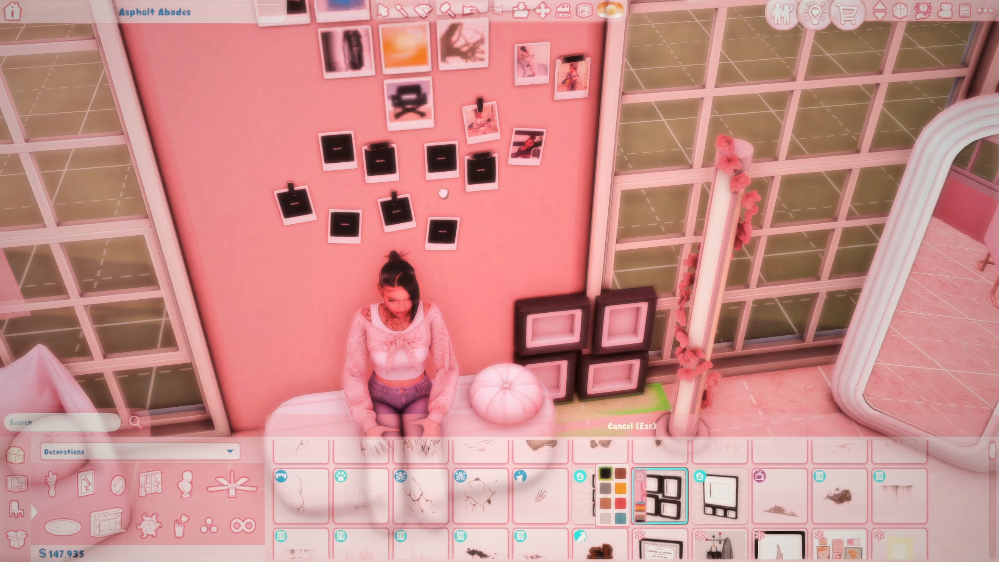
pyautogui.scroll(-5, 416, 187)
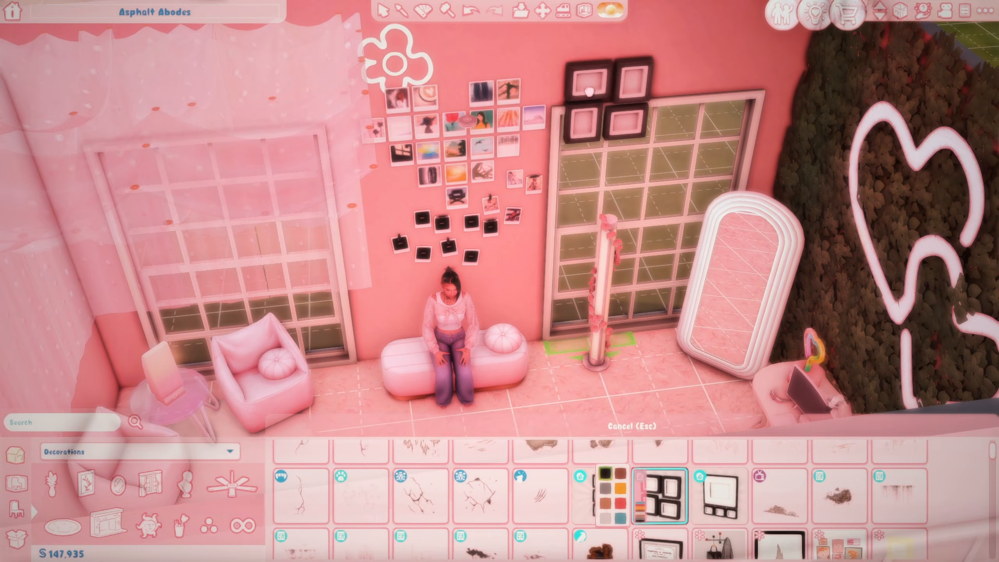
# Step: Hang the four-photo collage frame on the pink wall above the window
pyautogui.scroll(-3, 581, 100)
pyautogui.click(580, 100)
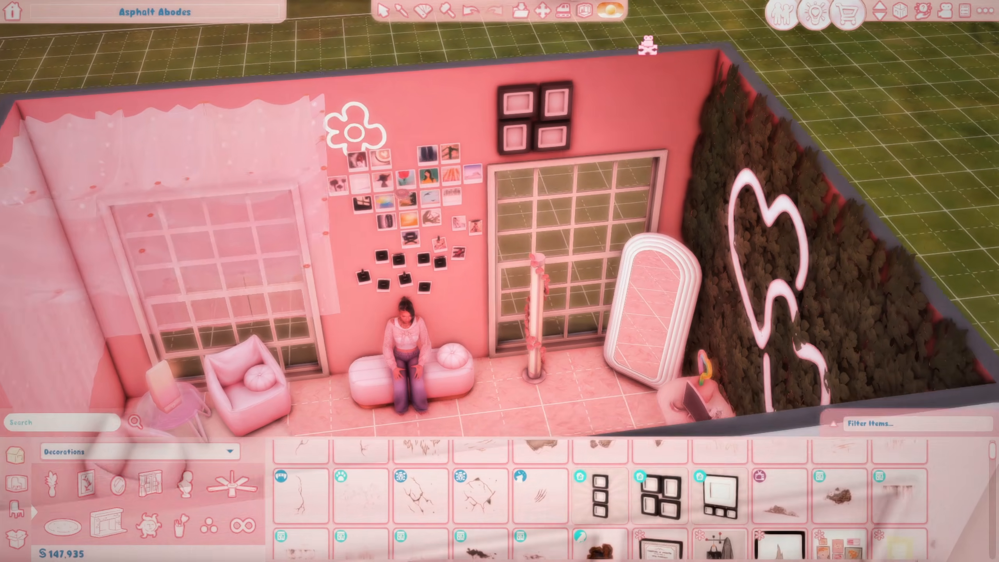
pyautogui.scroll(6, 590, 150)
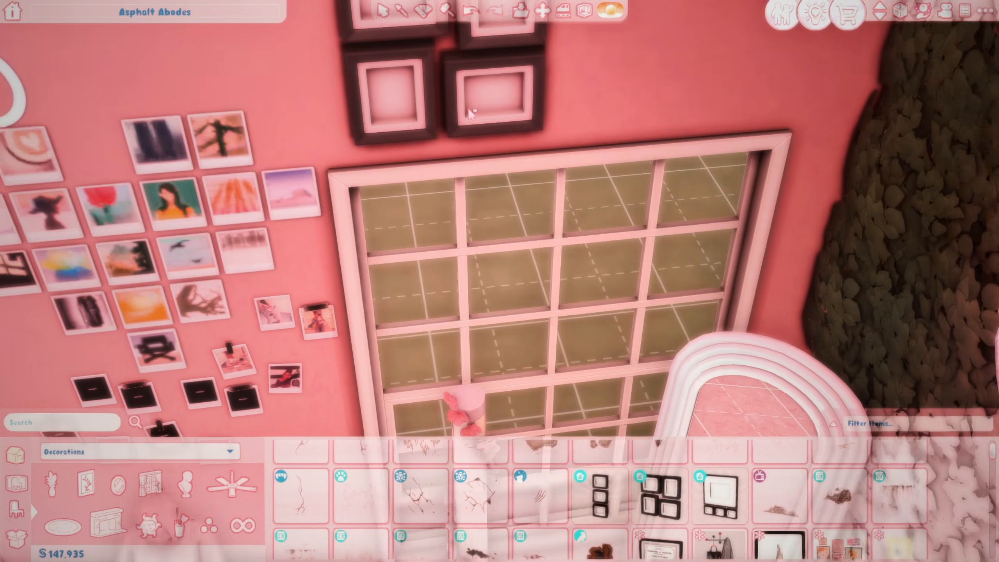
pyautogui.scroll(-4, 468, 108)
pyautogui.scroll(-1, 600, 507)
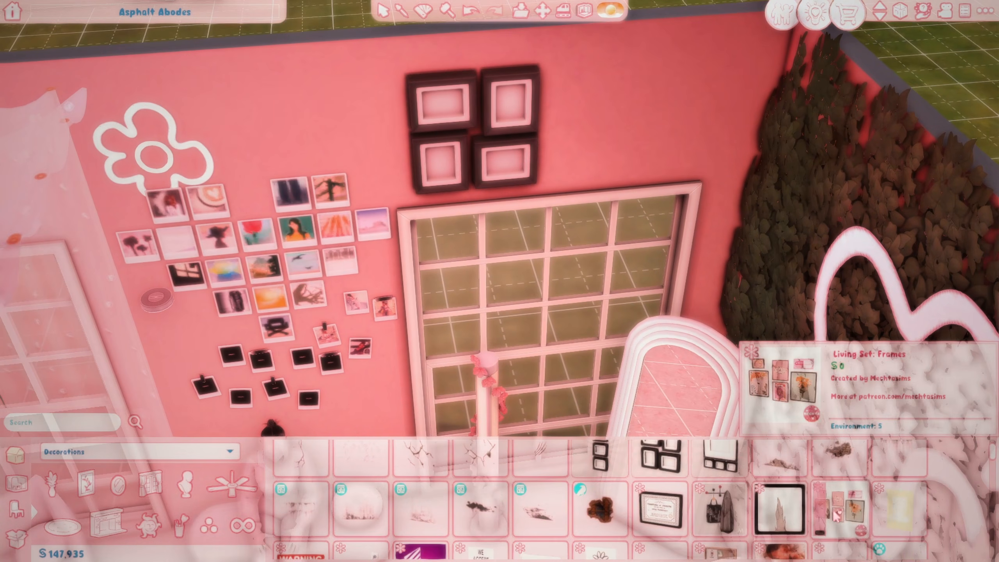
# Step: Try out the Frames set, dragonfly, Blessed and floral wall décor pieces, cancelling each
pyautogui.click(851, 513)
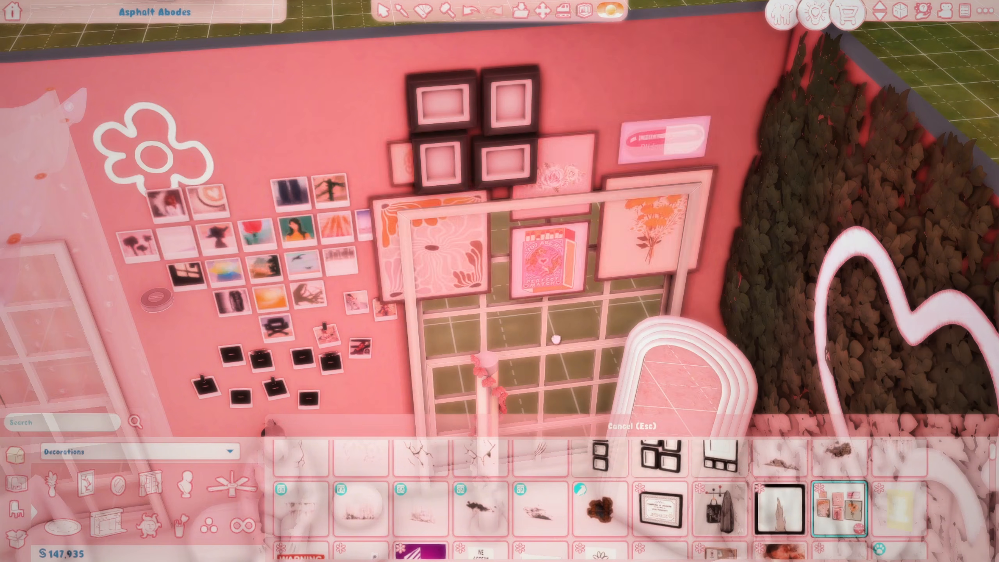
pyautogui.press('Escape')
pyautogui.scroll(-3, 511, 496)
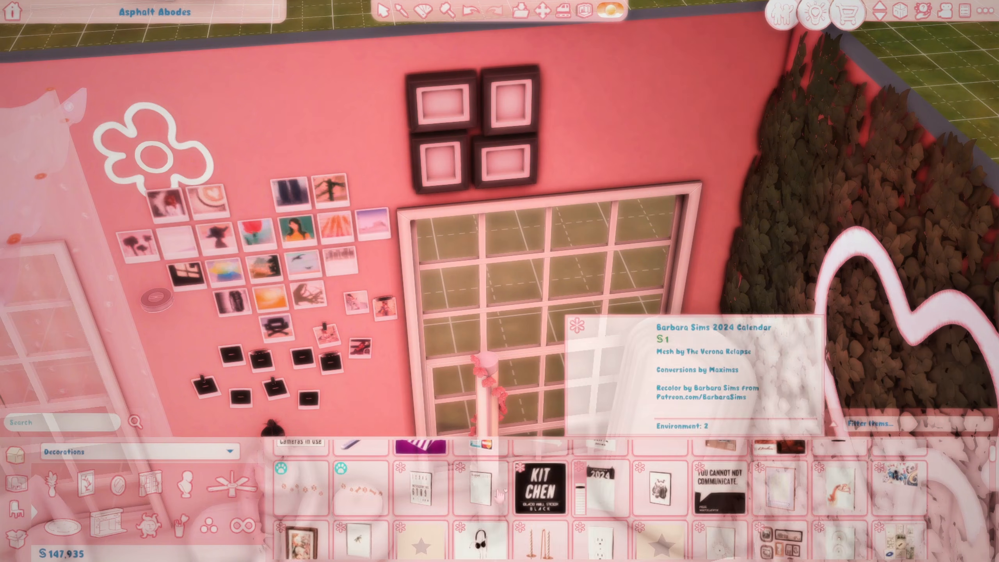
pyautogui.scroll(-1, 475, 494)
pyautogui.click(360, 500)
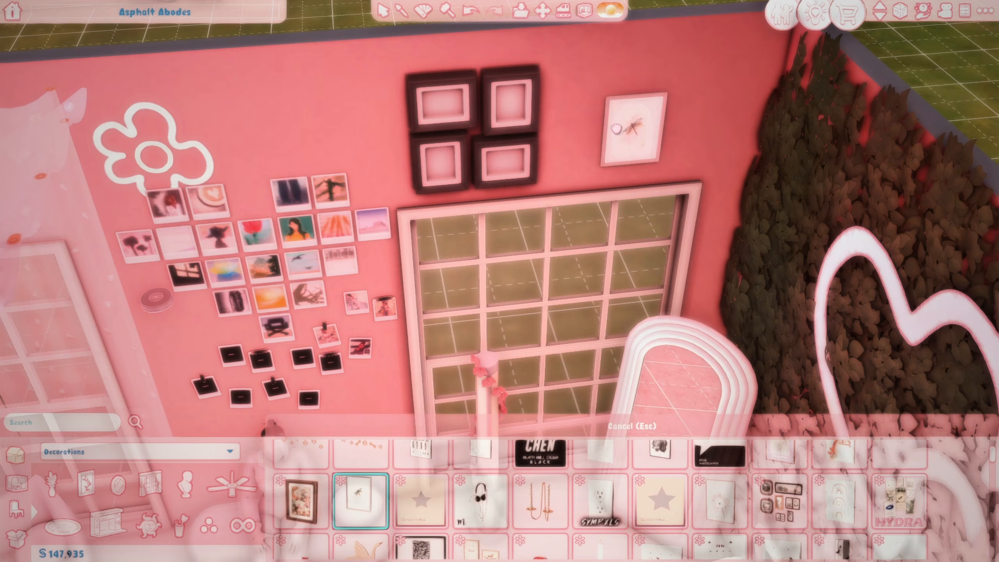
pyautogui.press('Escape')
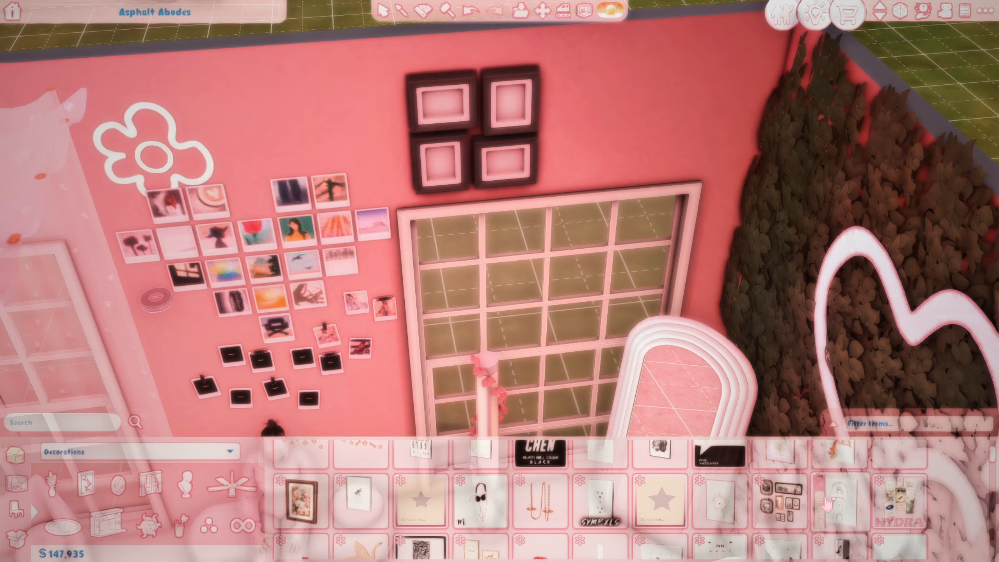
pyautogui.scroll(-1, 836, 503)
pyautogui.scroll(-1, 480, 507)
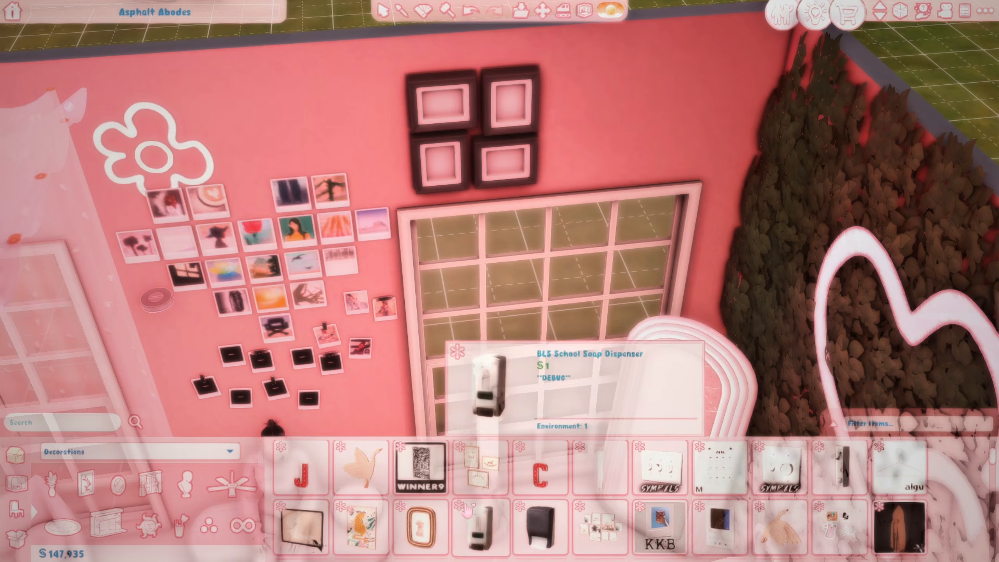
pyautogui.scroll(-1, 434, 500)
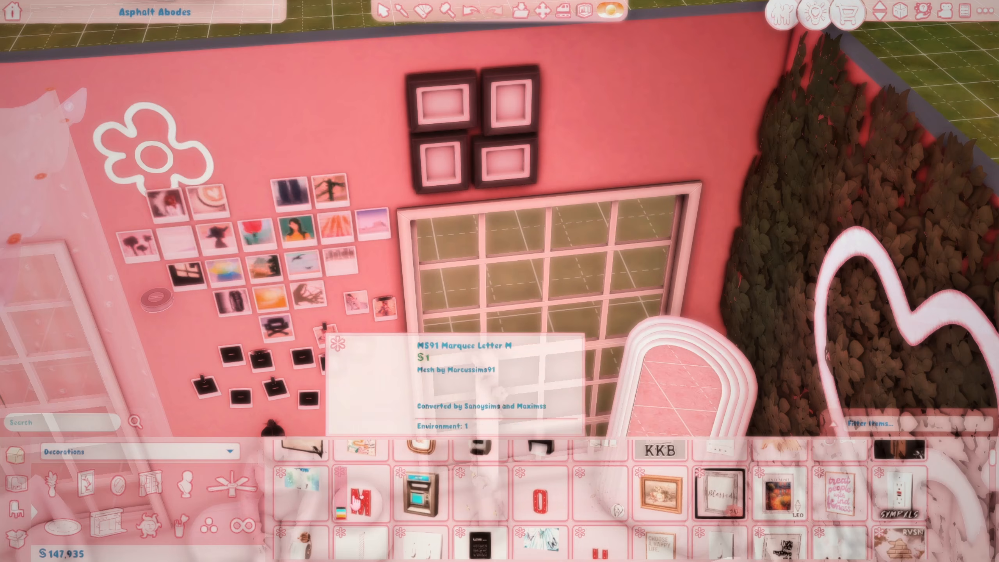
pyautogui.click(722, 505)
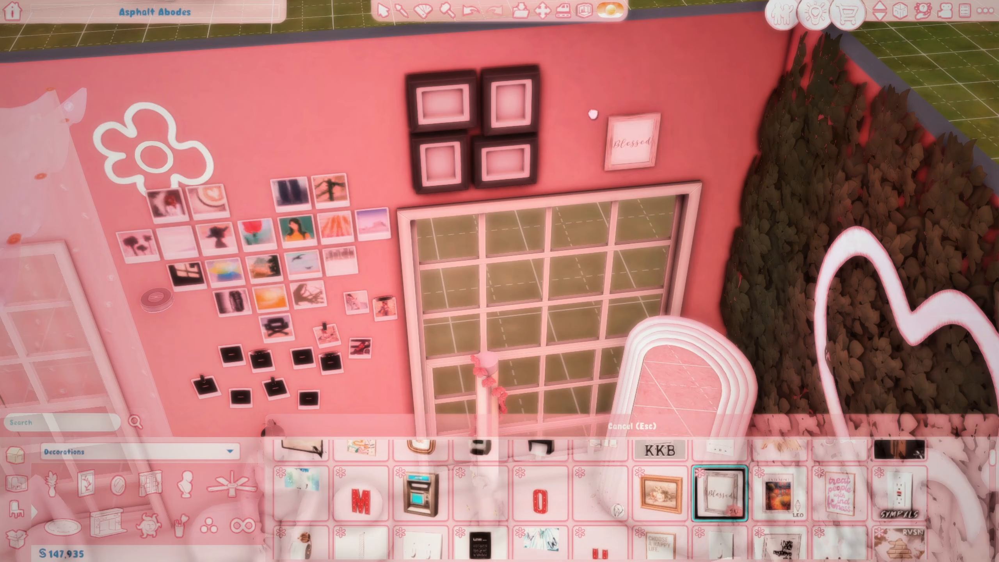
pyautogui.scroll(-1, 649, 472)
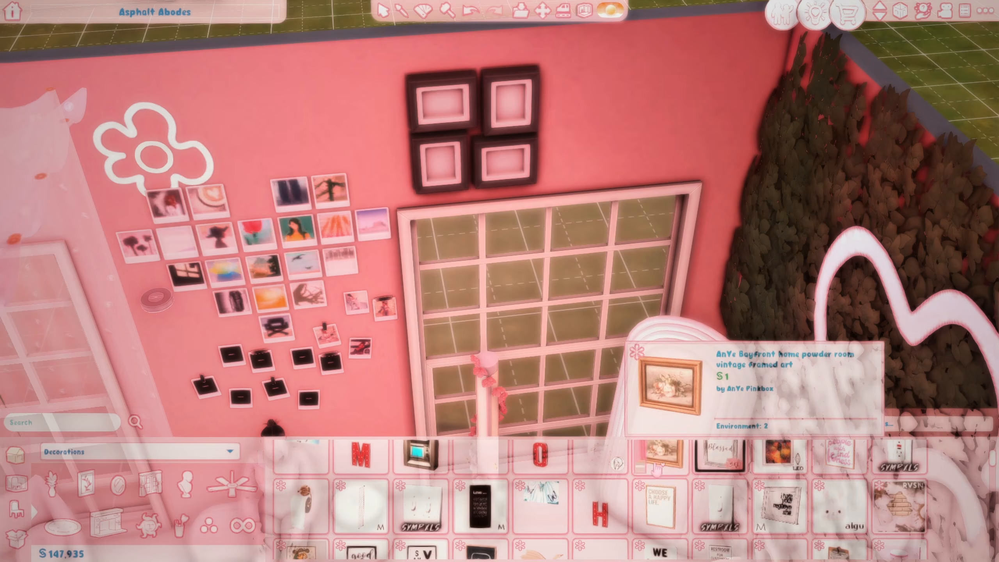
pyautogui.click(660, 456)
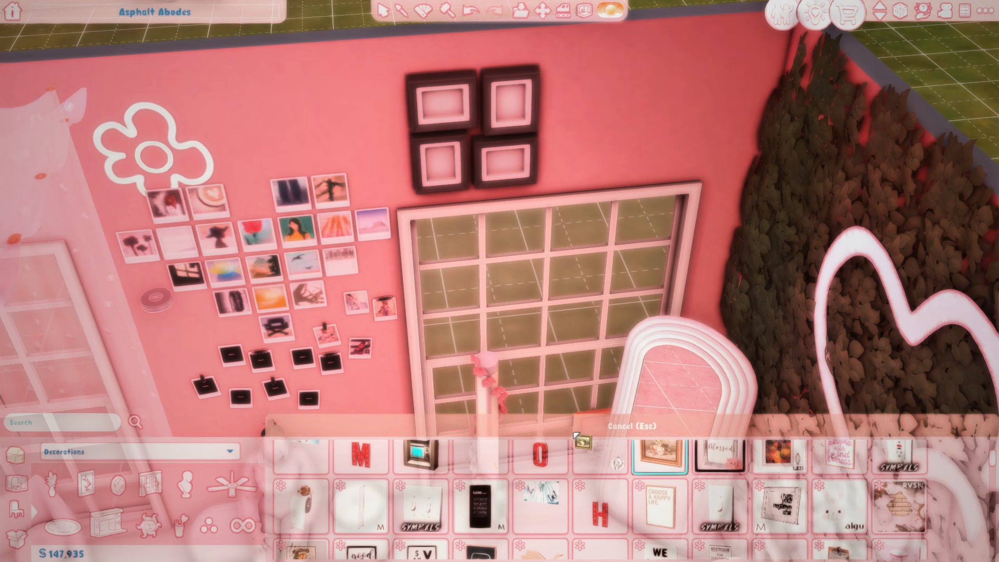
# Step: Place the Landscape Frame on the pink wall beside the collage frame
pyautogui.scroll(-1, 765, 521)
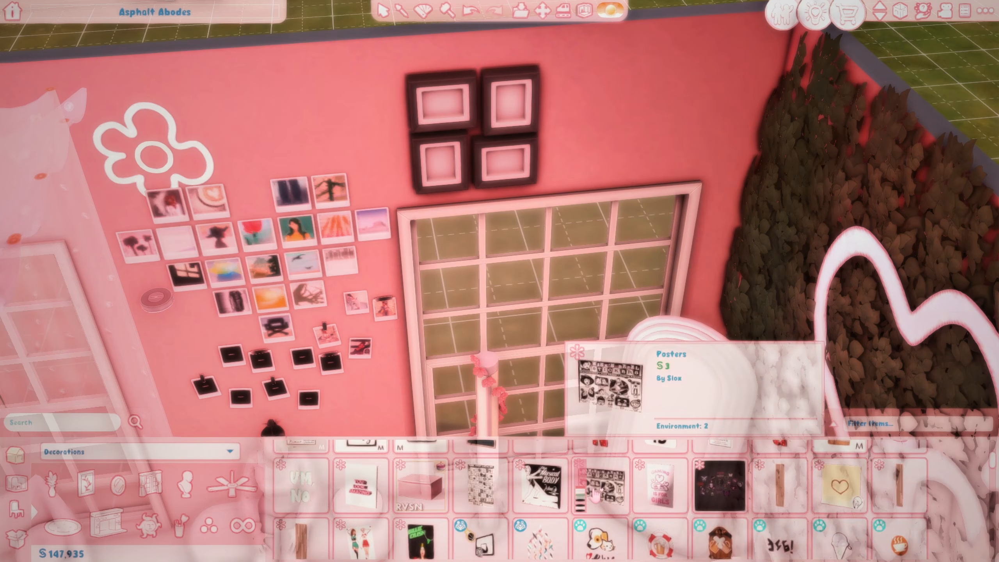
pyautogui.scroll(-1, 590, 500)
pyautogui.scroll(-1, 474, 491)
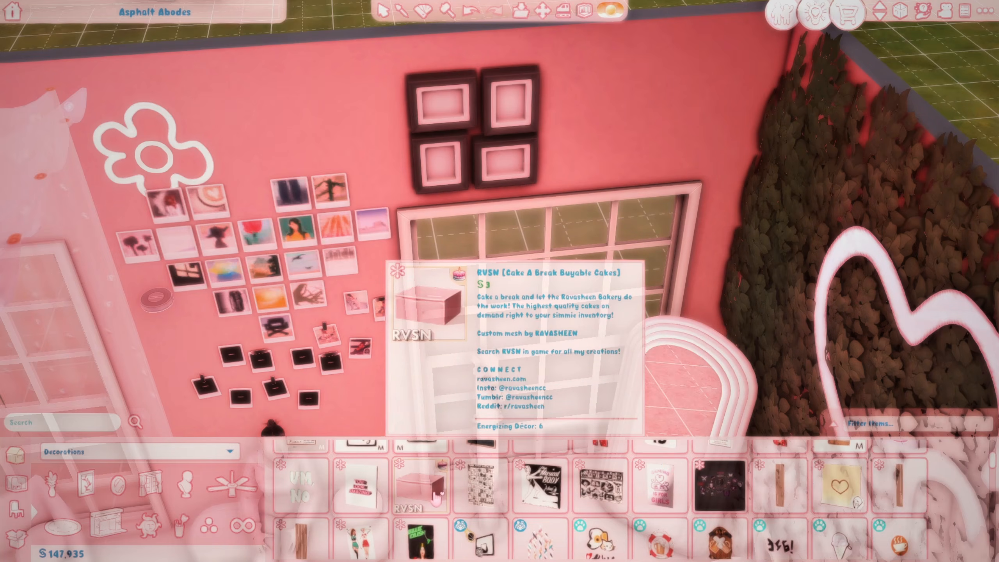
pyautogui.scroll(-2, 436, 498)
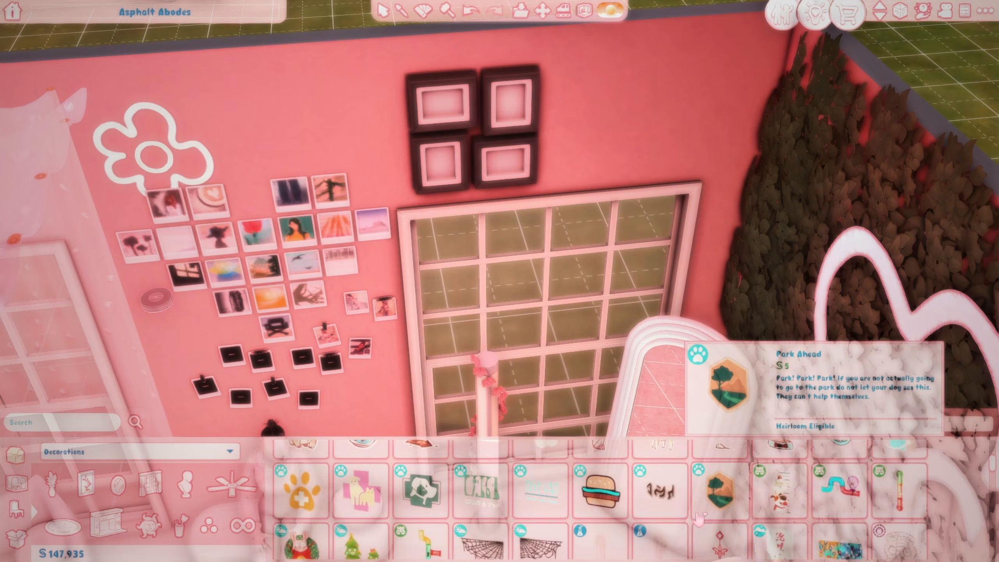
pyautogui.scroll(-8, 699, 519)
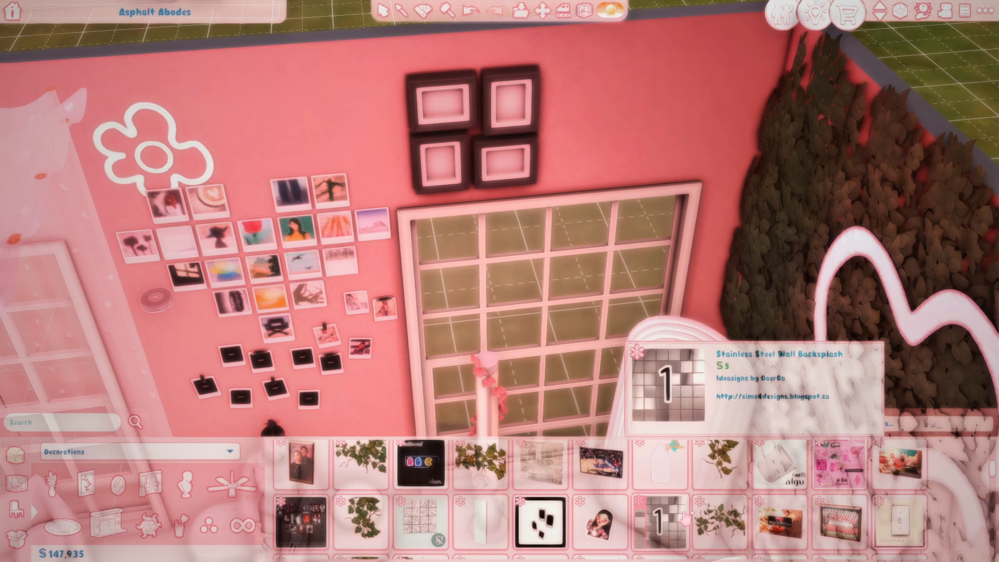
pyautogui.scroll(-1, 596, 514)
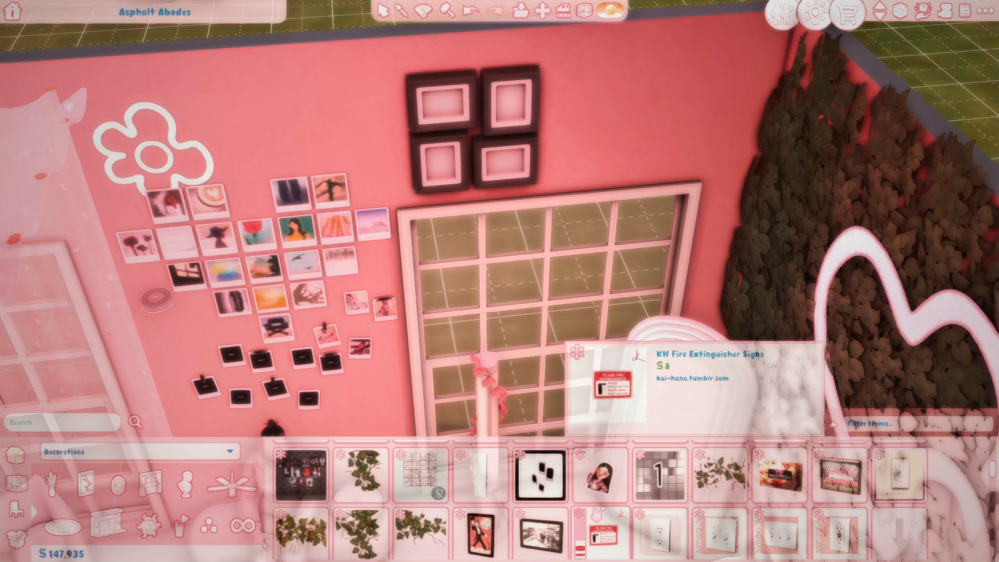
pyautogui.click(839, 476)
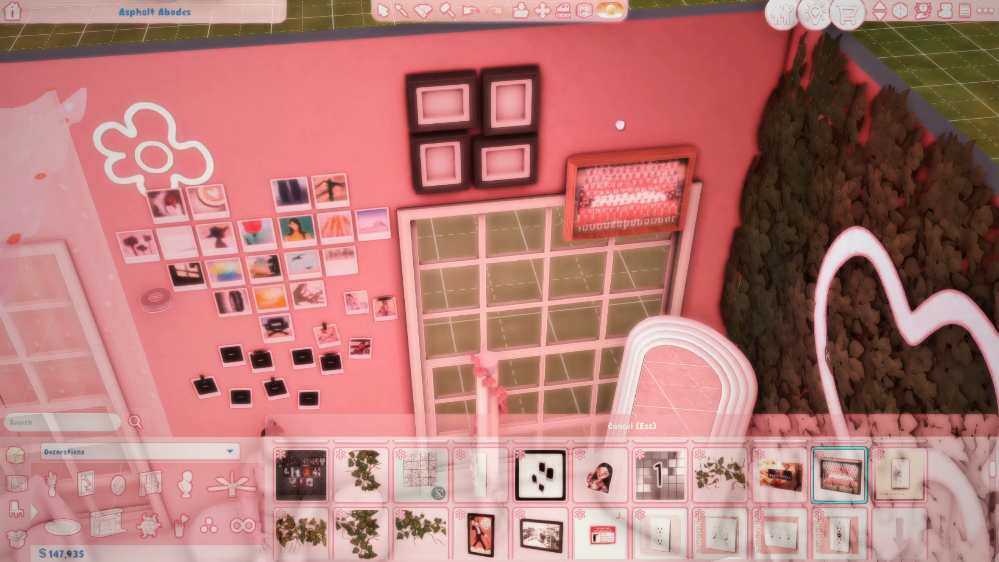
pyautogui.click(638, 127)
pyautogui.scroll(-2, 561, 227)
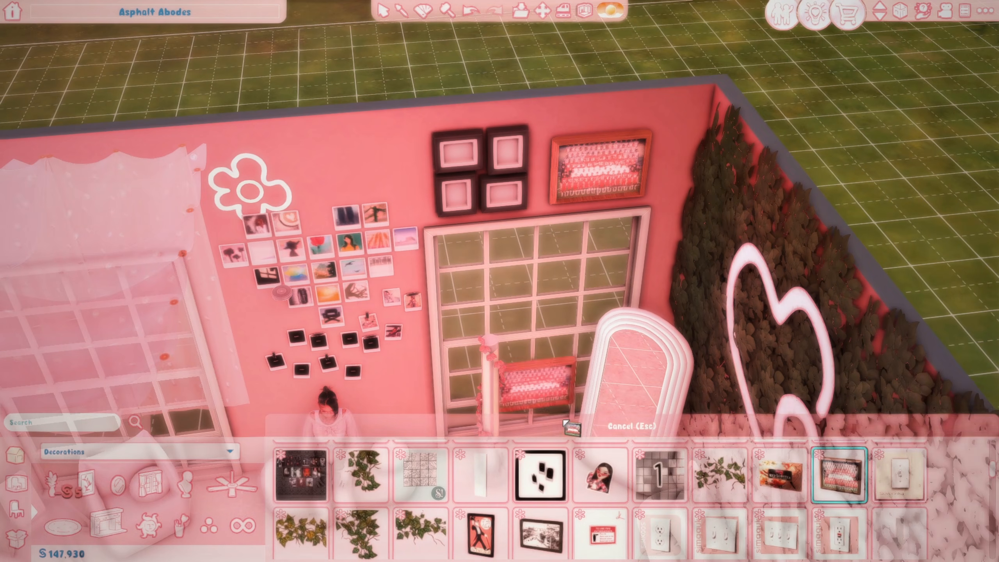
# Step: Switch the newly placed frame to the white couple-photo design variation
pyautogui.moveTo(619, 183); pyautogui.dragTo(607, 169, button='right')
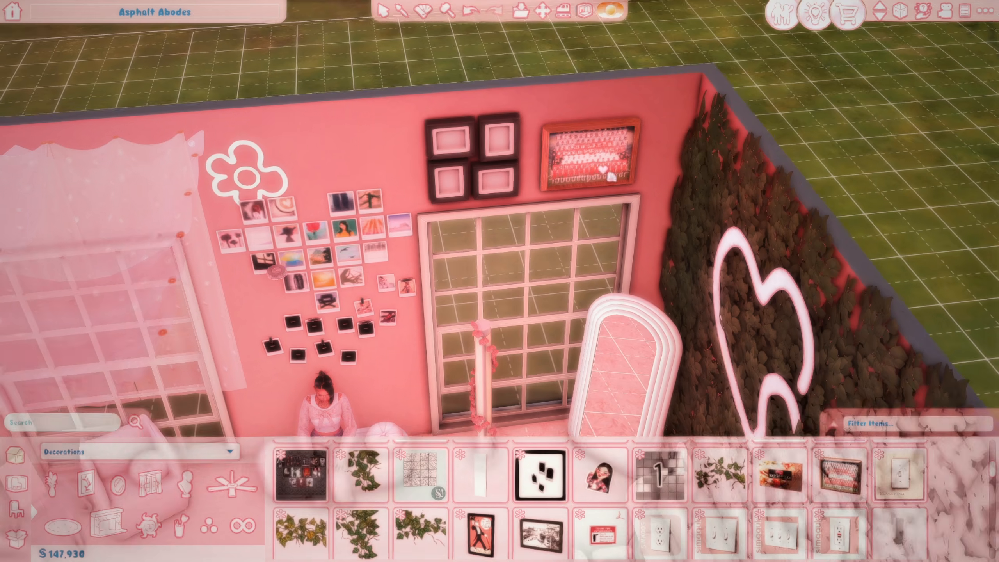
pyautogui.click(578, 136)
pyautogui.click(539, 50)
pyautogui.scroll(2, 598, 191)
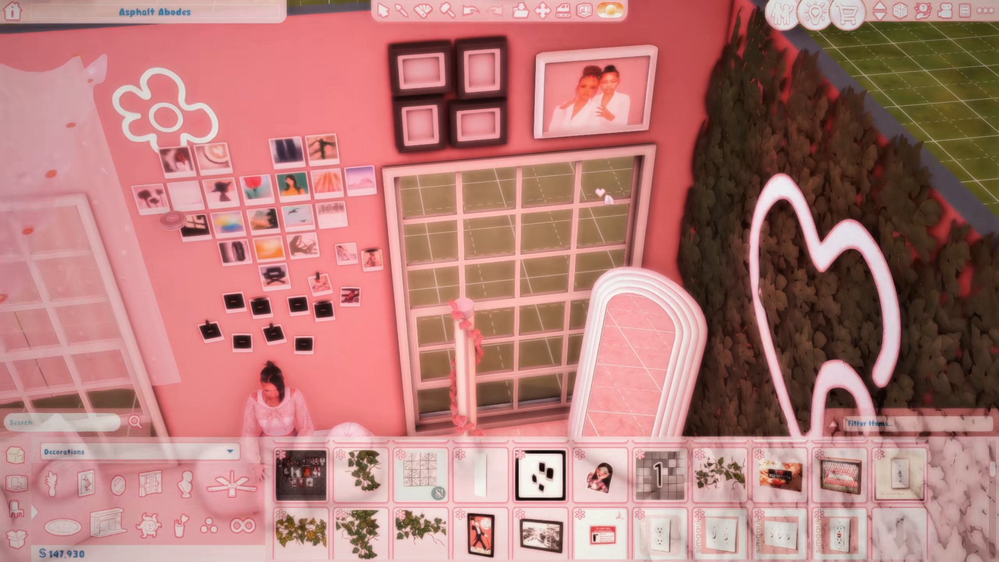
pyautogui.scroll(2, 607, 198)
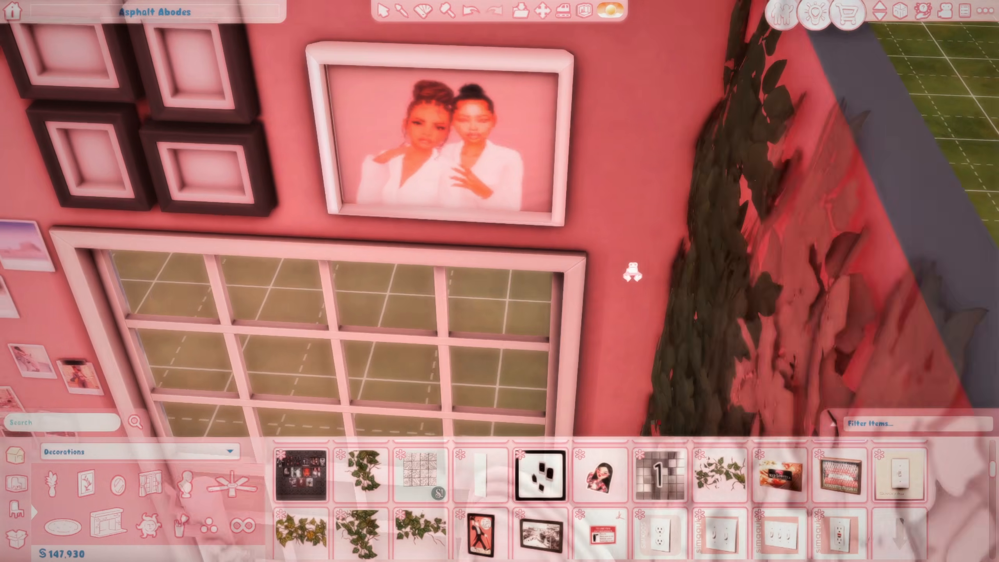
pyautogui.scroll(2, 631, 268)
pyautogui.scroll(-4, 632, 271)
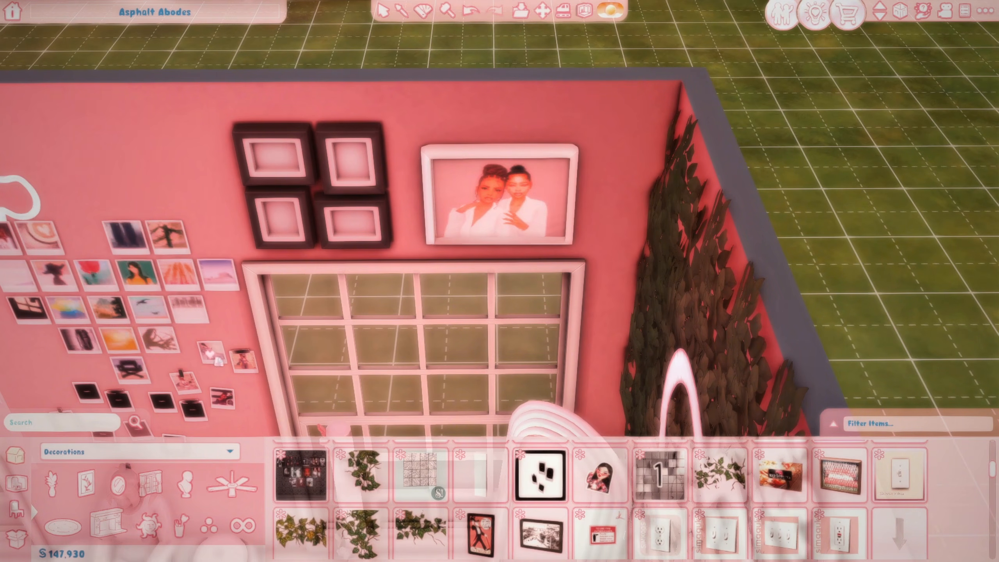
# Step: Undo the couple-photo frame, pick up and cancel the OBP Polaroids Set 1, and browse the Decorations catalog
pyautogui.click(467, 15)
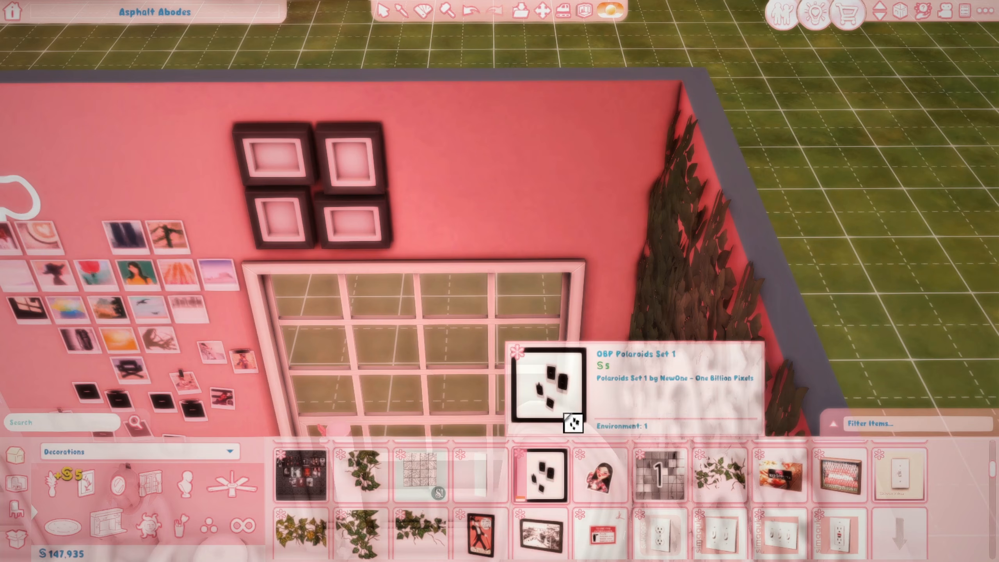
pyautogui.click(530, 498)
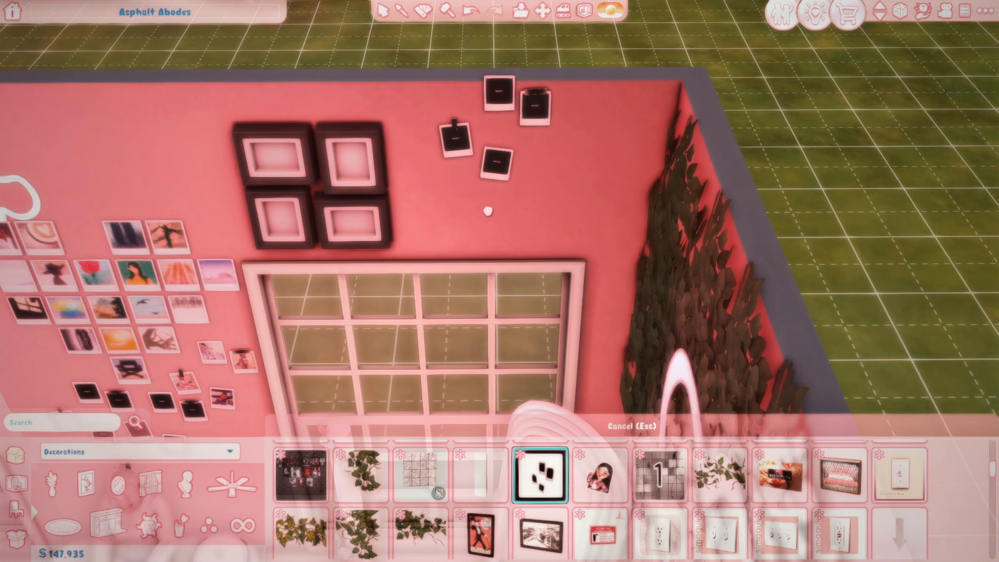
pyautogui.press('Escape')
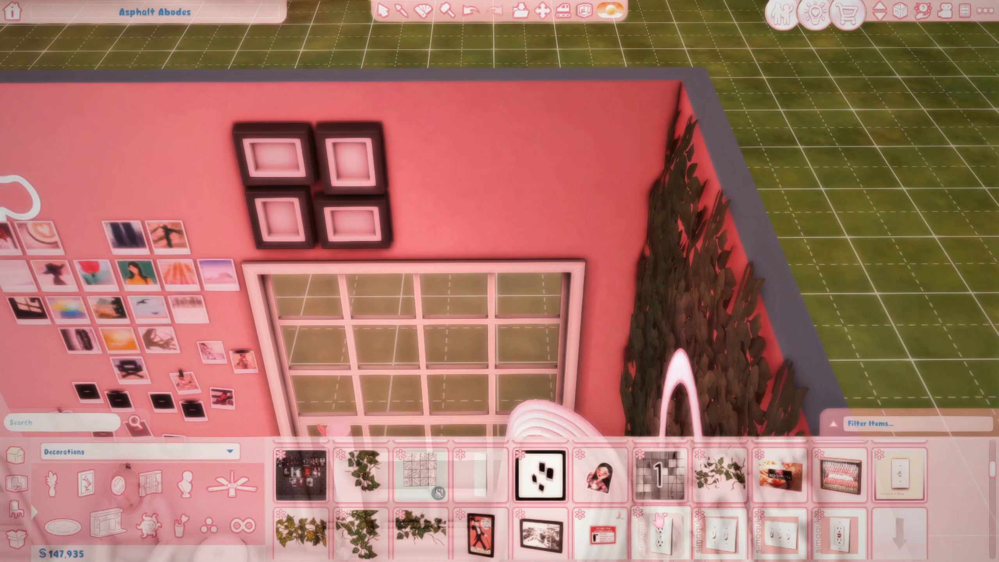
pyautogui.scroll(-2, 654, 516)
pyautogui.scroll(-1, 654, 520)
pyautogui.scroll(-1, 708, 540)
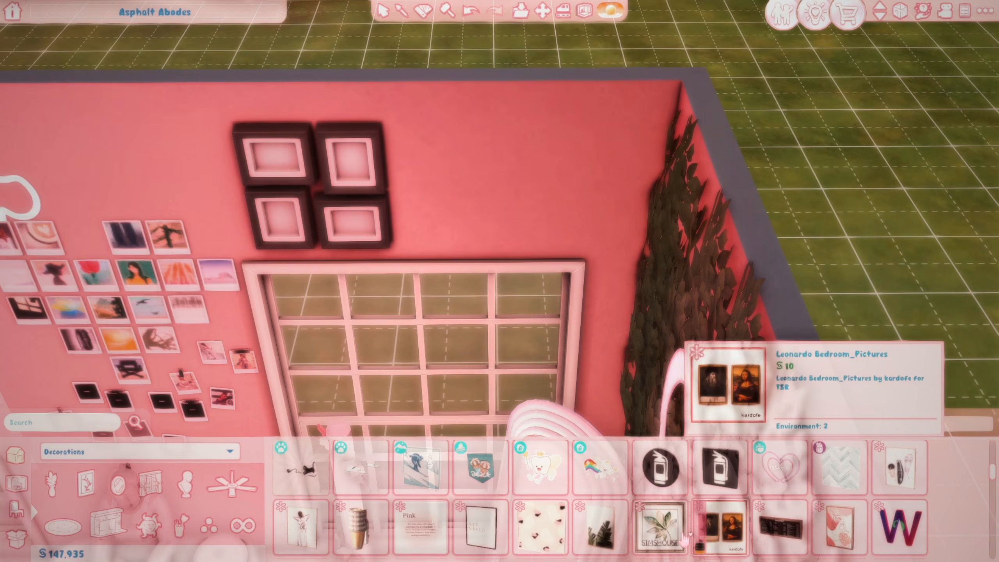
pyautogui.scroll(-1, 650, 528)
pyautogui.scroll(-1, 511, 512)
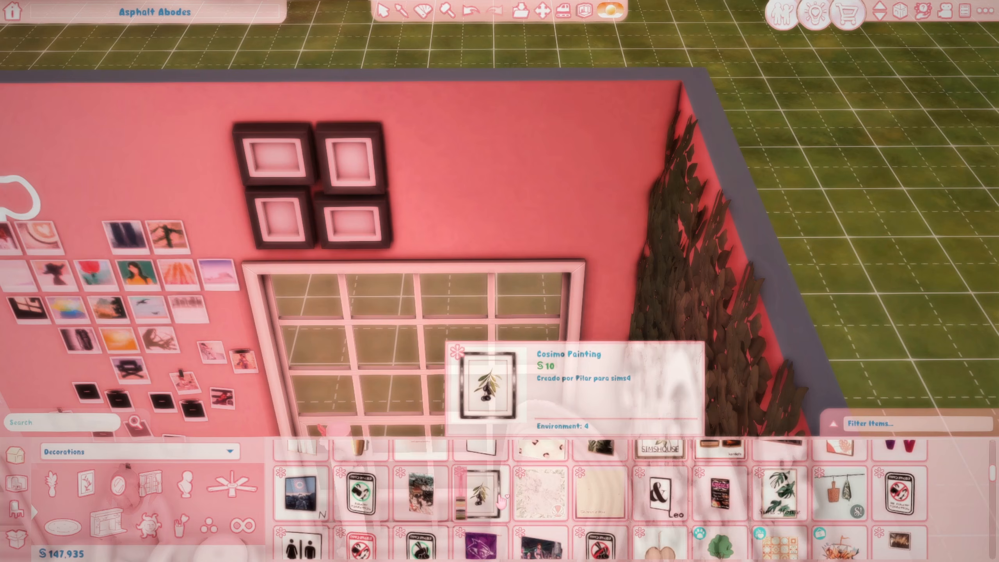
pyautogui.scroll(-1, 502, 501)
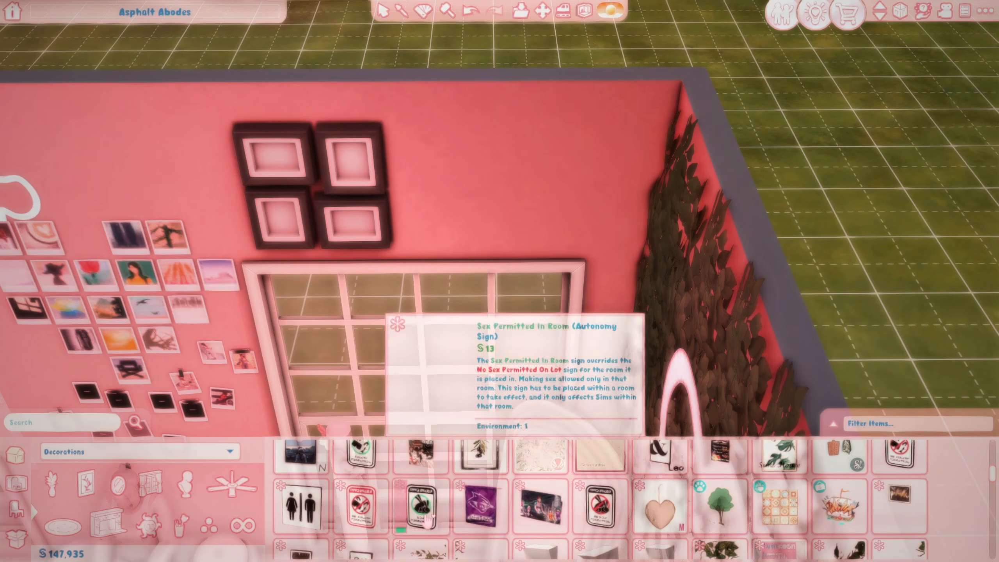
pyautogui.scroll(-3, 427, 519)
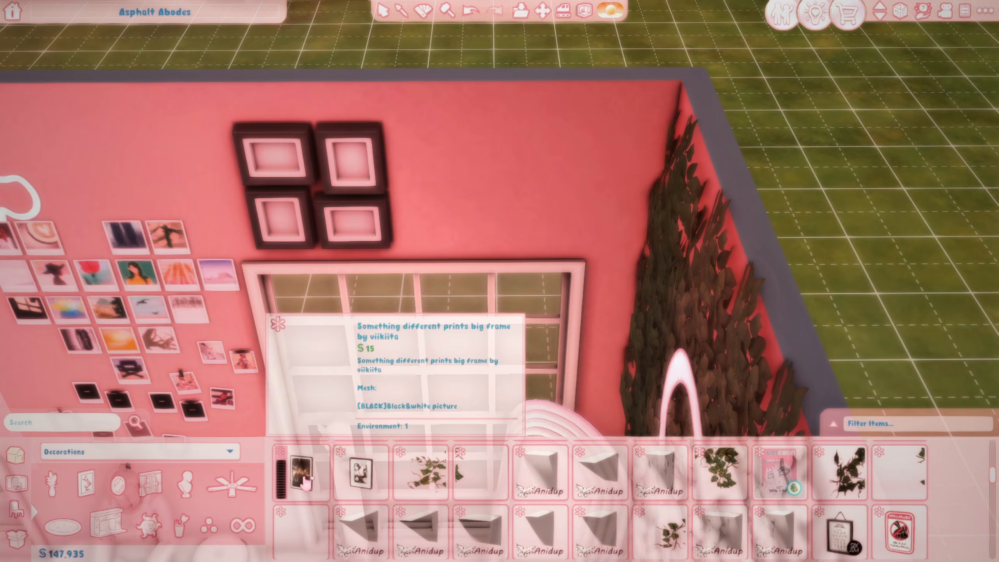
pyautogui.scroll(-3, 511, 503)
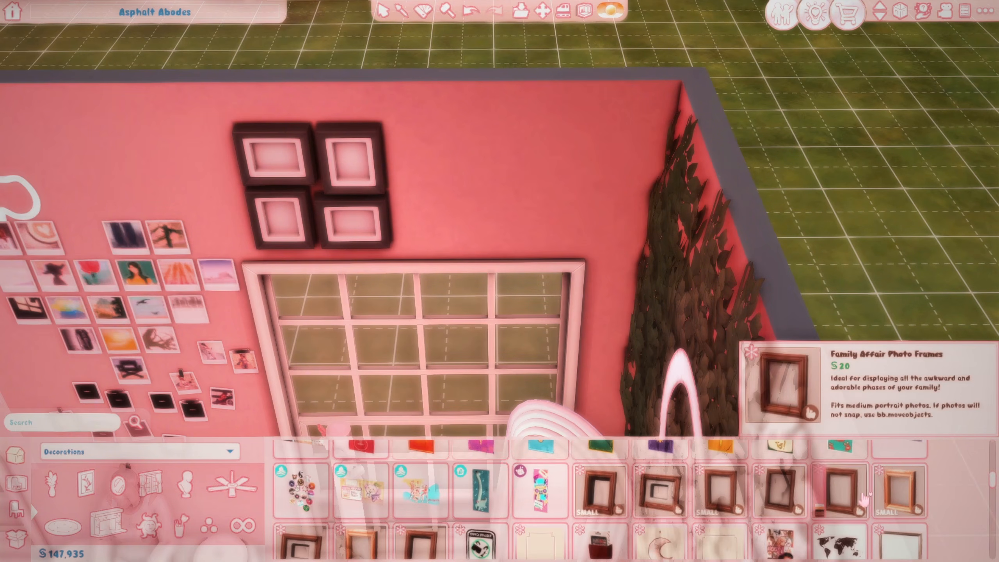
pyautogui.scroll(-1, 505, 520)
pyautogui.scroll(-4, 504, 520)
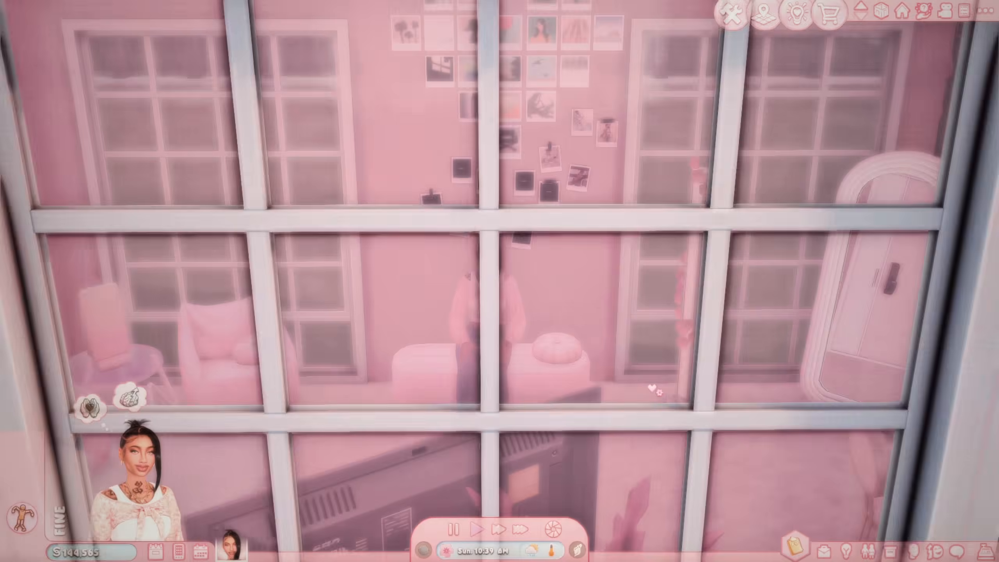
# Step: Bring up the seated Sim's Wicked > Pose menu and list the pose packages
pyautogui.scroll(4, 460, 405)
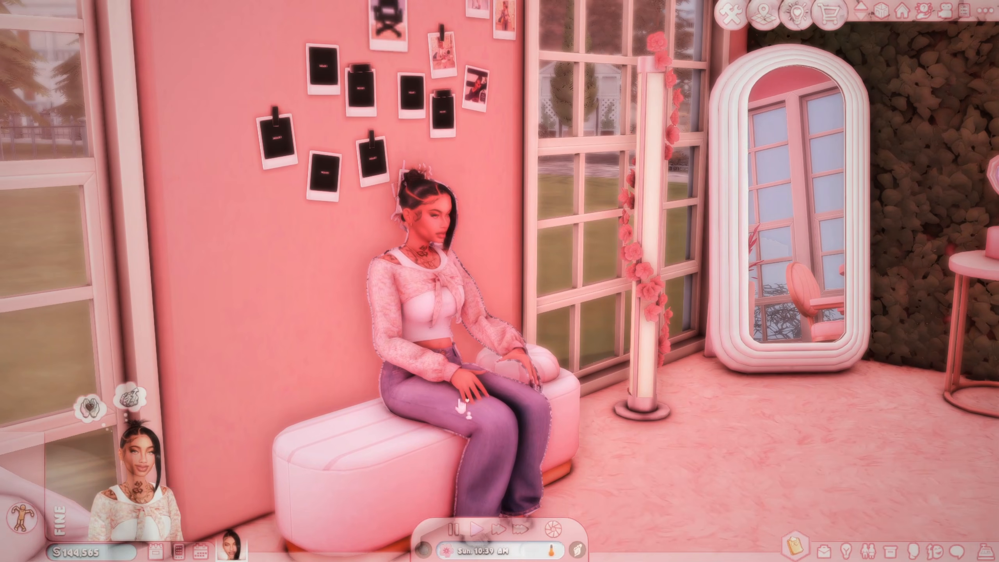
pyautogui.click(497, 431)
pyautogui.click(505, 376)
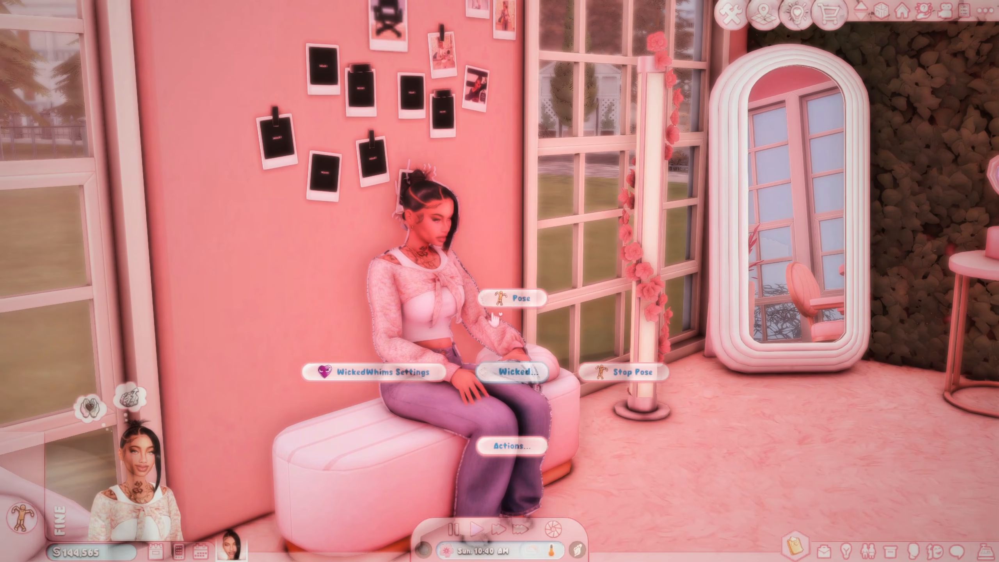
pyautogui.click(500, 299)
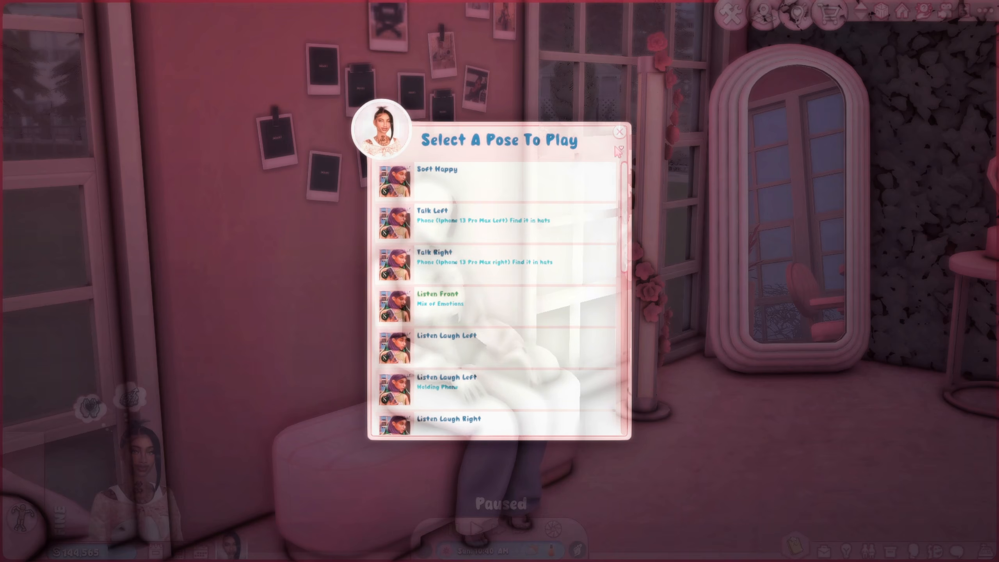
pyautogui.click(619, 131)
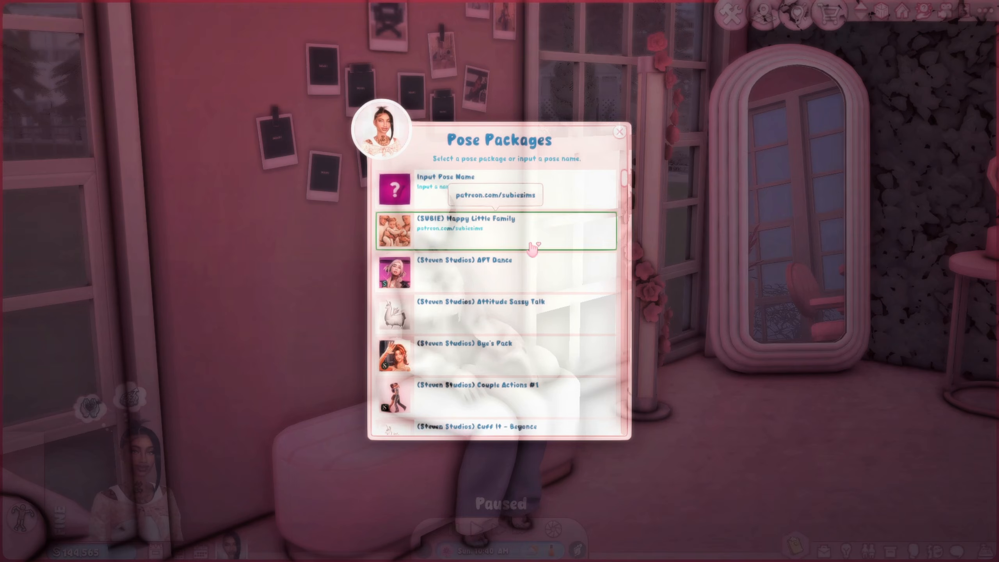
# Step: Choose High Fashion Model #1 and play its Basic Modeling (Slow Motion) pose
pyautogui.scroll(-10, 523, 244)
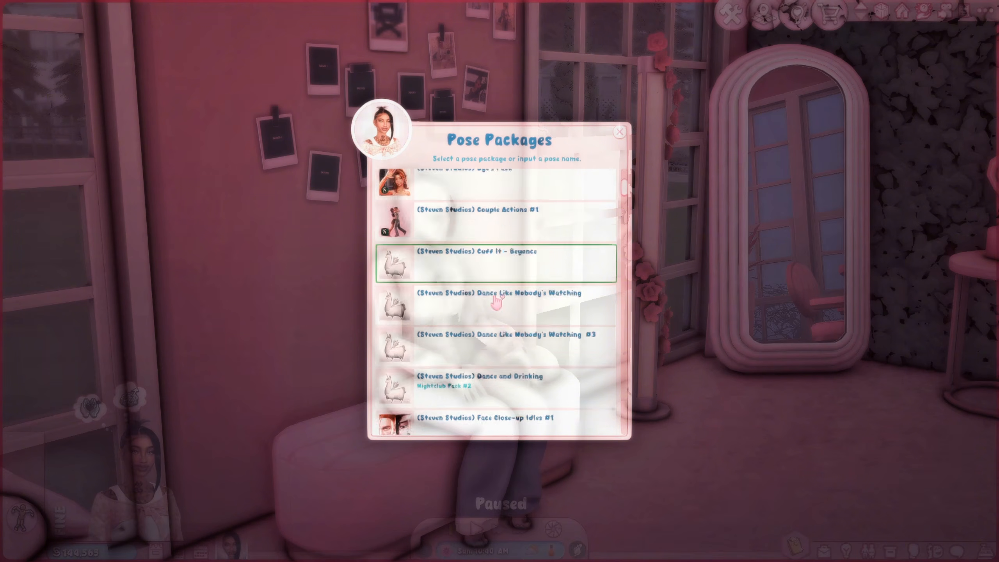
pyautogui.scroll(-3, 522, 295)
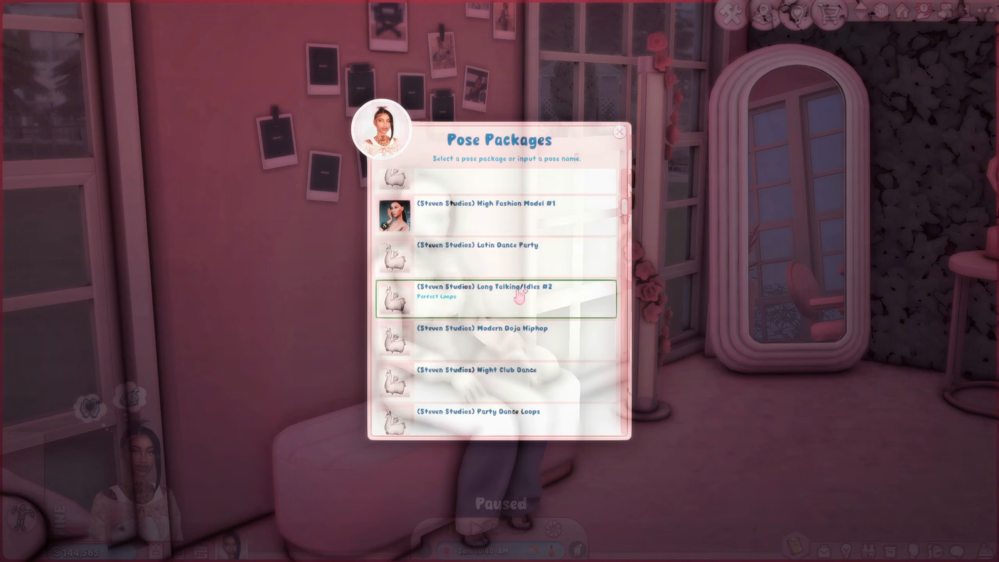
pyautogui.click(535, 217)
pyautogui.scroll(-2, 533, 264)
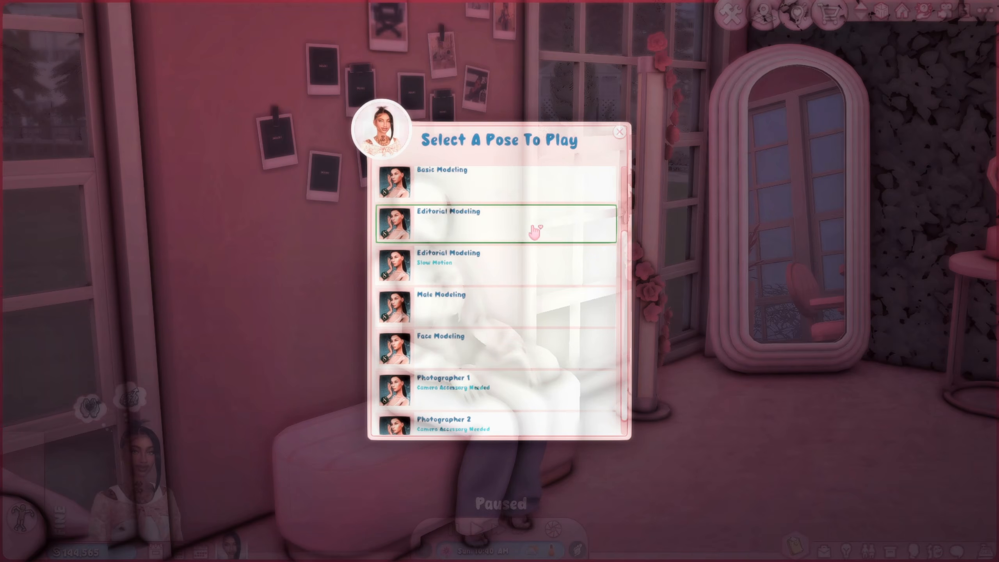
pyautogui.scroll(-1, 534, 232)
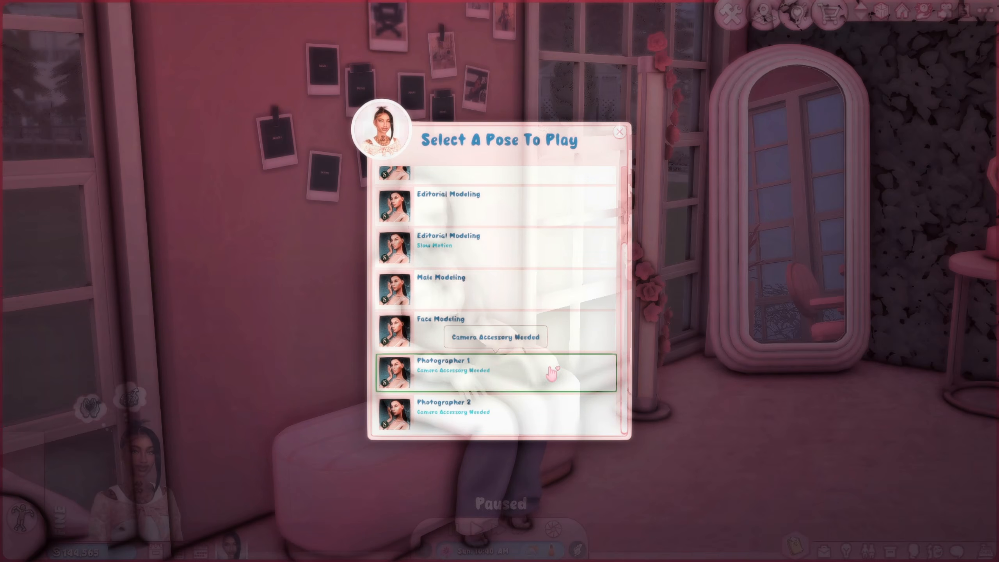
pyautogui.scroll(2, 528, 409)
pyautogui.scroll(1, 537, 412)
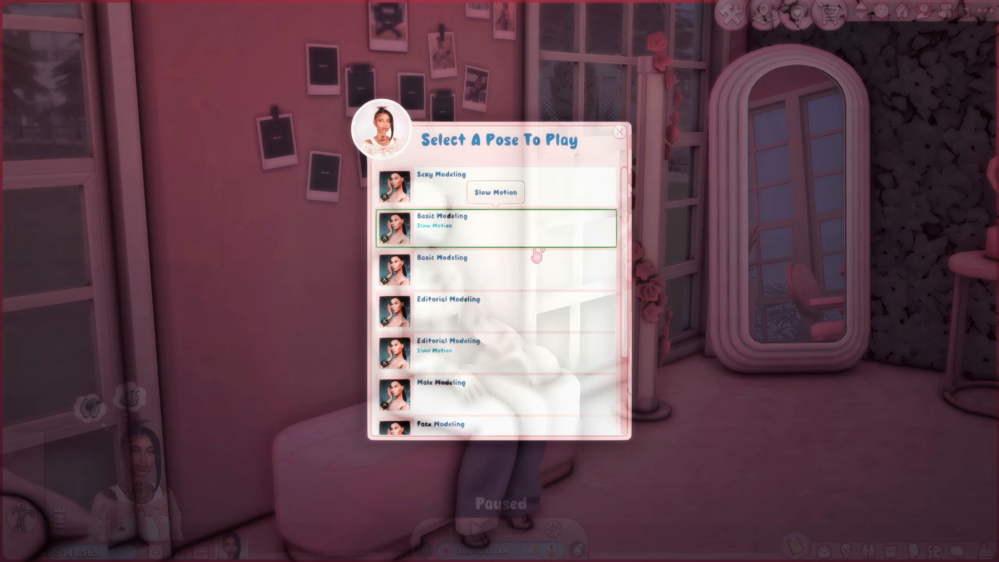
pyautogui.click(523, 313)
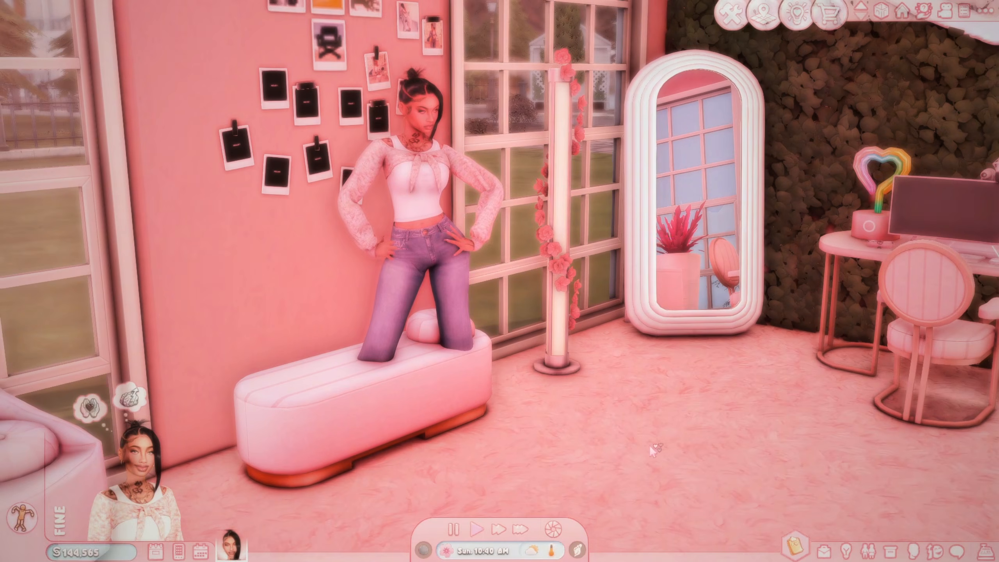
# Step: Move the posing Sim next to the mirror and rotate it toward the chosen spot
pyautogui.click(649, 446)
pyautogui.click(660, 371)
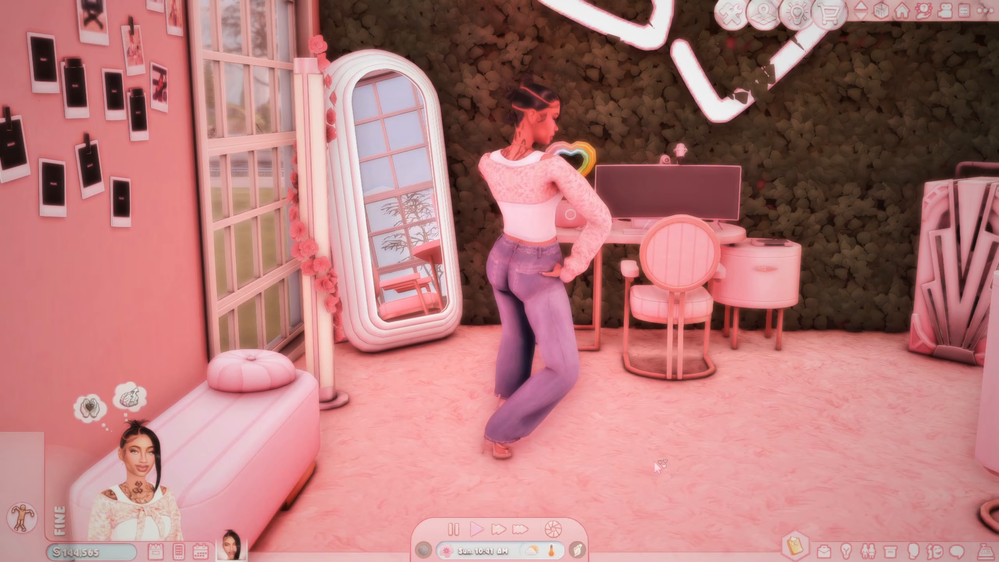
pyautogui.click(654, 461)
pyautogui.click(757, 458)
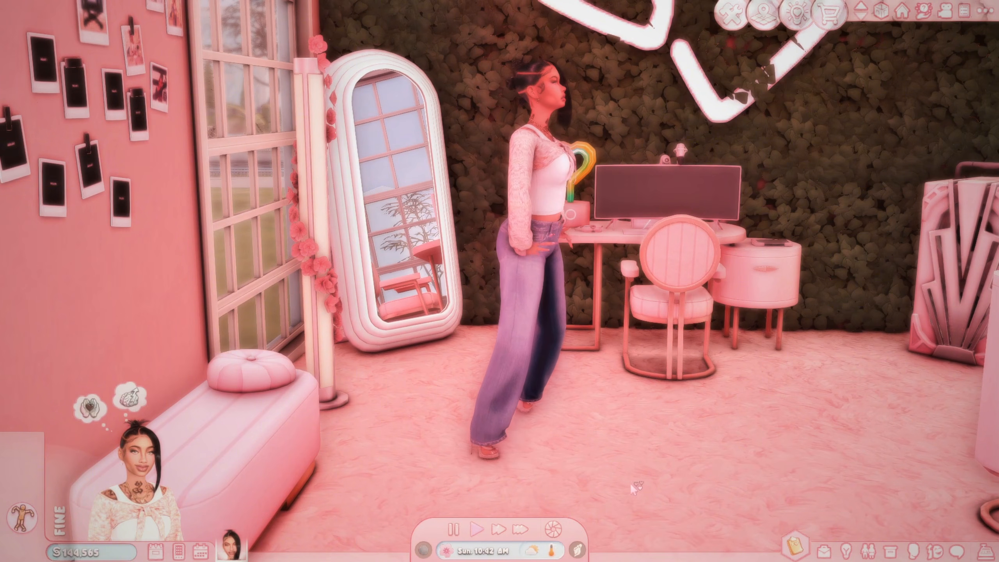
pyautogui.click(637, 458)
pyautogui.click(747, 453)
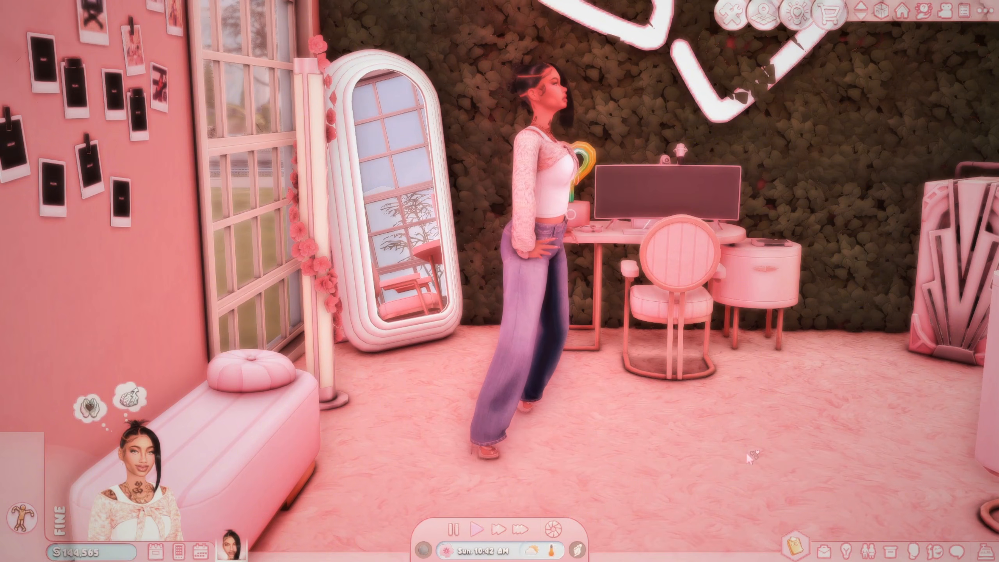
pyautogui.click(481, 485)
pyautogui.click(590, 457)
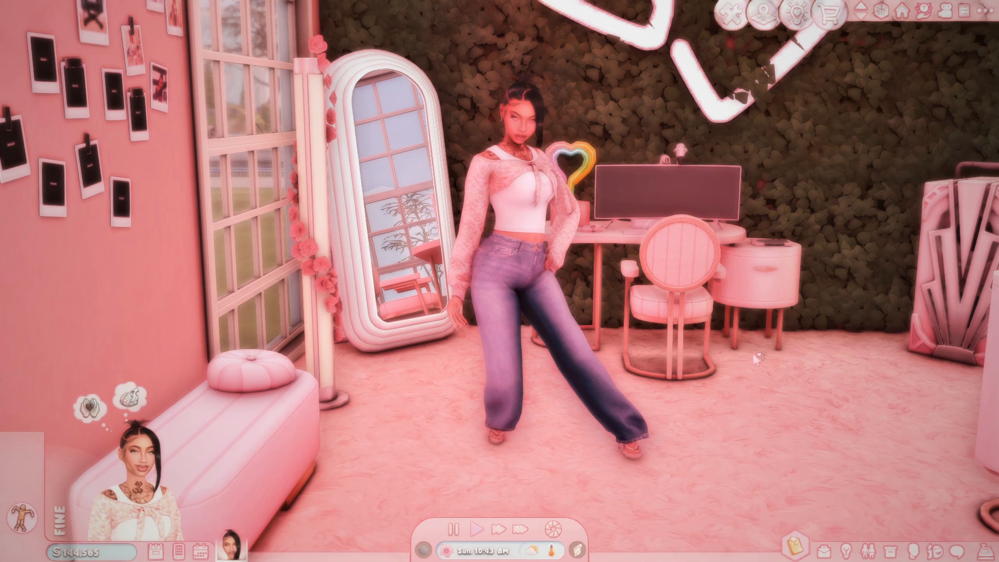
# Step: Reposition the Sim in front of the pink desk, centre the camera on it and hide the interface
pyautogui.click(704, 420)
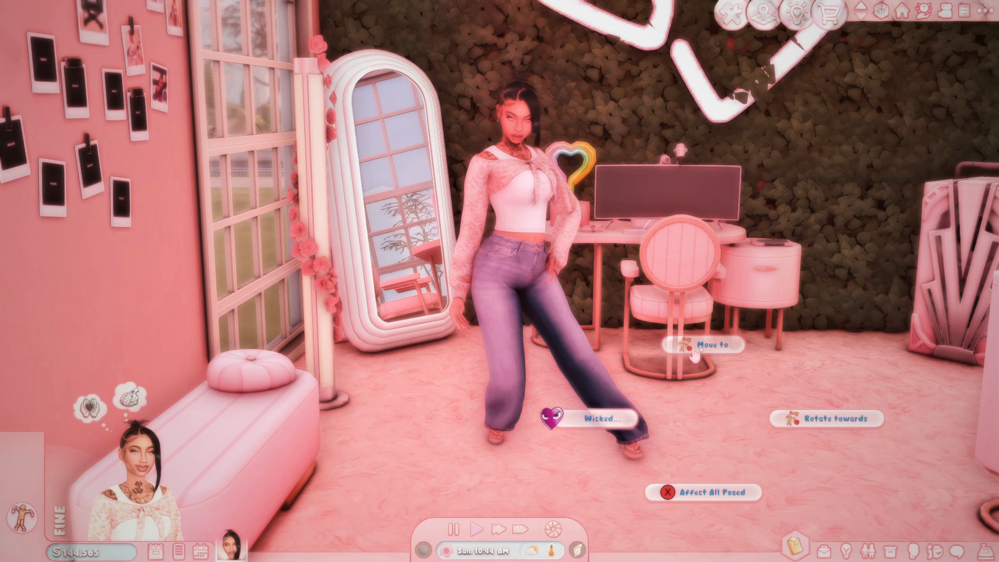
pyautogui.click(709, 345)
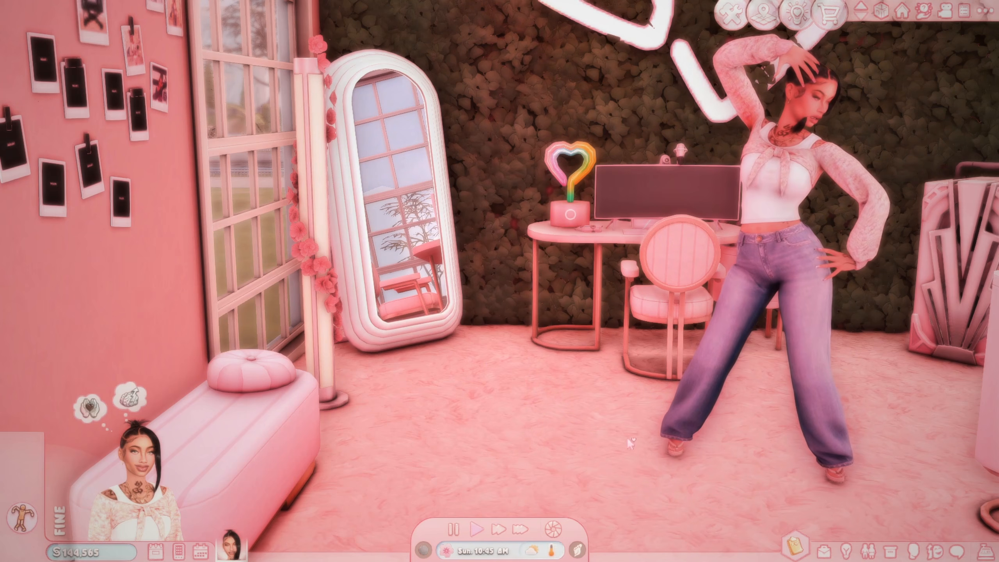
pyautogui.click(626, 437)
pyautogui.click(615, 367)
pyautogui.moveTo(758, 393); pyautogui.dragTo(639, 431, button='right')
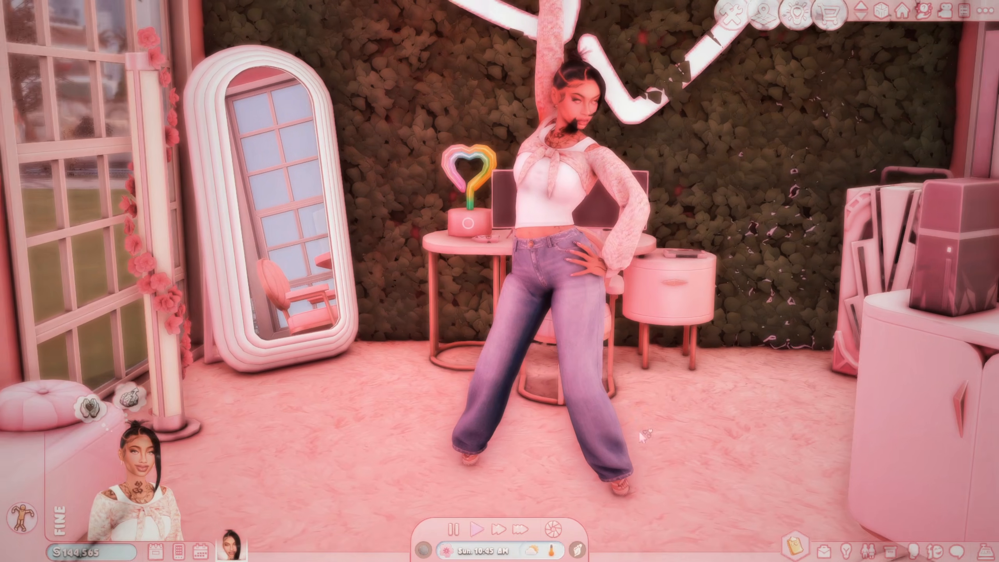
pyautogui.scroll(1, 653, 397)
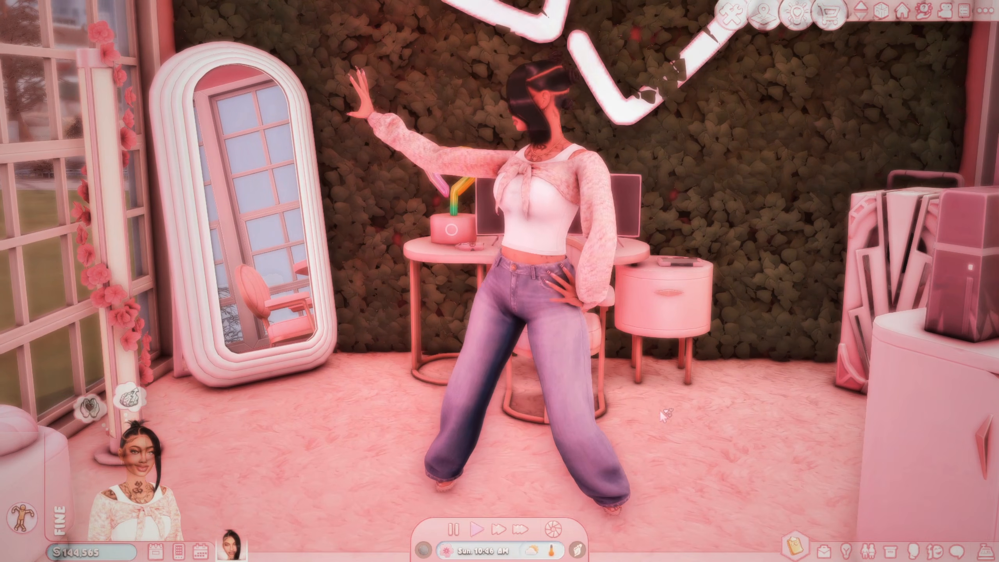
pyautogui.press('Tab')
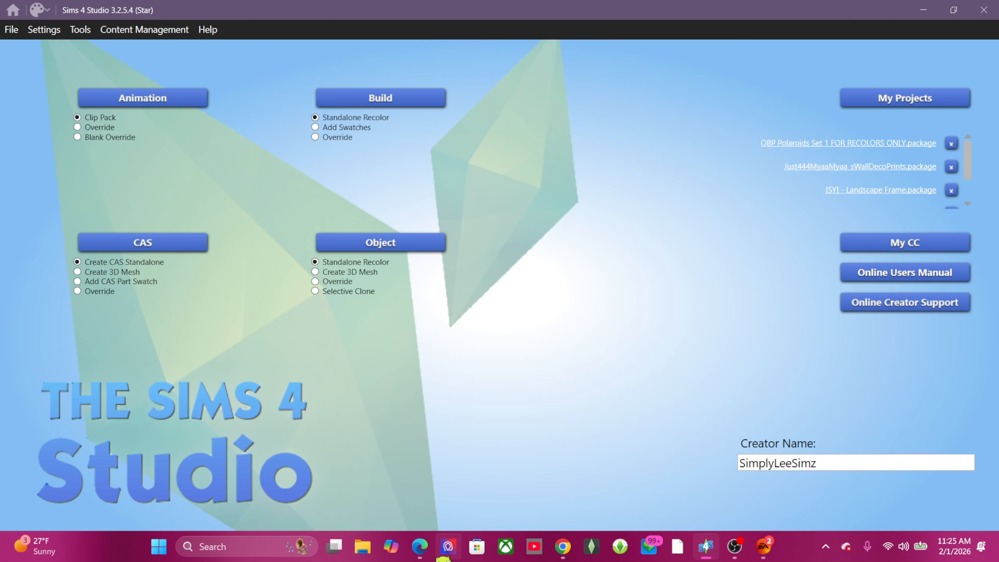
# Step: Bring up File Explorer at Home from the taskbar over Sims 4 Studio
pyautogui.click(362, 547)
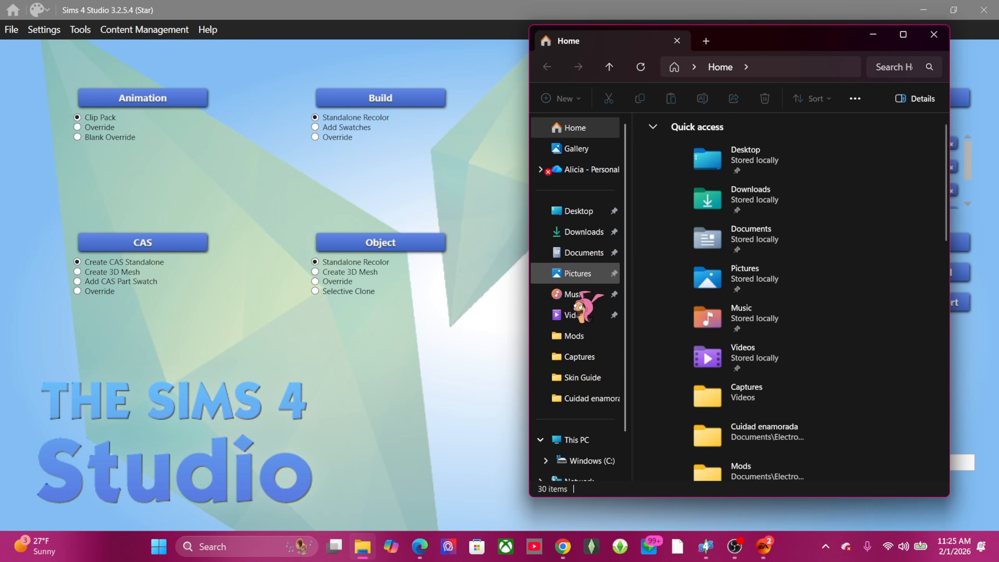
# Step: Open the Mods folder, look inside the Picture frames subfolder, then return to Mods
pyautogui.click(579, 337)
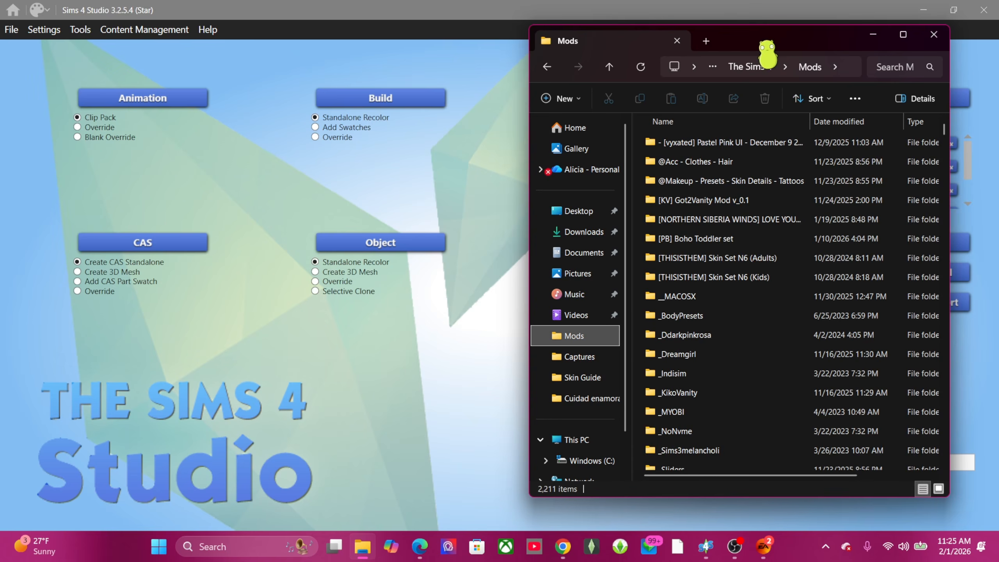
pyautogui.moveTo(769, 45); pyautogui.dragTo(584, 68)
pyautogui.scroll(-20, 617, 349)
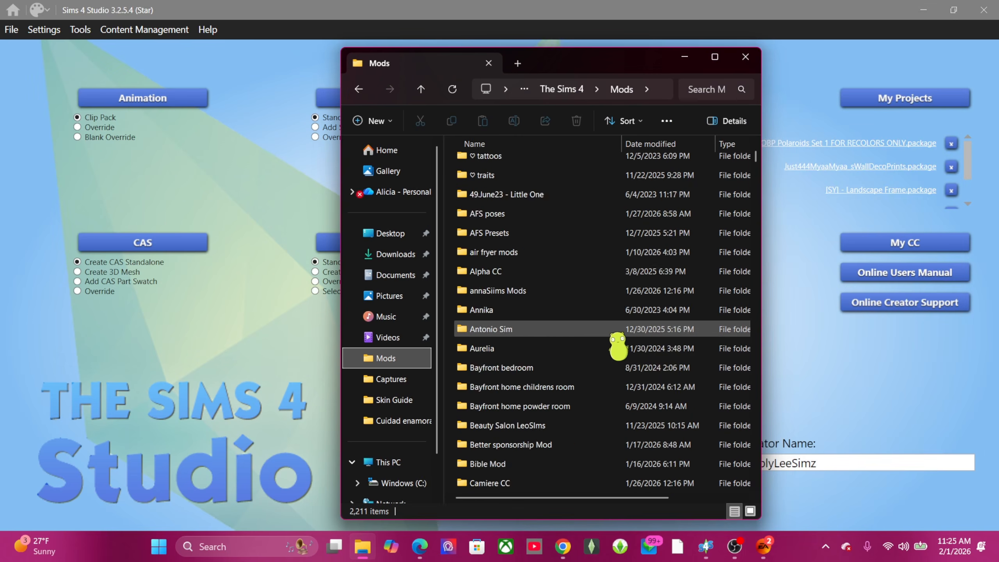
pyautogui.scroll(-20, 616, 349)
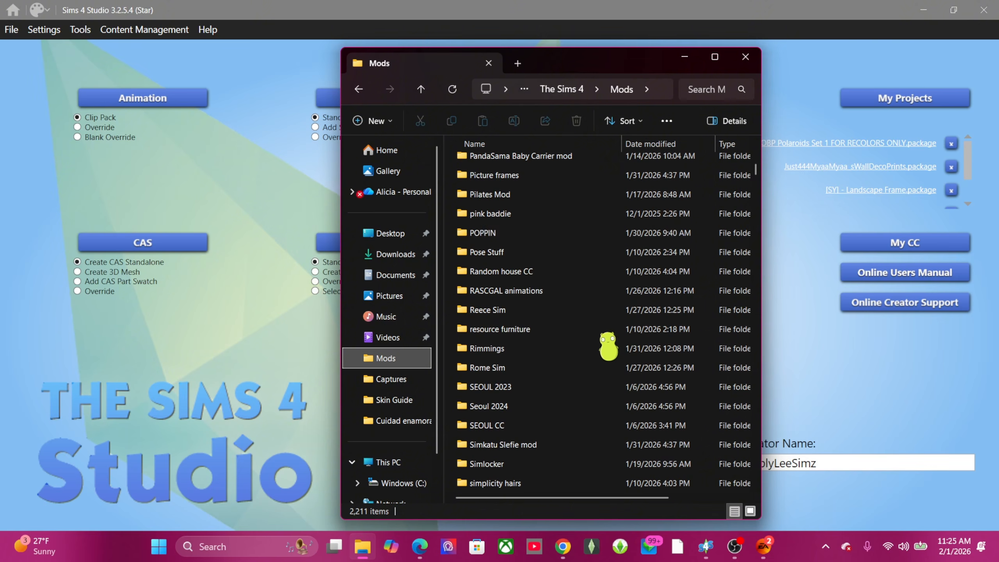
pyautogui.doubleClick(531, 176)
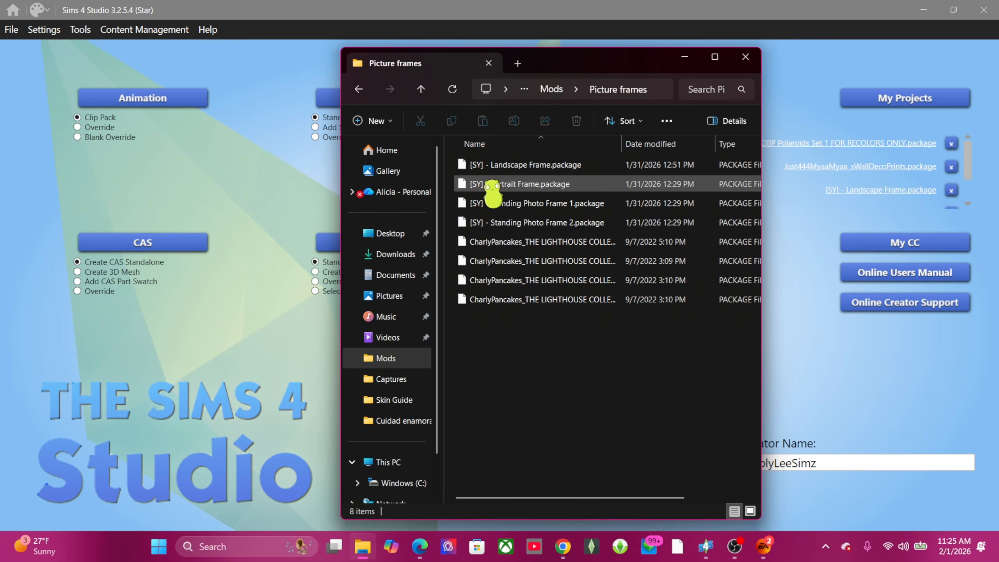
pyautogui.click(420, 89)
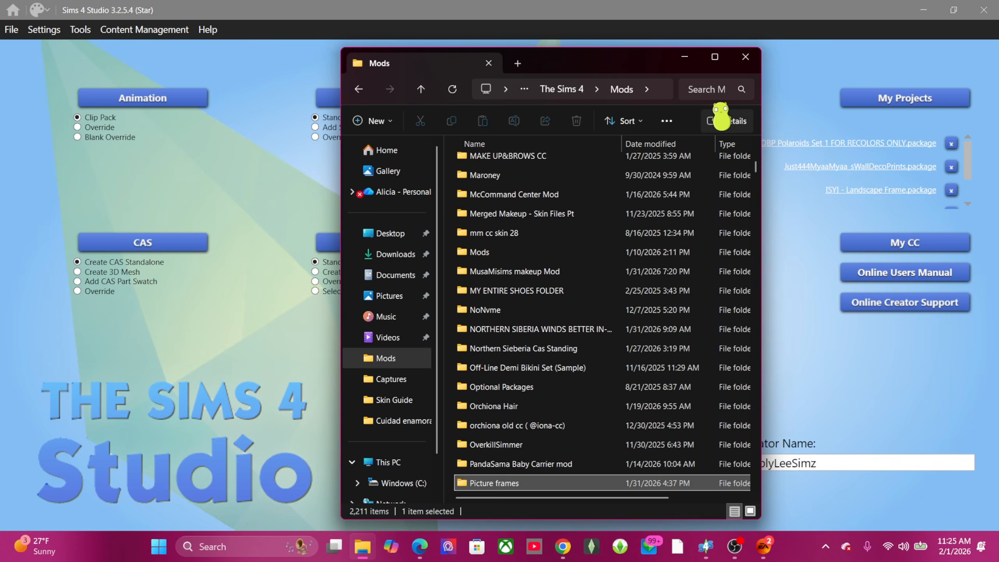
# Step: Search Mods for 'polar', widen the window, and select the OBP Polaroids Set 1 package
pyautogui.click(708, 88)
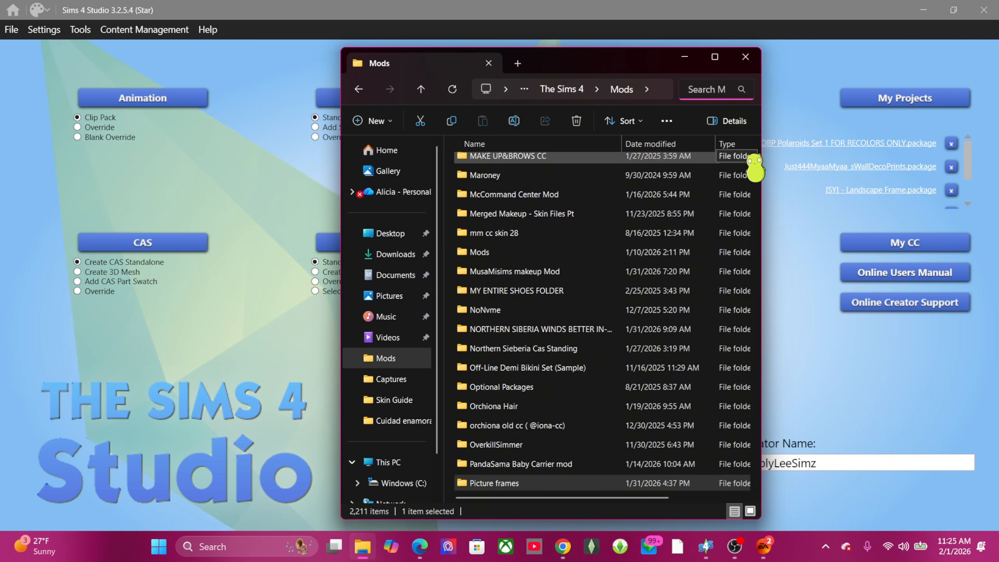
pyautogui.write('op')
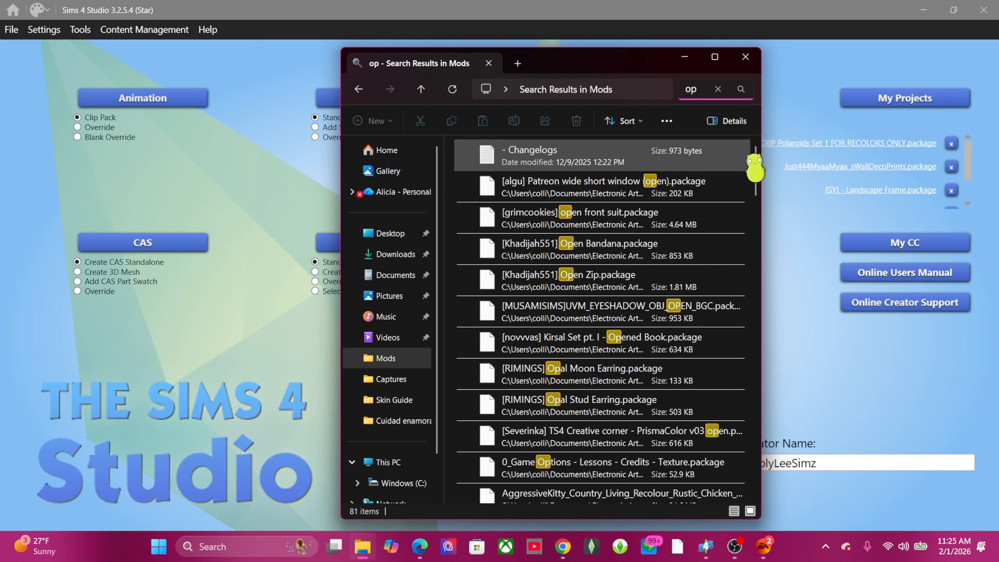
pyautogui.write('s')
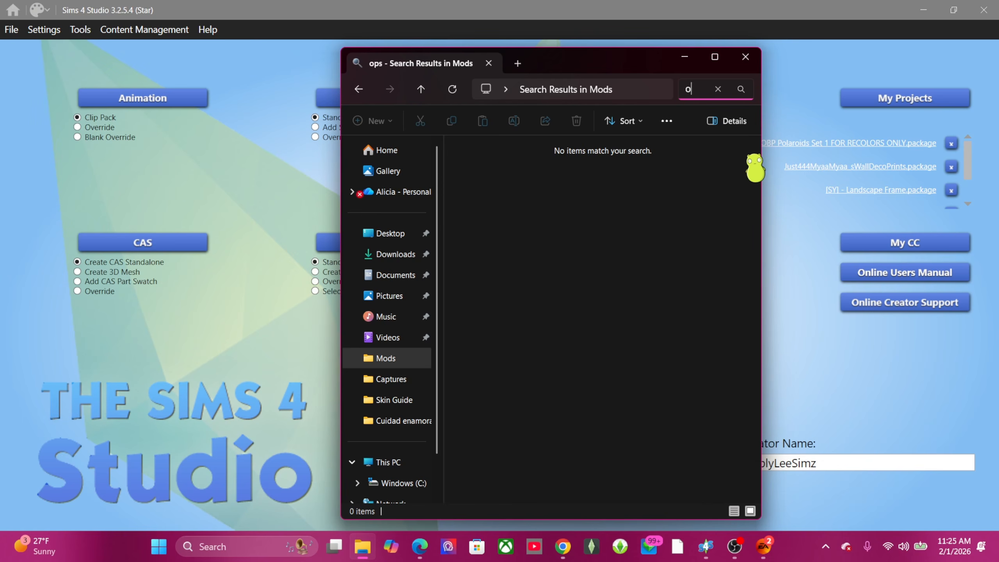
pyautogui.write('polar')
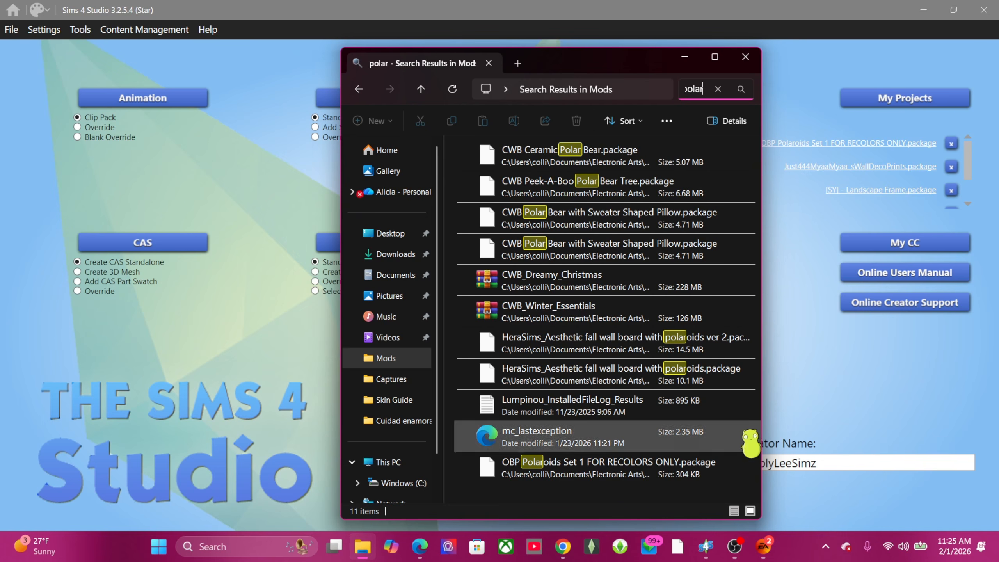
pyautogui.moveTo(772, 439); pyautogui.dragTo(940, 439)
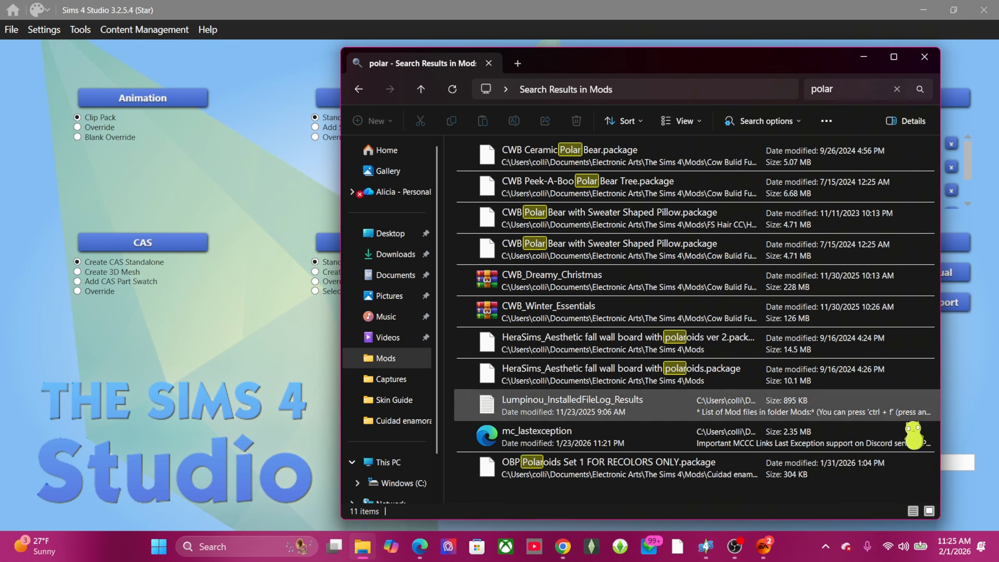
pyautogui.click(615, 472)
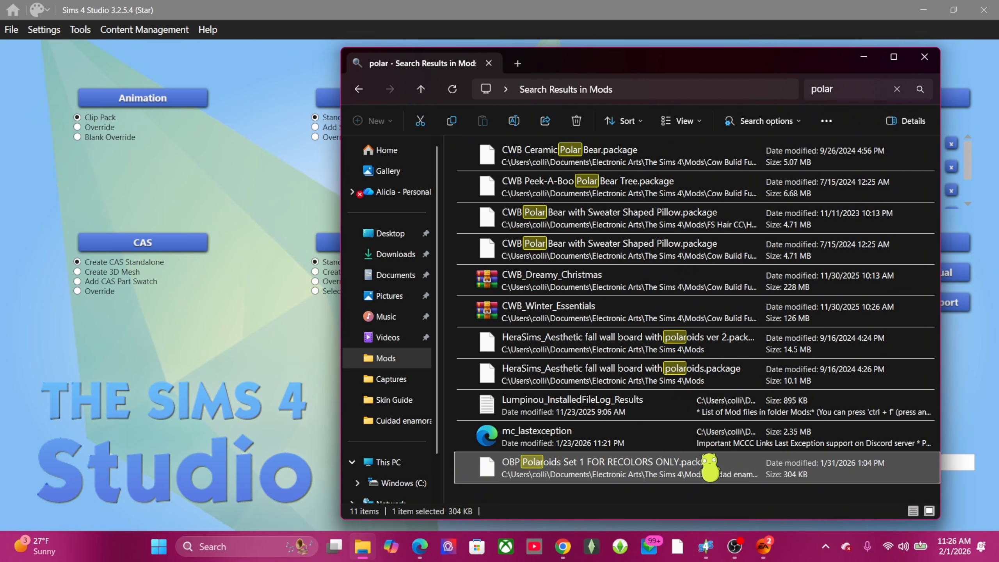
# Step: Open the OBP Polaroids Set 1 package with S4Studio from its right-click Open with menu
pyautogui.rightClick(609, 474)
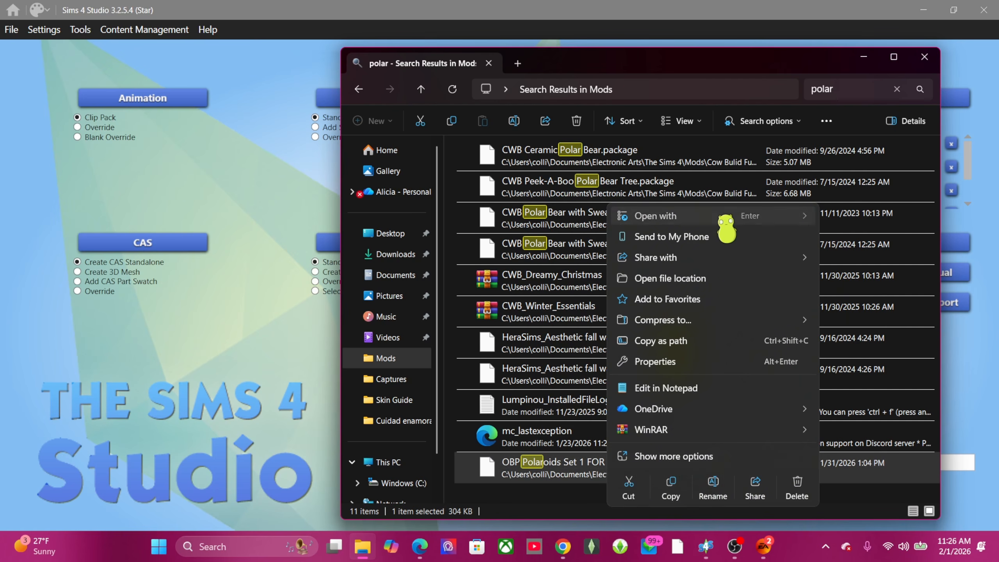
pyautogui.moveTo(728, 216)
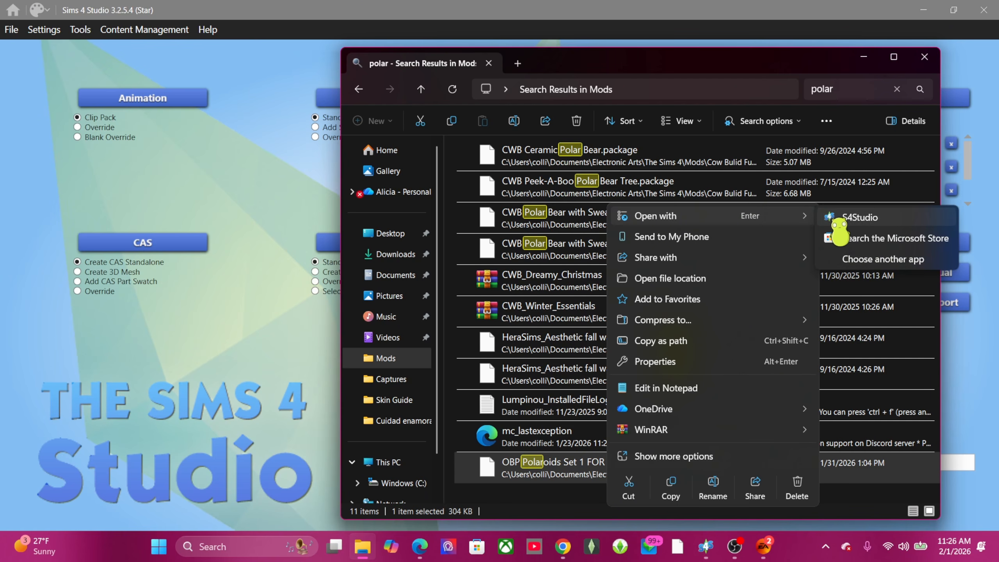
pyautogui.click(859, 218)
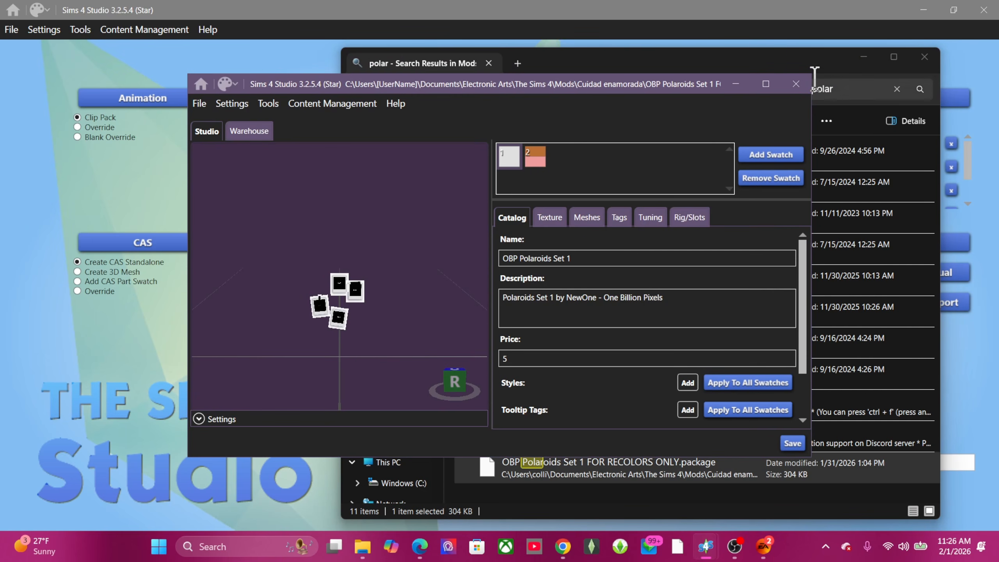
# Step: Maximize the package editor and orbit the view around the polaroids
pyautogui.click(930, 9)
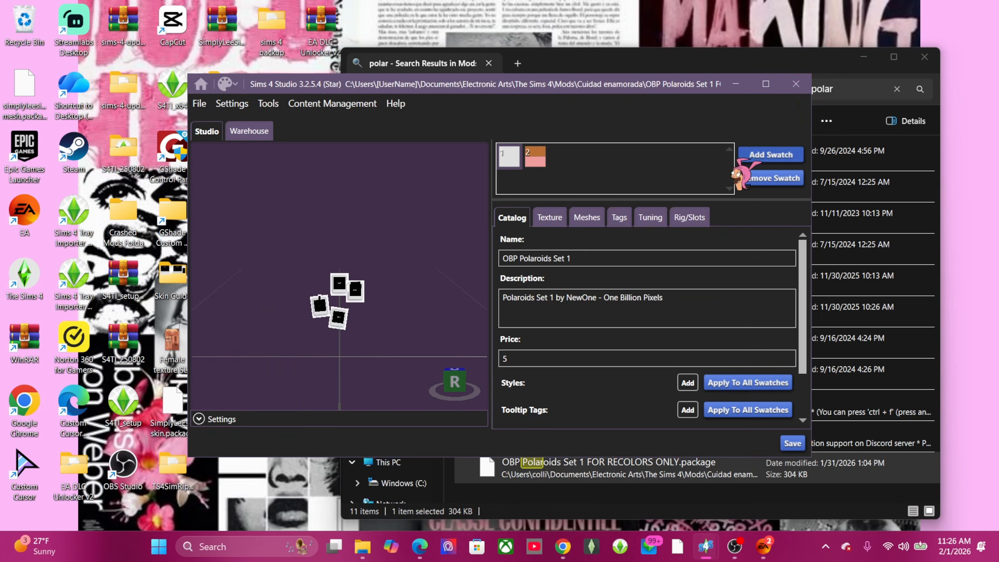
pyautogui.click(770, 80)
pyautogui.scroll(5, 417, 346)
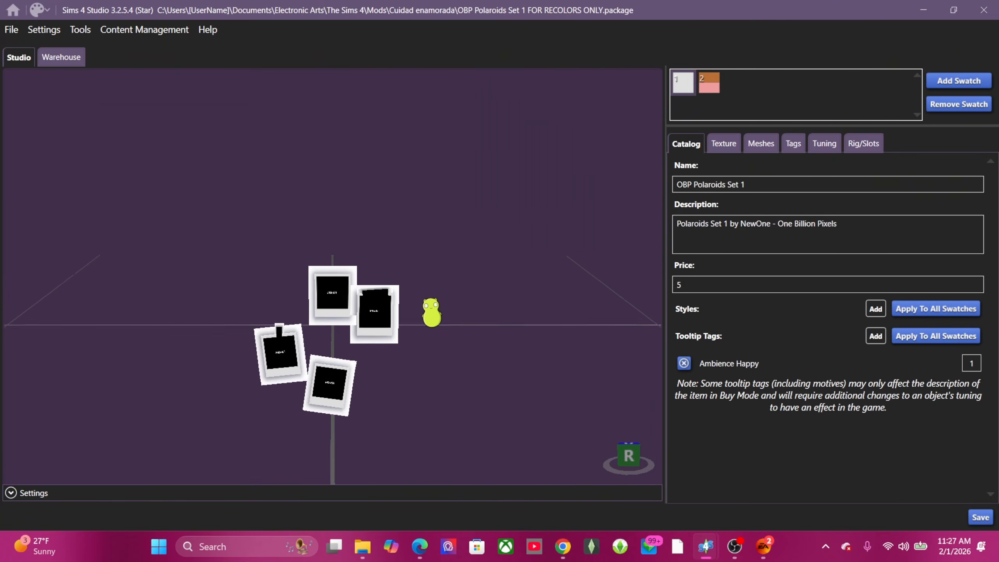
pyautogui.moveTo(484, 297); pyautogui.dragTo(482, 267, button='right')
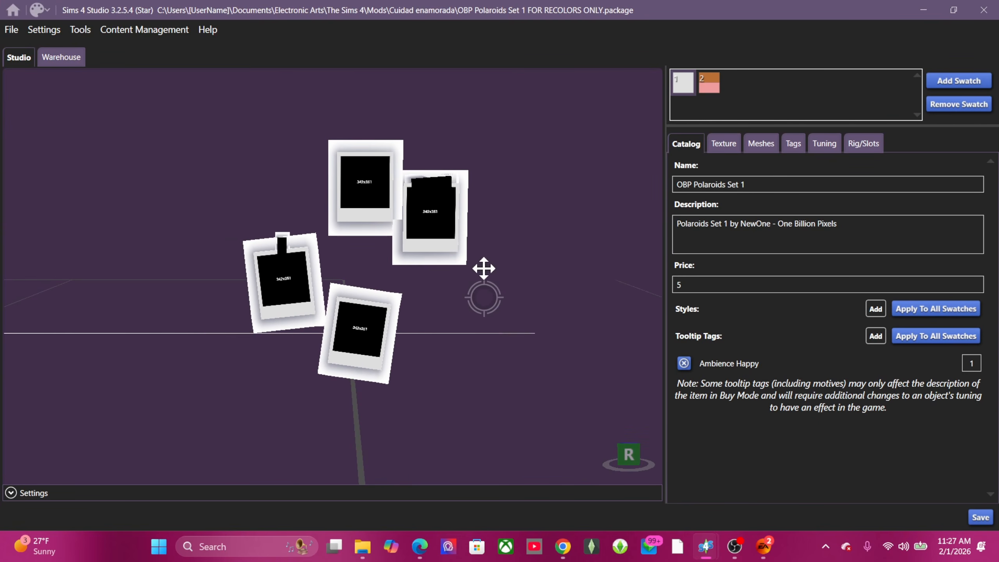
# Step: Preview the second swatch, then add a third swatch and show its Texture settings
pyautogui.click(710, 83)
pyautogui.scroll(2, 473, 321)
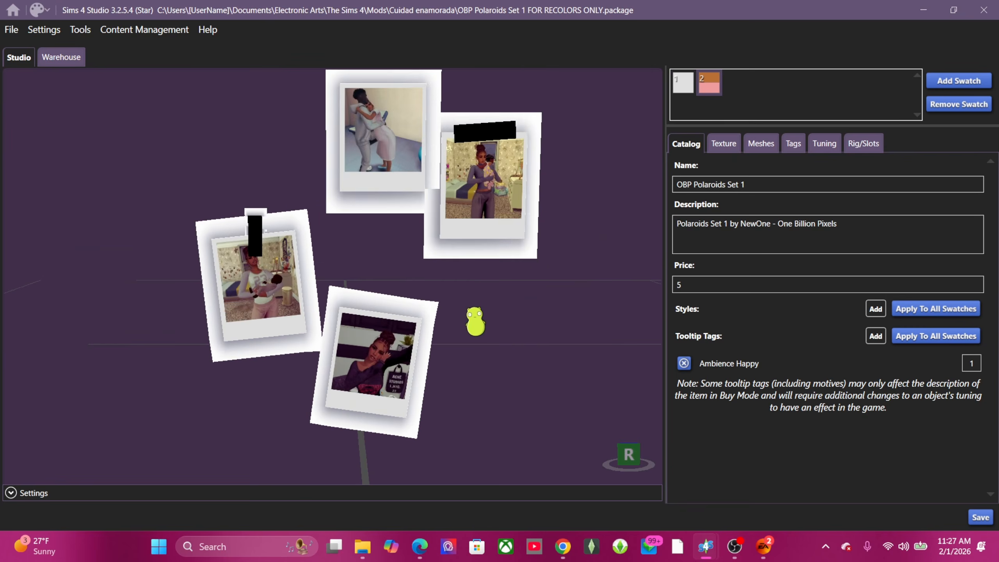
pyautogui.moveTo(471, 315); pyautogui.dragTo(463, 349, button='right')
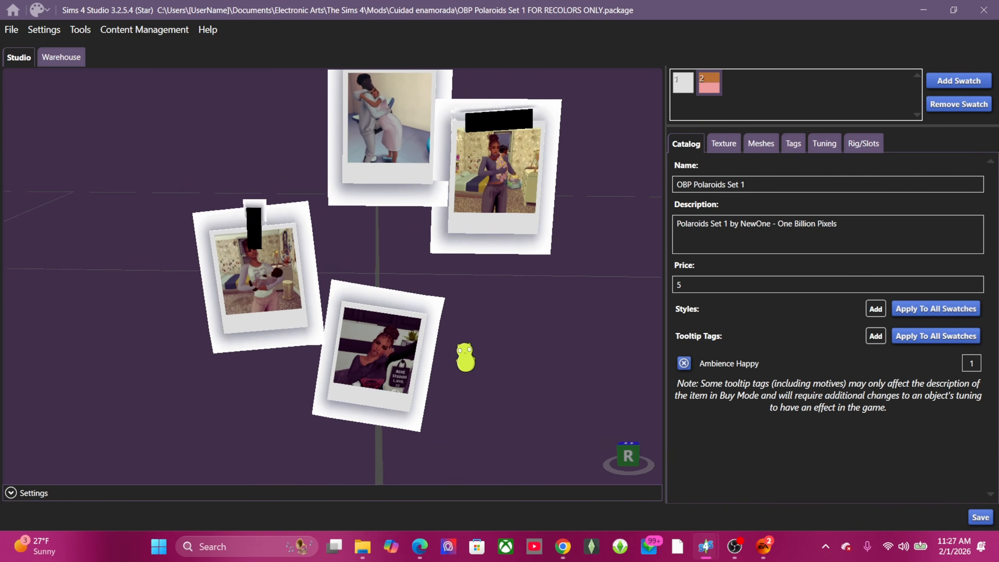
pyautogui.scroll(-3, 462, 349)
pyautogui.click(686, 86)
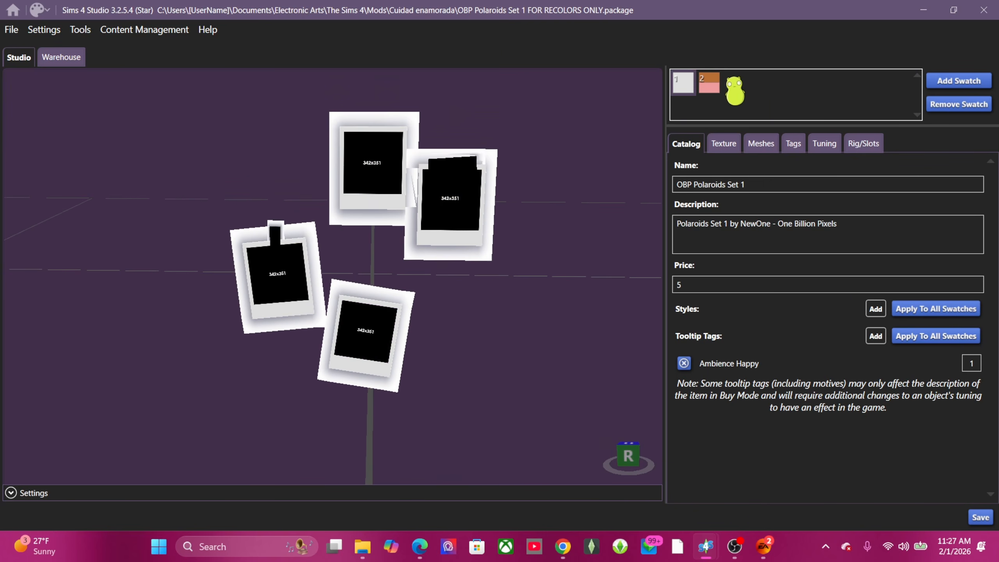
pyautogui.click(971, 82)
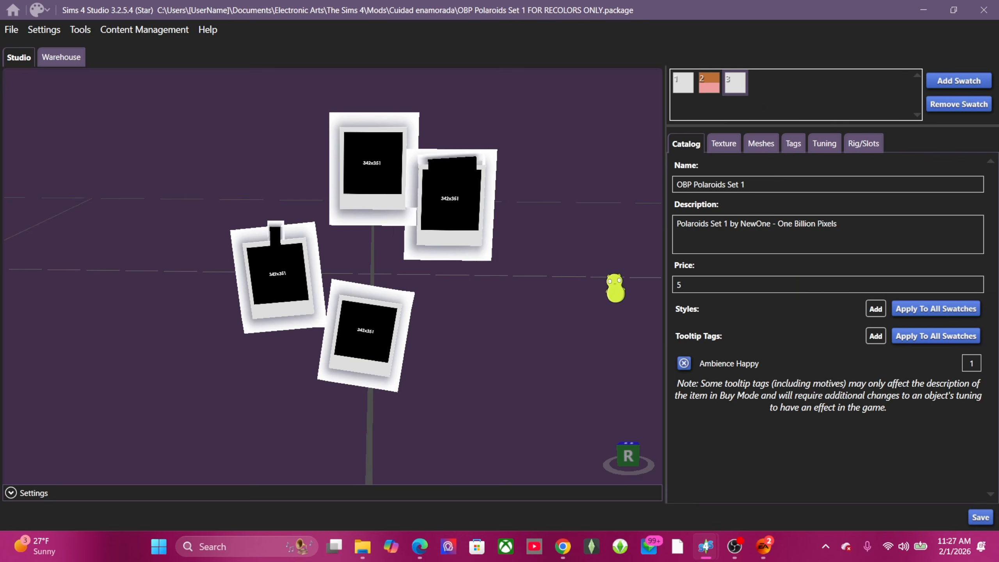
pyautogui.click(723, 144)
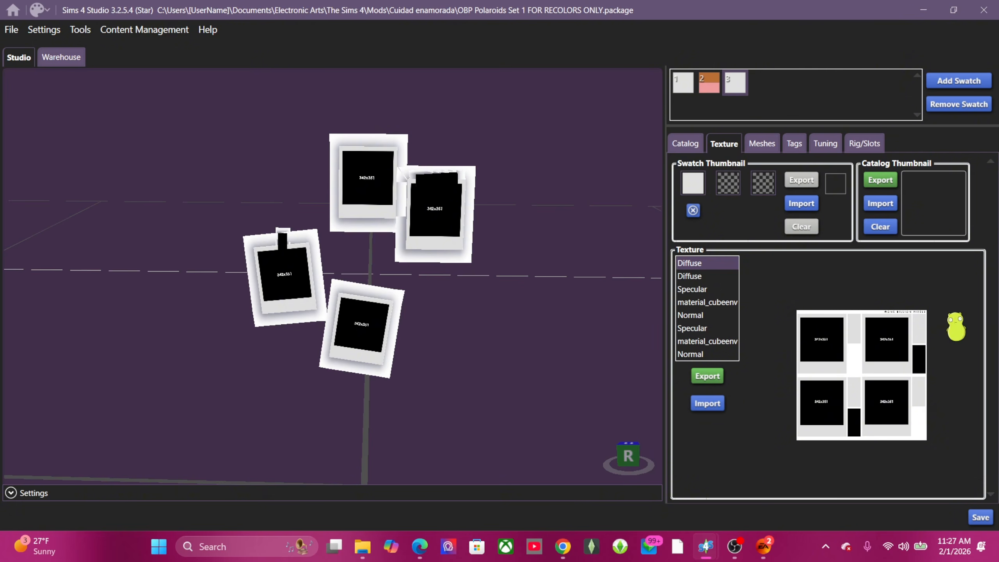
pyautogui.click(707, 376)
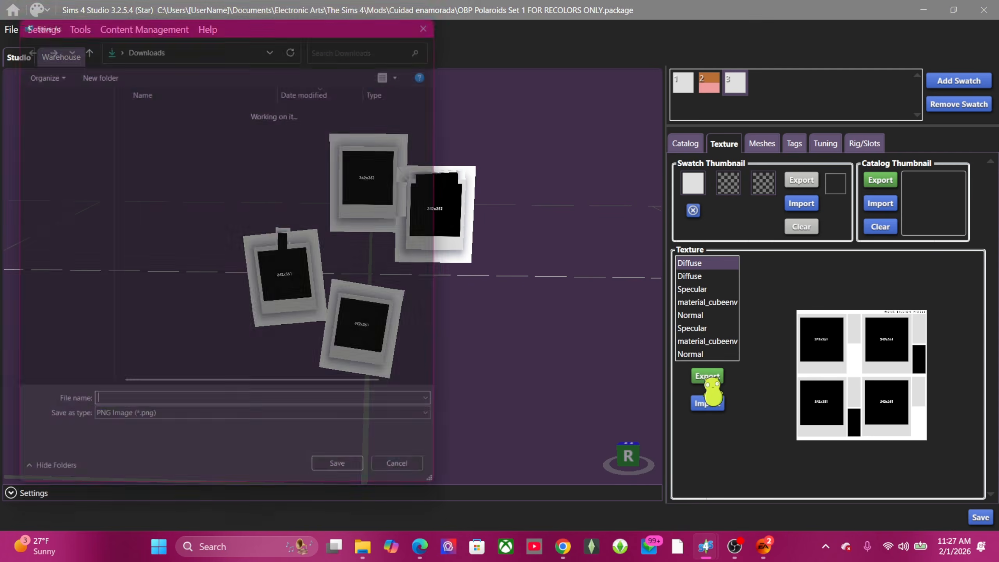
pyautogui.click(49, 173)
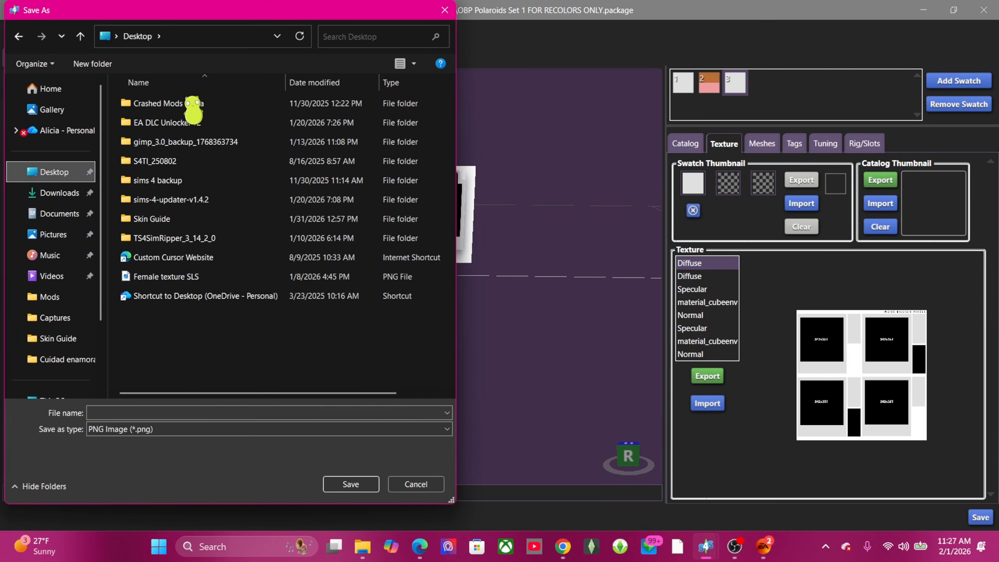
pyautogui.doubleClick(212, 219)
pyautogui.scroll(-1, 232, 205)
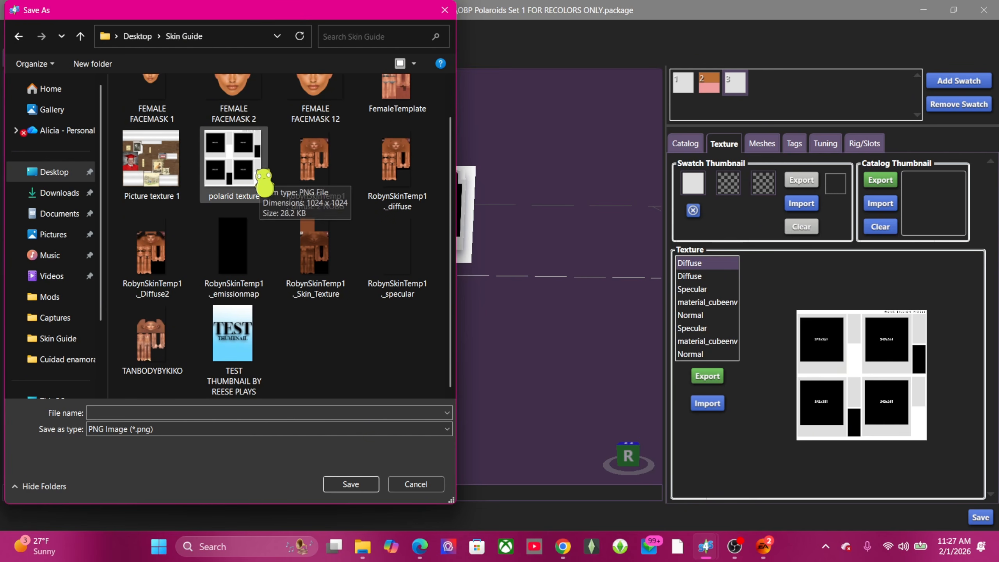
pyautogui.click(138, 415)
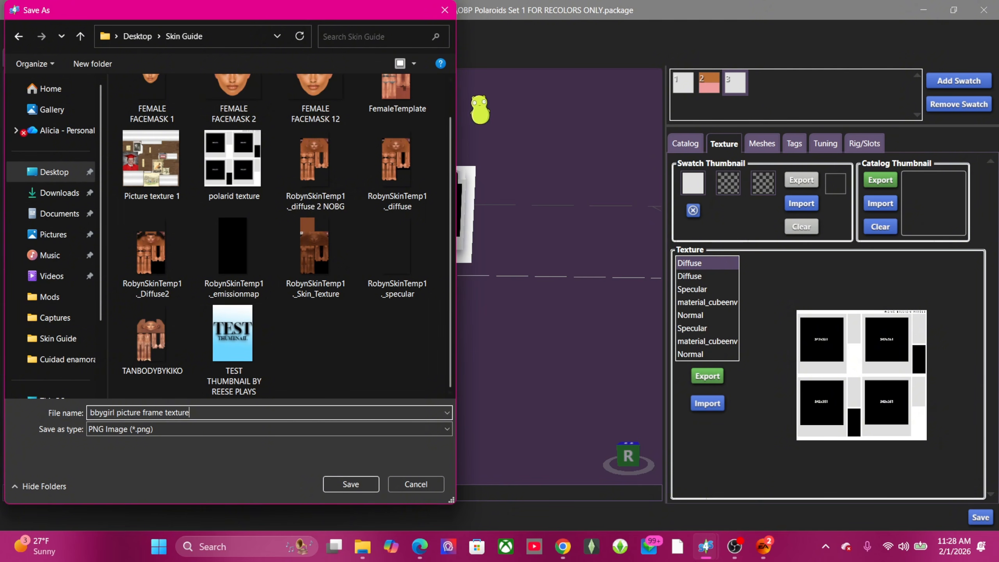
pyautogui.click(443, 10)
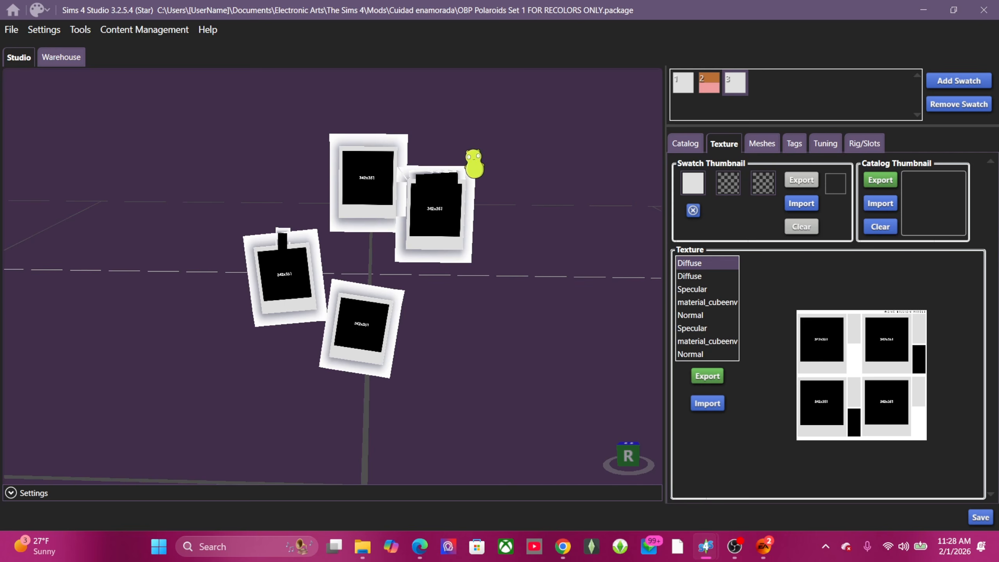
# Step: Check the Desktop Skin Guide folder in a new Explorer window, close it and return to Canva in Chrome
pyautogui.click(362, 547)
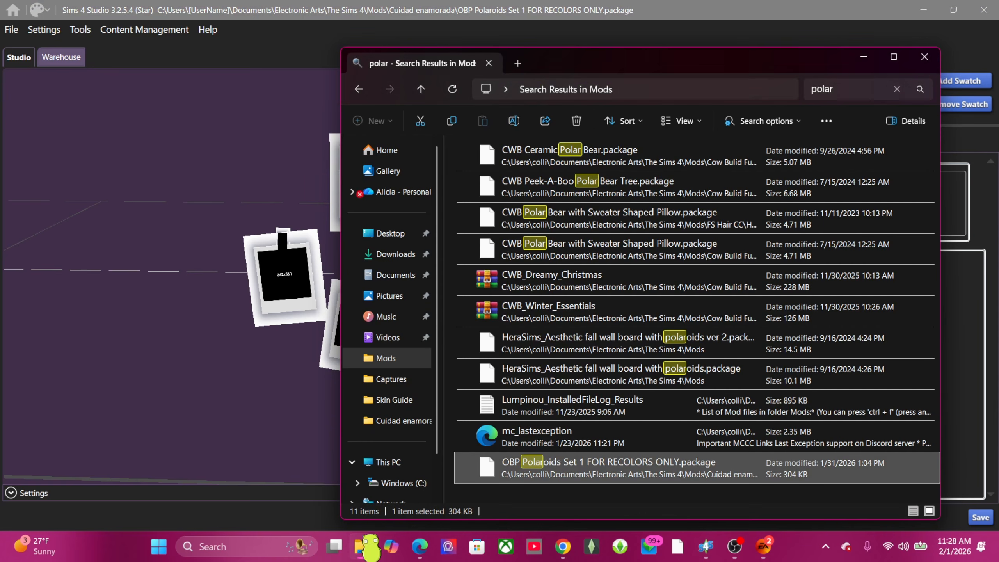
pyautogui.rightClick(364, 549)
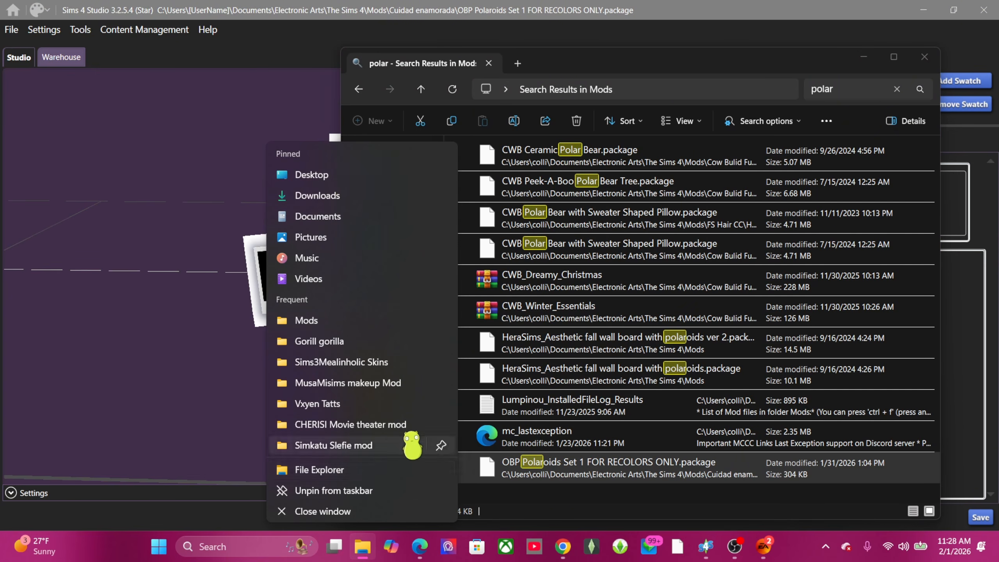
pyautogui.click(409, 470)
pyautogui.click(410, 353)
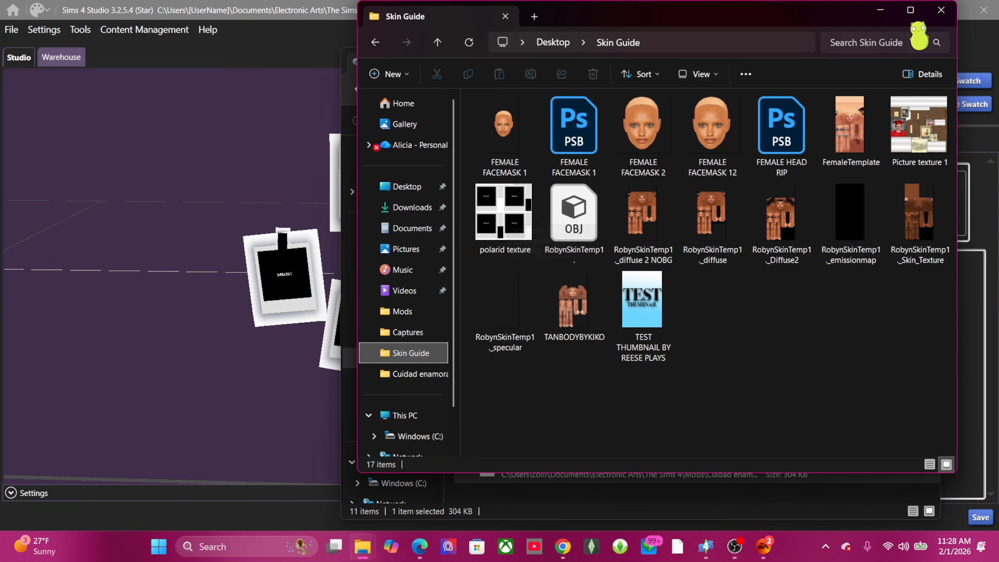
pyautogui.click(881, 10)
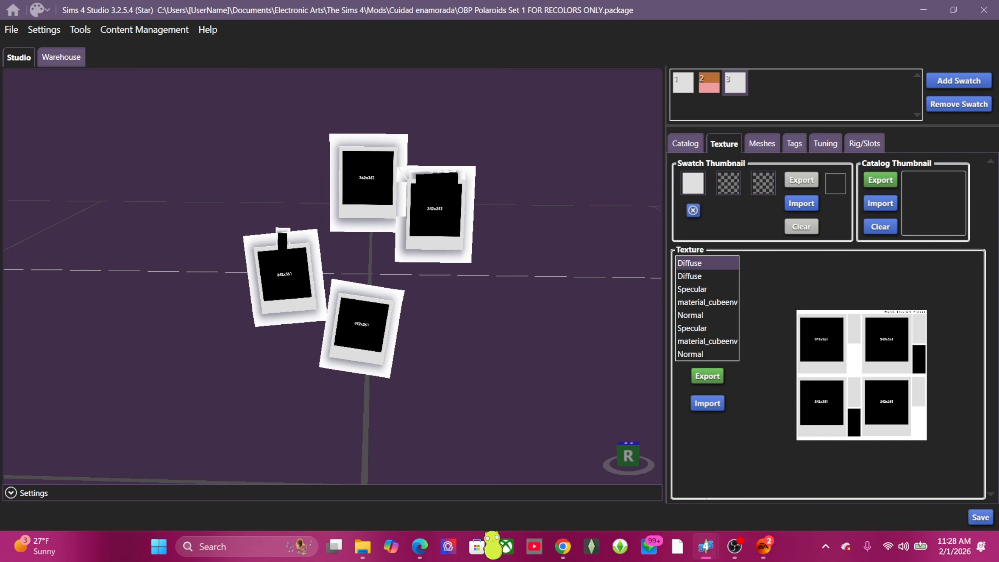
pyautogui.click(562, 547)
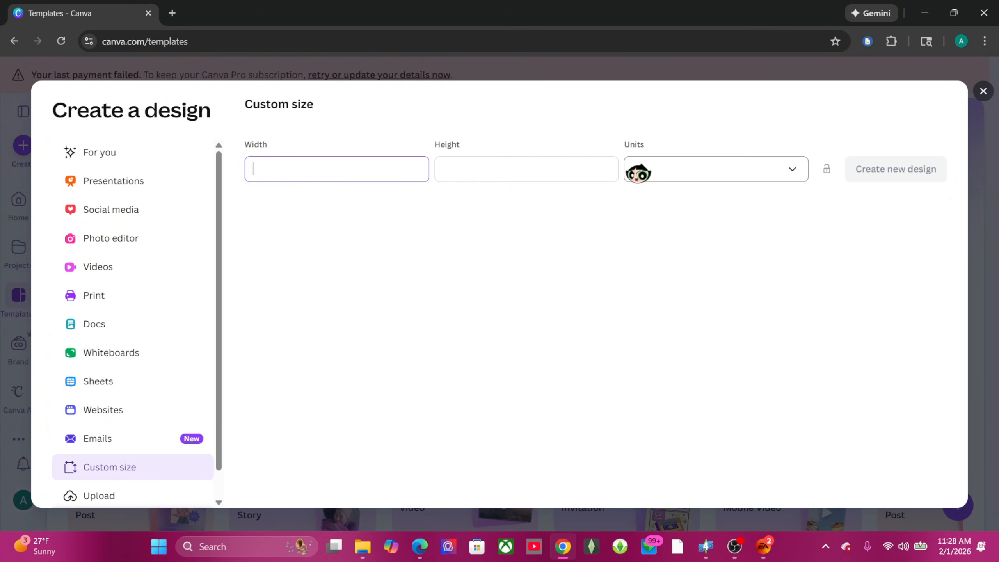
# Step: Start a blank custom-size Canva design of 1024 × 1024 px
pyautogui.click(96, 154)
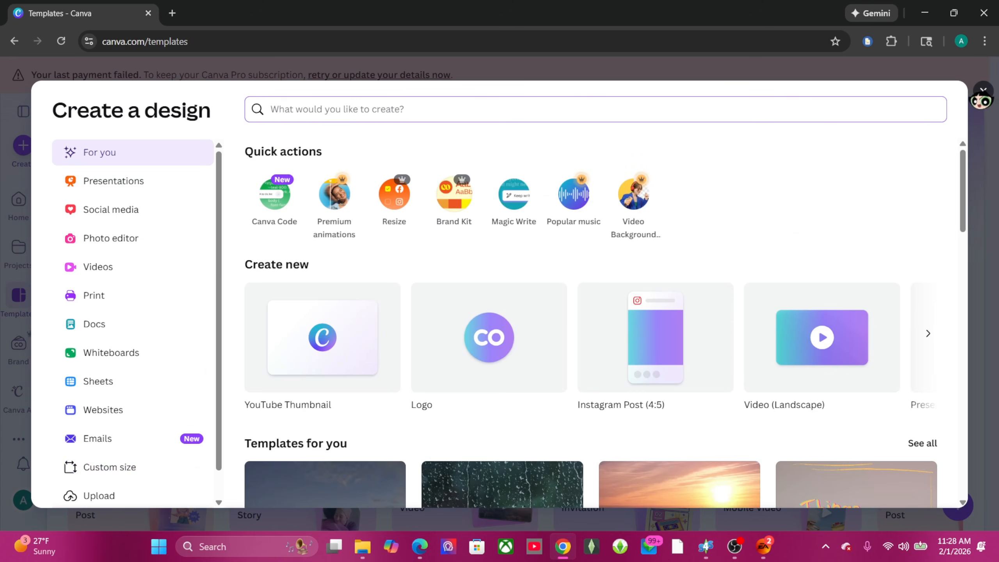
pyautogui.press('Escape')
pyautogui.click(34, 158)
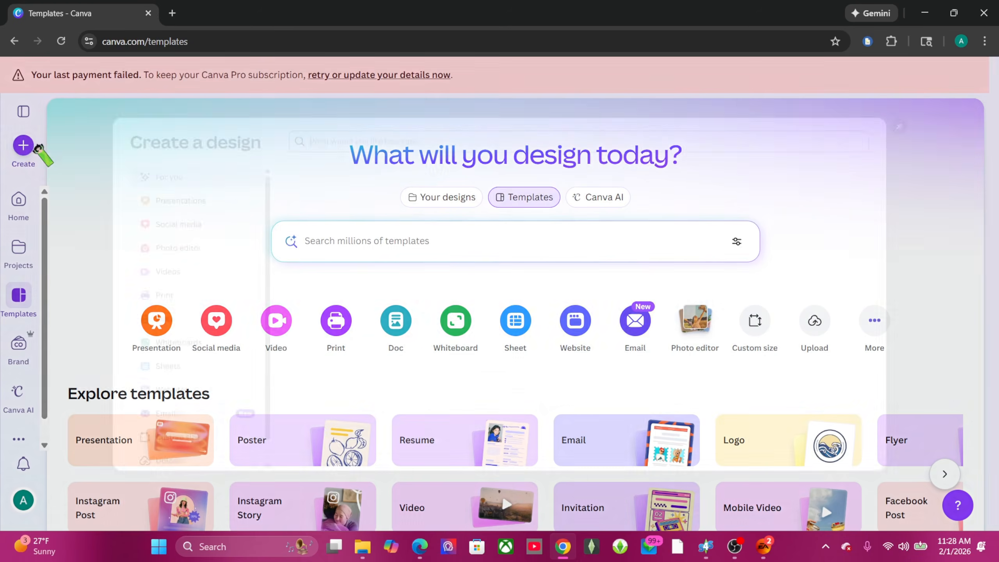
pyautogui.click(118, 469)
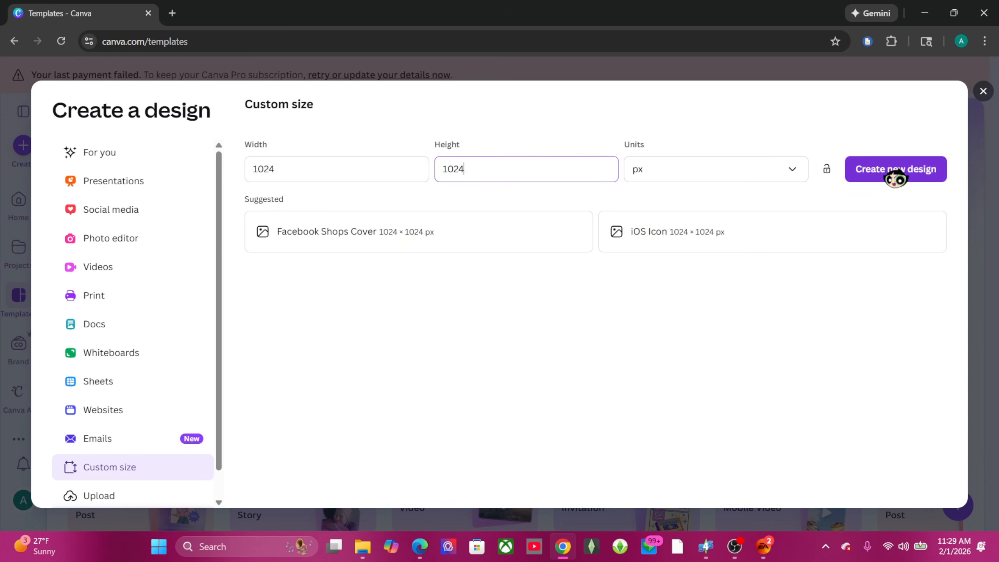
pyautogui.click(895, 170)
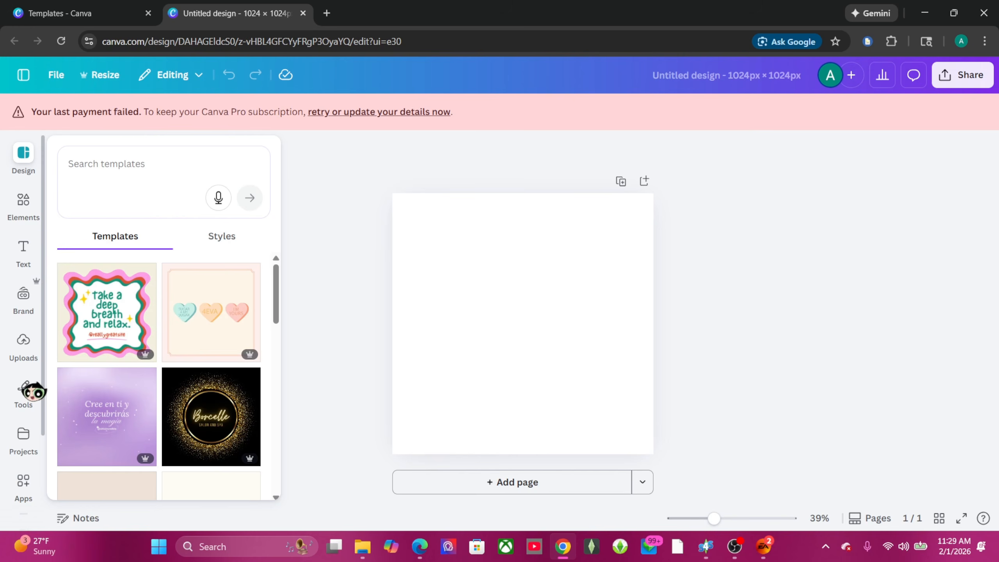
# Step: Add the already uploaded 'polarid texture' image from Skin Guide onto the blank page
pyautogui.click(27, 354)
pyautogui.scroll(-5, 144, 386)
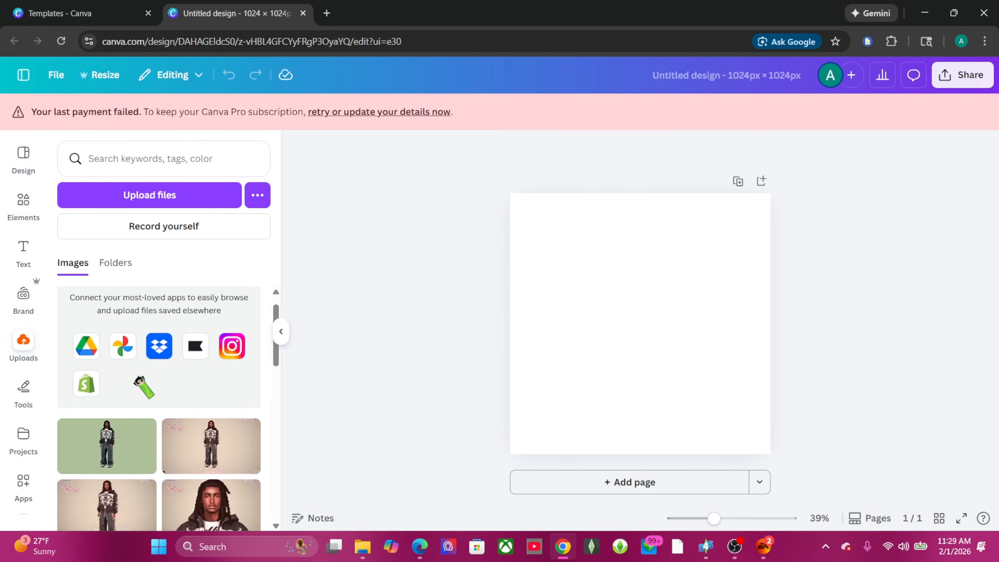
pyautogui.scroll(8, 138, 380)
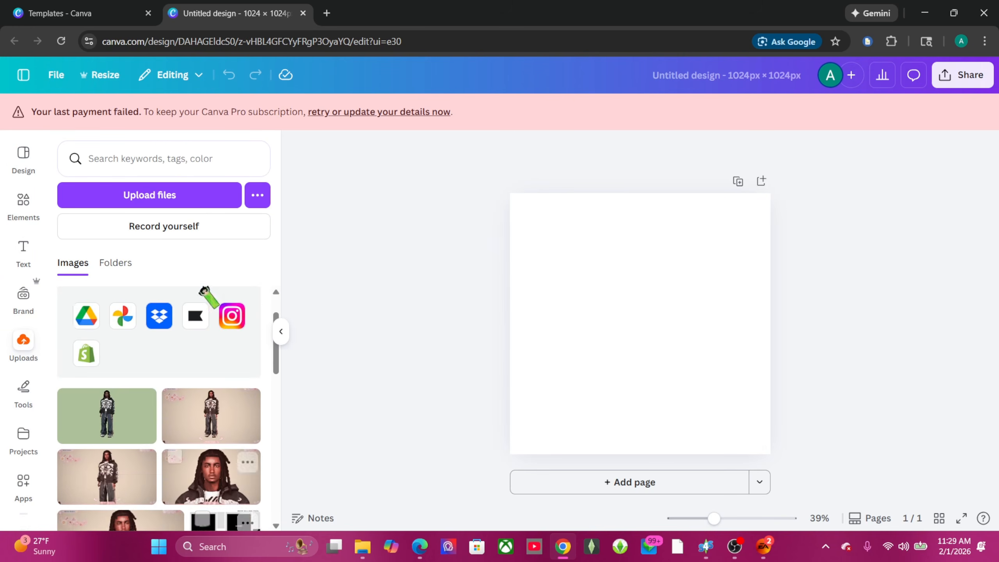
pyautogui.click(174, 195)
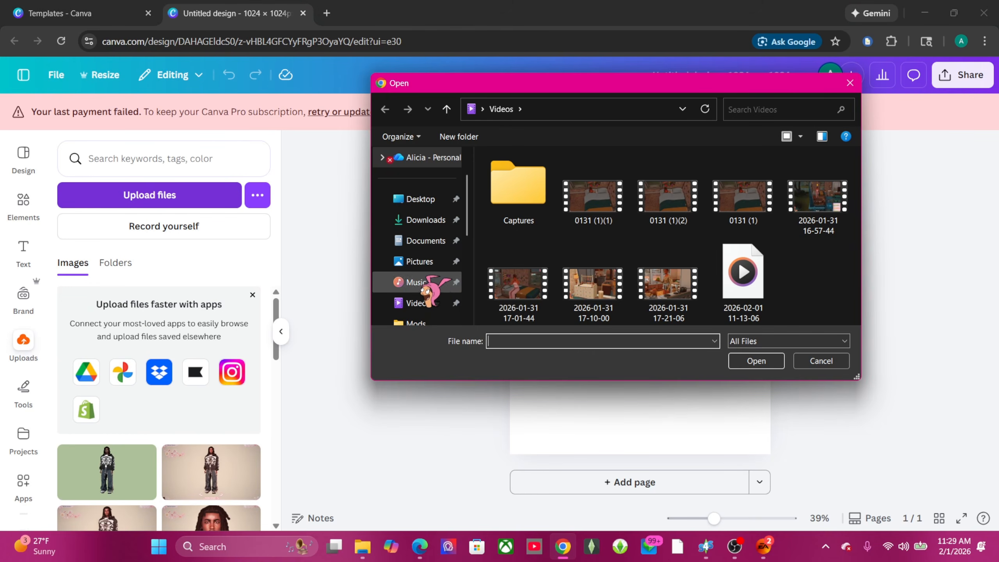
pyautogui.scroll(-5, 429, 275)
pyautogui.click(425, 179)
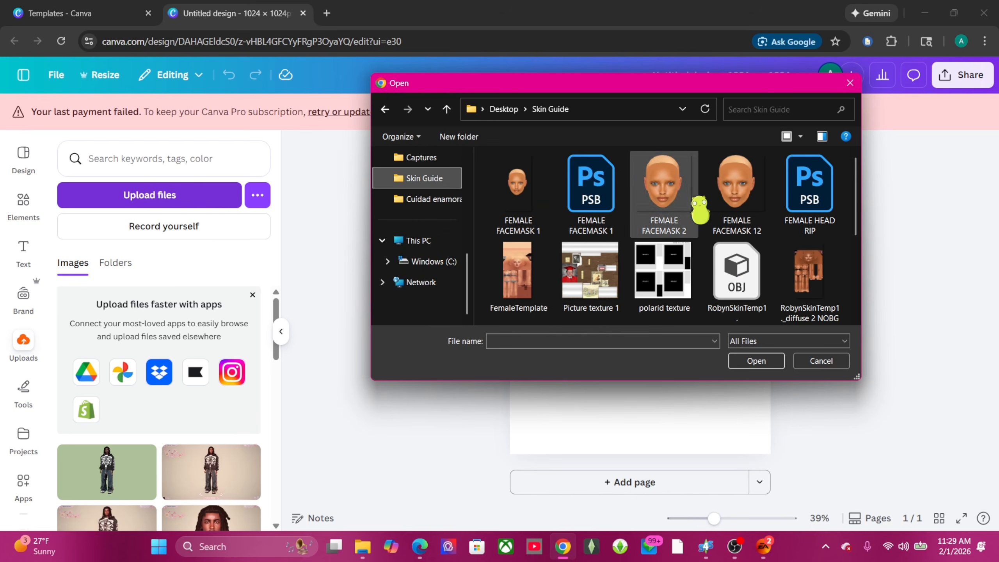
pyautogui.scroll(-2, 632, 297)
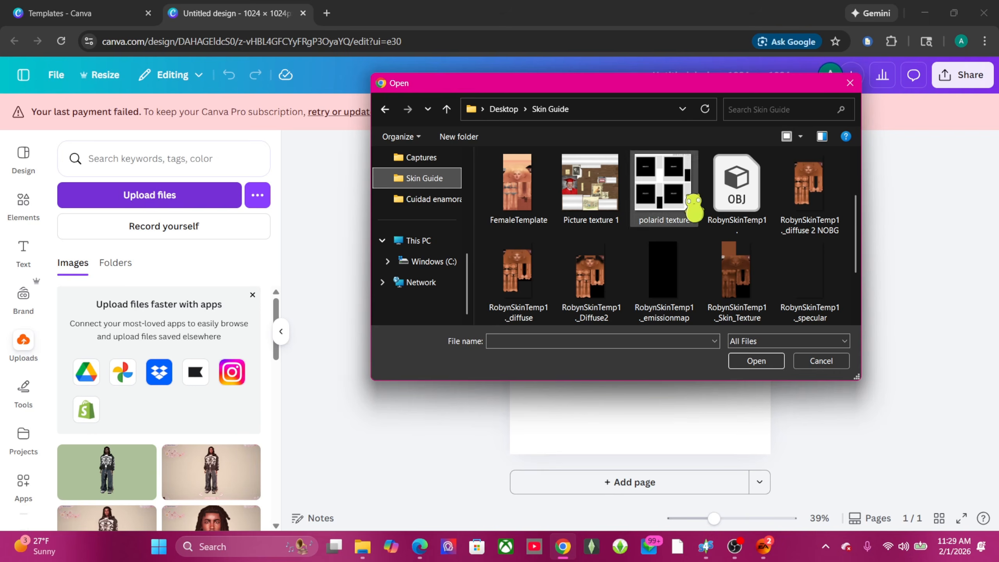
pyautogui.moveTo(665, 219)
pyautogui.mouseDown()
pyautogui.moveTo(215, 379)
pyautogui.moveTo(464, 246)
pyautogui.moveTo(657, 208)
pyautogui.mouseUp()
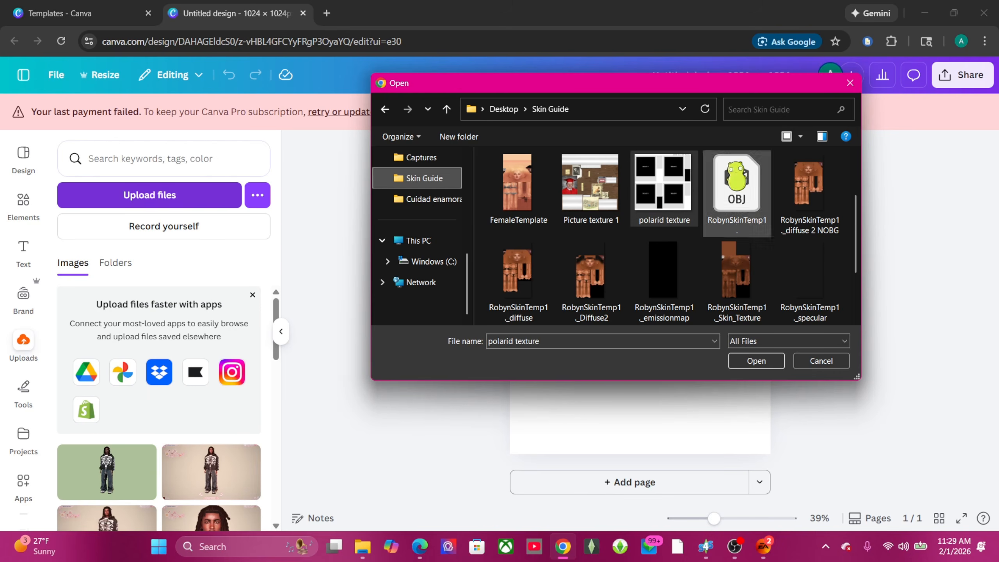
pyautogui.click(850, 83)
pyautogui.scroll(-5, 203, 388)
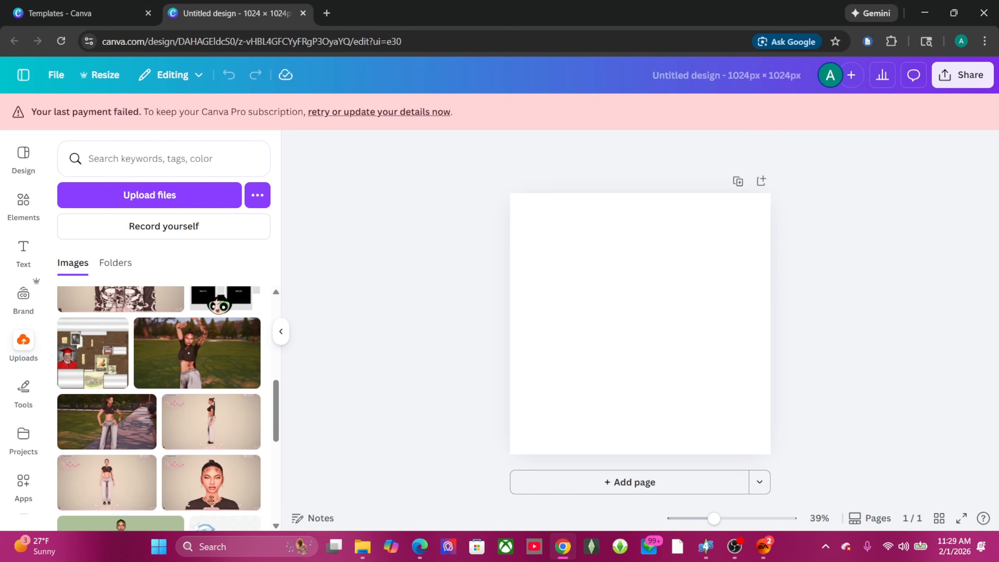
pyautogui.click(219, 301)
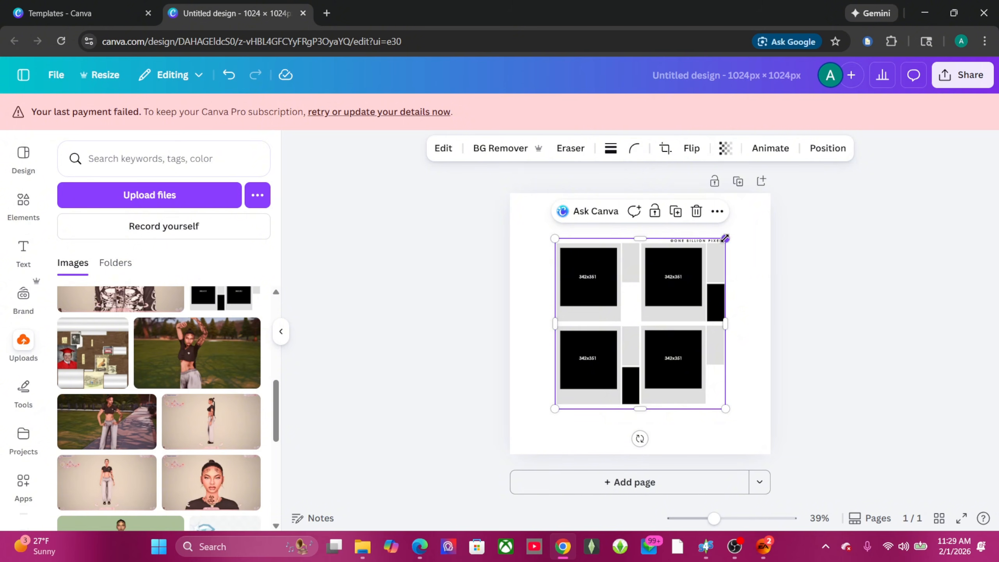
# Step: Stretch the polaroid texture image until it fills the whole 1024 × 1024 page
pyautogui.moveTo(726, 238); pyautogui.dragTo(770, 194)
pyautogui.moveTo(555, 408); pyautogui.dragTo(521, 463)
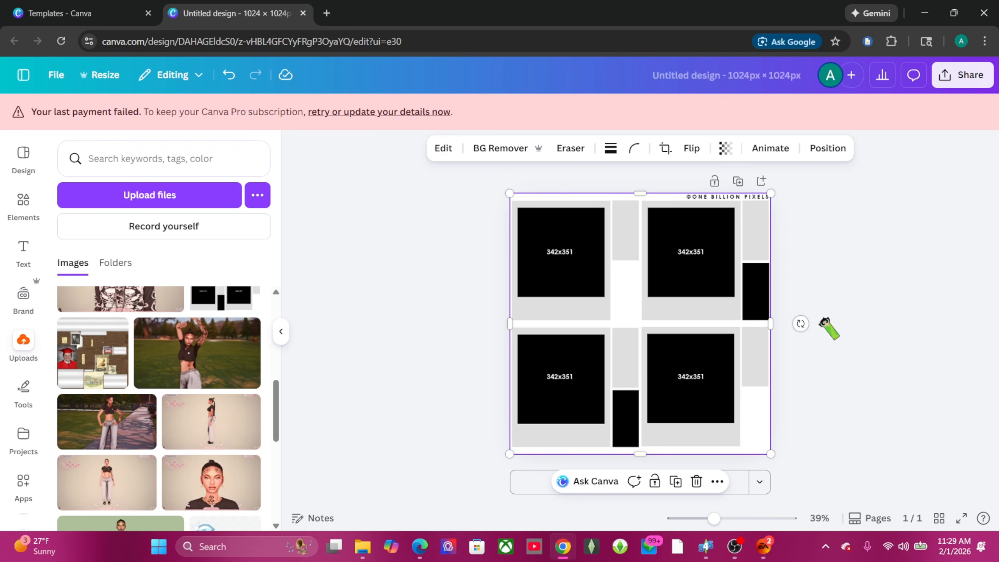
pyautogui.click(883, 266)
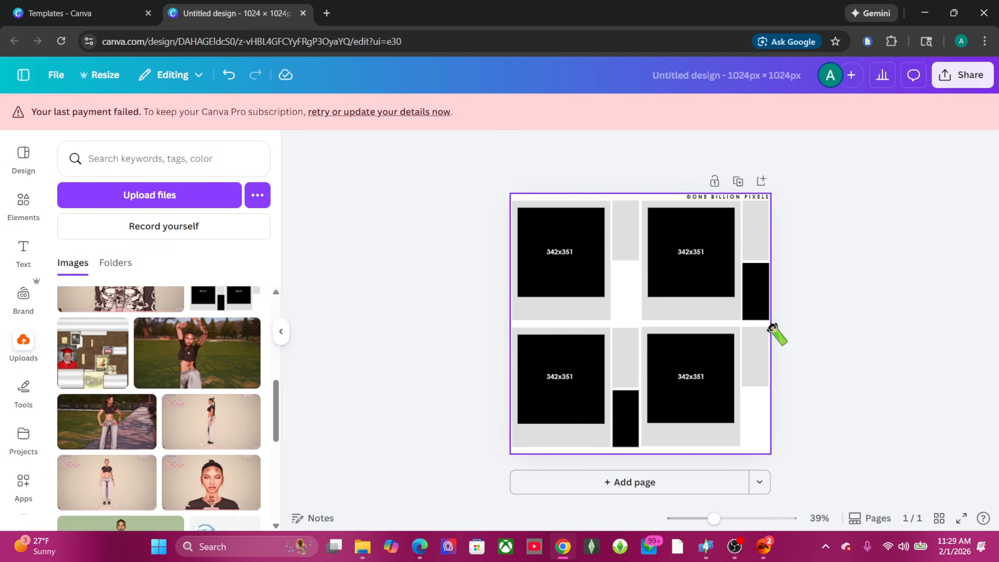
# Step: Try a basic-shape frame from Elements > Frames in the top-left slot, then undo it
pyautogui.click(23, 202)
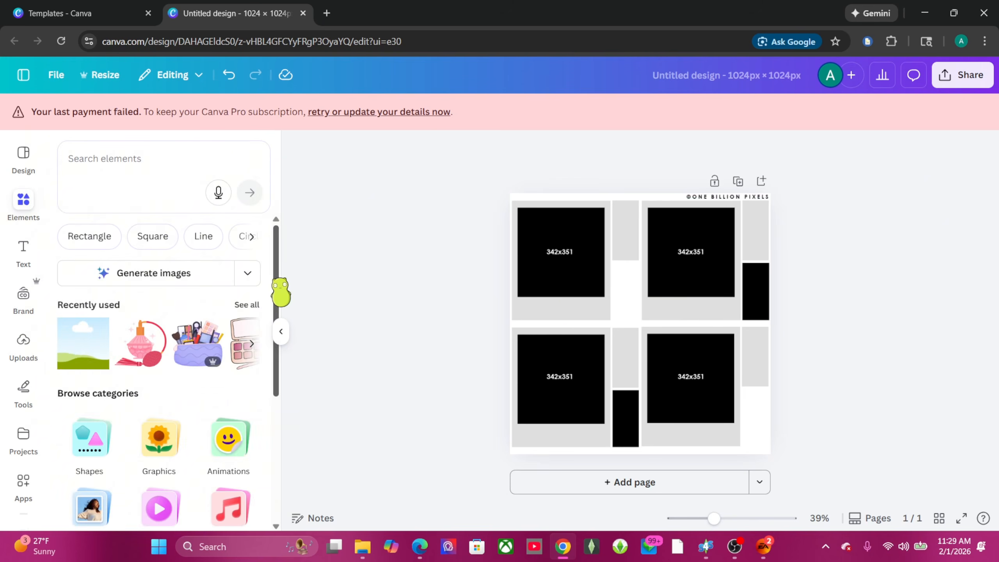
pyautogui.scroll(-5, 184, 236)
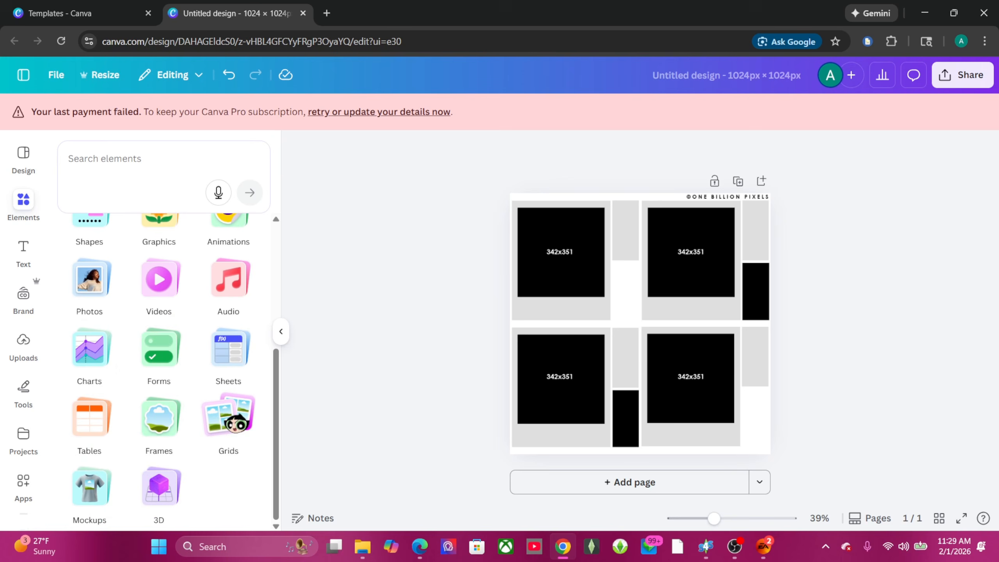
pyautogui.click(165, 427)
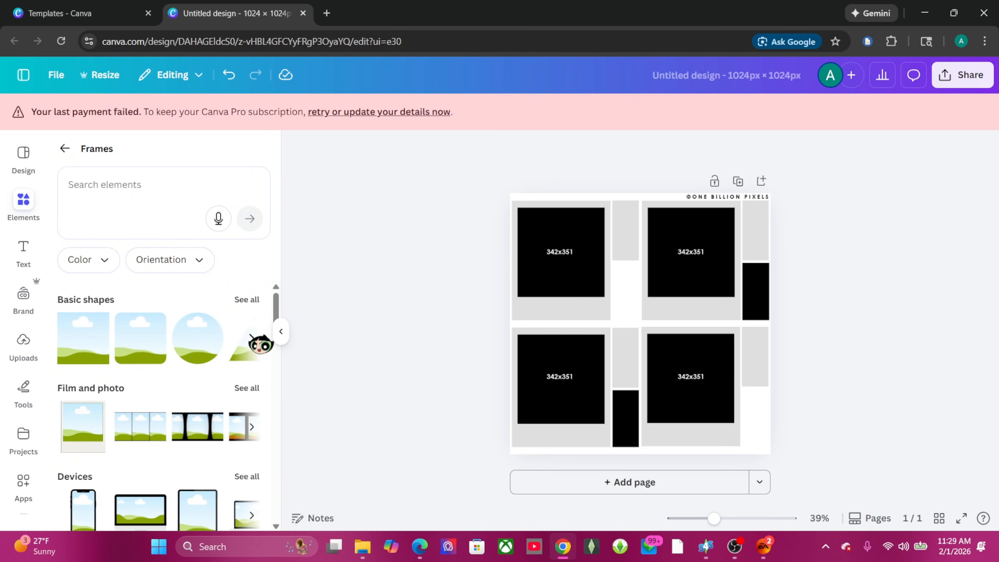
pyautogui.click(252, 338)
pyautogui.click(65, 337)
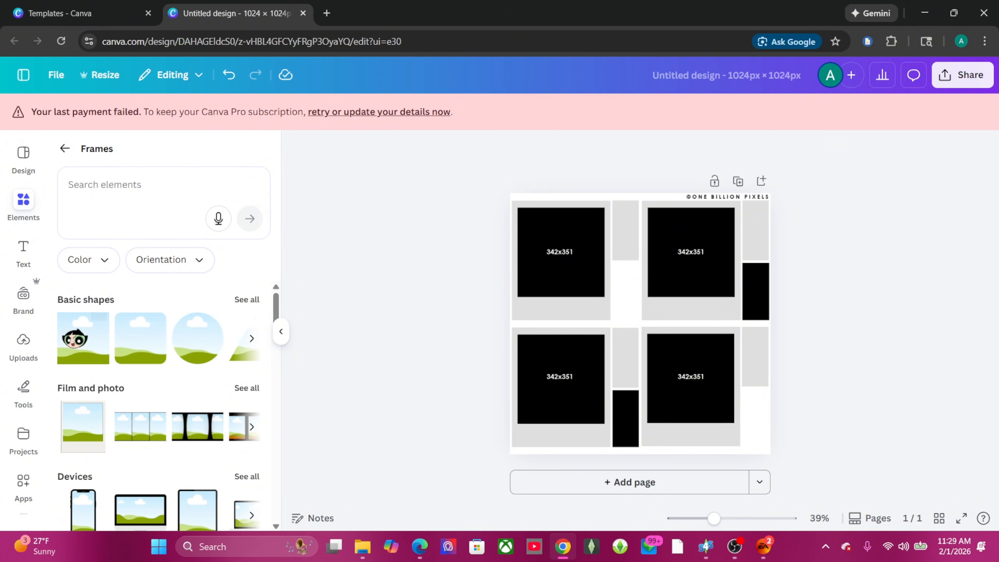
pyautogui.moveTo(90, 427); pyautogui.dragTo(370, 348)
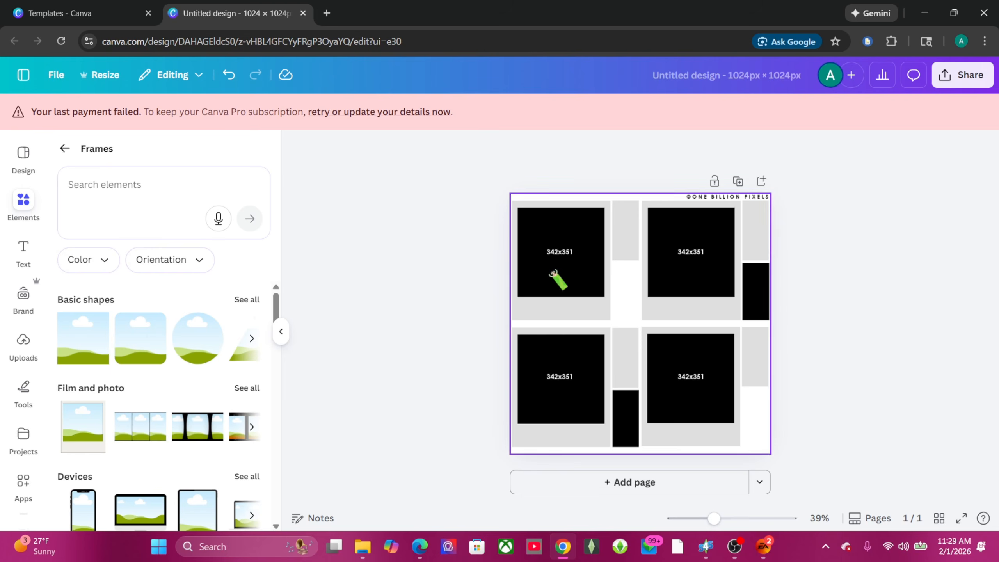
pyautogui.click(229, 74)
pyautogui.click(230, 77)
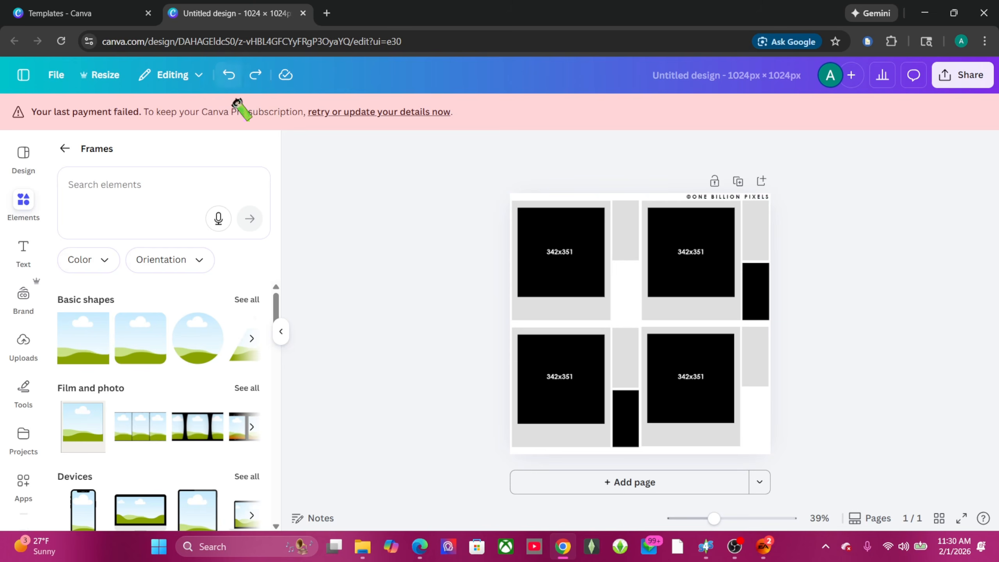
# Step: Place a landscape photo frame and fit it to the top-left slot at 351 × 351
pyautogui.click(64, 148)
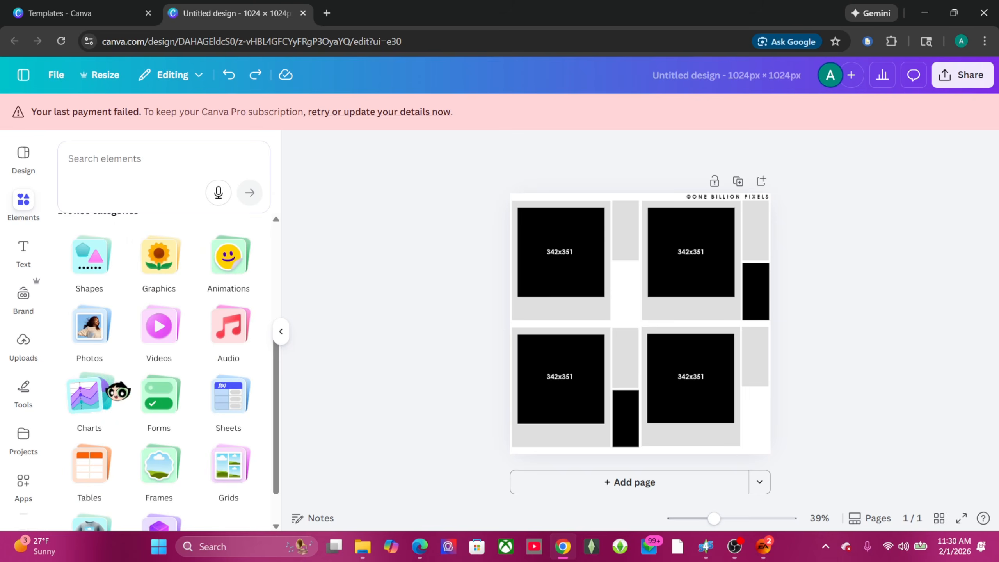
pyautogui.scroll(5, 160, 395)
pyautogui.moveTo(84, 341); pyautogui.dragTo(580, 272)
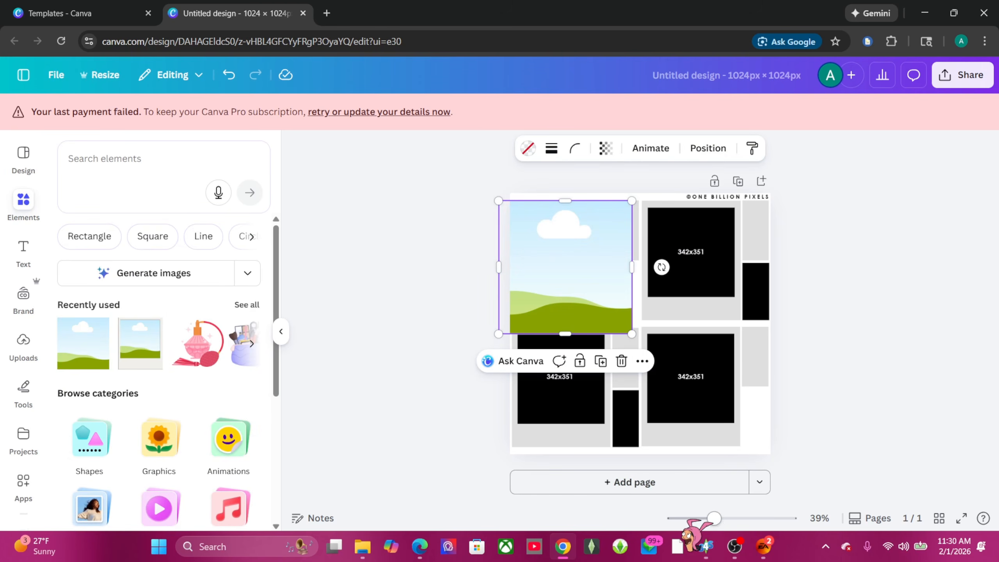
pyautogui.moveTo(714, 518)
pyautogui.mouseDown()
pyautogui.moveTo(743, 518)
pyautogui.moveTo(728, 518)
pyautogui.mouseUp()
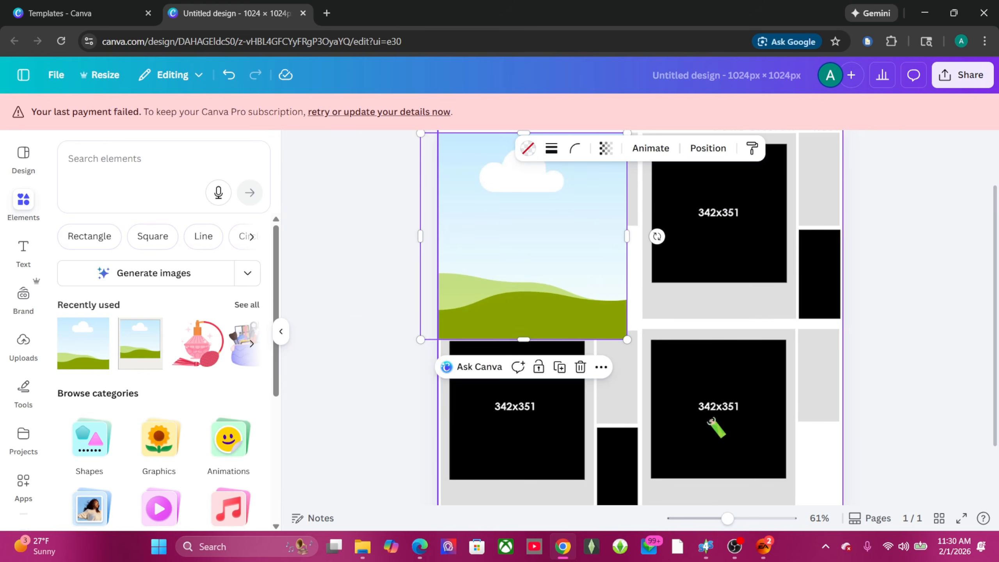
pyautogui.moveTo(627, 204); pyautogui.dragTo(536, 297)
pyautogui.moveTo(490, 335); pyautogui.dragTo(519, 256)
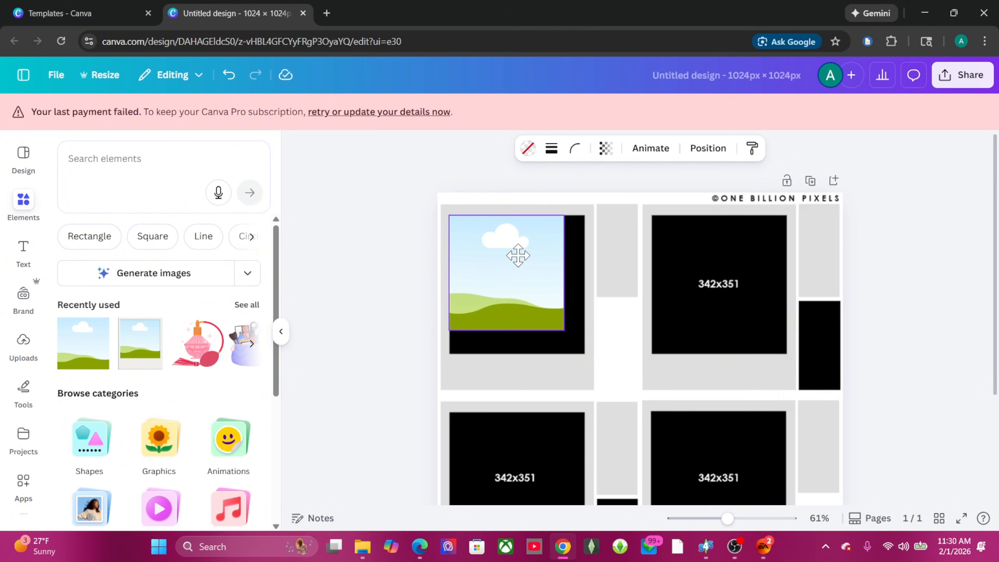
pyautogui.moveTo(564, 330); pyautogui.dragTo(583, 366)
pyautogui.click(385, 266)
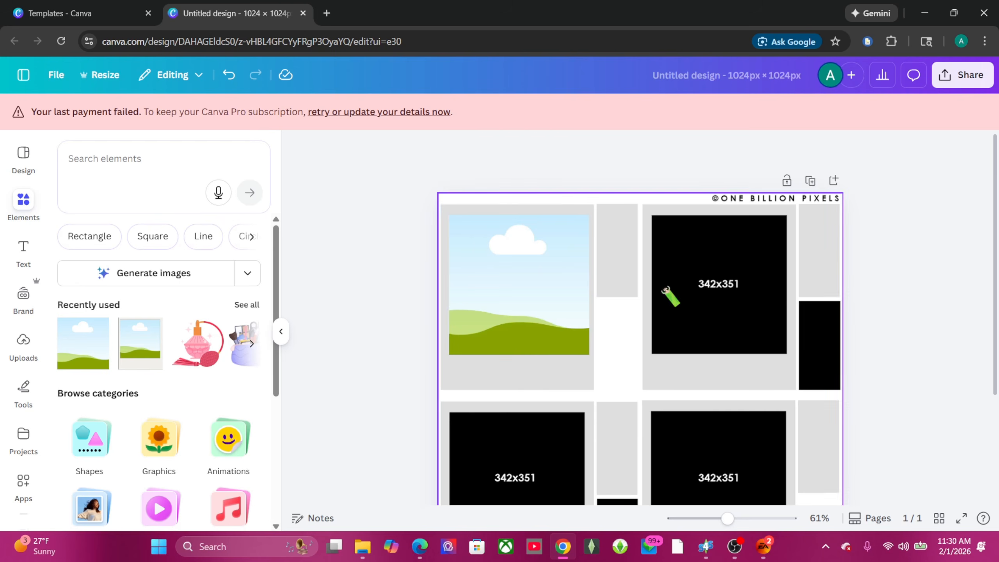
# Step: Copy the landscape frame and paste it into the upper-right photo slot
pyautogui.rightClick(495, 291)
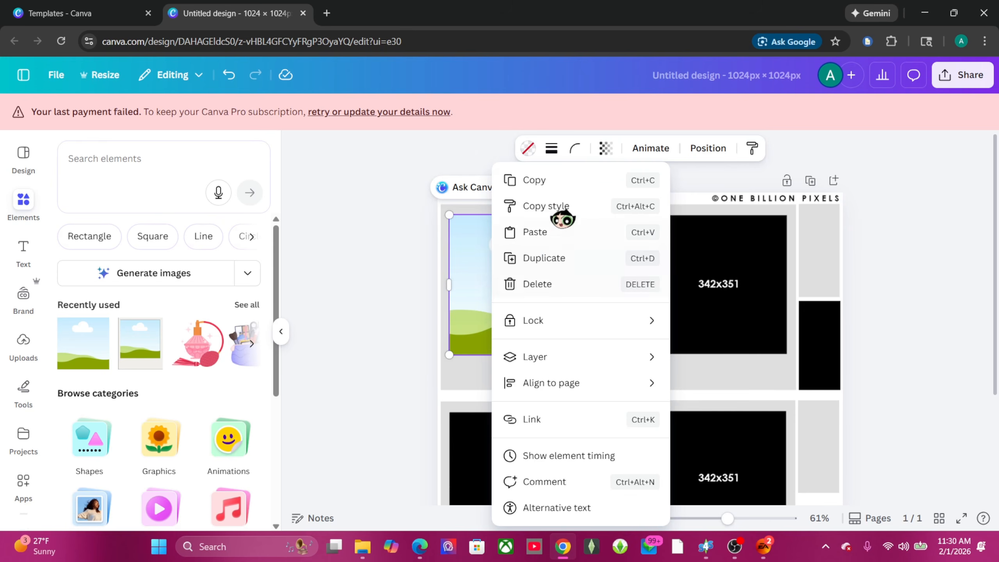
pyautogui.click(562, 189)
pyautogui.click(724, 285)
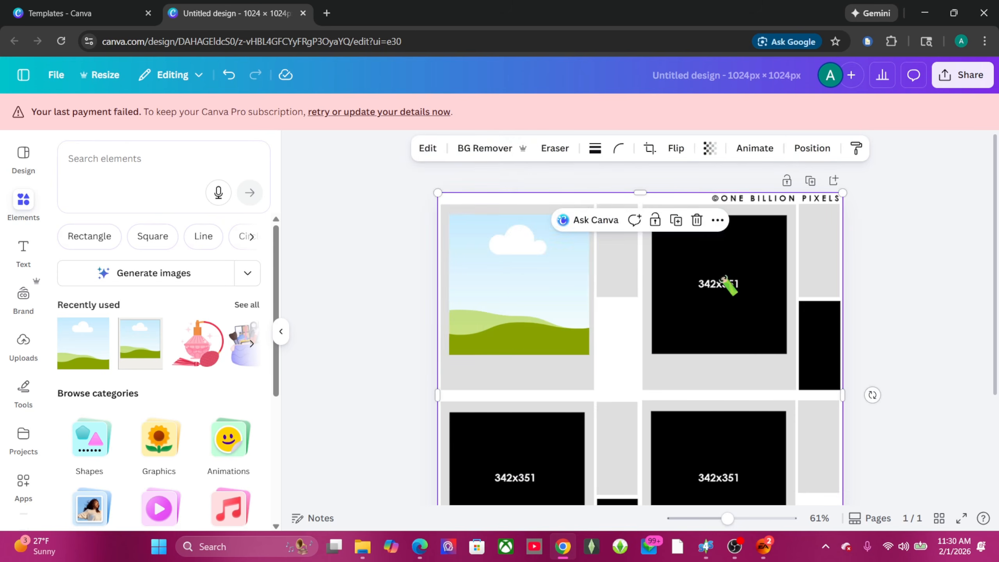
pyautogui.rightClick(742, 289)
pyautogui.click(815, 175)
pyautogui.moveTo(505, 293); pyautogui.dragTo(703, 299)
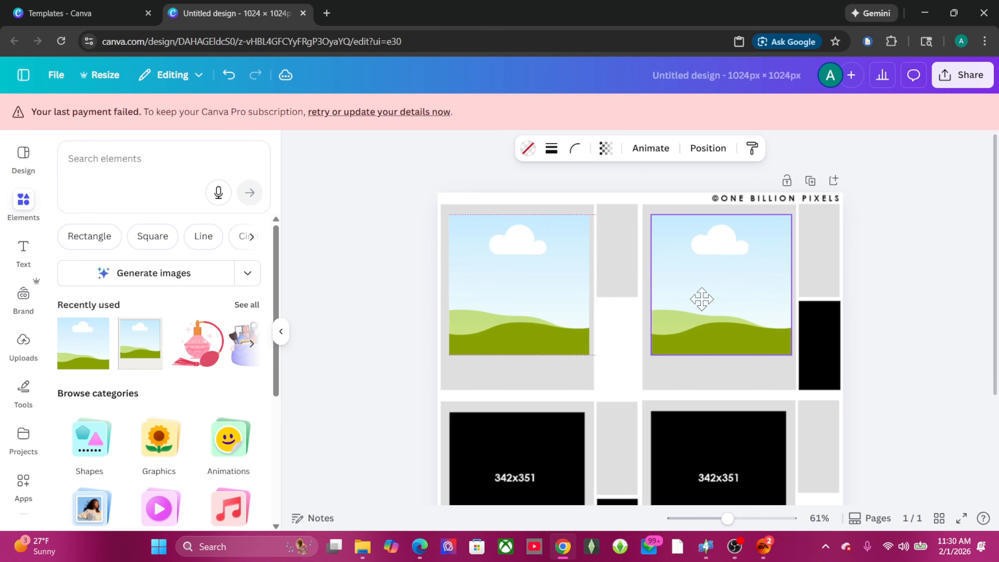
pyautogui.click(894, 296)
# Step: Paste another landscape copy into the lower-left frame and fine-tune its position
pyautogui.scroll(-3, 895, 293)
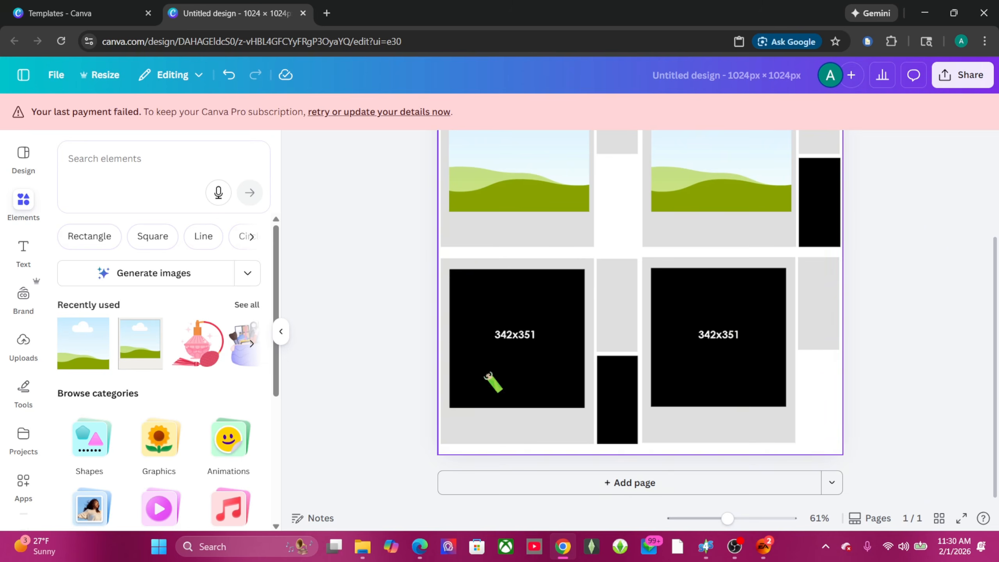
pyautogui.click(496, 373)
pyautogui.rightClick(495, 372)
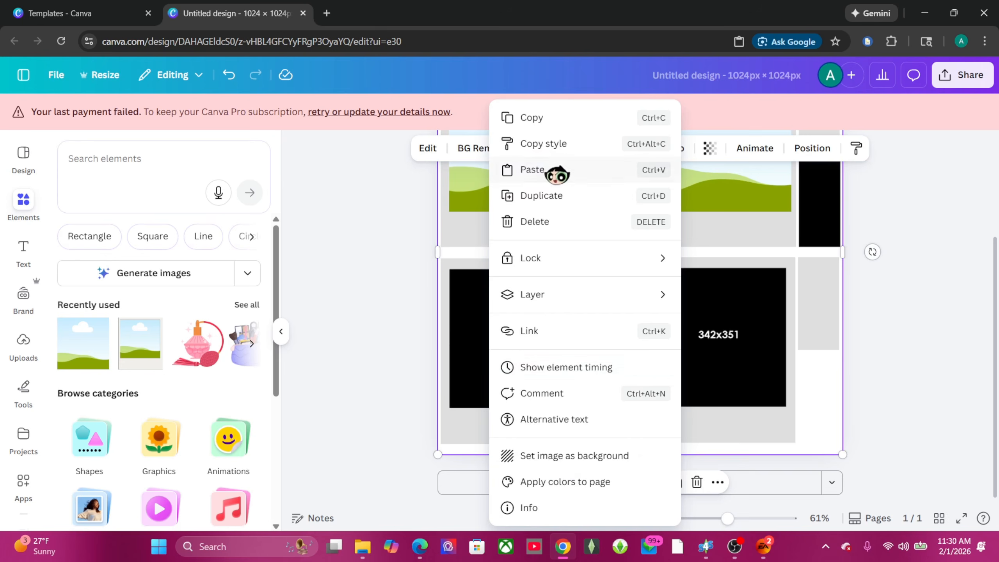
pyautogui.click(555, 173)
pyautogui.moveTo(577, 193); pyautogui.dragTo(497, 364)
pyautogui.click(876, 334)
pyautogui.click(502, 374)
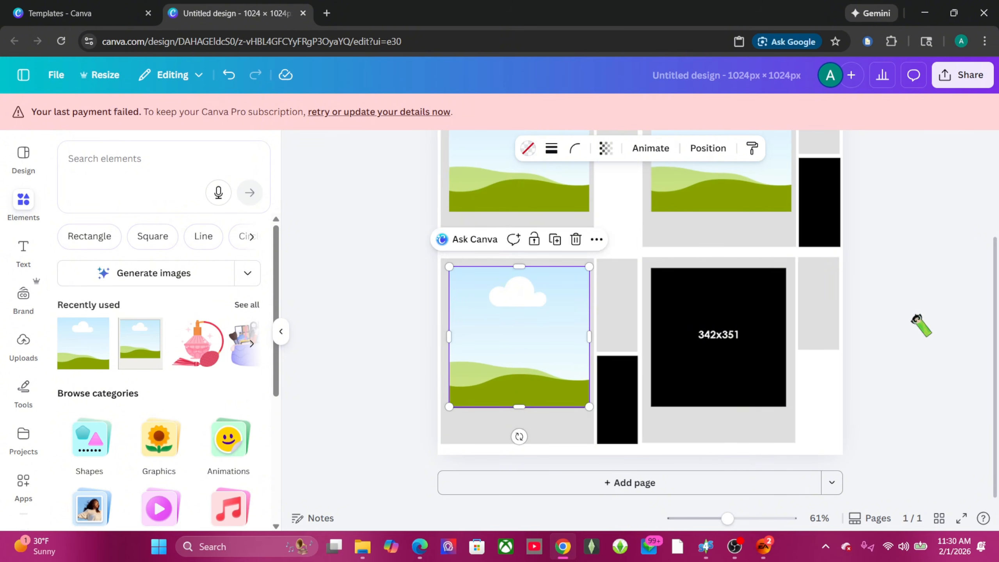
pyautogui.click(920, 325)
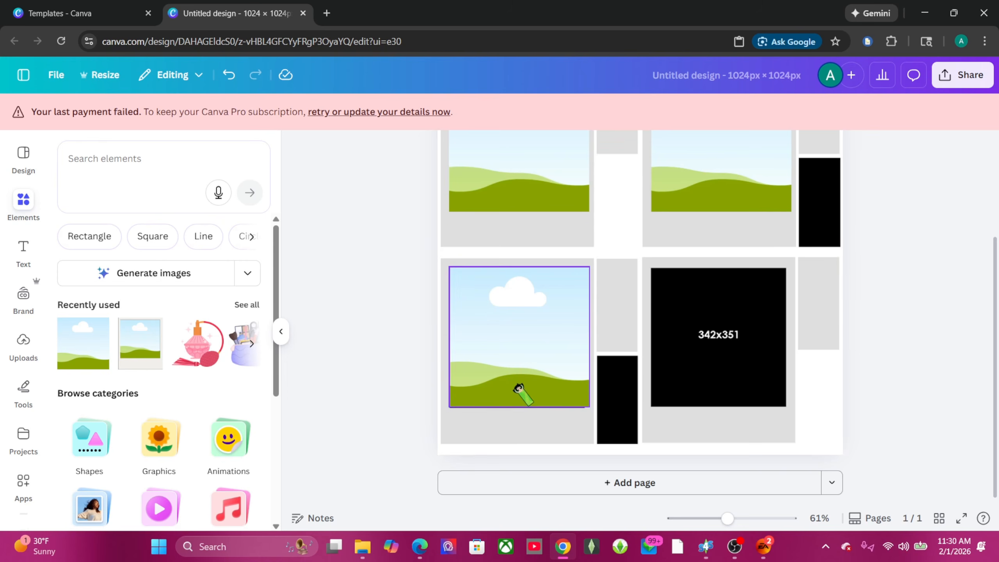
pyautogui.moveTo(519, 389); pyautogui.dragTo(516, 384)
pyautogui.click(932, 368)
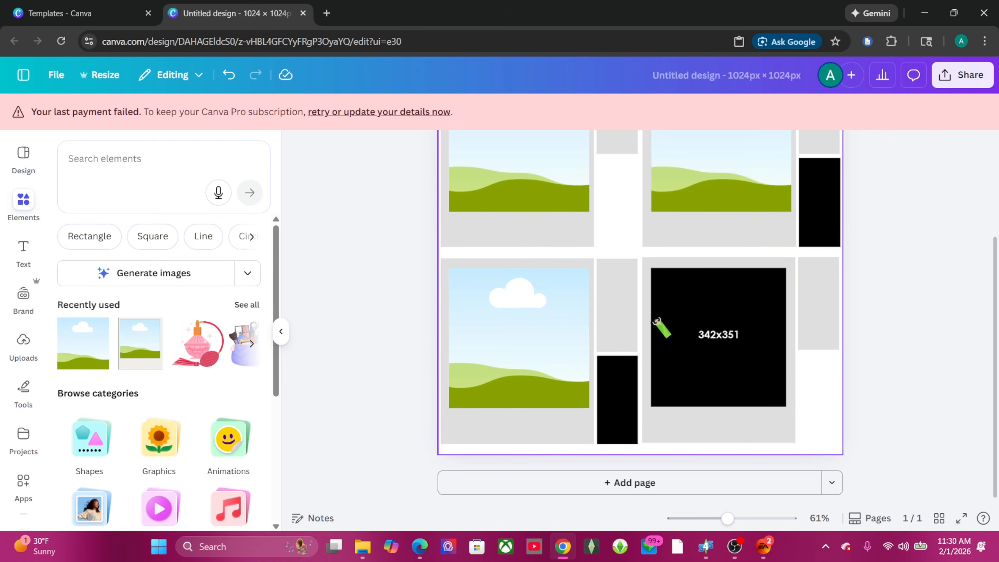
# Step: Paste a landscape copy into the last black 342x351 frame
pyautogui.click(698, 330)
pyautogui.rightClick(698, 330)
pyautogui.click(818, 167)
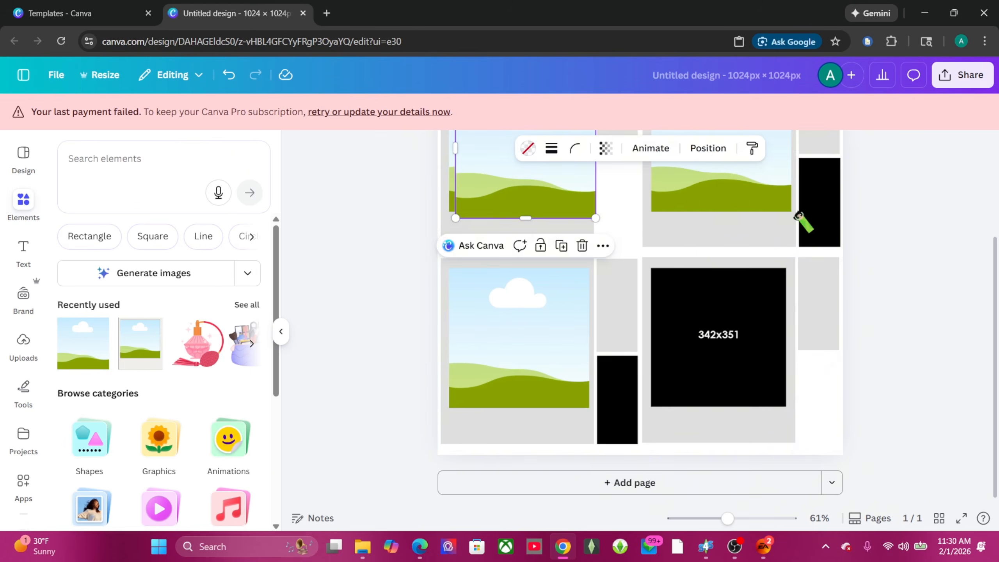
pyautogui.moveTo(588, 215); pyautogui.dragTo(716, 334)
pyautogui.click(932, 340)
pyautogui.click(726, 338)
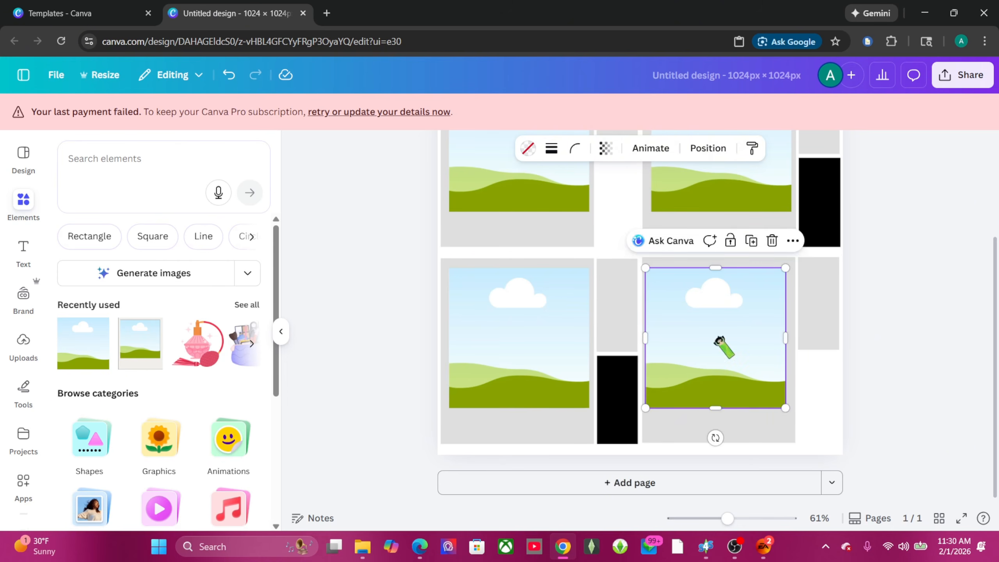
pyautogui.click(892, 323)
# Step: Resize the right landscape image's edges so it fills its frame
pyautogui.click(779, 336)
pyautogui.moveTo(785, 337); pyautogui.dragTo(791, 339)
pyautogui.click(874, 334)
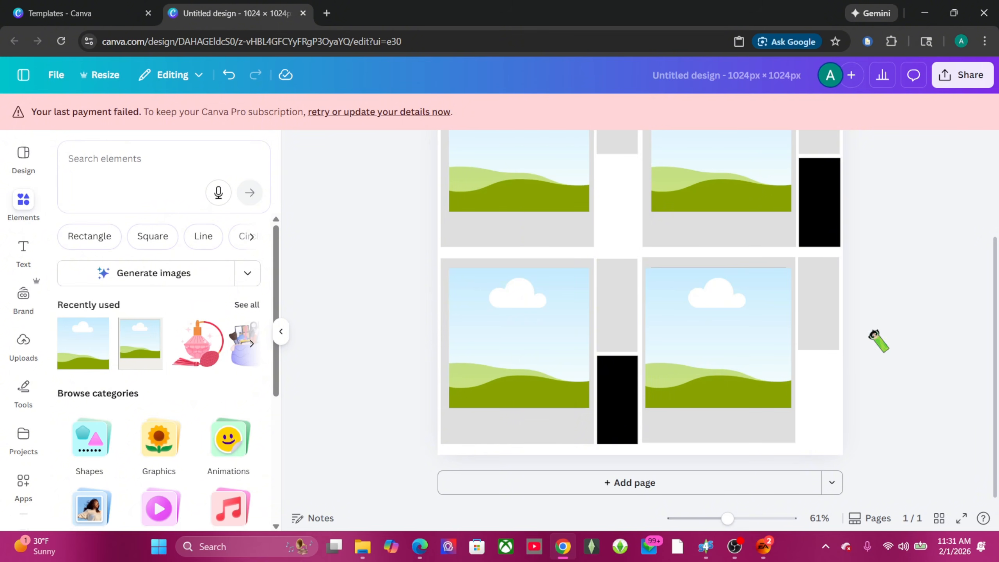
pyautogui.click(789, 320)
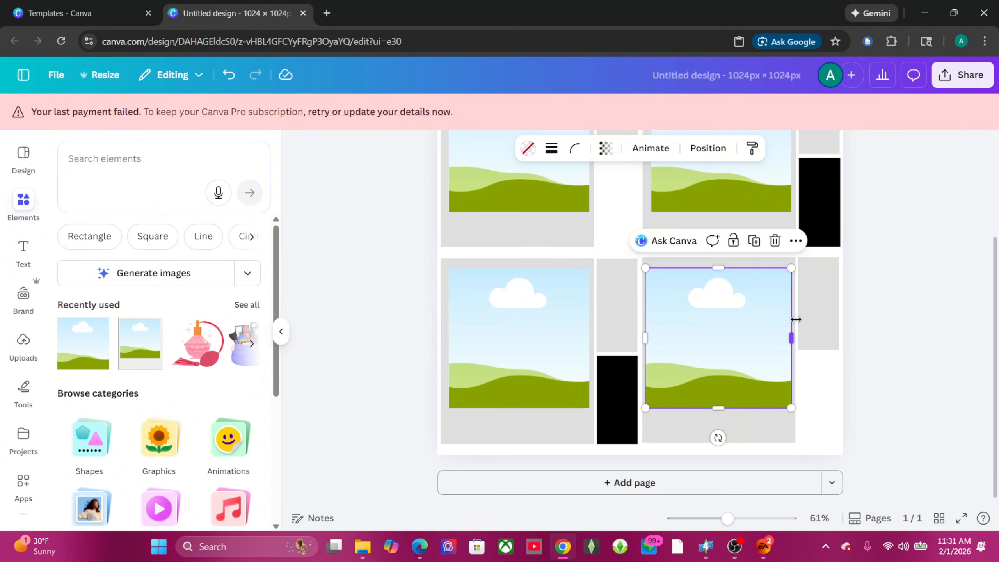
pyautogui.moveTo(792, 334); pyautogui.dragTo(788, 338)
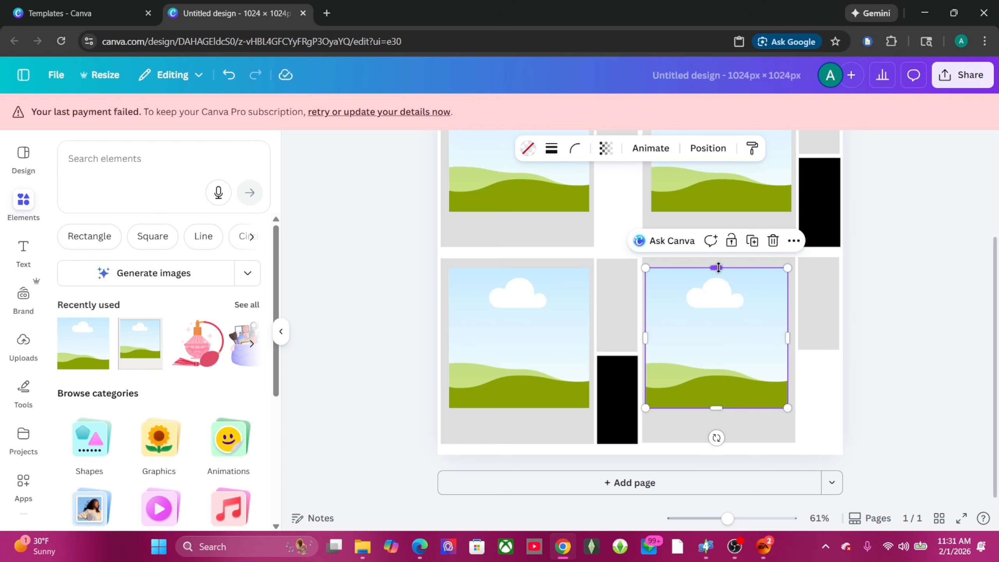
pyautogui.moveTo(718, 268); pyautogui.dragTo(720, 264)
pyautogui.click(912, 321)
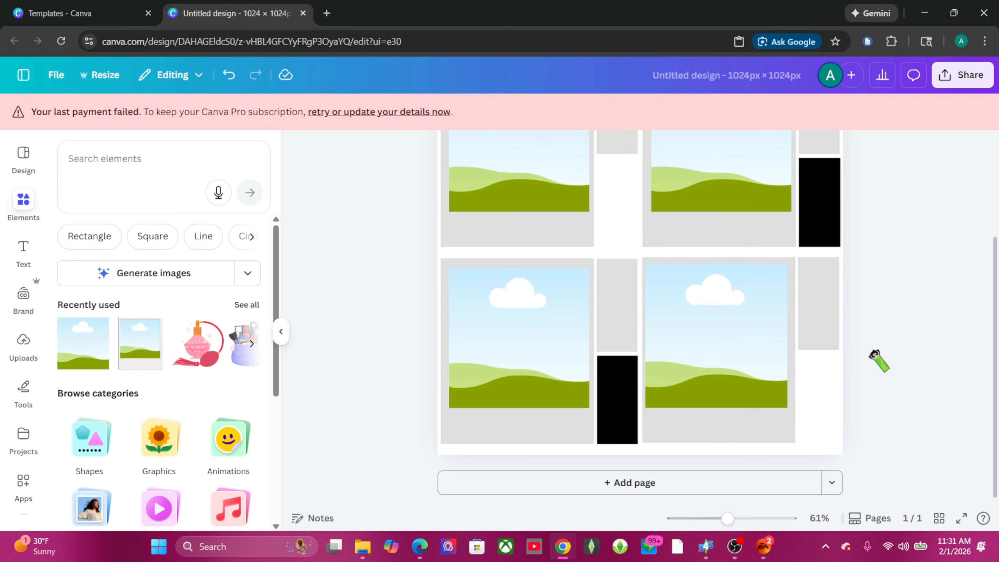
# Step: Shift the lower-left image slightly right and stretch it to 370 tall
pyautogui.scroll(3, 969, 329)
pyautogui.scroll(-3, 953, 315)
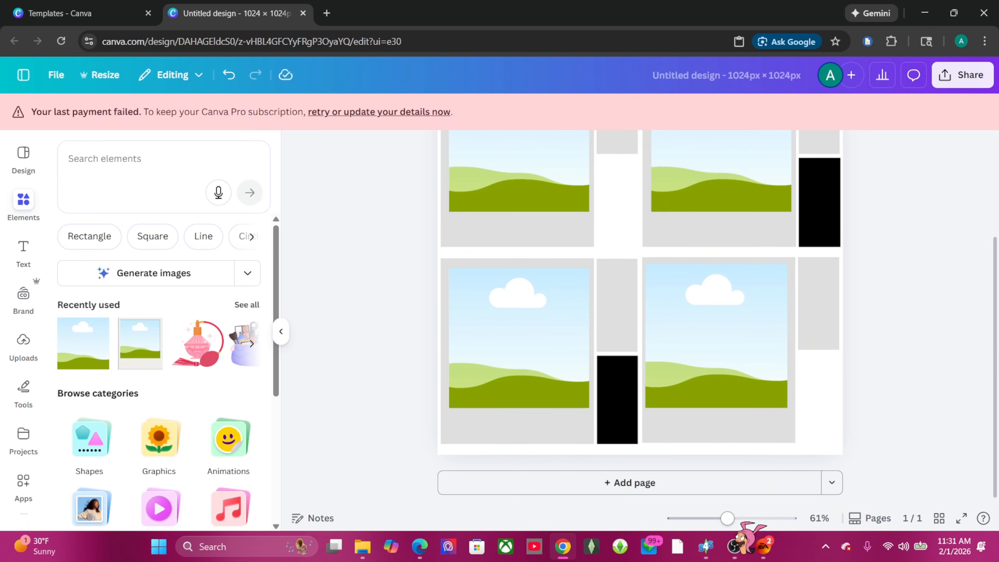
pyautogui.moveTo(727, 518)
pyautogui.mouseDown()
pyautogui.moveTo(715, 518)
pyautogui.moveTo(742, 518)
pyautogui.moveTo(722, 518)
pyautogui.mouseUp()
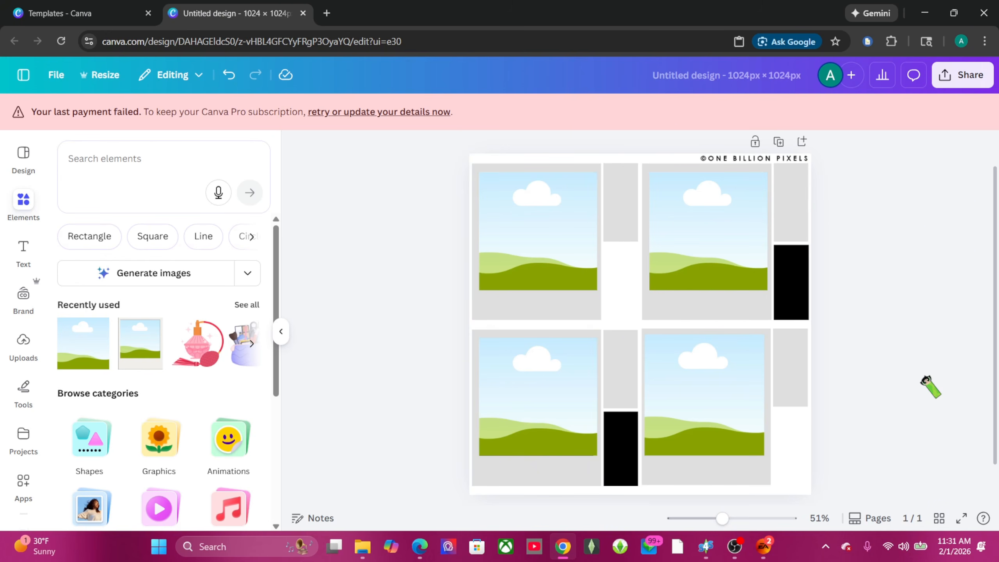
pyautogui.moveTo(527, 407); pyautogui.dragTo(542, 420)
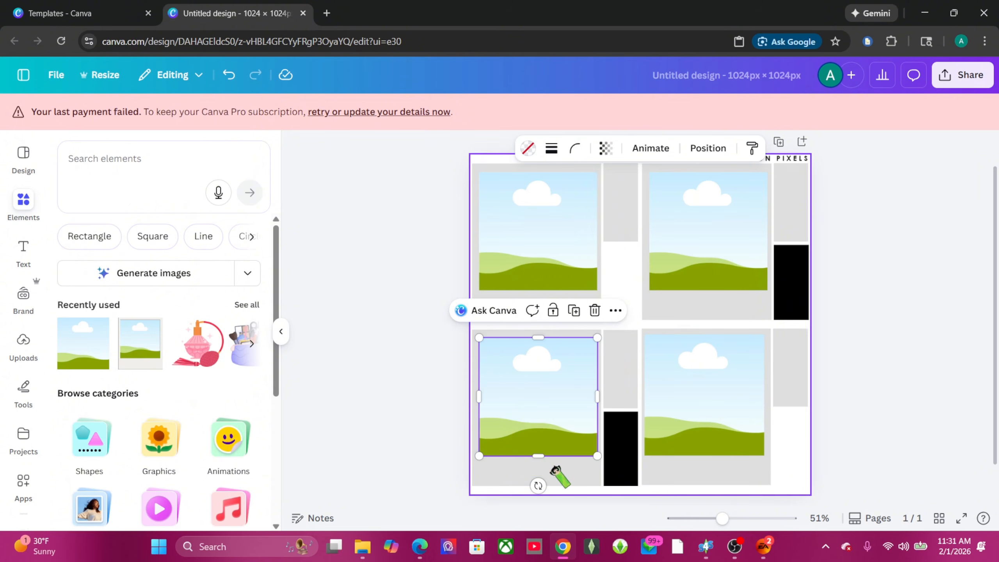
pyautogui.moveTo(538, 457); pyautogui.dragTo(548, 467)
pyautogui.click(910, 414)
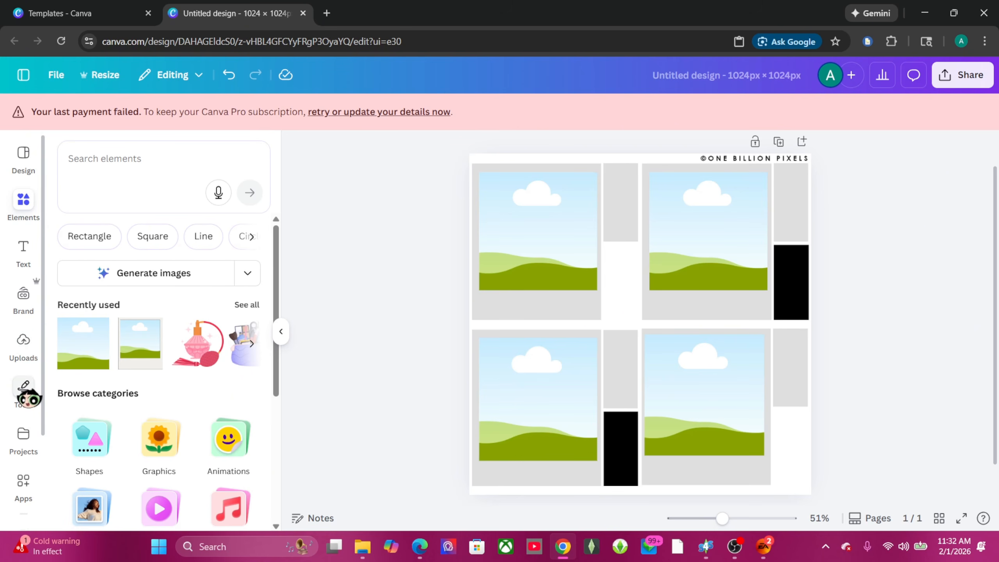
# Step: Upload a screenshot from Documents > Electronic Arts > The Sims 4 > Screenshots
pyautogui.click(24, 347)
pyautogui.click(151, 196)
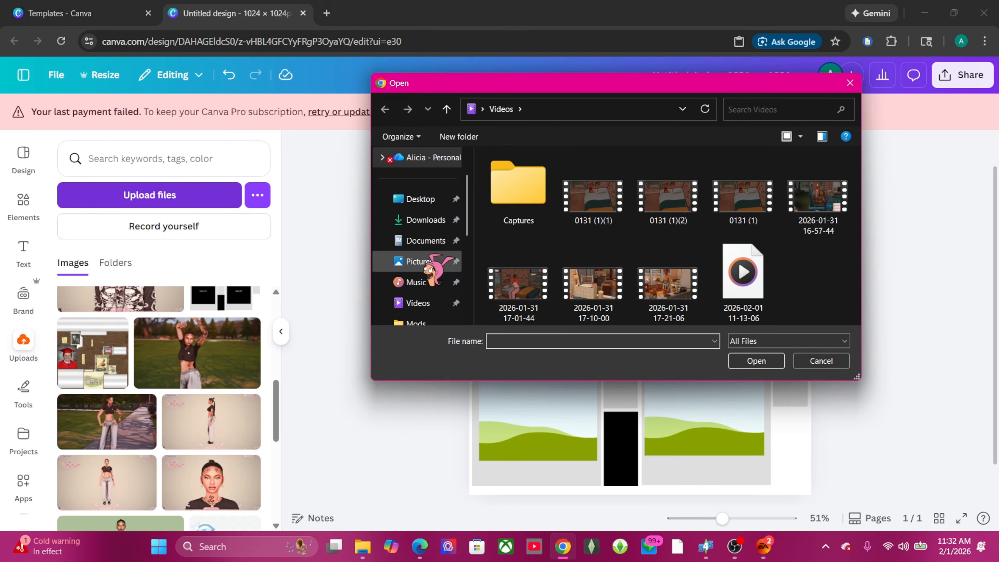
pyautogui.scroll(-3, 430, 275)
pyautogui.scroll(3, 433, 252)
pyautogui.click(420, 241)
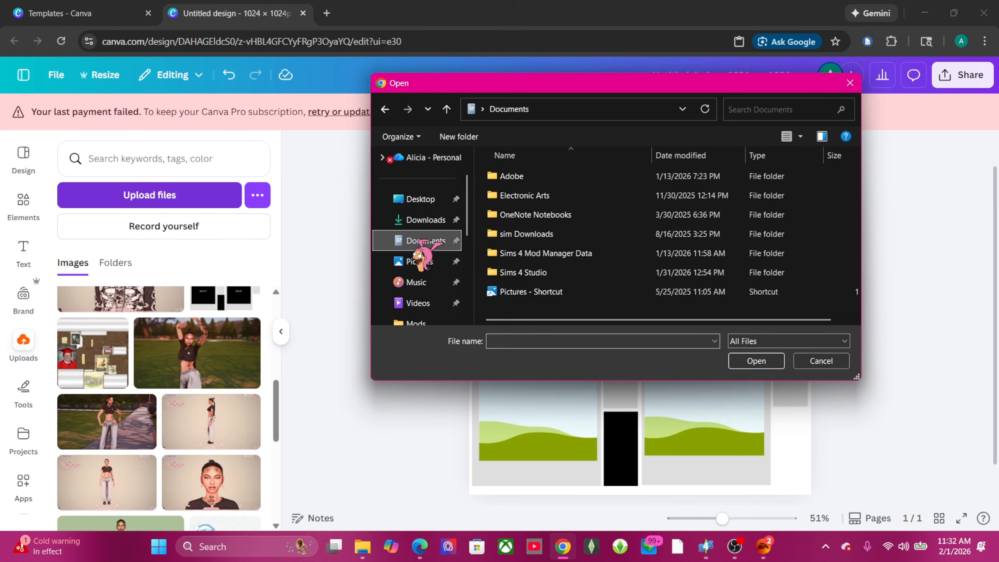
pyautogui.doubleClick(527, 196)
pyautogui.doubleClick(527, 177)
pyautogui.scroll(-2, 551, 302)
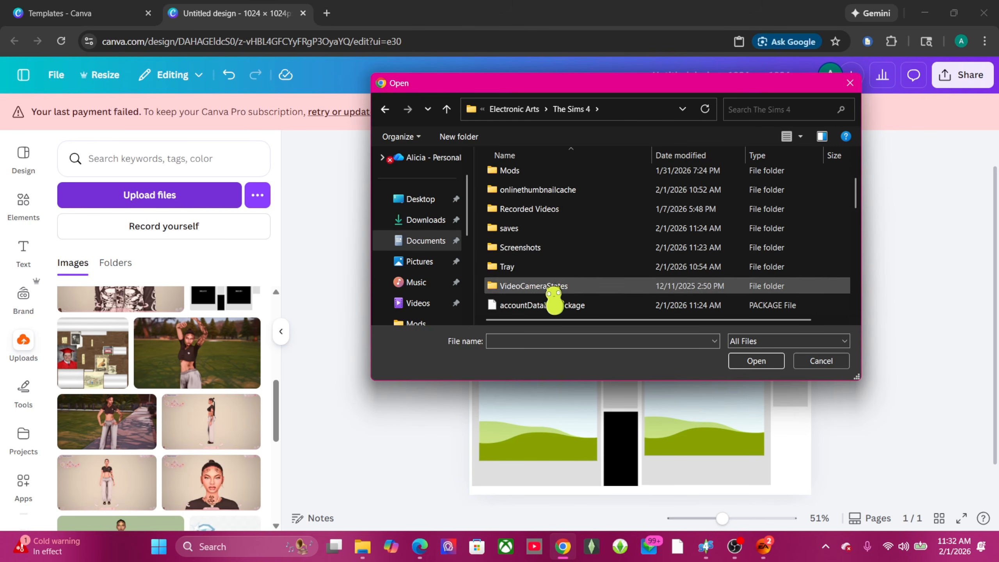
pyautogui.doubleClick(561, 249)
pyautogui.scroll(-10, 660, 234)
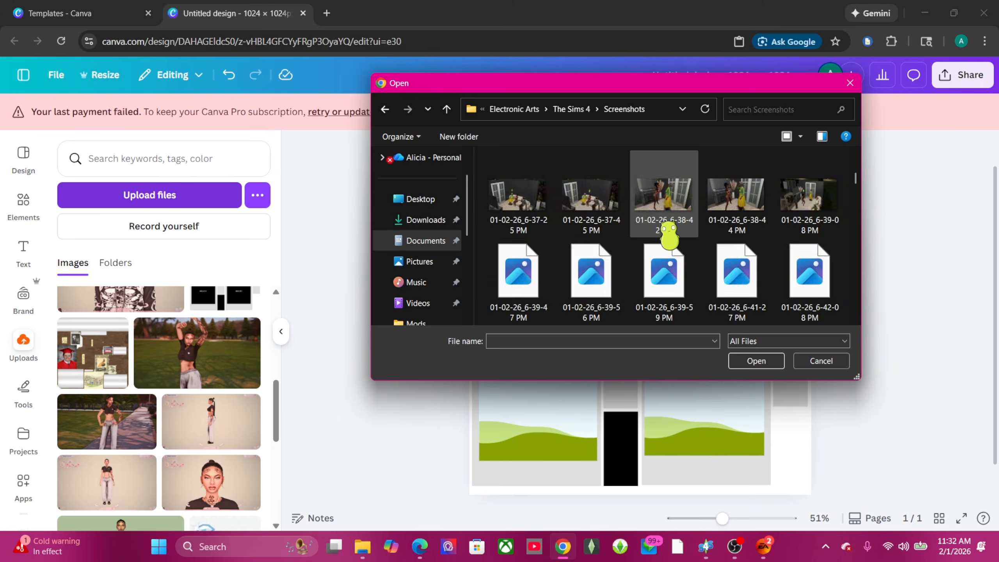
pyautogui.scroll(-15, 665, 232)
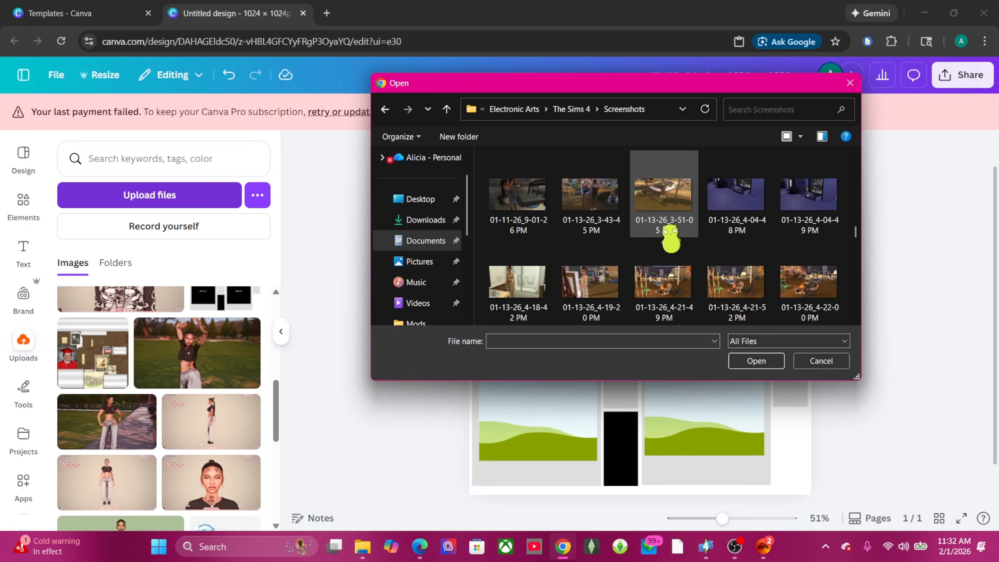
pyautogui.scroll(-15, 680, 236)
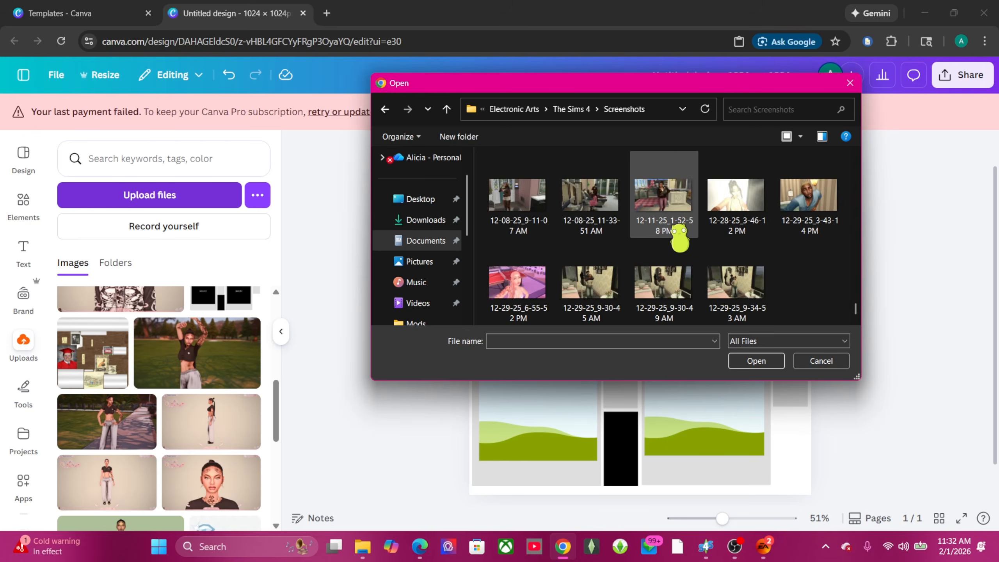
pyautogui.scroll(8, 680, 236)
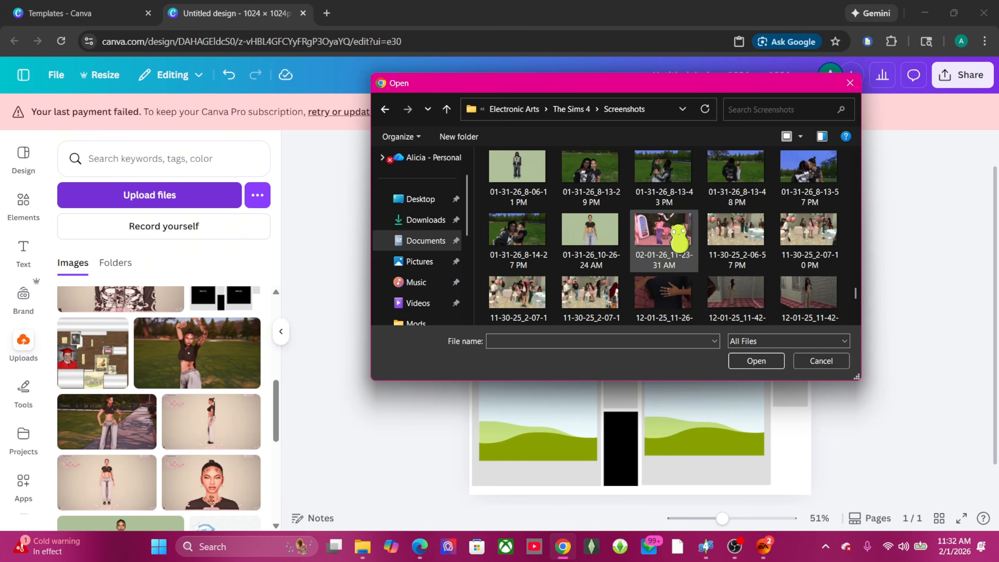
pyautogui.moveTo(680, 236); pyautogui.dragTo(198, 342)
pyautogui.scroll(-5, 421, 244)
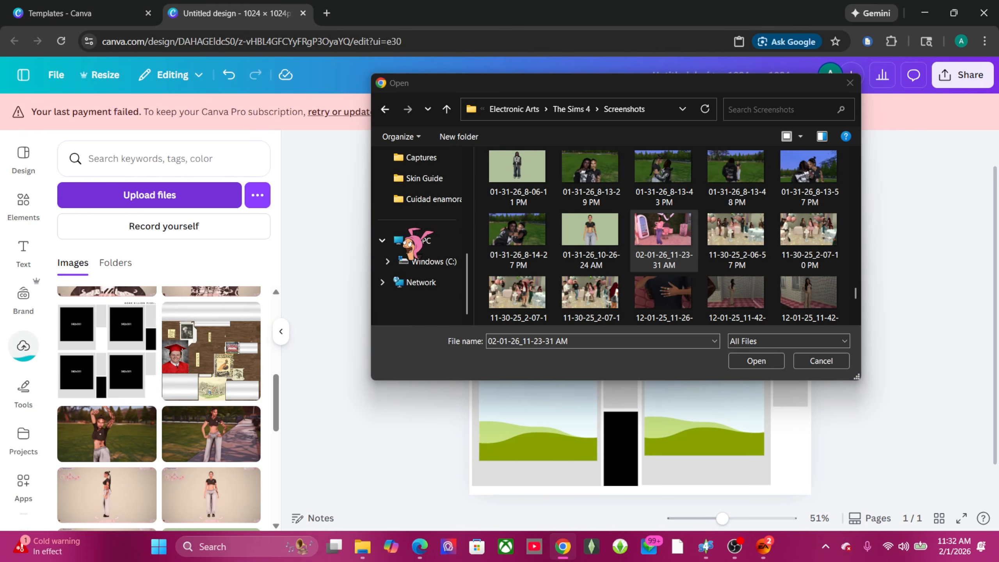
pyautogui.scroll(3, 433, 244)
pyautogui.scroll(-3, 437, 197)
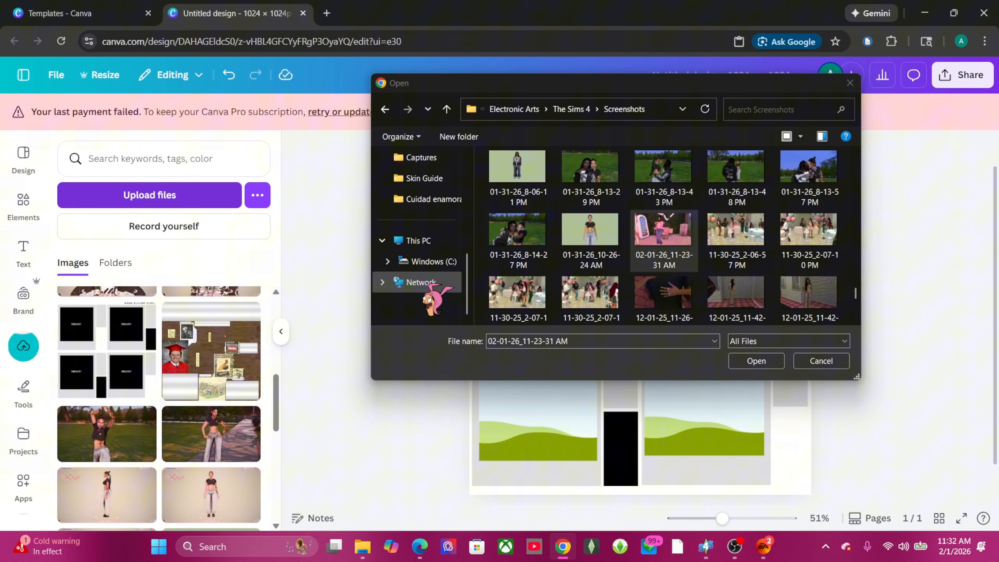
# Step: Upload about a dozen Sim screenshots from C:\G-shade Pics into Canva
pyautogui.click(433, 261)
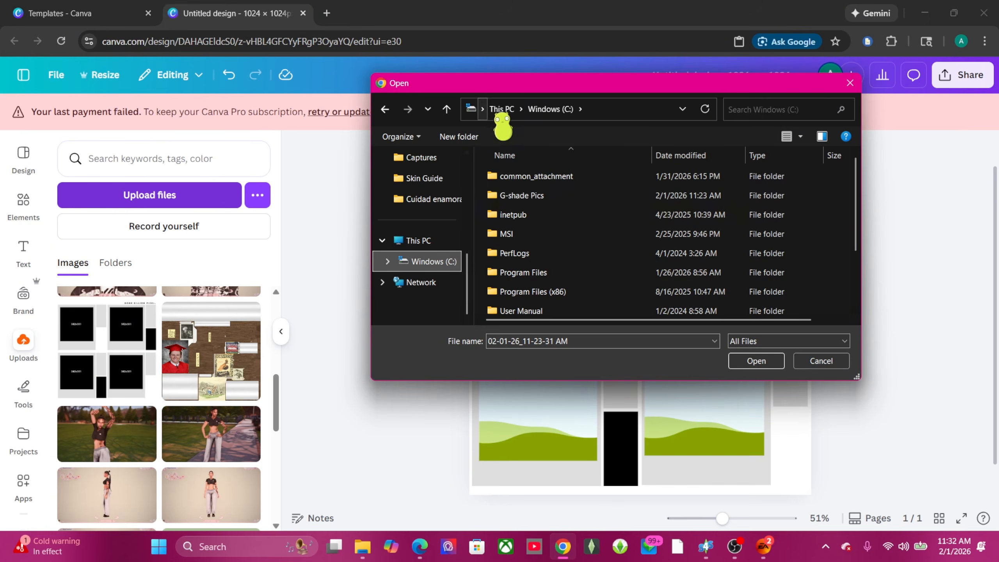
pyautogui.doubleClick(486, 195)
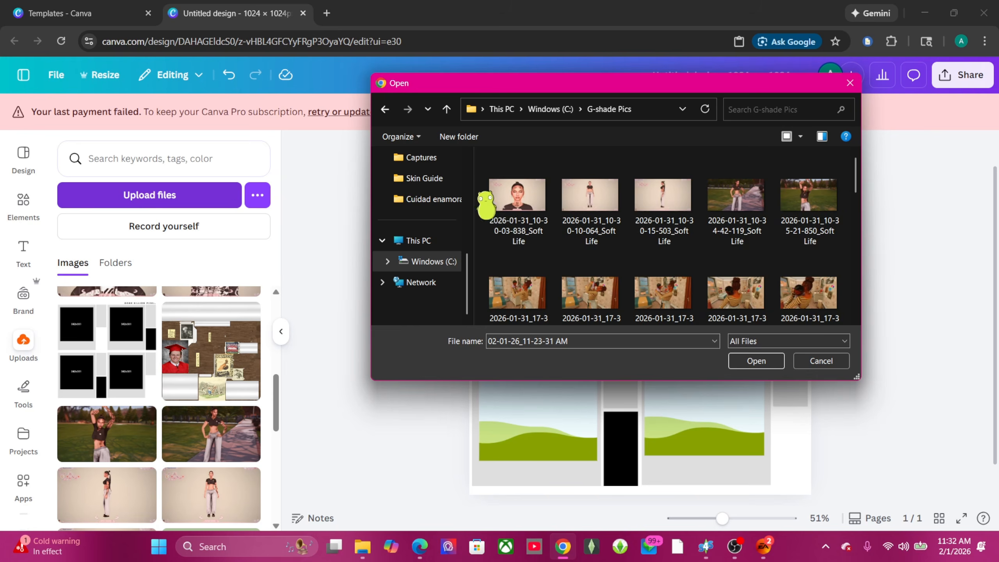
pyautogui.scroll(-10, 597, 239)
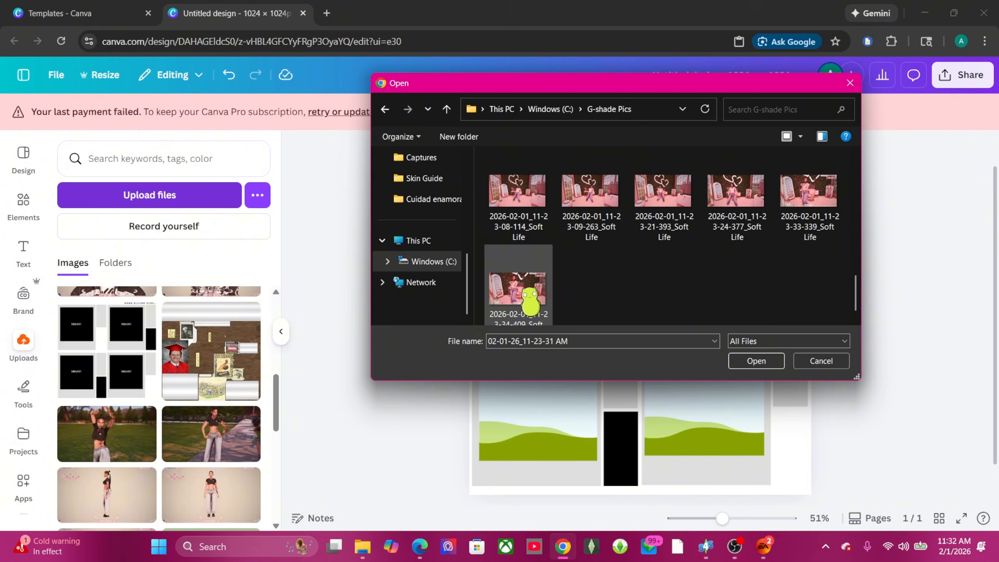
pyautogui.moveTo(524, 291); pyautogui.dragTo(185, 353)
pyautogui.moveTo(528, 195); pyautogui.dragTo(215, 345)
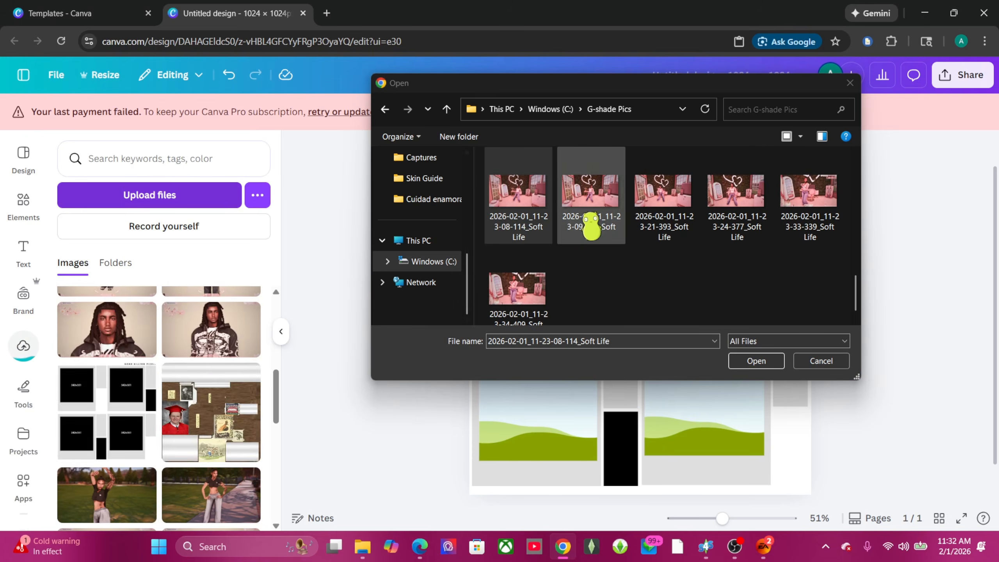
pyautogui.moveTo(588, 215); pyautogui.dragTo(211, 339)
pyautogui.moveTo(661, 215); pyautogui.dragTo(210, 335)
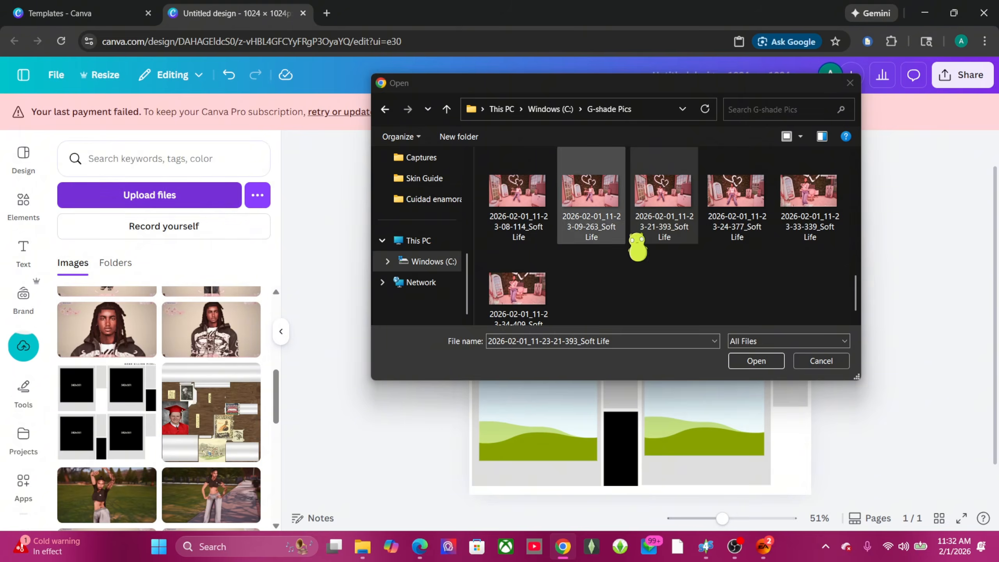
pyautogui.moveTo(733, 212); pyautogui.dragTo(201, 320)
pyautogui.moveTo(826, 193); pyautogui.dragTo(272, 304)
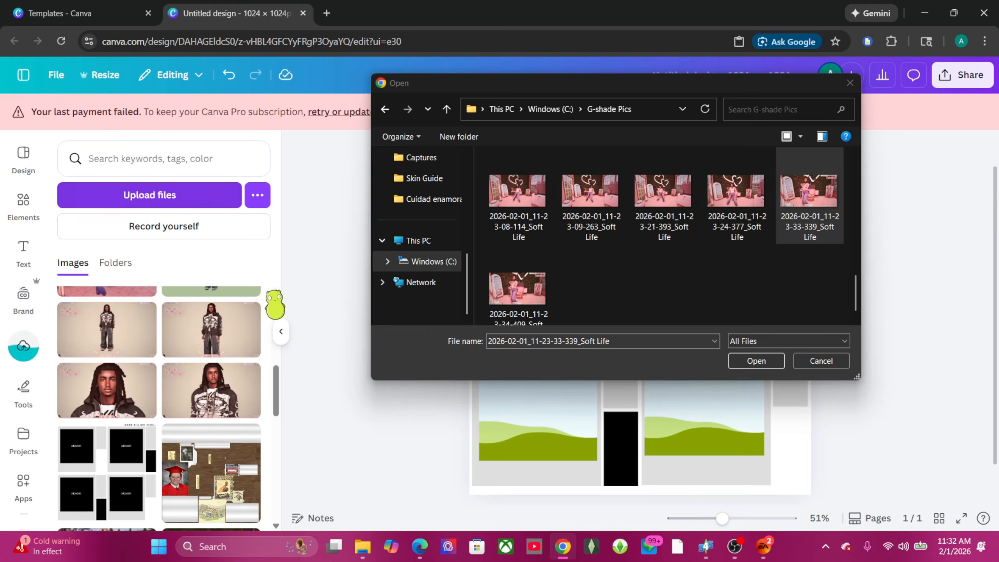
pyautogui.scroll(3, 734, 261)
pyautogui.moveTo(747, 187); pyautogui.dragTo(220, 376)
pyautogui.moveTo(588, 270); pyautogui.dragTo(334, 329)
pyautogui.moveTo(696, 286); pyautogui.dragTo(247, 311)
pyautogui.scroll(2, 657, 219)
pyautogui.moveTo(526, 254); pyautogui.dragTo(197, 371)
pyautogui.moveTo(664, 251); pyautogui.dragTo(246, 357)
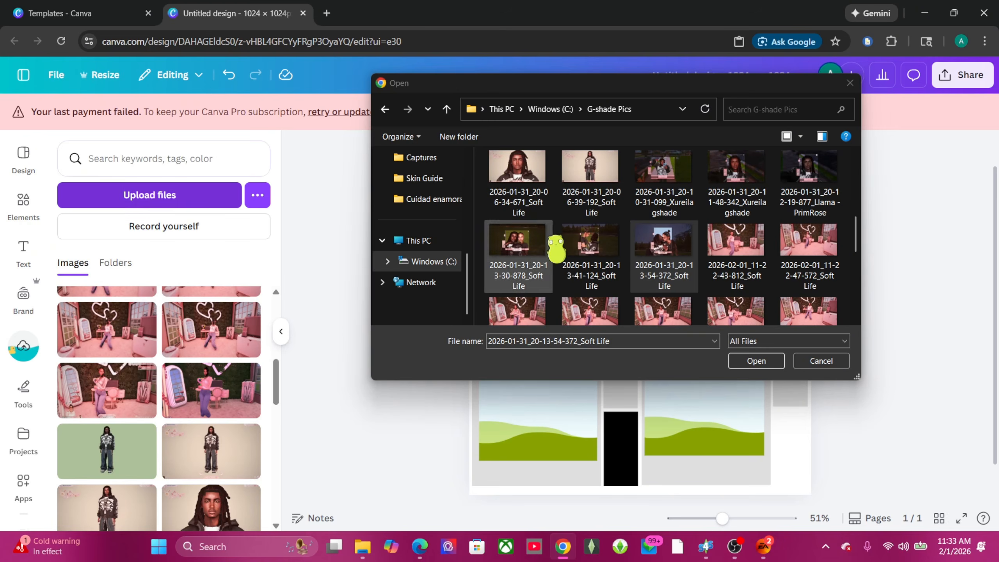
pyautogui.moveTo(588, 242); pyautogui.dragTo(218, 350)
# Step: Put the couple photo in the top-left frame and a pink-room photo in the top-right frame
pyautogui.click(850, 82)
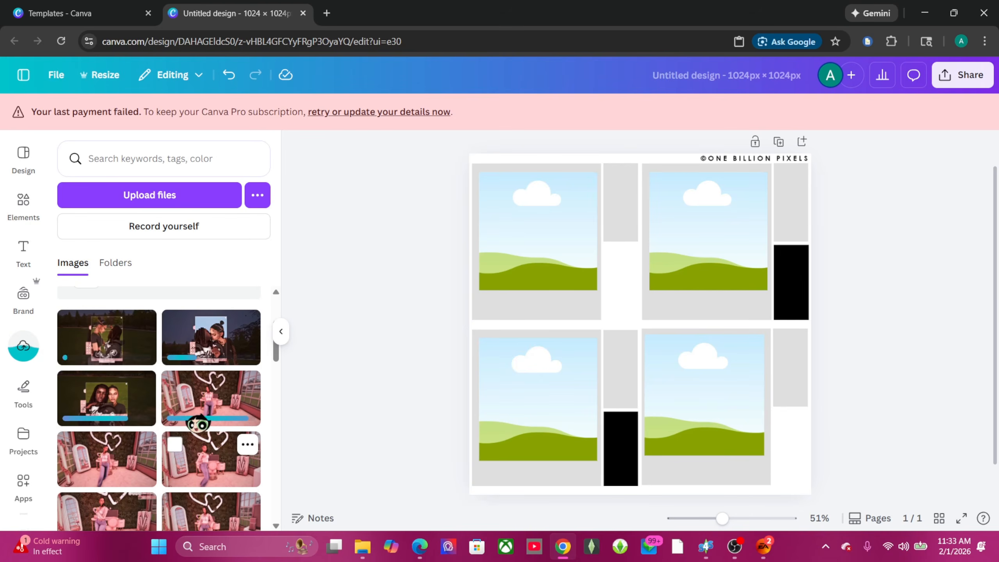
pyautogui.moveTo(220, 346); pyautogui.dragTo(598, 268)
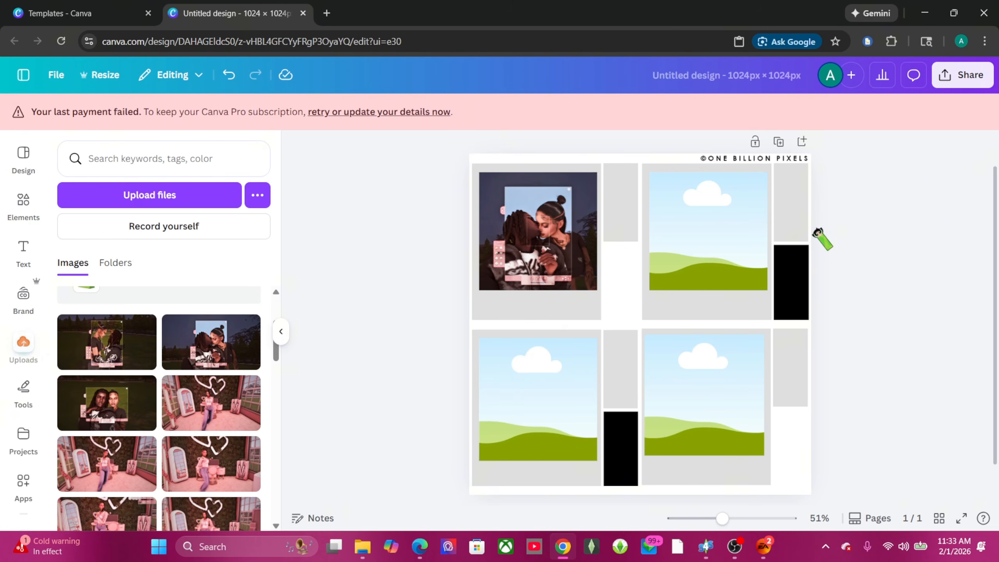
pyautogui.click(204, 411)
pyautogui.click(696, 227)
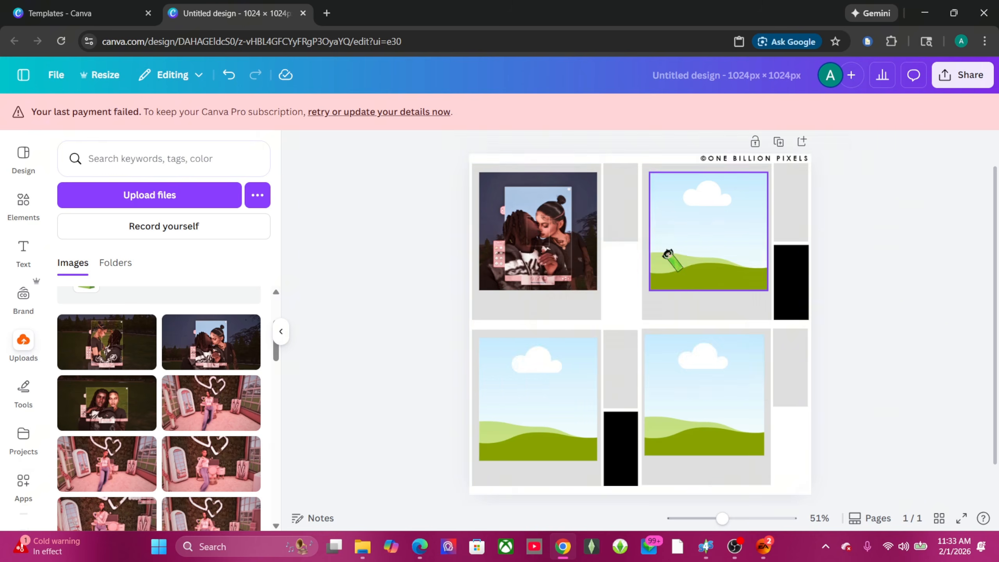
pyautogui.click(220, 464)
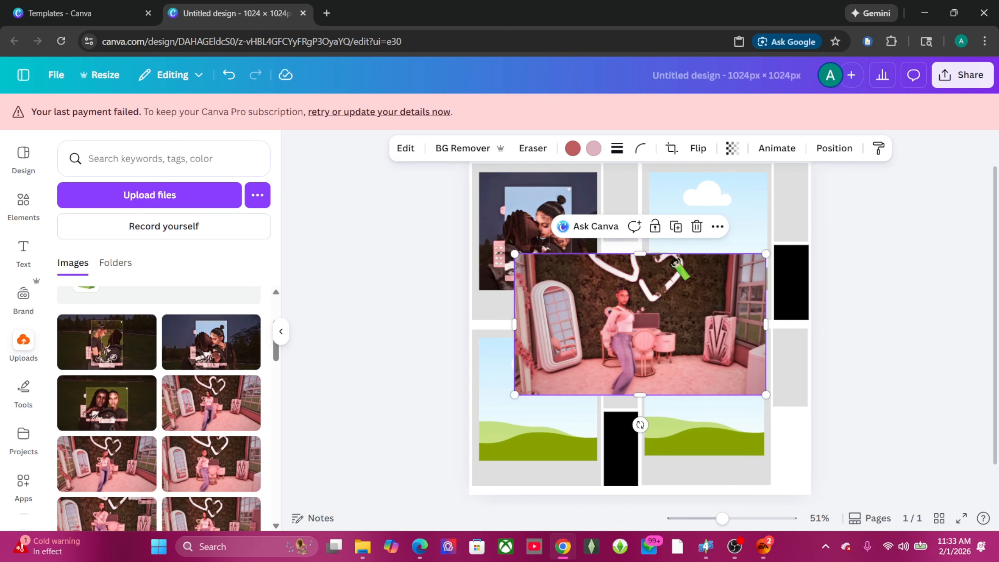
pyautogui.moveTo(676, 265); pyautogui.dragTo(728, 205)
pyautogui.click(725, 259)
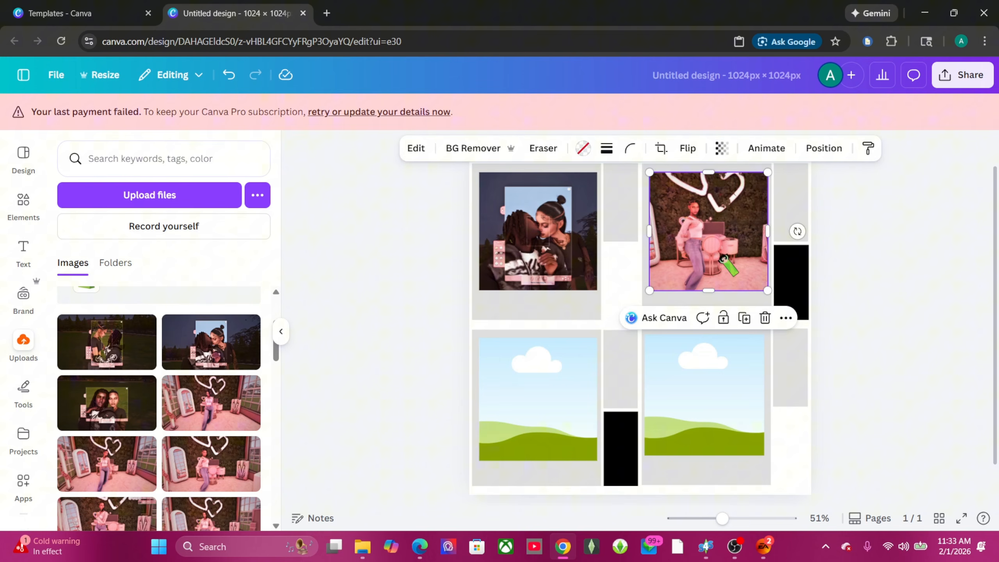
pyautogui.click(871, 307)
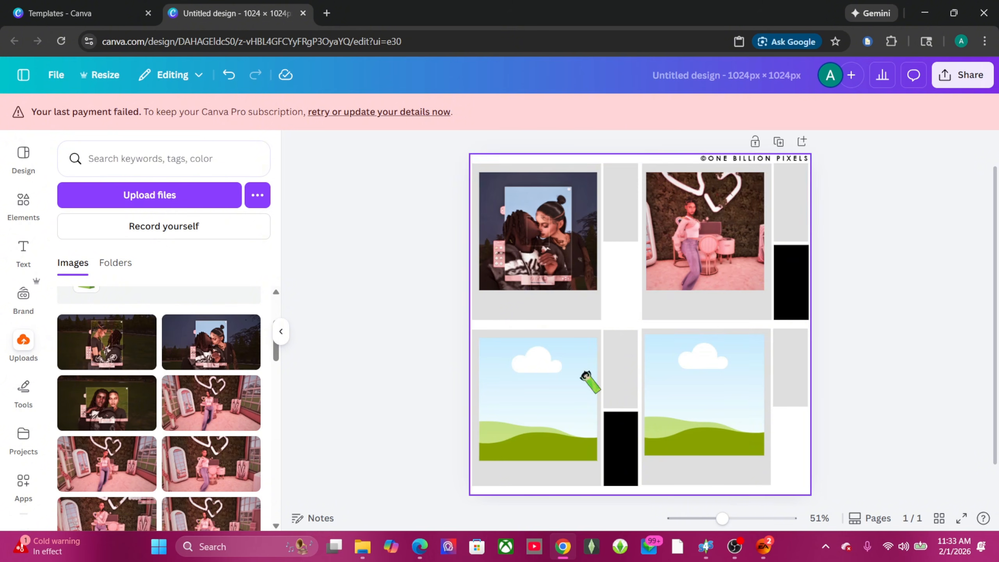
# Step: Drop a pink-room photo into the bottom-left frame, then delete the image but keep the frame
pyautogui.scroll(-5, 217, 457)
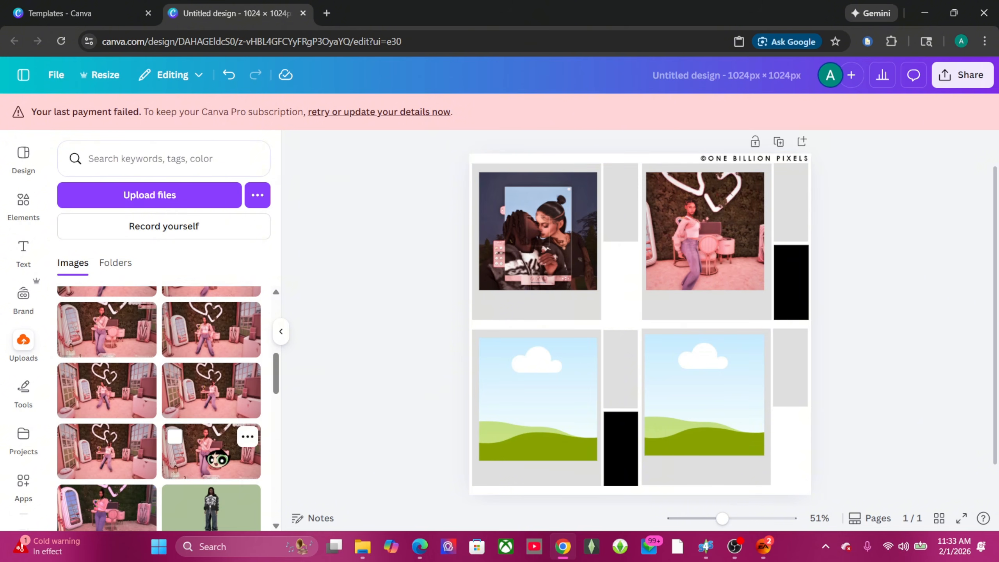
pyautogui.scroll(-2, 158, 417)
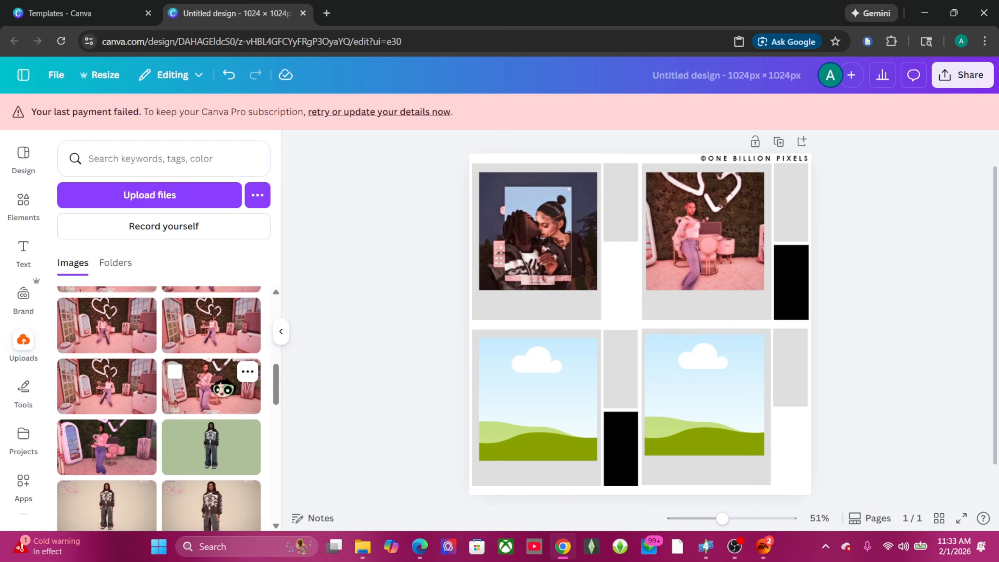
pyautogui.moveTo(138, 441); pyautogui.dragTo(553, 395)
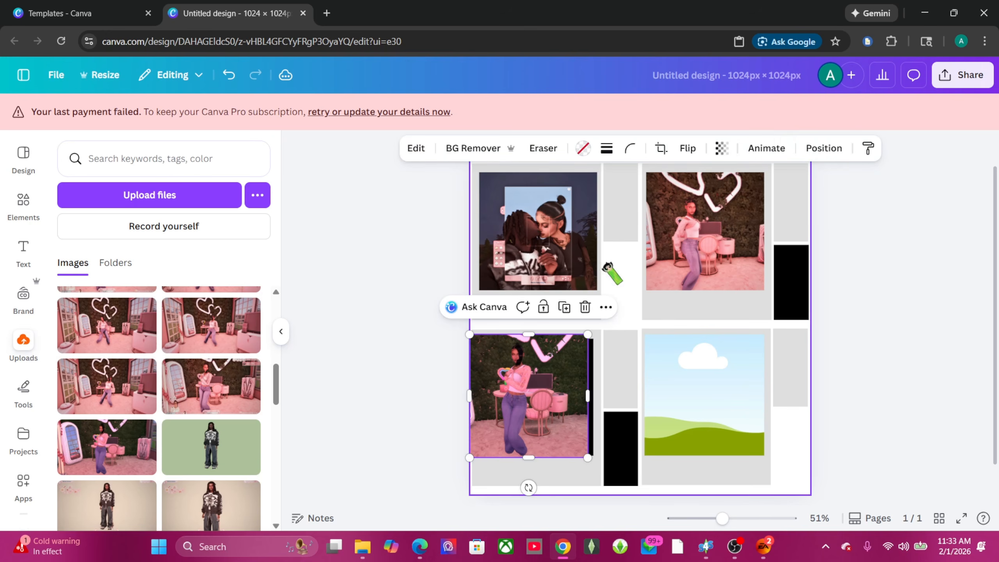
pyautogui.rightClick(530, 427)
pyautogui.click(625, 284)
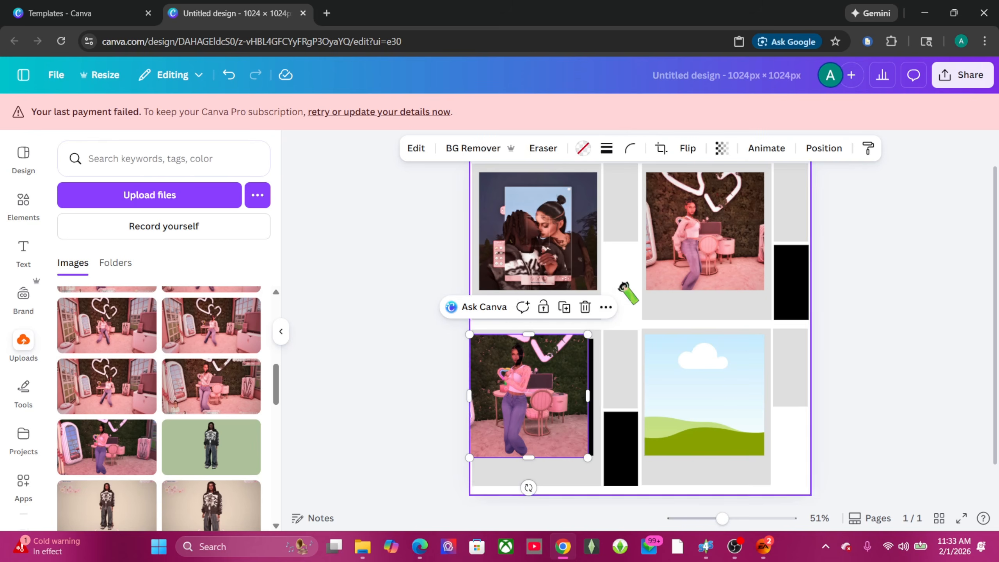
pyautogui.click(585, 307)
pyautogui.click(588, 343)
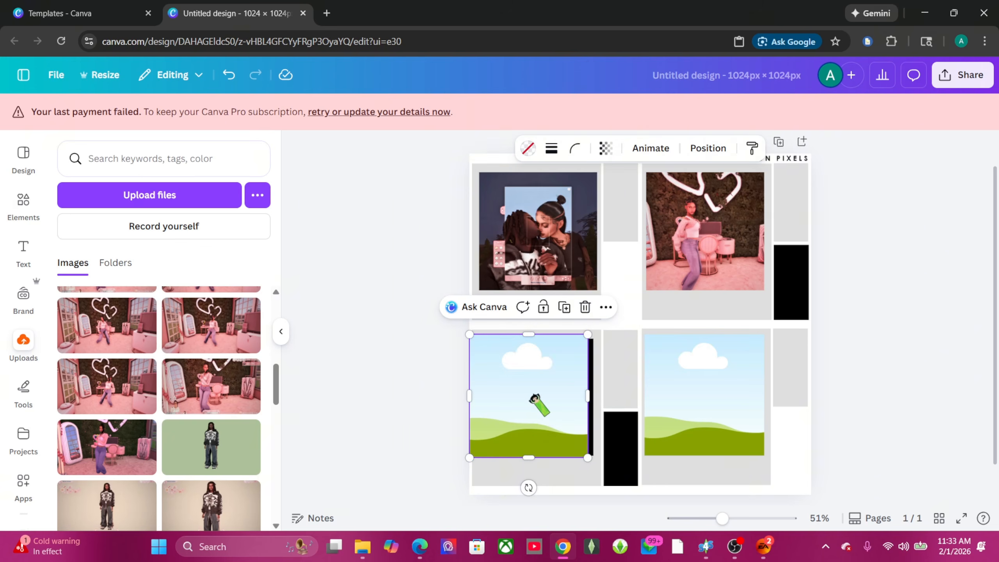
pyautogui.click(886, 363)
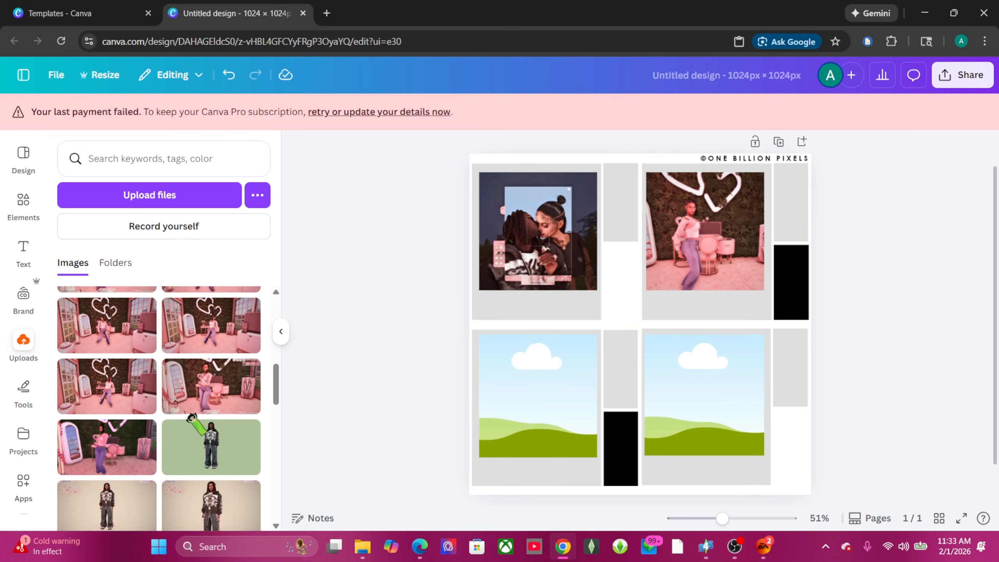
# Step: Fill the bottom-left frame with another pink-room photo and the bottom-right with the couple photo
pyautogui.scroll(2, 201, 413)
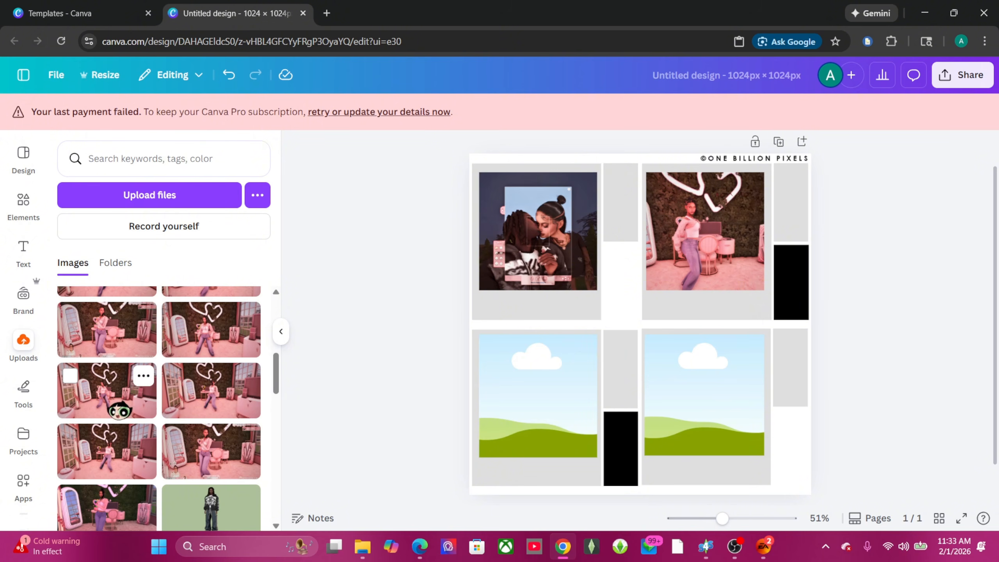
pyautogui.moveTo(114, 405); pyautogui.dragTo(528, 401)
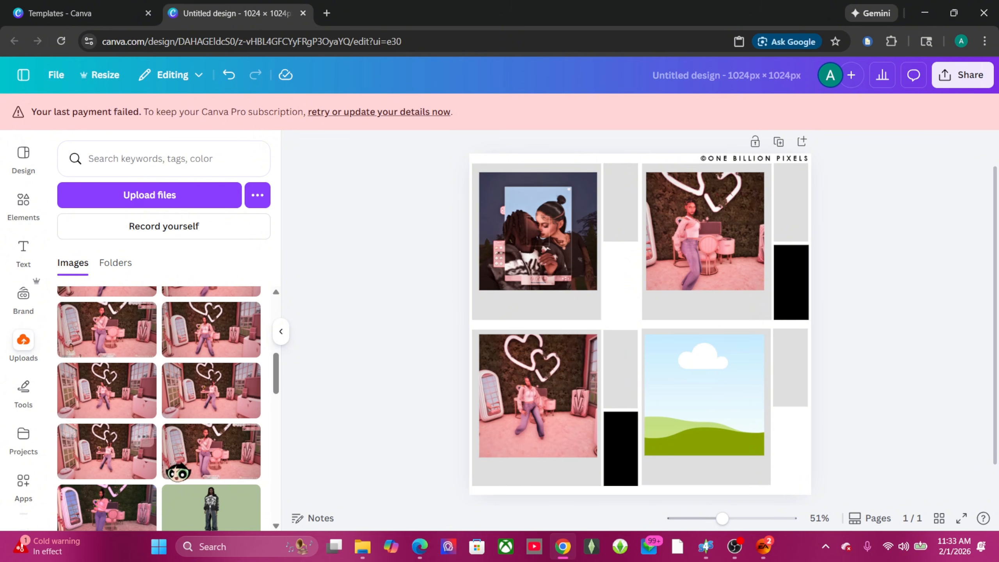
pyautogui.scroll(3, 208, 423)
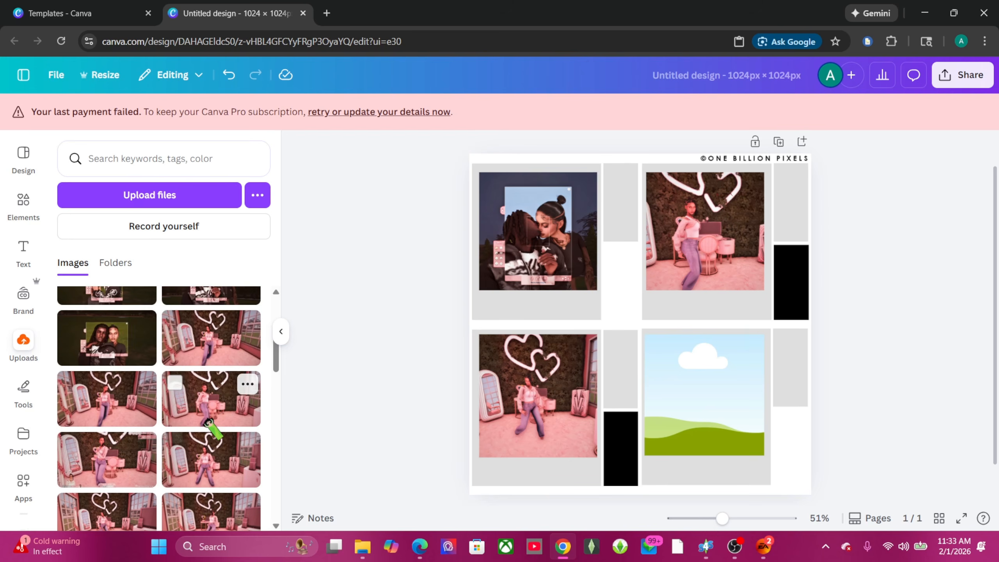
pyautogui.scroll(2, 114, 417)
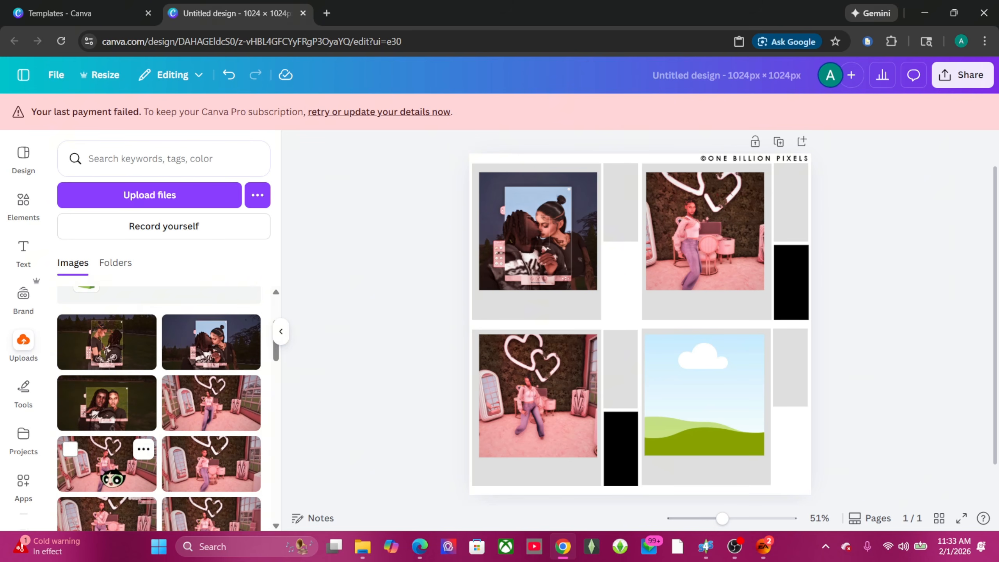
pyautogui.moveTo(134, 381); pyautogui.dragTo(664, 409)
pyautogui.scroll(-1, 945, 359)
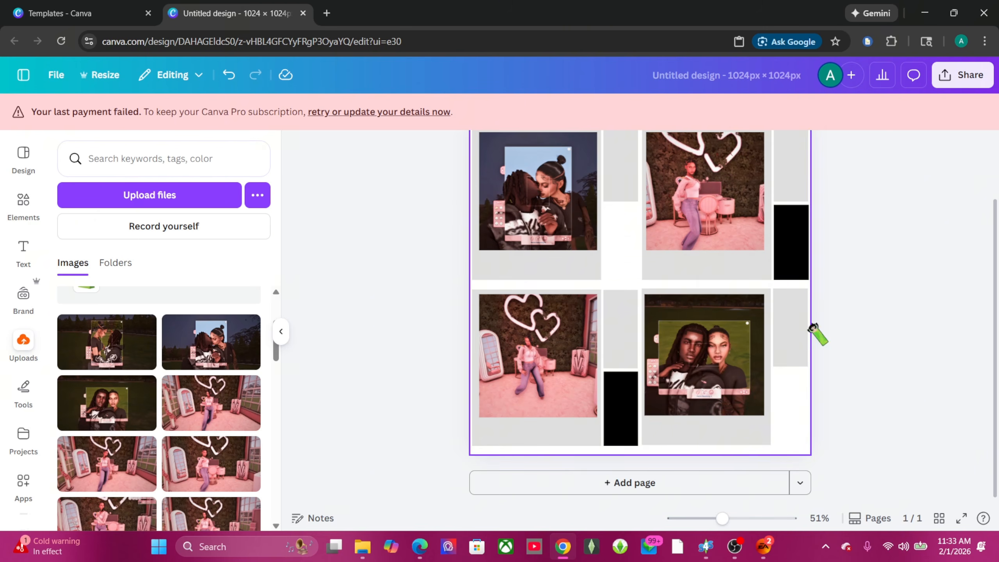
# Step: Download the 'polariod pics' design as a PNG image via Share > Download
pyautogui.scroll(2, 714, 219)
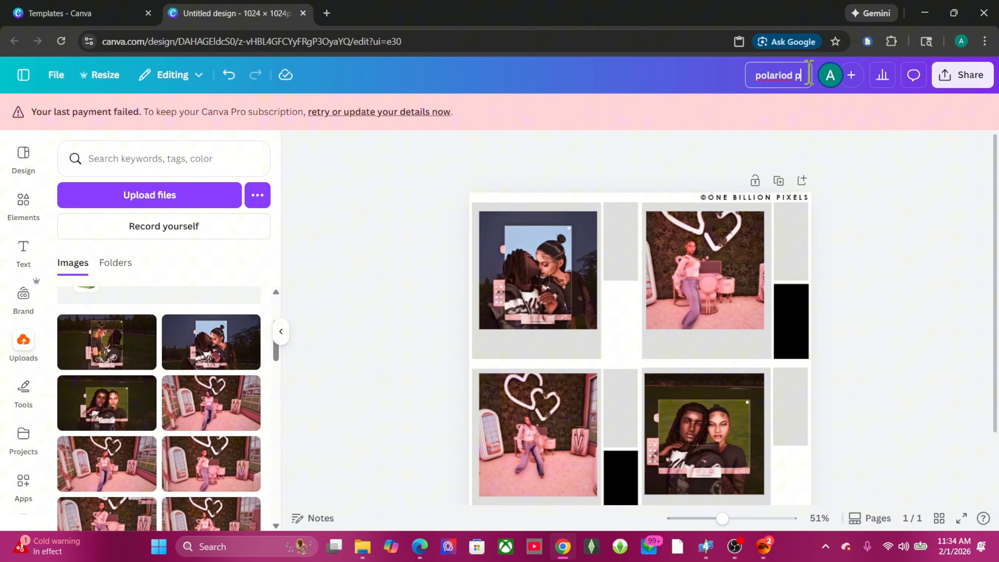
pyautogui.click(959, 75)
pyautogui.click(767, 346)
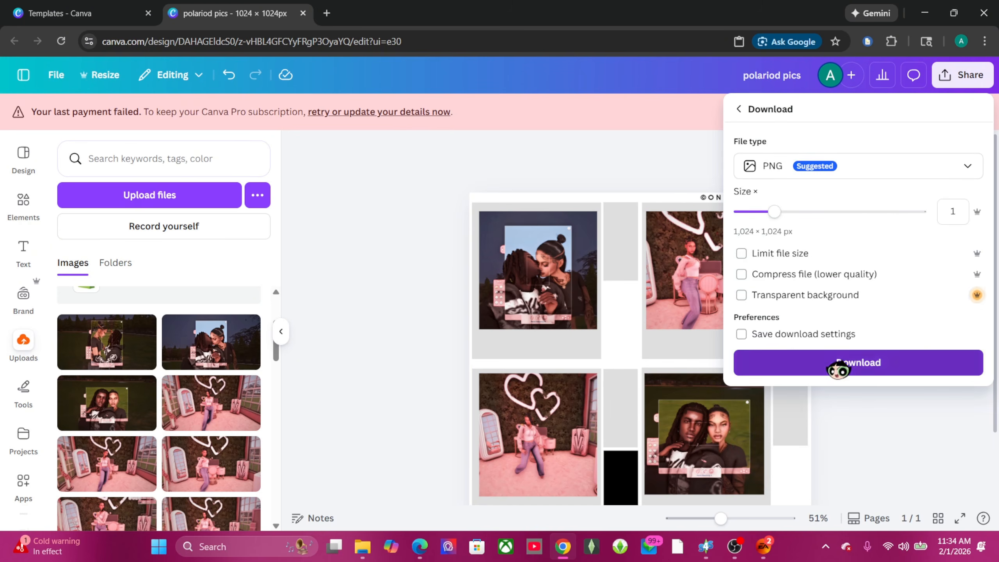
pyautogui.click(841, 362)
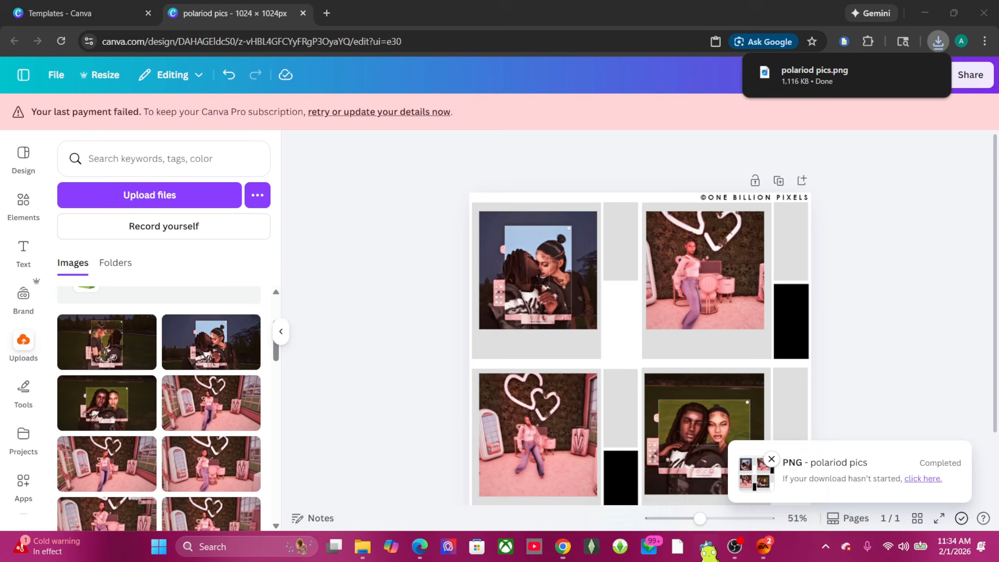
# Step: Import polariod pics.png from Downloads as the swatch's texture in Sims 4 Studio
pyautogui.moveTo(704, 548)
pyautogui.click(755, 508)
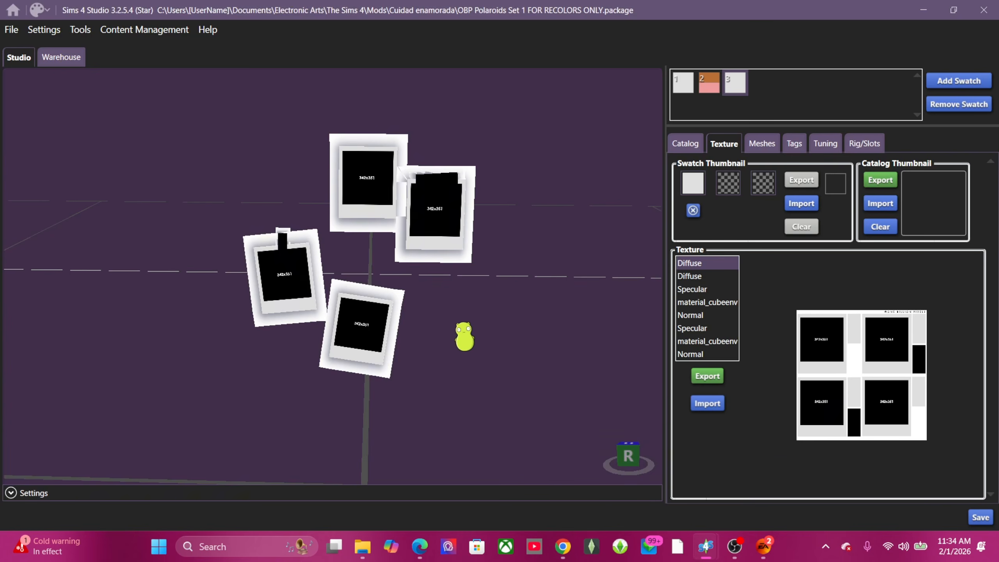
pyautogui.moveTo(464, 337); pyautogui.dragTo(559, 413)
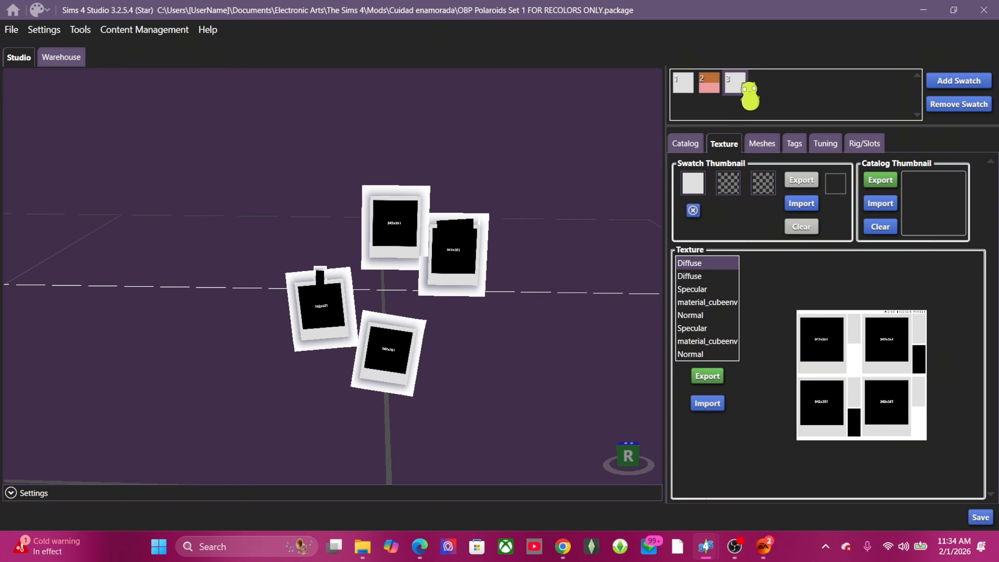
pyautogui.click(707, 403)
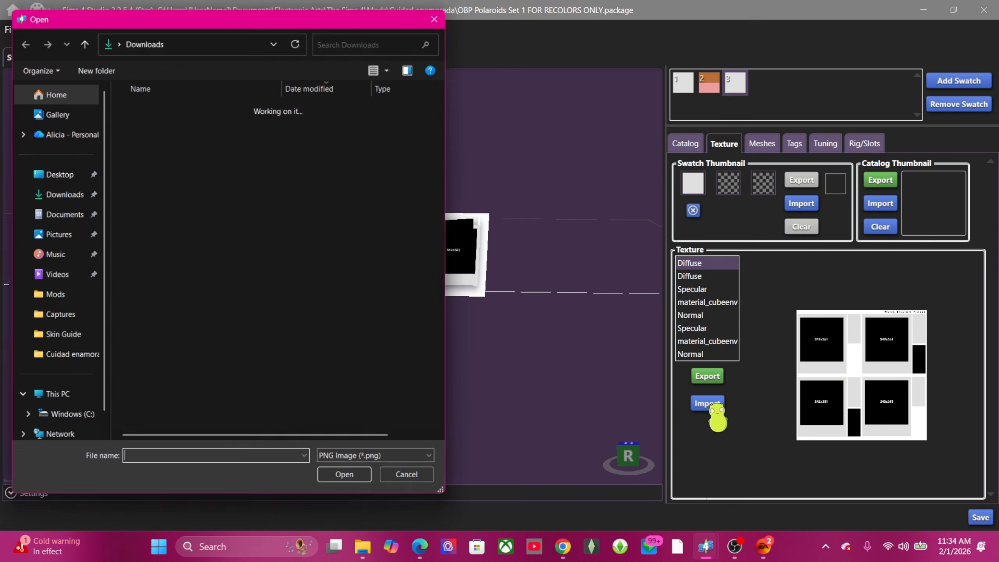
pyautogui.click(142, 122)
pyautogui.click(350, 485)
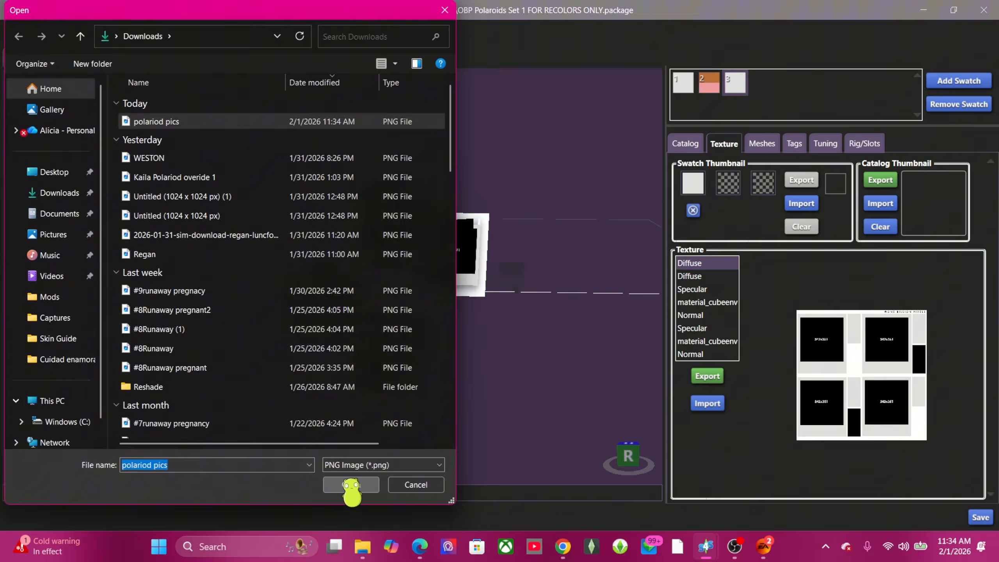
# Step: Orbit and pan the preview to check the Sim photos on the polaroids
pyautogui.scroll(8, 513, 368)
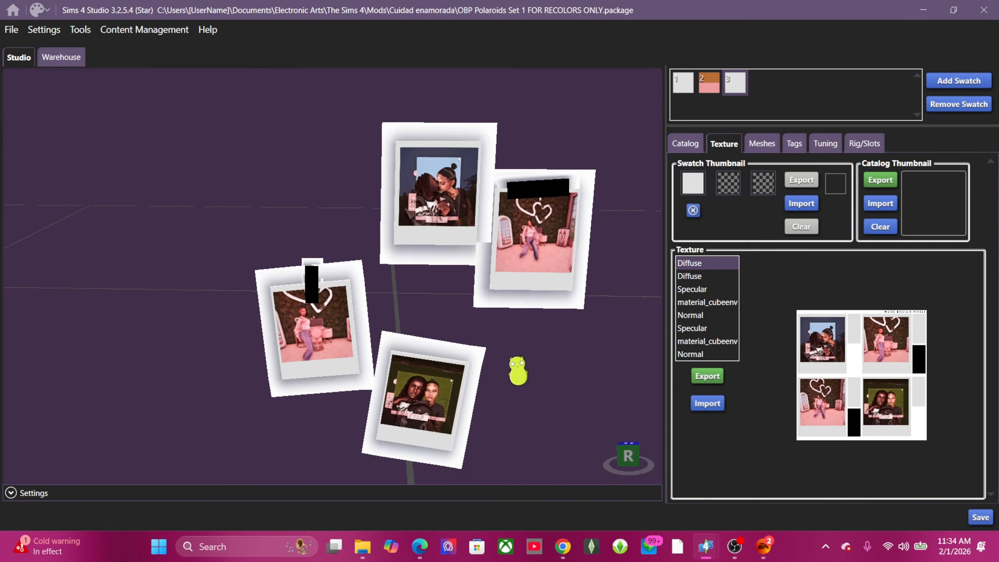
pyautogui.moveTo(447, 274); pyautogui.dragTo(411, 231, button='middle')
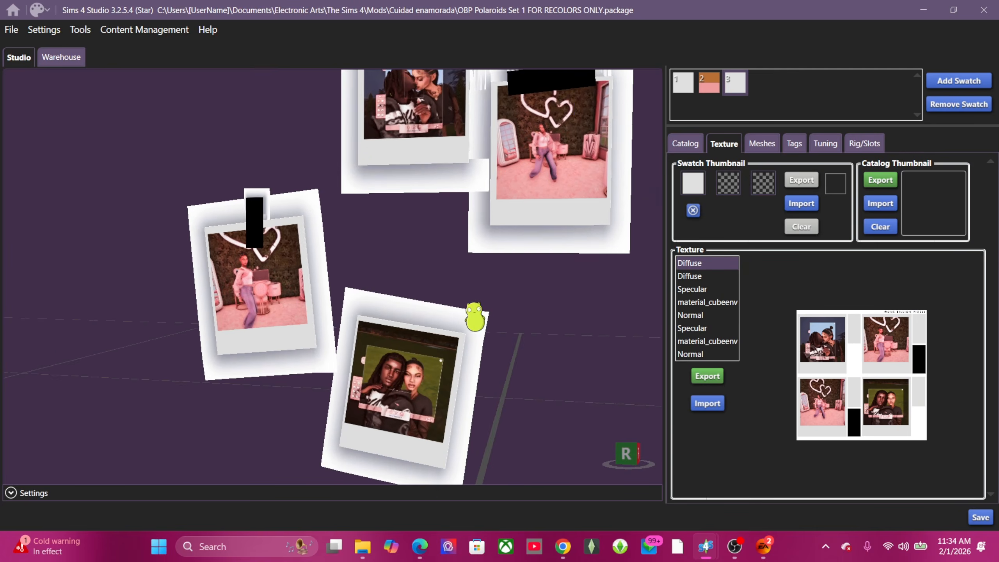
pyautogui.moveTo(529, 378); pyautogui.dragTo(590, 388, button='right')
pyautogui.moveTo(562, 344); pyautogui.dragTo(539, 405, button='middle')
pyautogui.scroll(2, 430, 327)
pyautogui.scroll(-1, 418, 349)
pyautogui.scroll(-1, 419, 348)
pyautogui.moveTo(419, 348); pyautogui.dragTo(443, 303, button='middle')
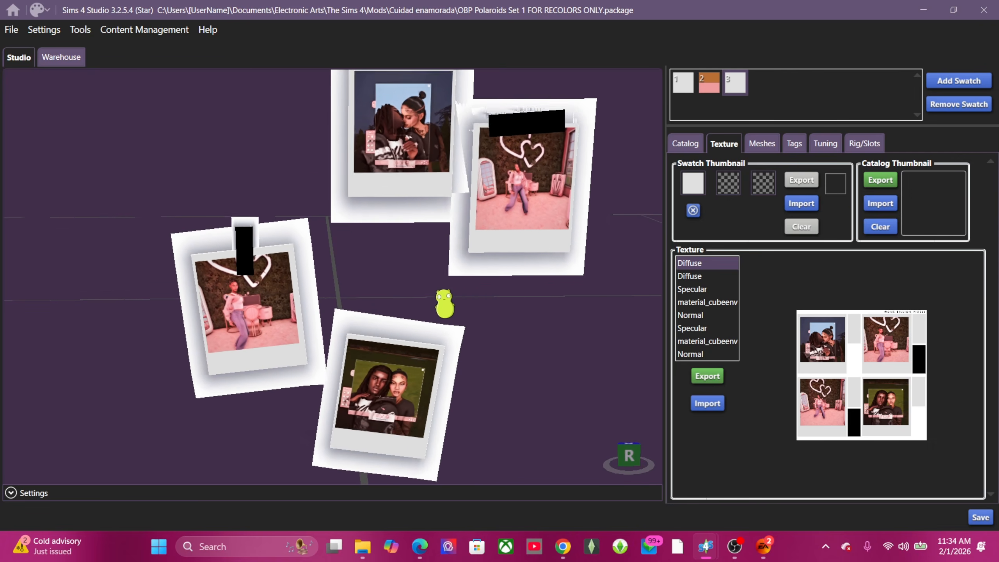
pyautogui.scroll(-3, 456, 322)
pyautogui.moveTo(493, 372); pyautogui.dragTo(409, 279, button='right')
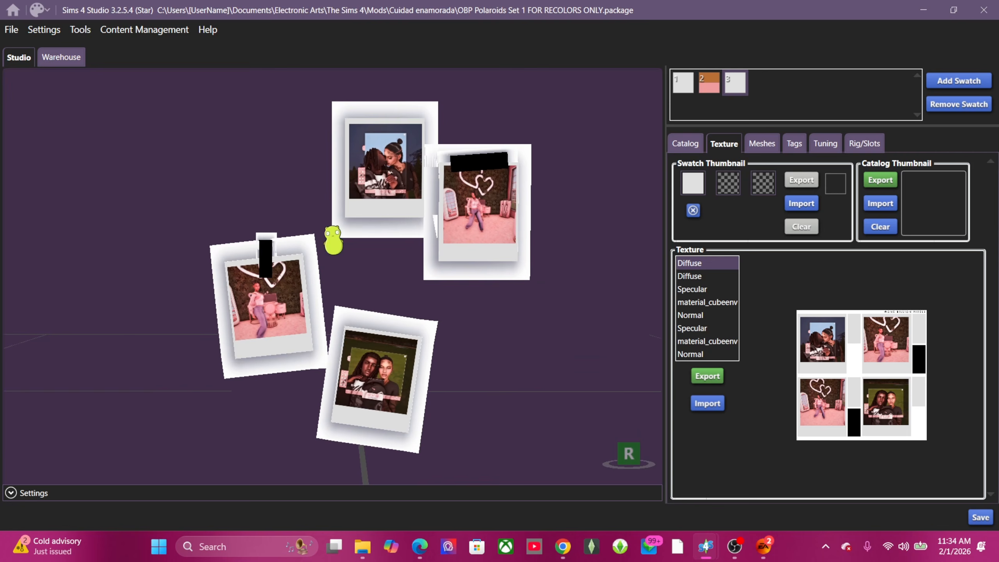
pyautogui.moveTo(429, 399); pyautogui.dragTo(532, 379, button='right')
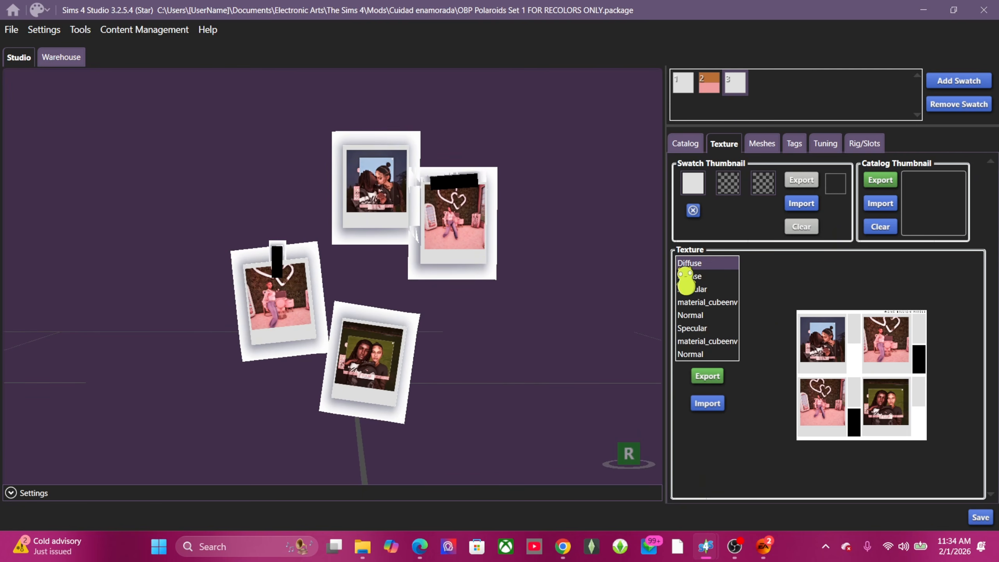
# Step: Set the first swatch thumbnail colour to mauve purple (#864D84)
pyautogui.click(693, 183)
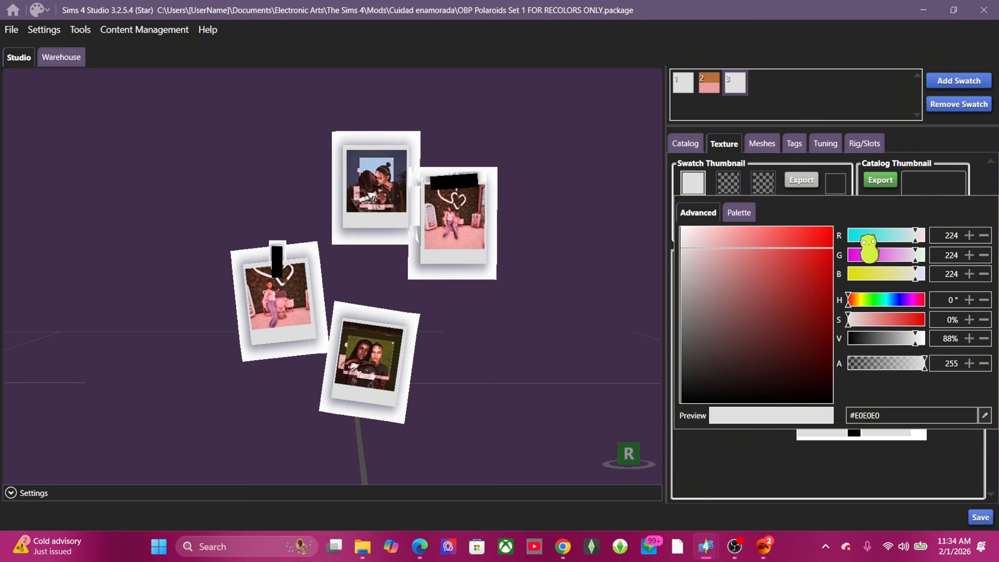
pyautogui.moveTo(861, 232); pyautogui.dragTo(917, 239)
pyautogui.click(897, 256)
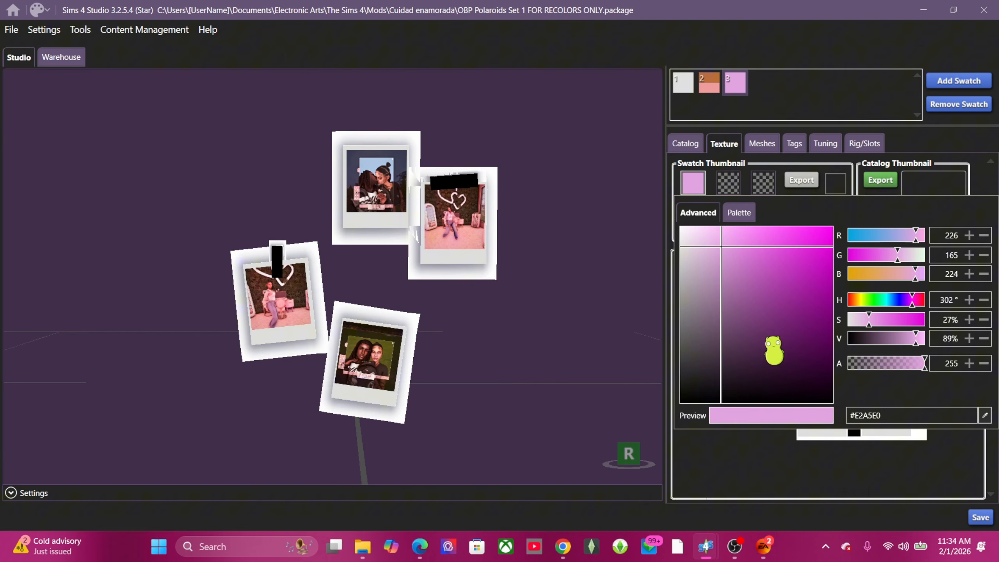
pyautogui.moveTo(737, 258); pyautogui.dragTo(753, 322)
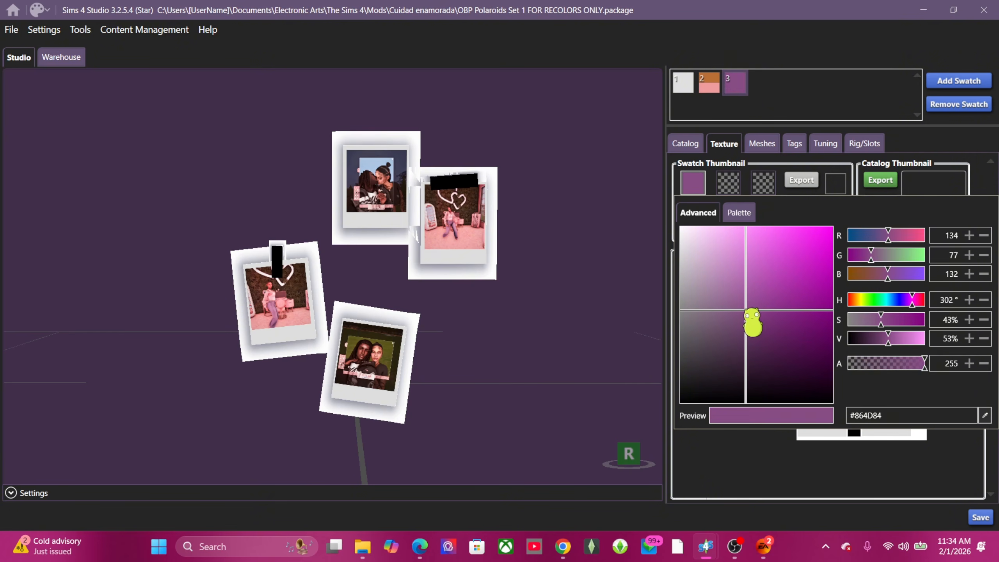
# Step: Make the second thumbnail colour green with R 80 and G 154, lightened slightly
pyautogui.click(745, 196)
pyautogui.click(730, 185)
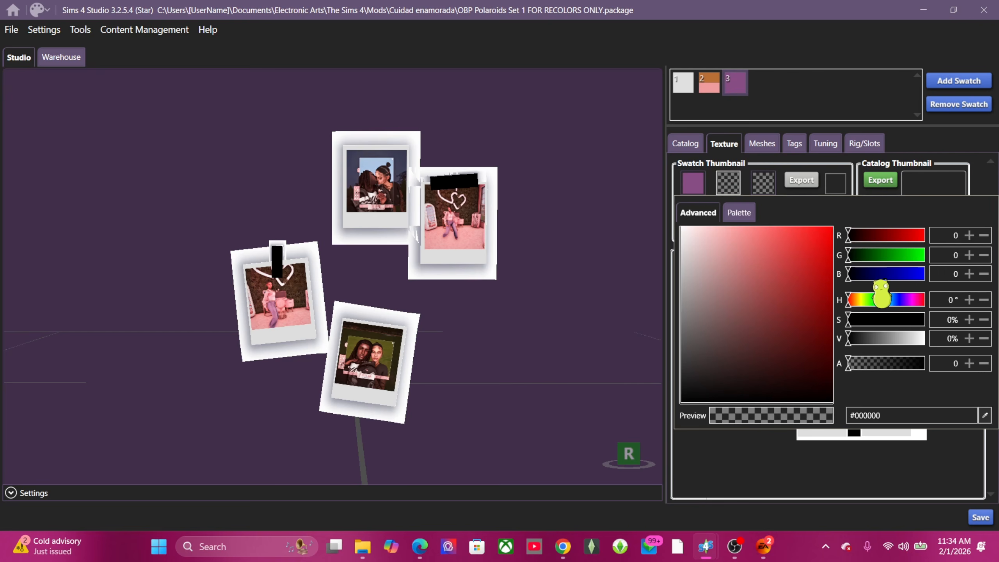
pyautogui.click(872, 235)
pyautogui.click(895, 255)
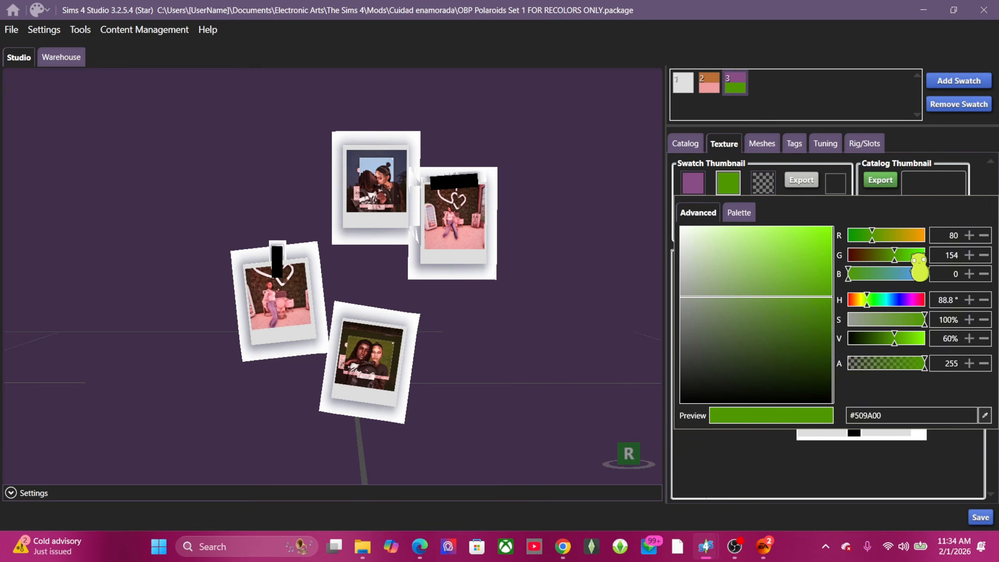
pyautogui.moveTo(785, 297)
pyautogui.mouseDown()
pyautogui.moveTo(807, 266)
pyautogui.moveTo(798, 356)
pyautogui.mouseUp()
# Step: Close the colour picker and preview swatches 2, 1 and 3 on the polaroids
pyautogui.click(807, 114)
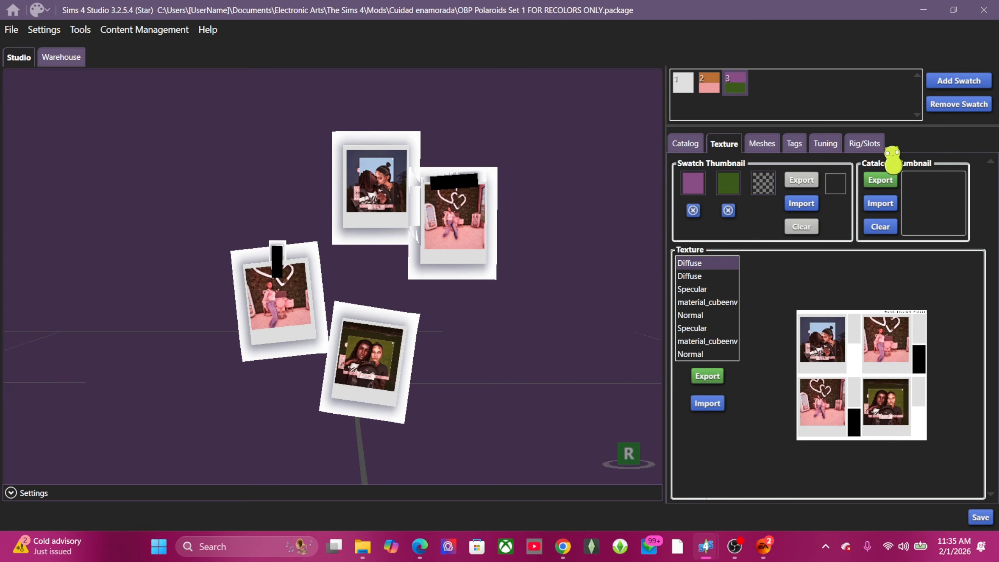
pyautogui.scroll(5, 464, 319)
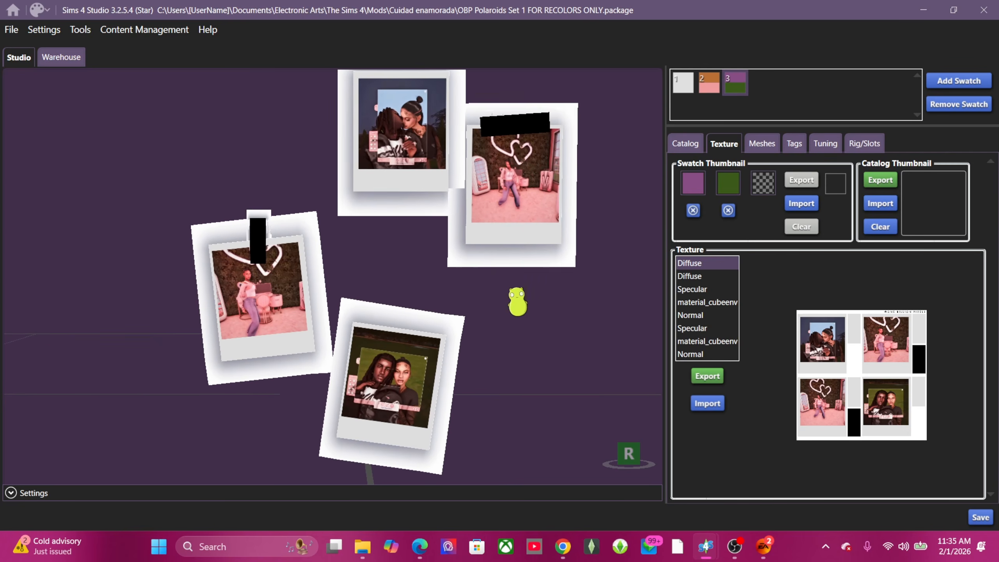
pyautogui.click(710, 84)
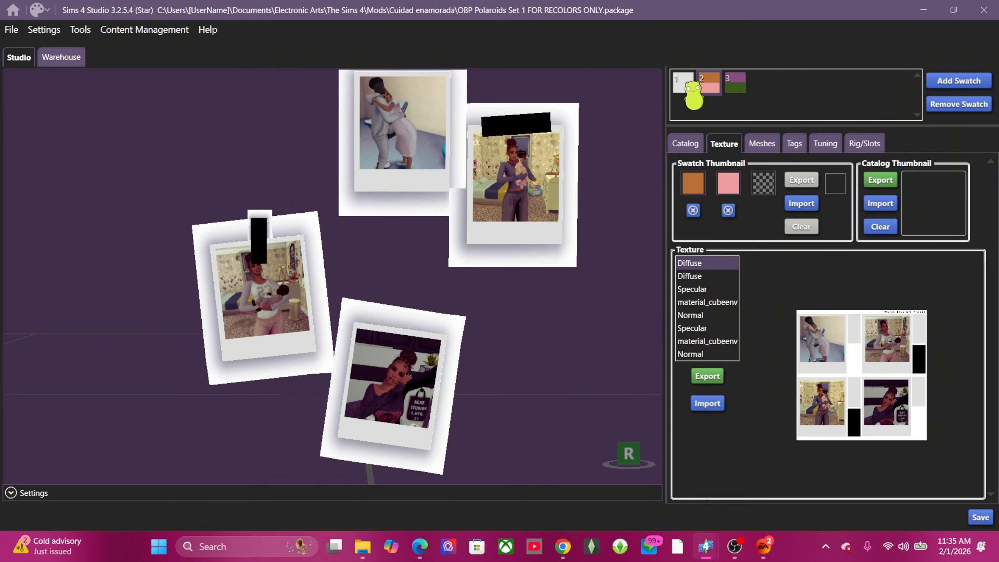
pyautogui.click(685, 82)
pyautogui.click(713, 83)
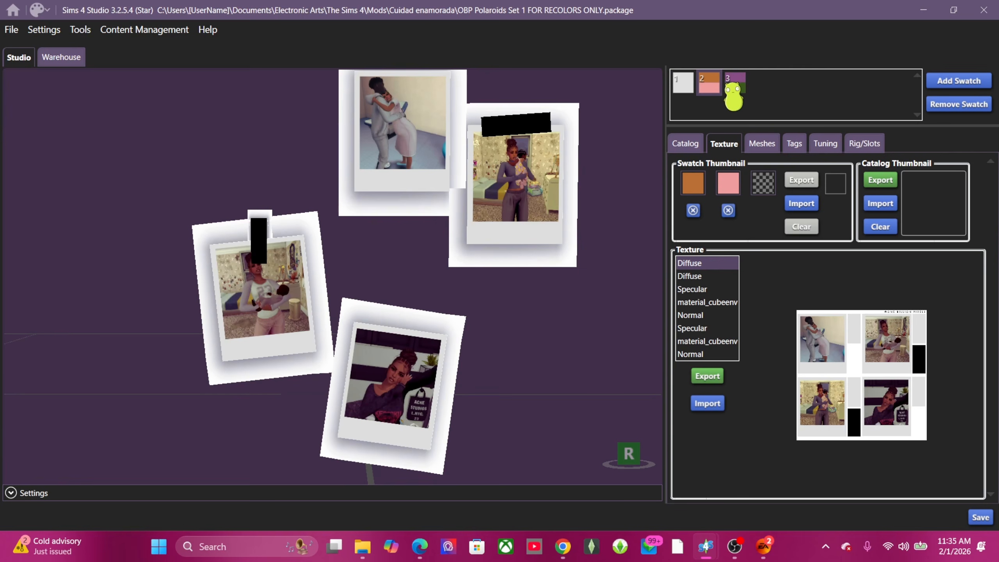
pyautogui.click(733, 92)
# Step: Inspect the polaroid display and save the OBP Polaroids Set 1 package
pyautogui.scroll(3, 530, 346)
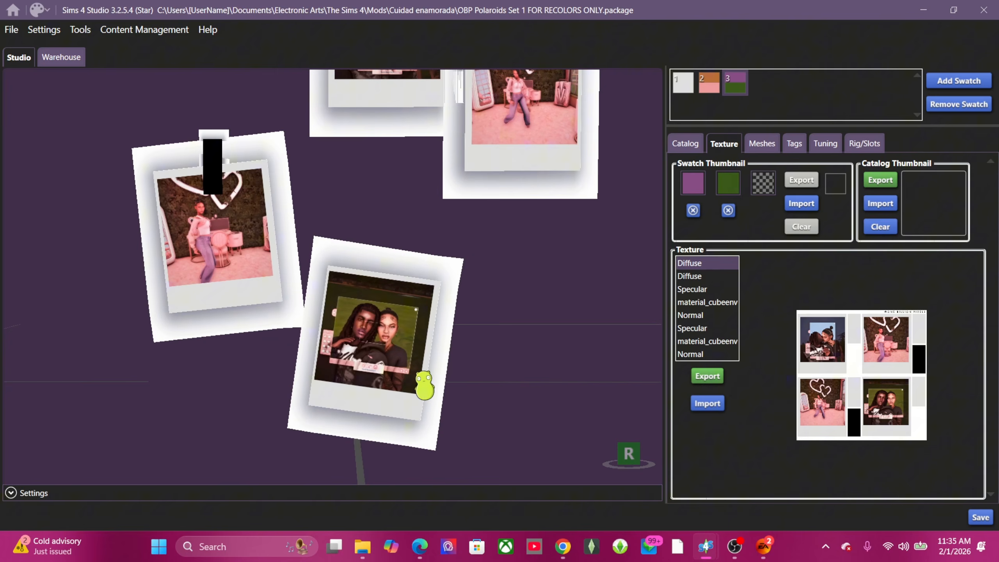
pyautogui.scroll(2, 418, 372)
pyautogui.moveTo(403, 185); pyautogui.dragTo(410, 229, button='middle')
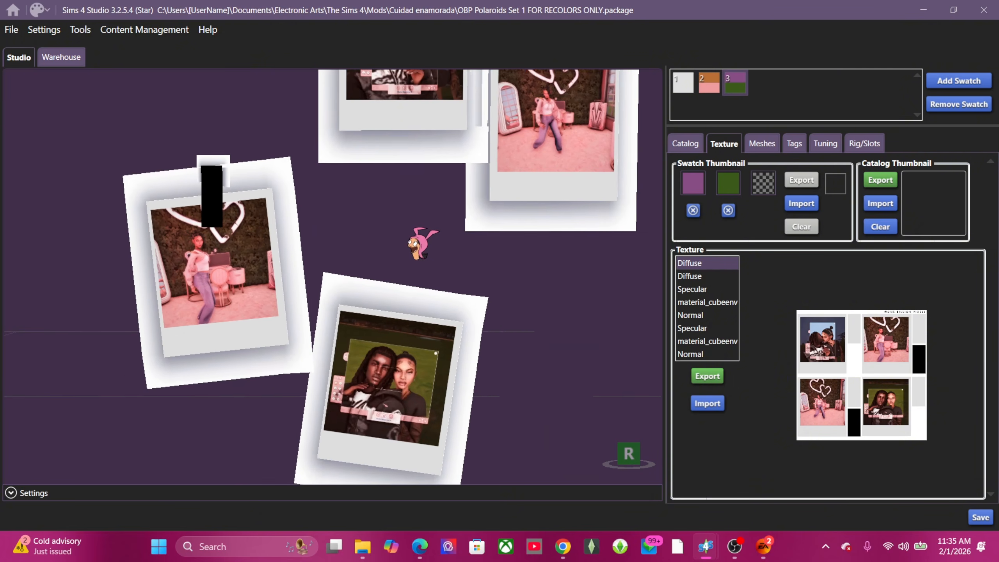
pyautogui.scroll(-3, 456, 307)
pyautogui.moveTo(476, 330)
pyautogui.mouseDown(button='right')
pyautogui.moveTo(377, 218)
pyautogui.moveTo(489, 317)
pyautogui.moveTo(484, 349)
pyautogui.mouseUp(button='right')
pyautogui.scroll(3, 481, 345)
pyautogui.moveTo(414, 234); pyautogui.dragTo(411, 283, button='middle')
pyautogui.scroll(-4, 413, 275)
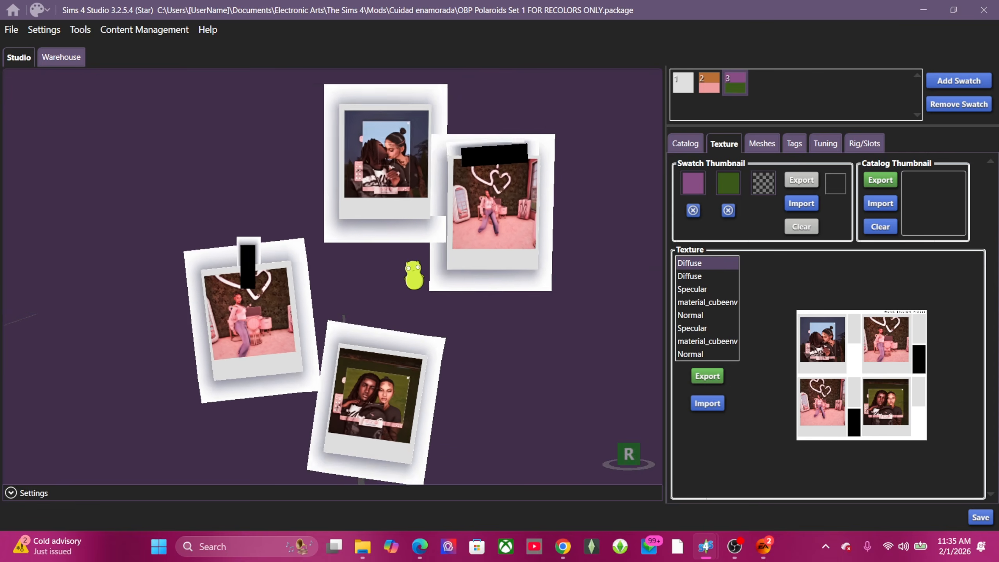
pyautogui.scroll(-3, 413, 275)
pyautogui.moveTo(455, 343); pyautogui.dragTo(449, 318, button='middle')
pyautogui.scroll(-2, 449, 318)
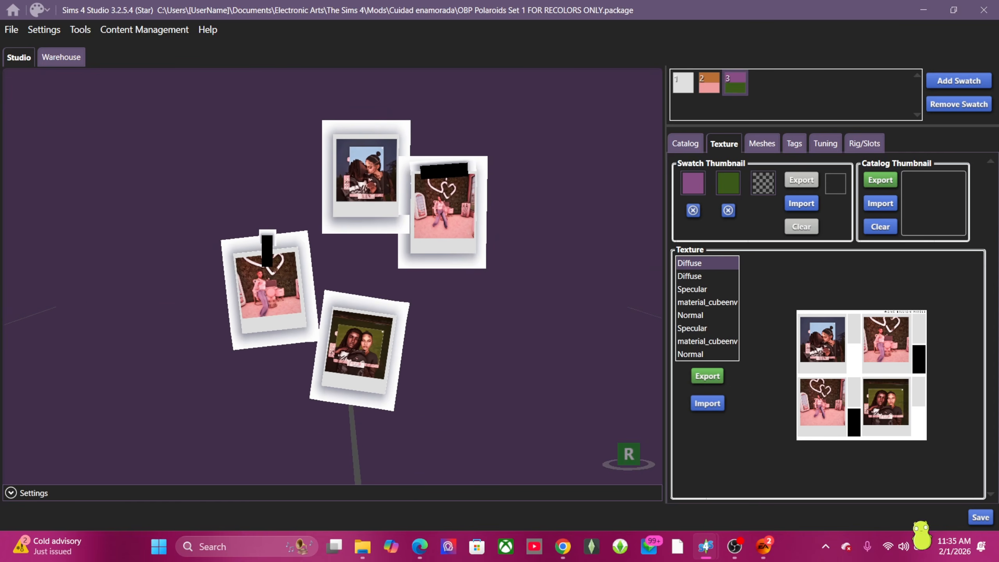
pyautogui.click(980, 518)
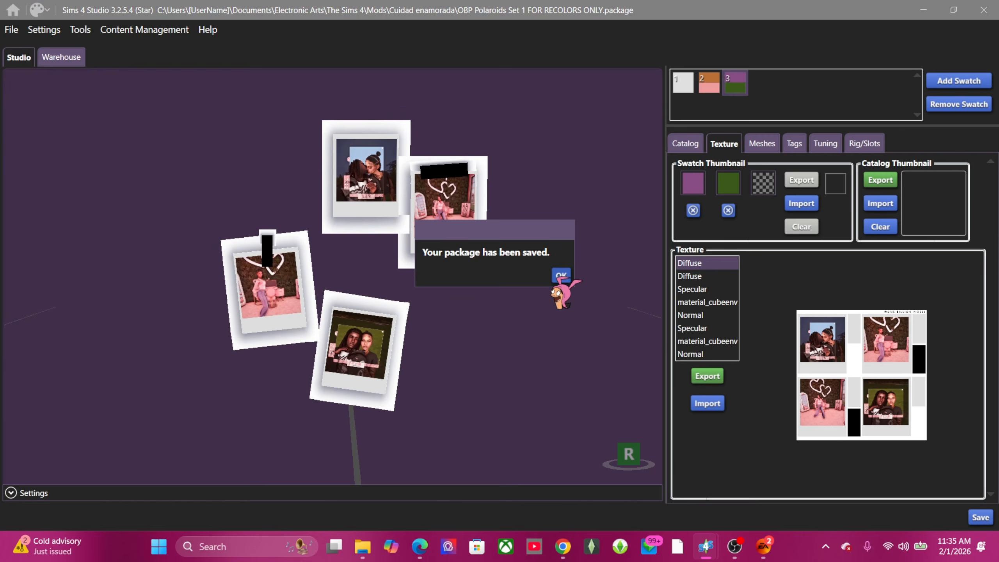
pyautogui.click(560, 275)
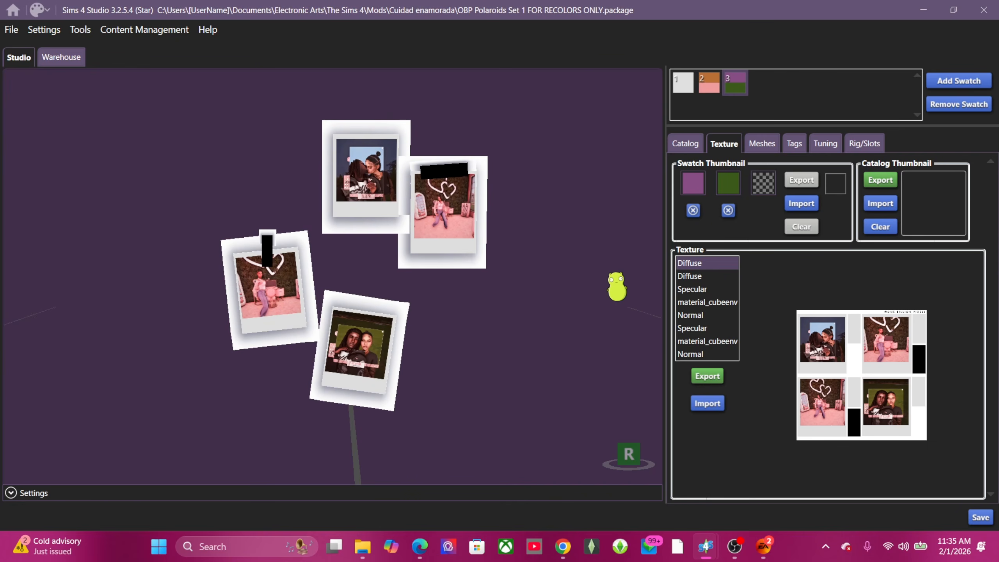
# Step: Close Sims 4 Studio, then open the last bbygyal123 frame package from Picture frames with S4Studio
pyautogui.click(997, 9)
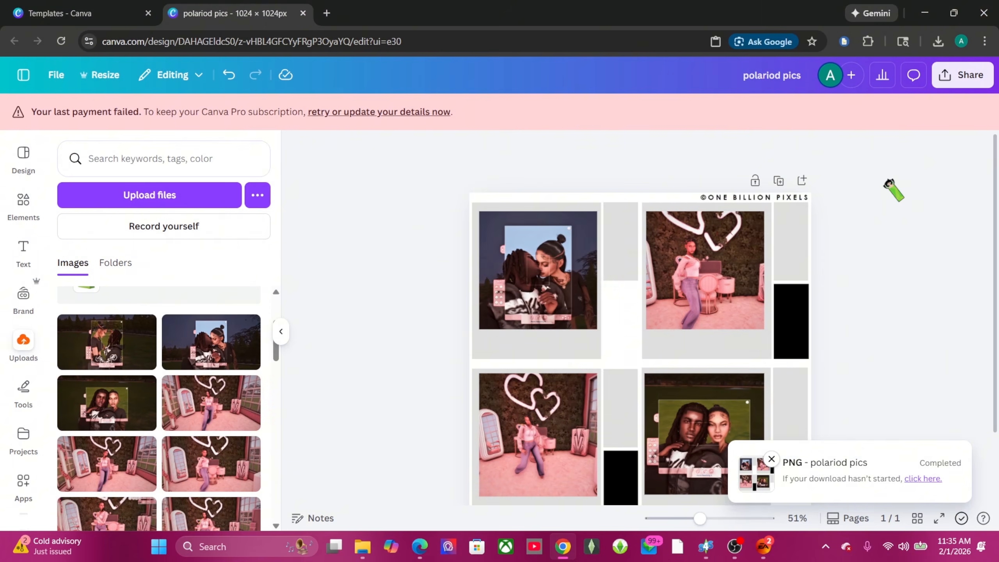
pyautogui.click(925, 16)
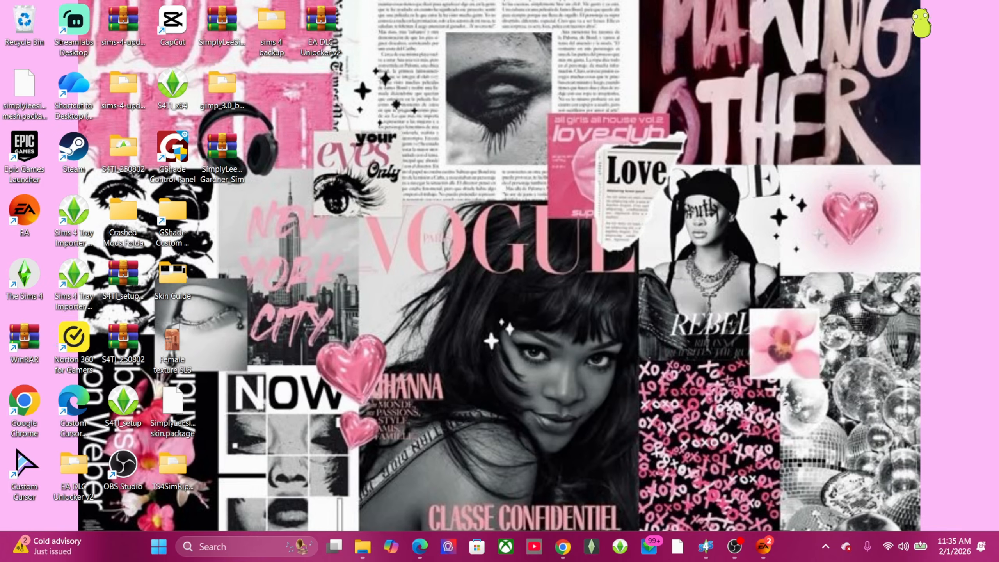
pyautogui.moveTo(362, 545)
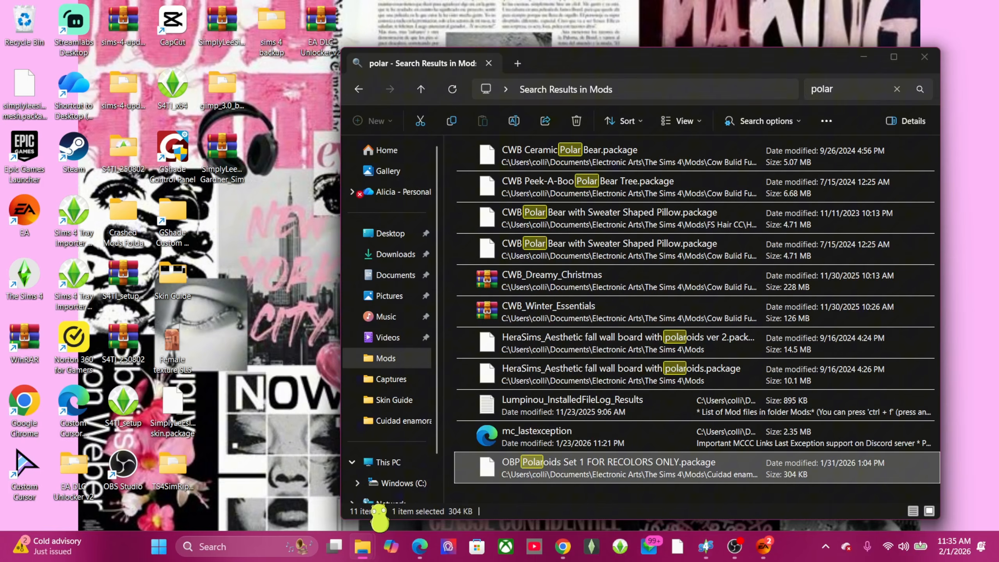
pyautogui.click(444, 489)
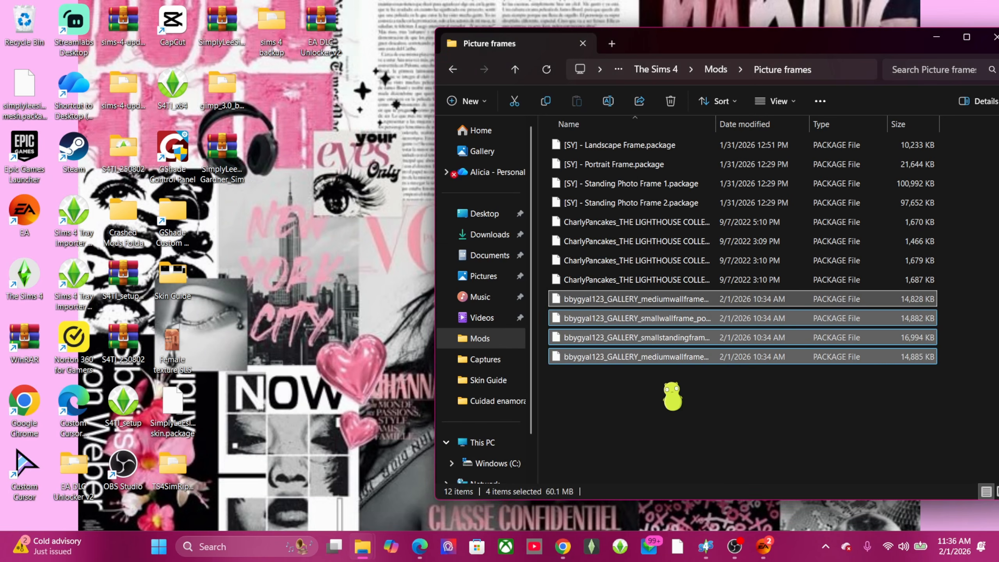
pyautogui.click(671, 385)
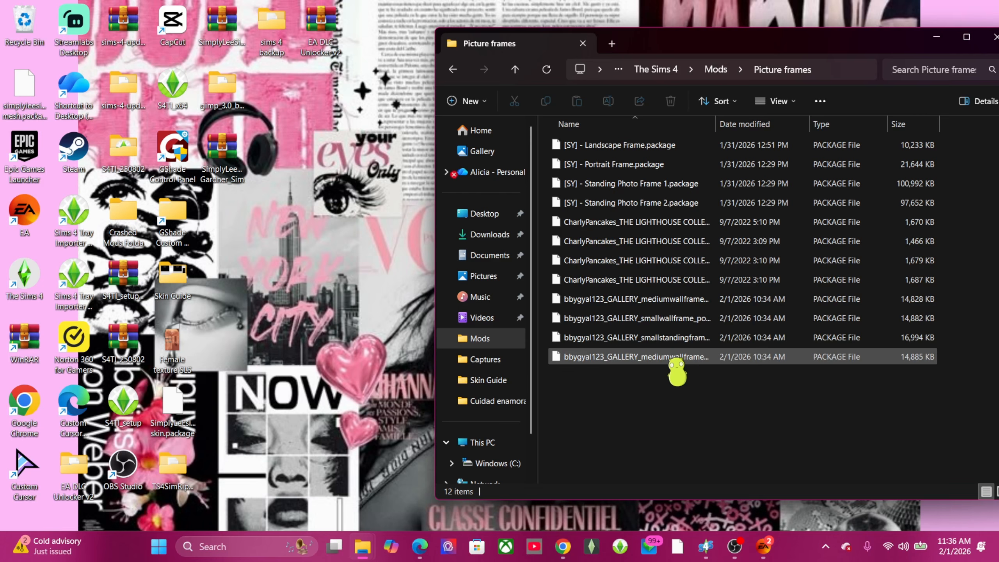
pyautogui.rightClick(677, 366)
pyautogui.moveTo(785, 130)
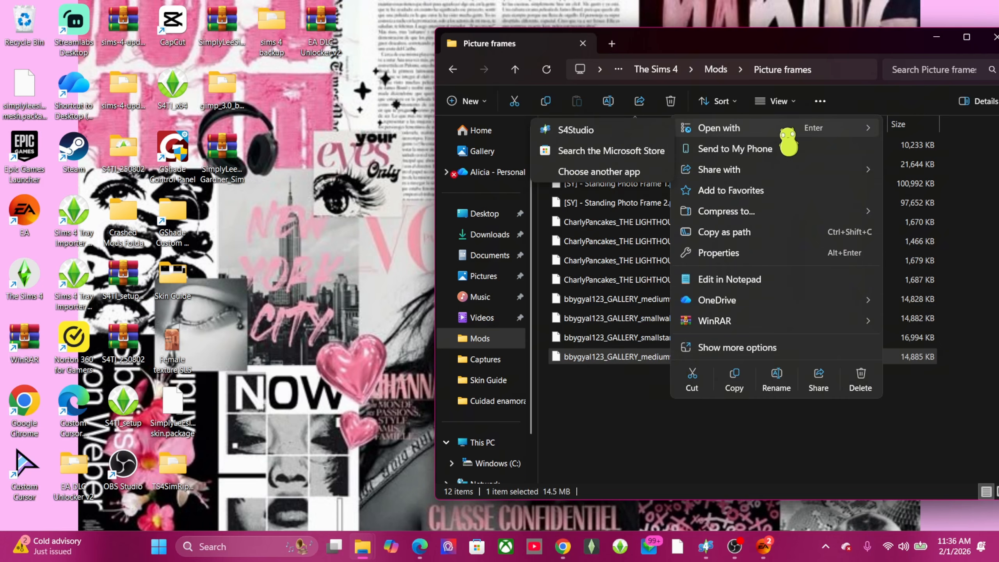
pyautogui.click(615, 132)
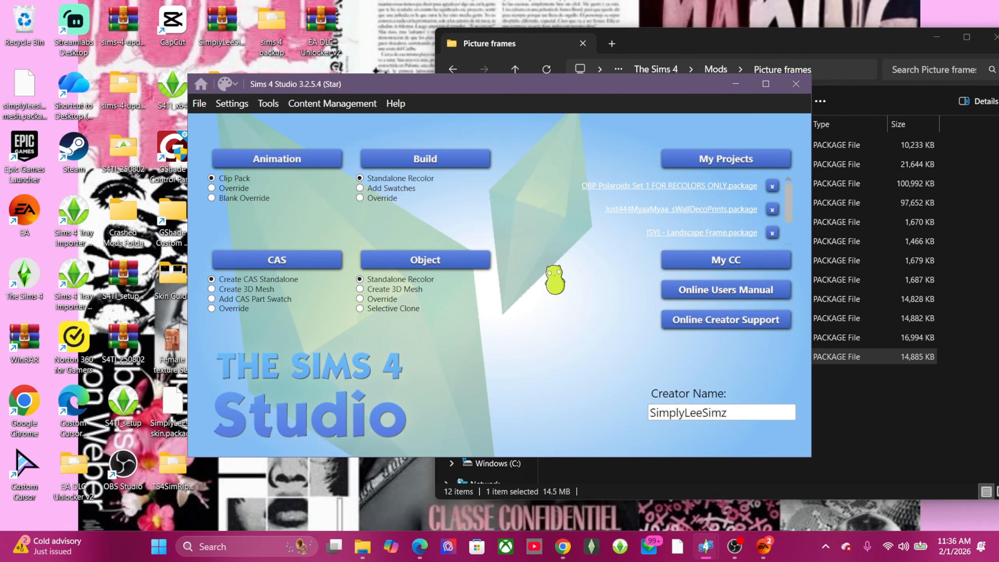
# Step: Preview swatches 5 and 16, maximize the window and show the frame's Texture settings
pyautogui.scroll(3, 464, 304)
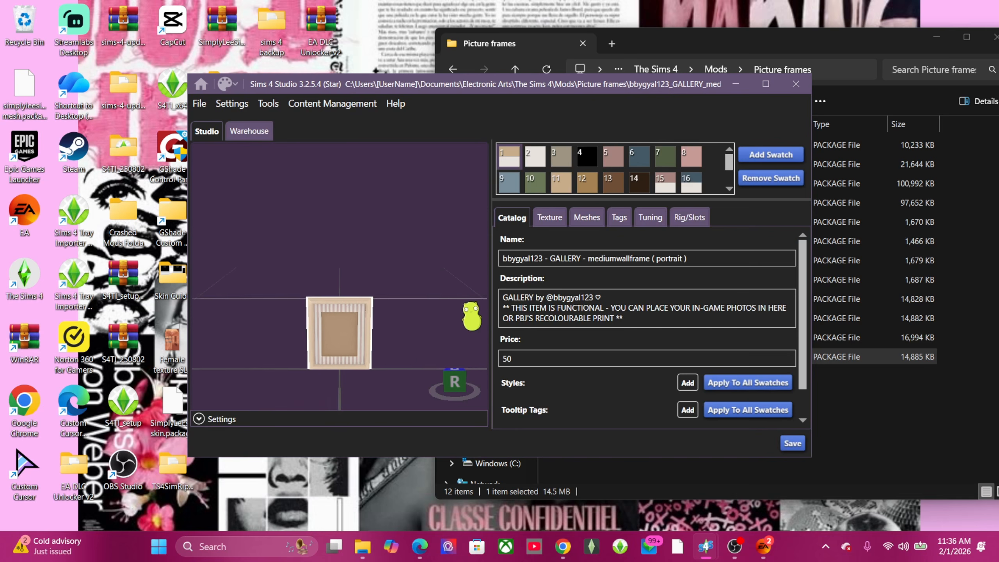
pyautogui.moveTo(414, 311); pyautogui.dragTo(408, 271)
pyautogui.click(612, 158)
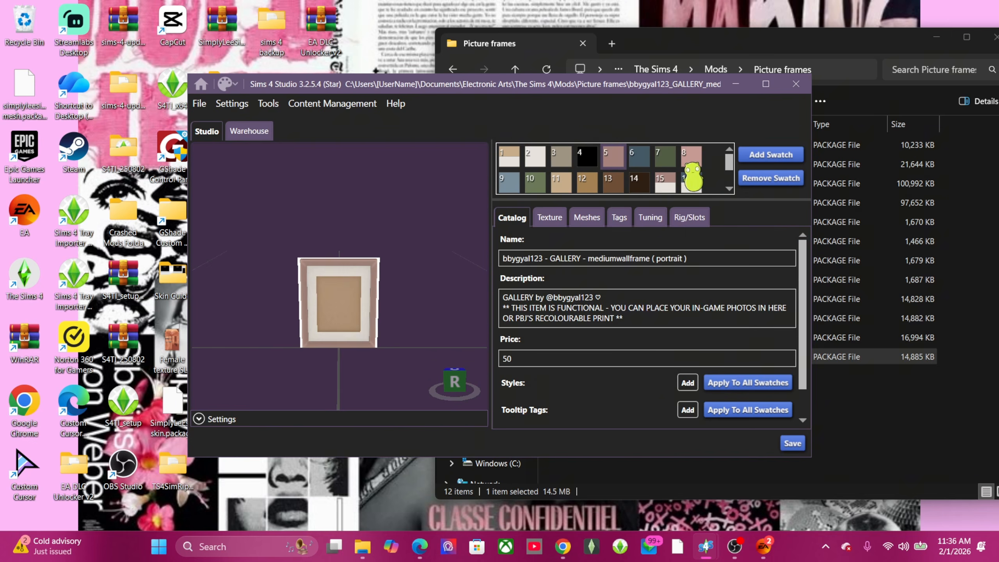
pyautogui.click(695, 185)
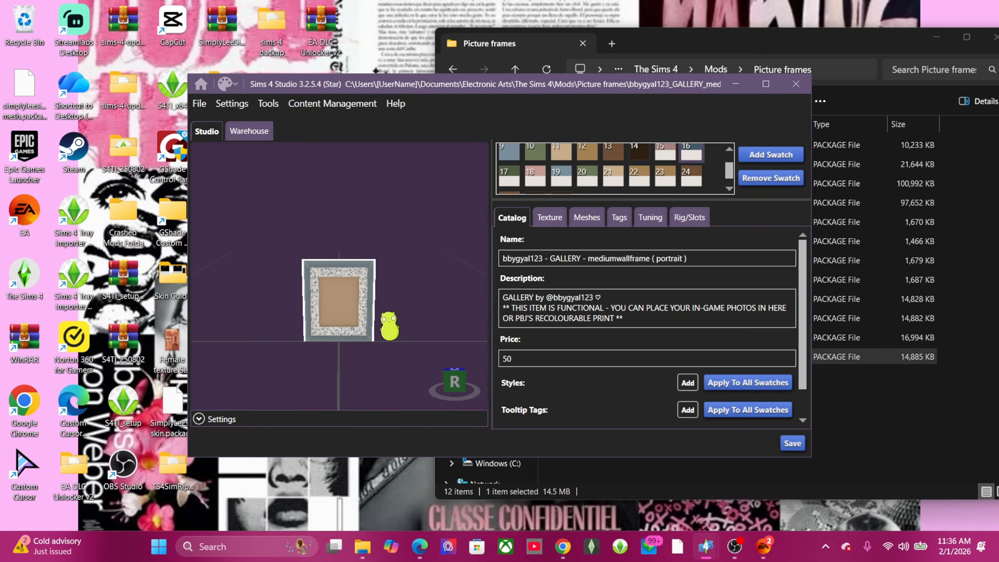
pyautogui.scroll(3, 409, 311)
pyautogui.click(766, 84)
pyautogui.scroll(-4, 486, 345)
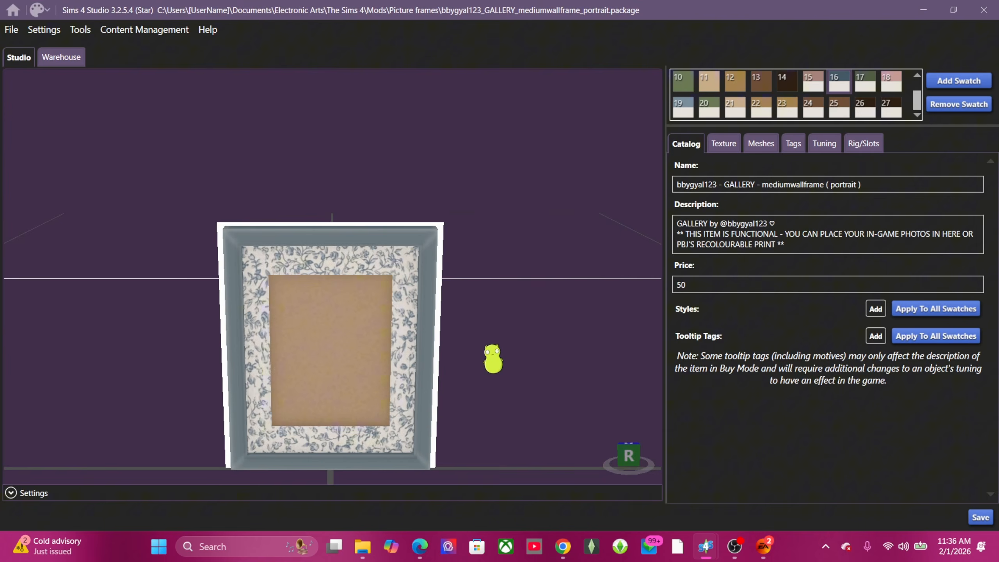
pyautogui.moveTo(512, 309); pyautogui.dragTo(582, 288, button='right')
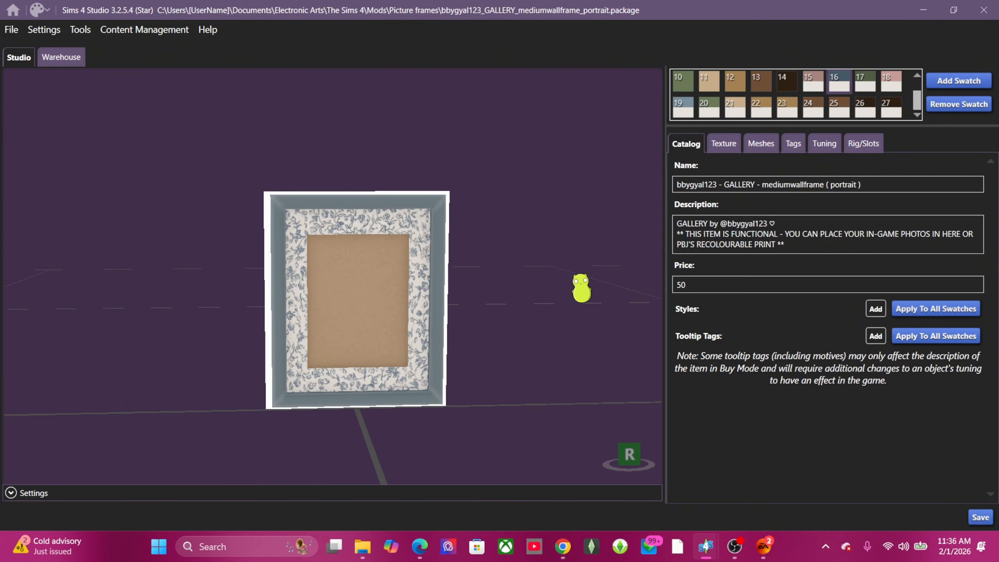
pyautogui.click(730, 151)
pyautogui.moveTo(451, 376); pyautogui.dragTo(452, 326, button='right')
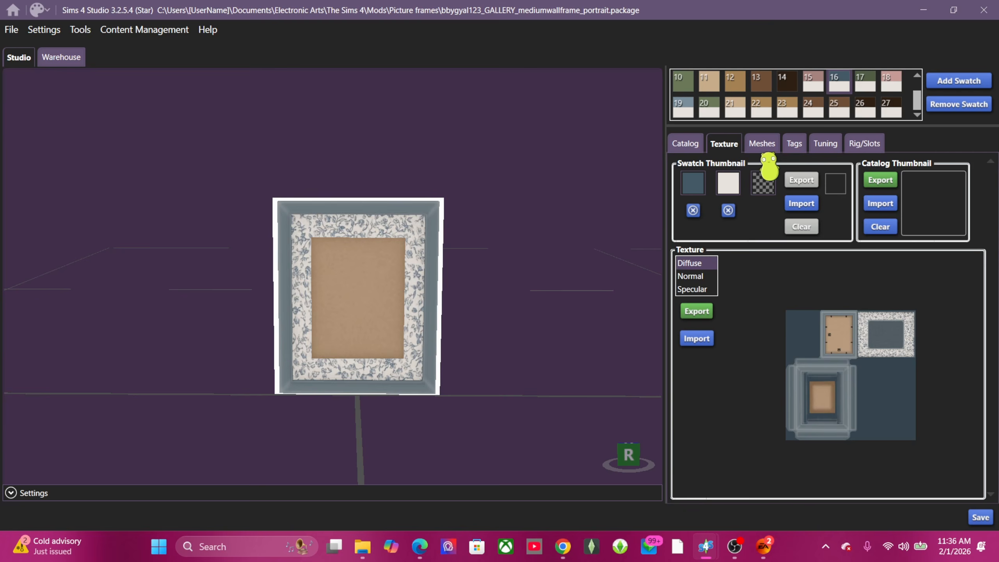
# Step: Preview swatches 10 and 26, pick pink lattice swatch 18, and export its diffuse texture
pyautogui.click(684, 87)
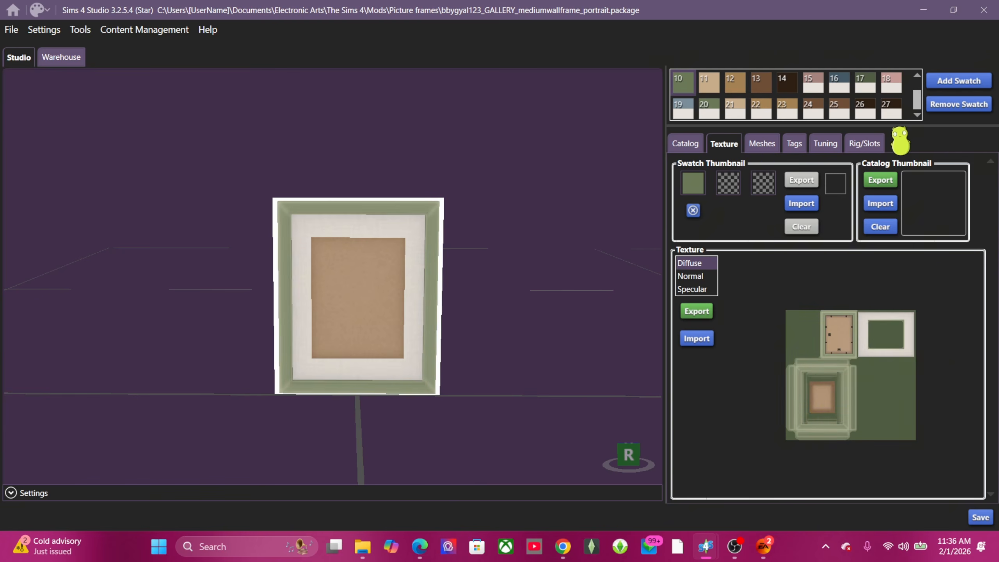
pyautogui.click(863, 112)
pyautogui.click(892, 84)
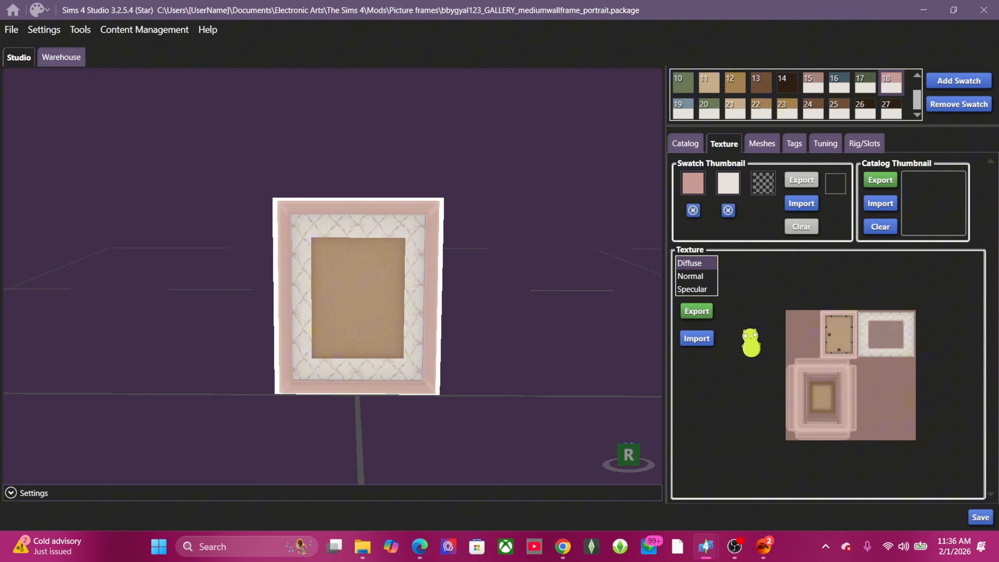
pyautogui.click(706, 312)
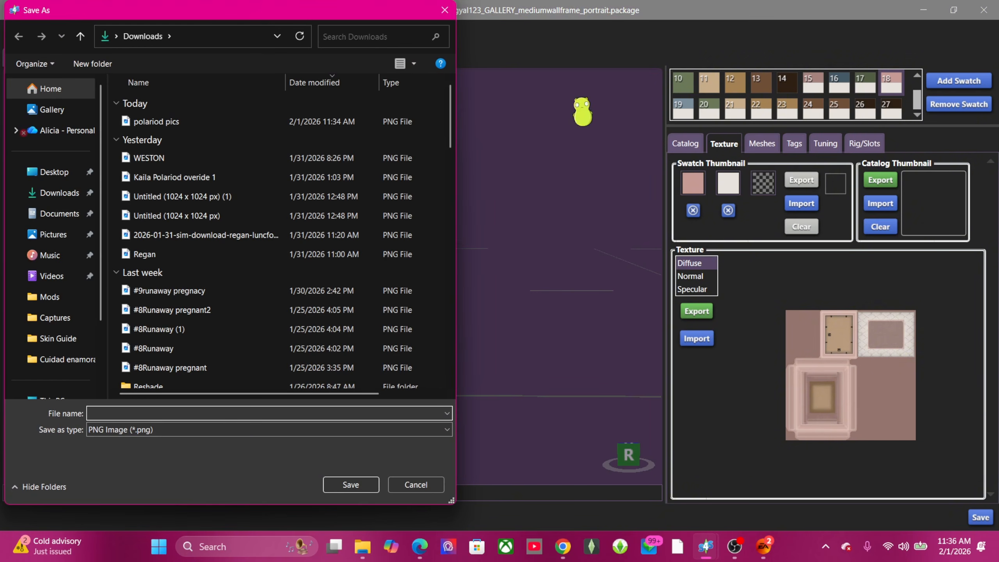
# Step: Save the texture to Skin Guide as 'bbygirl Meduim portrait Frame pink' PNG
pyautogui.click(56, 338)
pyautogui.click(259, 414)
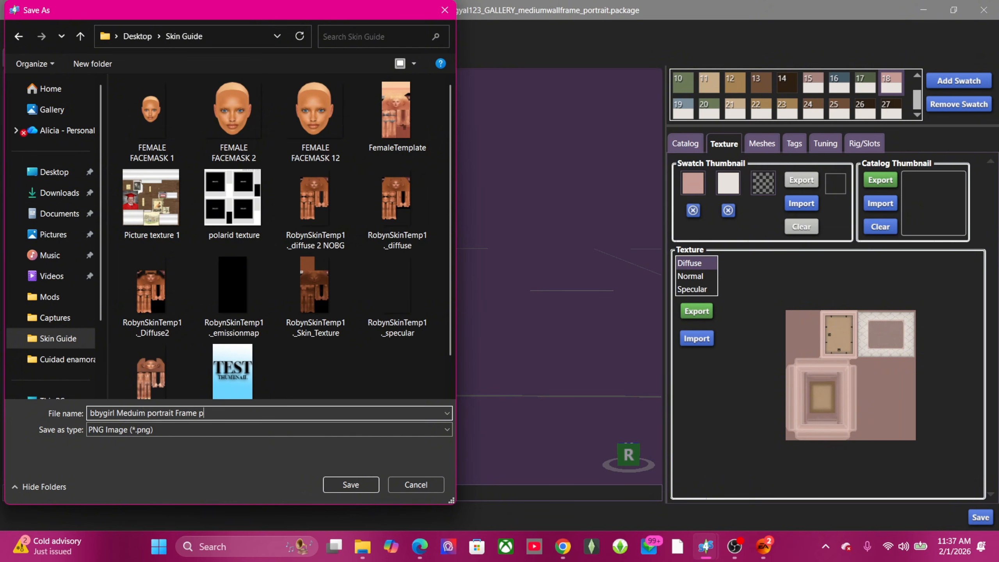
pyautogui.press('Return')
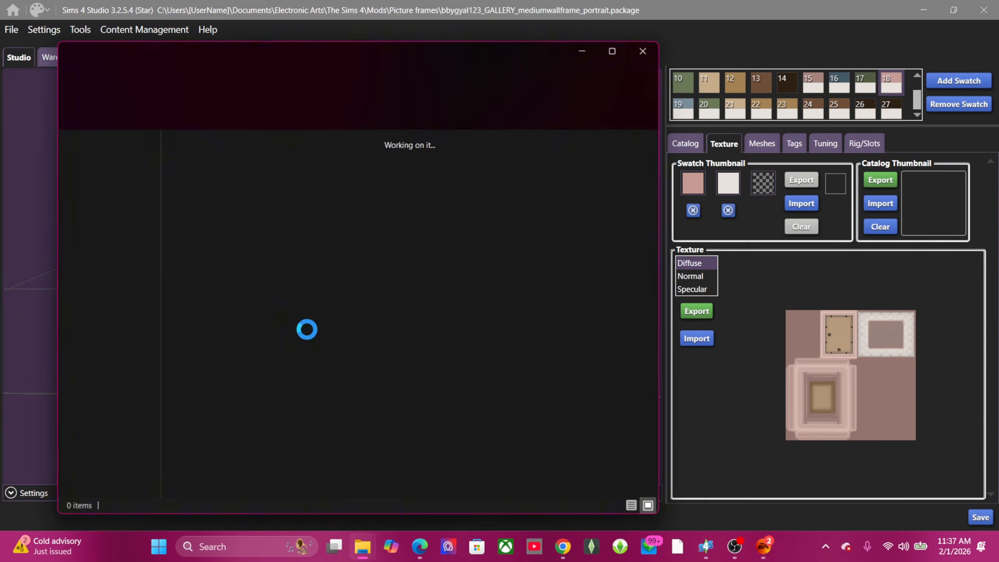
# Step: Add swatch 28 to the frame and set its first colour to salmon pink #E7998C
pyautogui.click(582, 51)
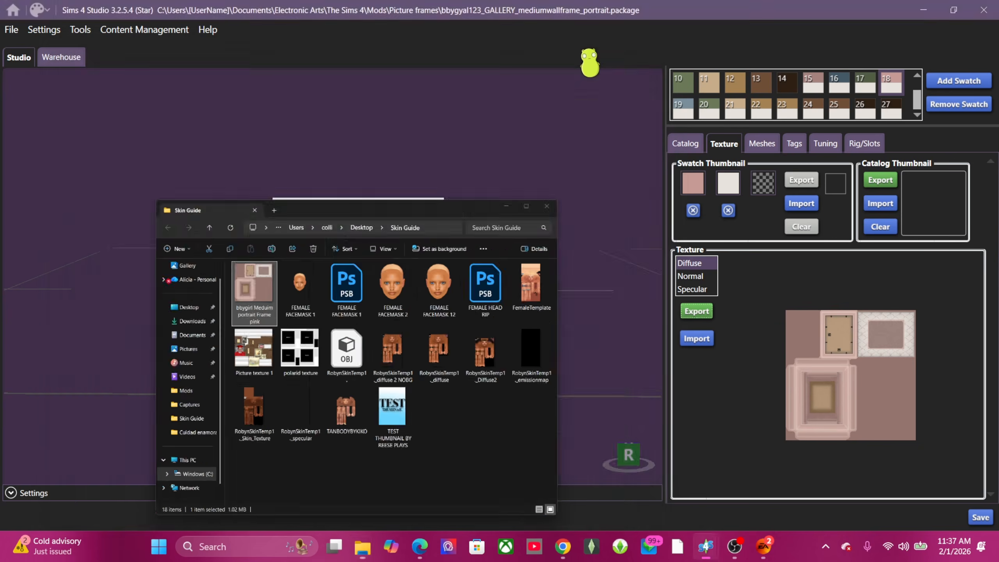
pyautogui.moveTo(520, 340); pyautogui.dragTo(522, 320, button='middle')
pyautogui.moveTo(523, 320); pyautogui.dragTo(510, 313, button='right')
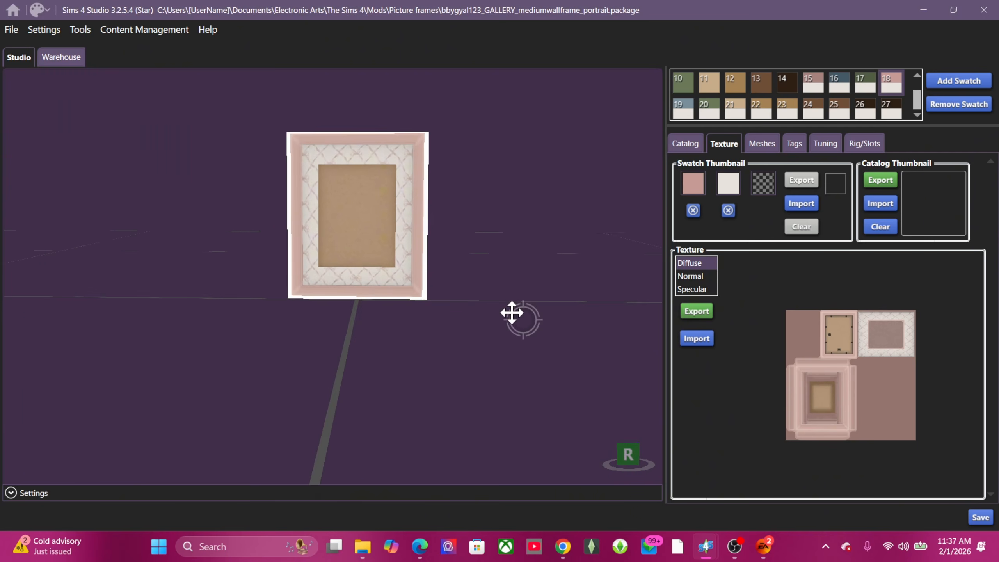
pyautogui.moveTo(507, 244)
pyautogui.mouseDown(button='middle')
pyautogui.moveTo(526, 330)
pyautogui.moveTo(492, 273)
pyautogui.moveTo(498, 262)
pyautogui.mouseUp(button='middle')
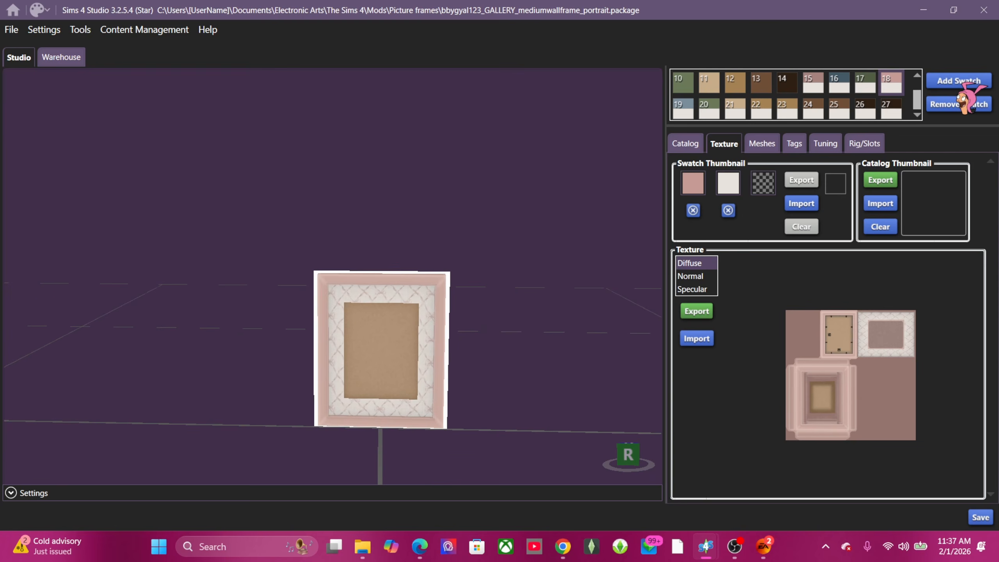
pyautogui.click(960, 81)
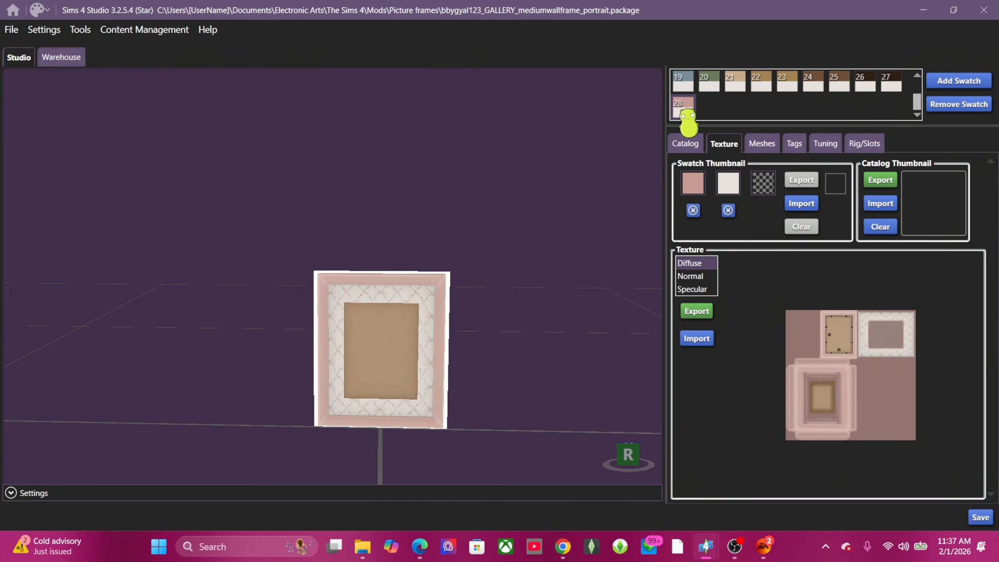
pyautogui.click(693, 184)
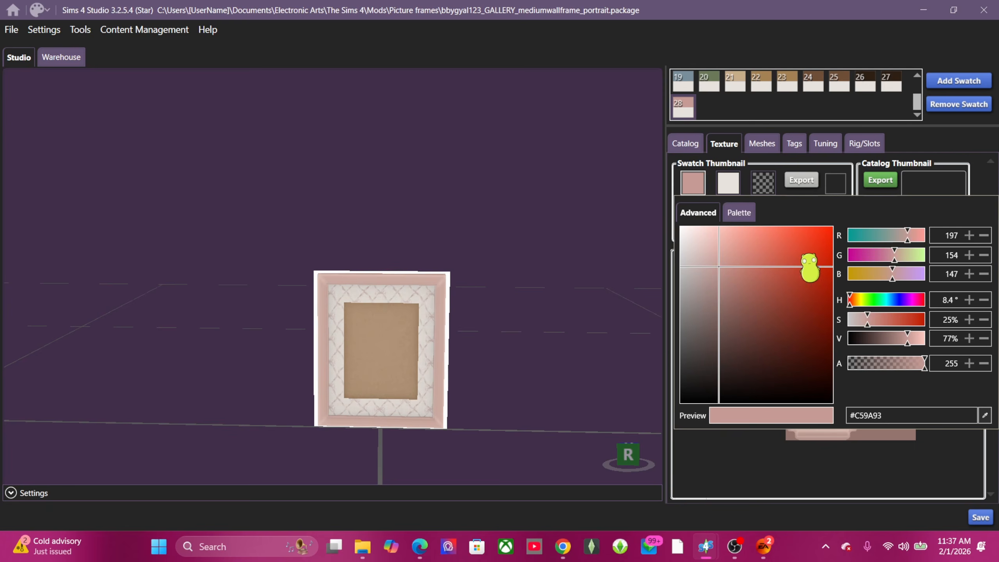
pyautogui.moveTo(718, 267); pyautogui.dragTo(741, 243)
pyautogui.click(727, 184)
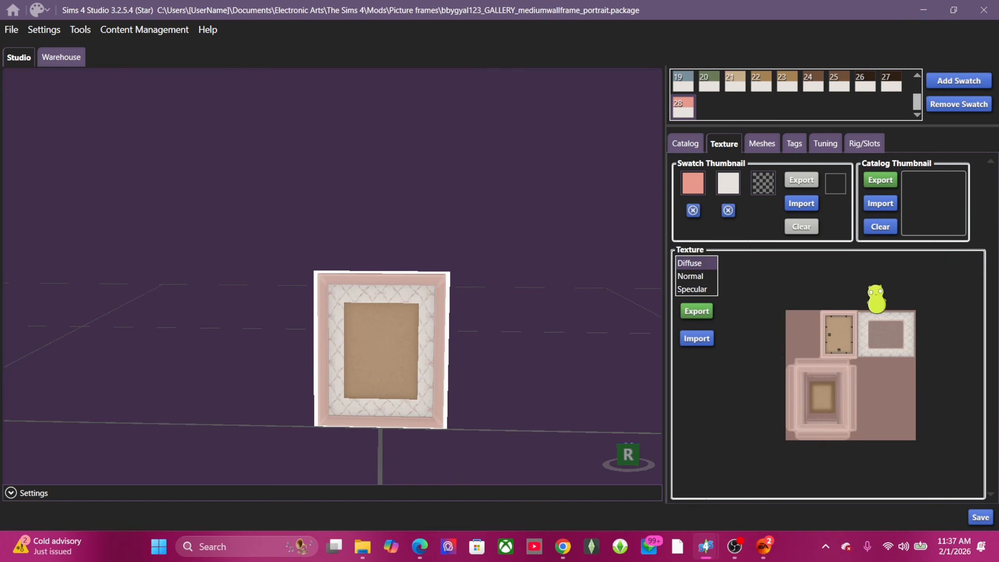
# Step: Set the new swatch's second colour to teal #27AEA3
pyautogui.click(728, 184)
pyautogui.click(893, 235)
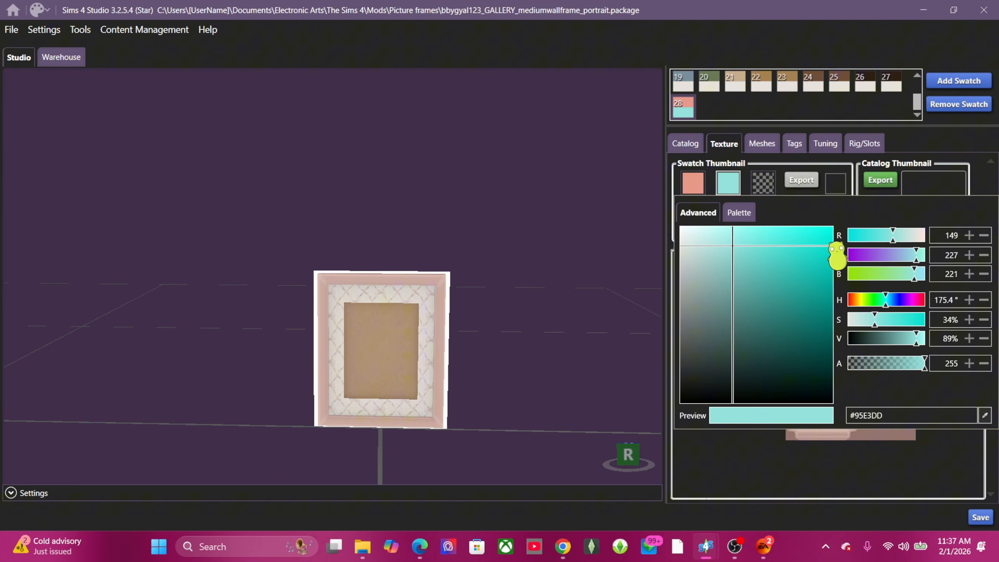
pyautogui.moveTo(732, 247); pyautogui.dragTo(799, 283)
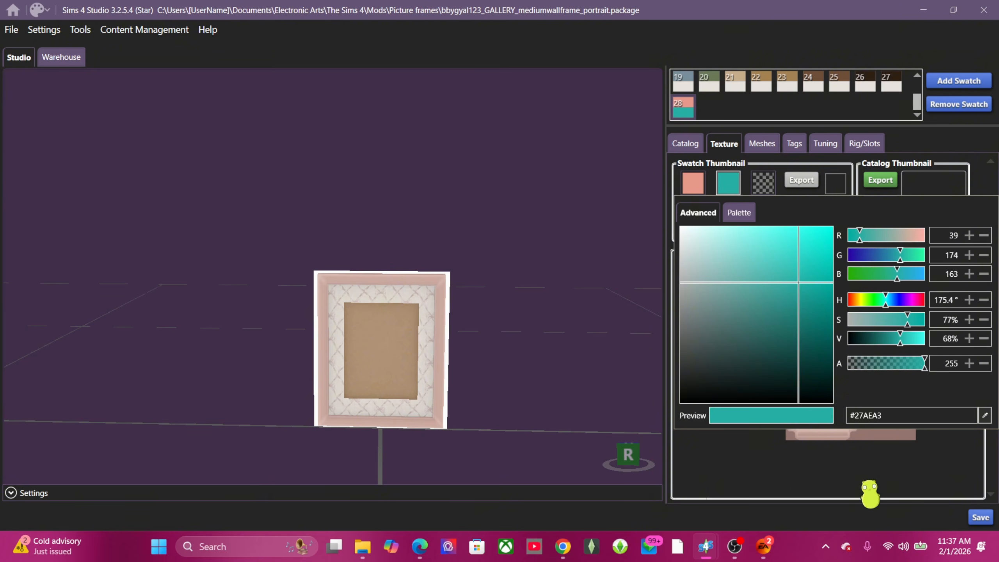
pyautogui.click(870, 492)
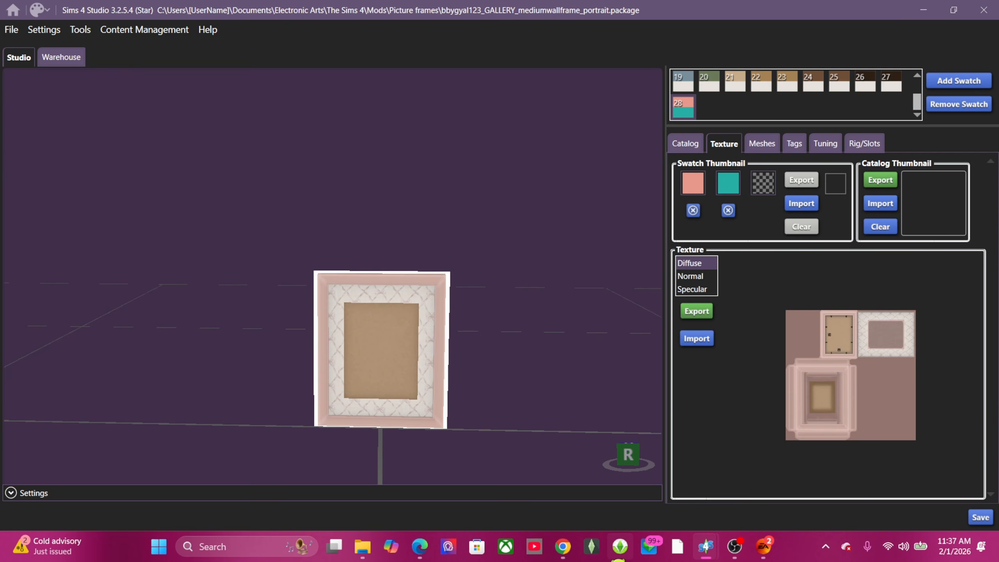
# Step: Bring up Canva's custom-size options and check the texture's dimensions in Skin Guide
pyautogui.click(562, 547)
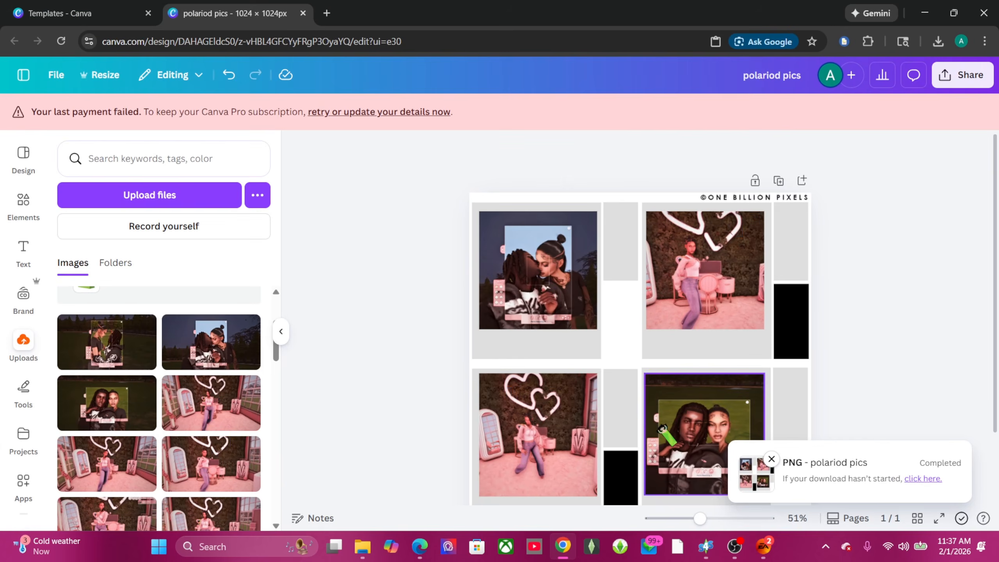
pyautogui.scroll(-2, 371, 338)
pyautogui.scroll(2, 371, 338)
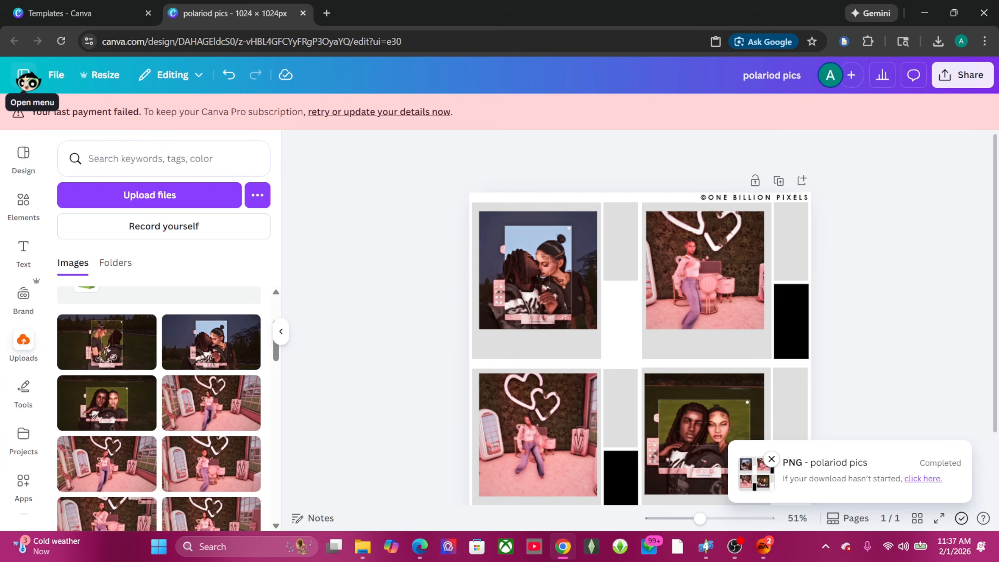
pyautogui.click(23, 157)
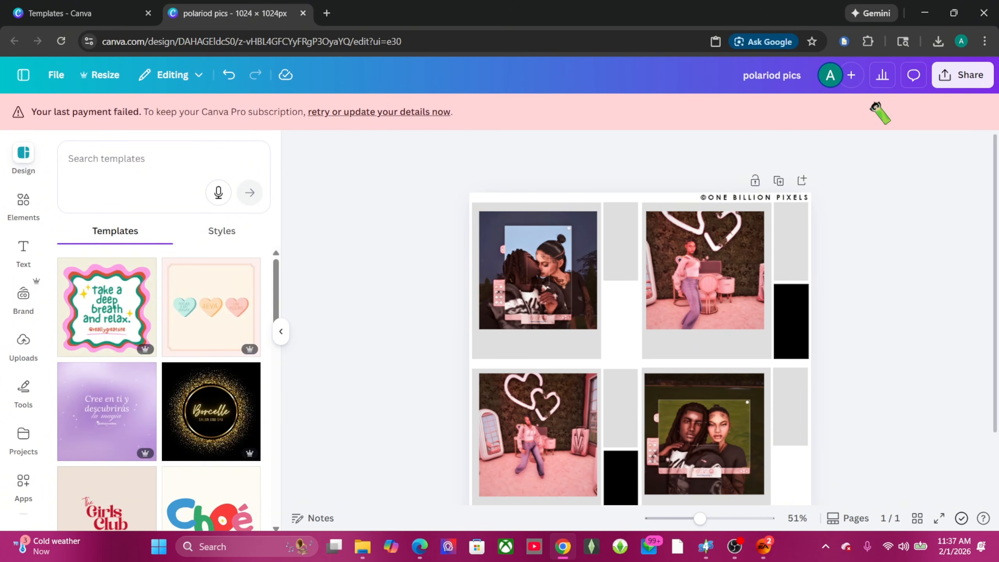
pyautogui.scroll(-3, 330, 208)
pyautogui.click(66, 13)
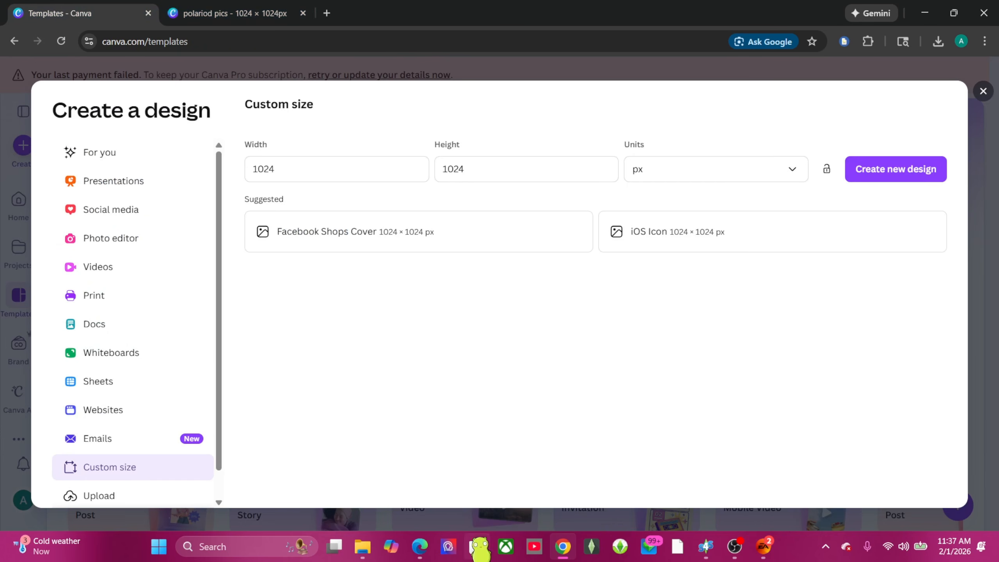
pyautogui.moveTo(362, 547)
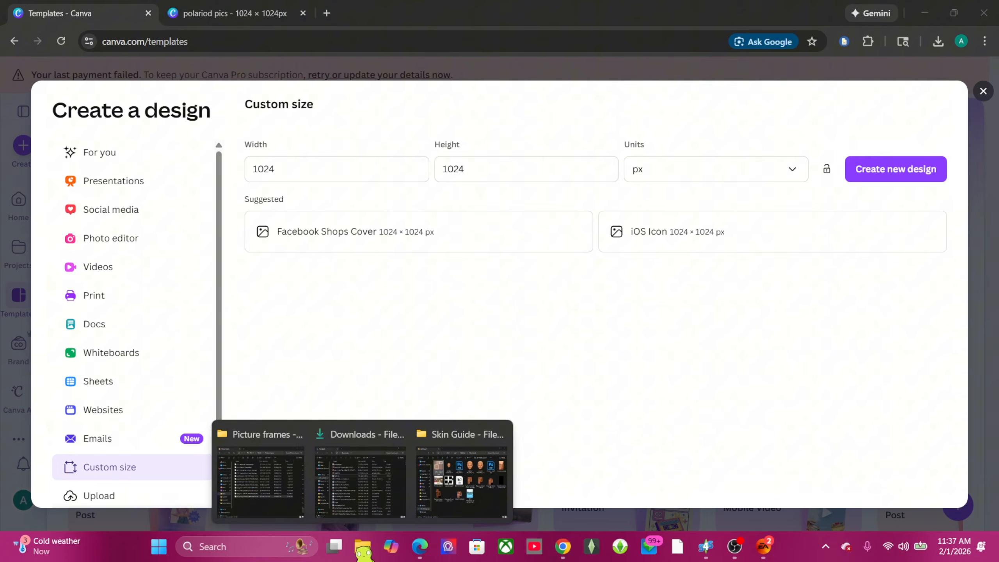
pyautogui.click(464, 486)
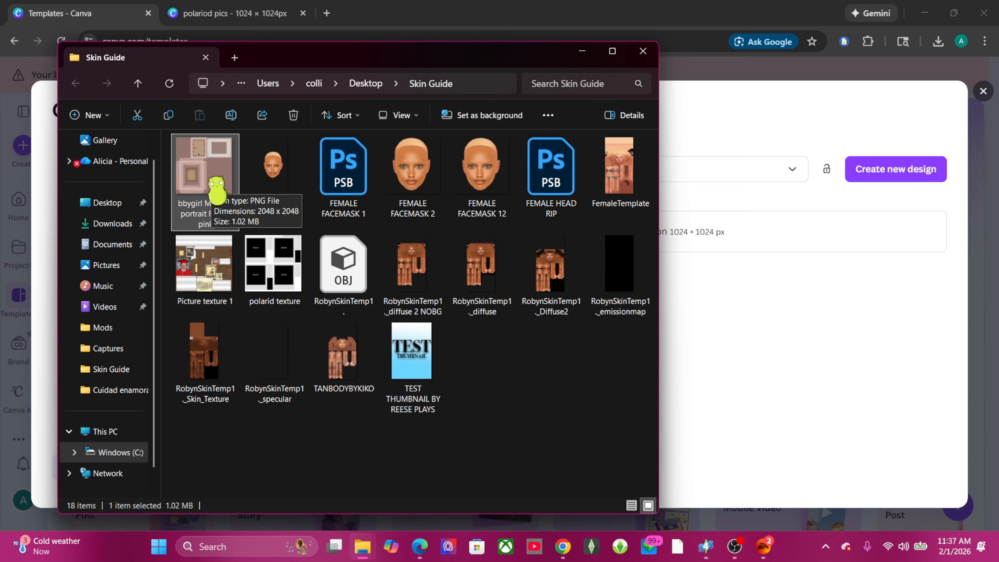
pyautogui.click(739, 364)
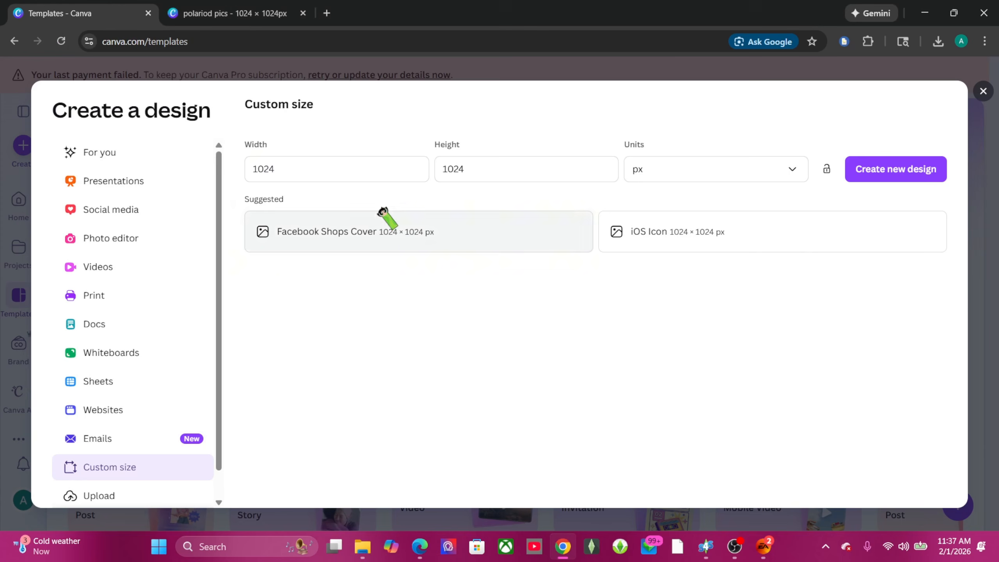
# Step: Enter 2048 × 2048 px as the custom size and create the new design
pyautogui.click(365, 169)
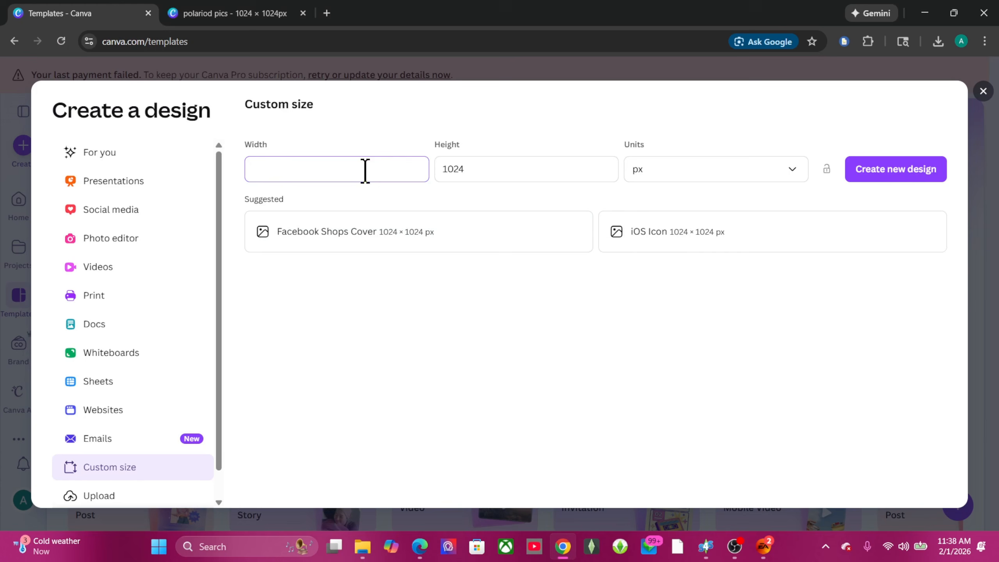
pyautogui.write('2048')
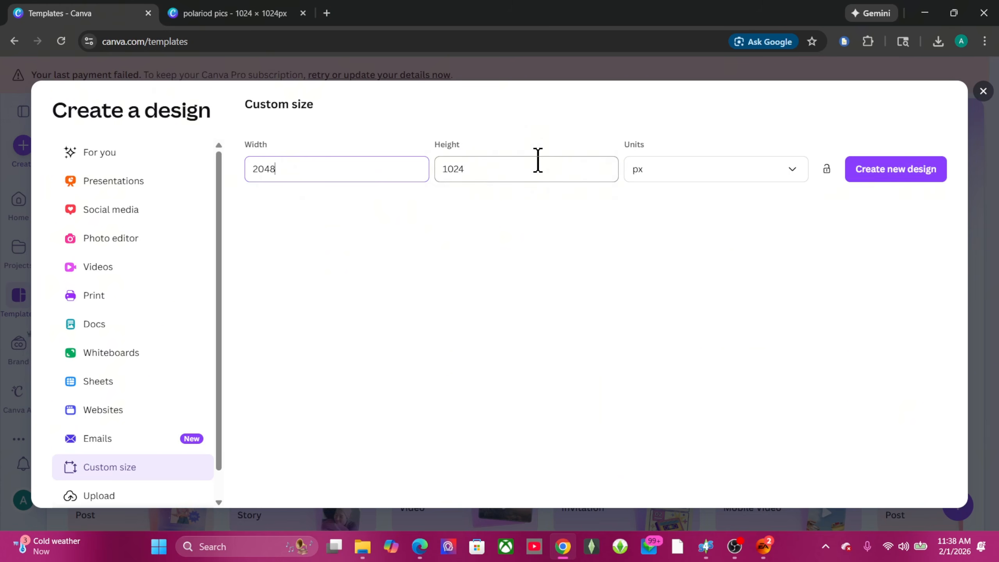
pyautogui.click(537, 159)
pyautogui.press('BackSpace')
pyautogui.write('2')
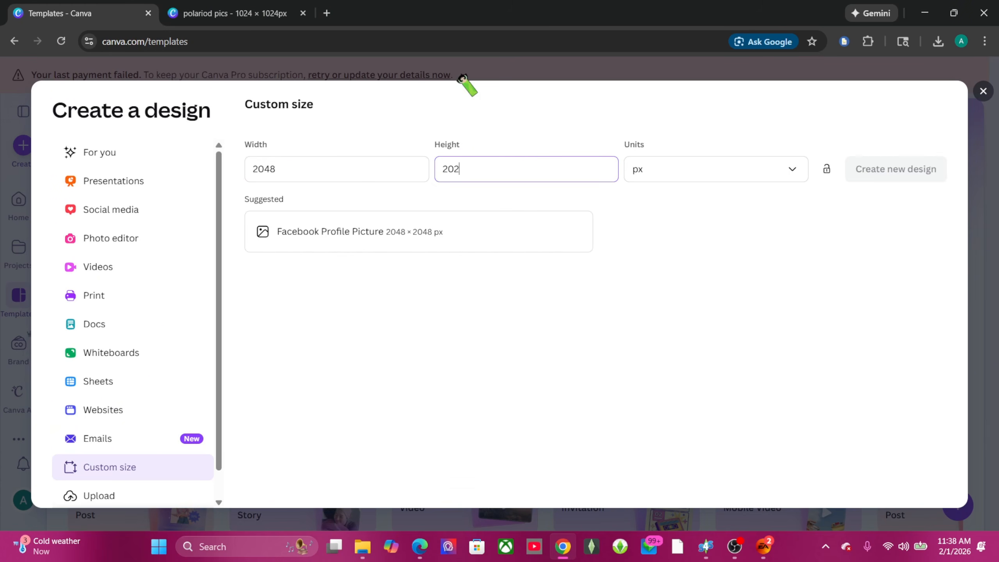
pyautogui.press('BackSpace')
pyautogui.write('48')
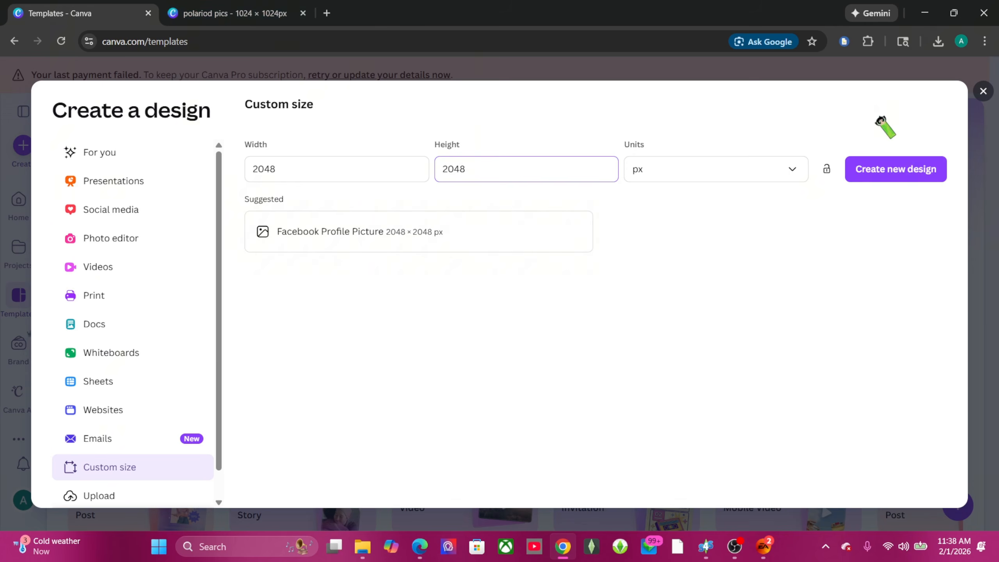
pyautogui.click(855, 170)
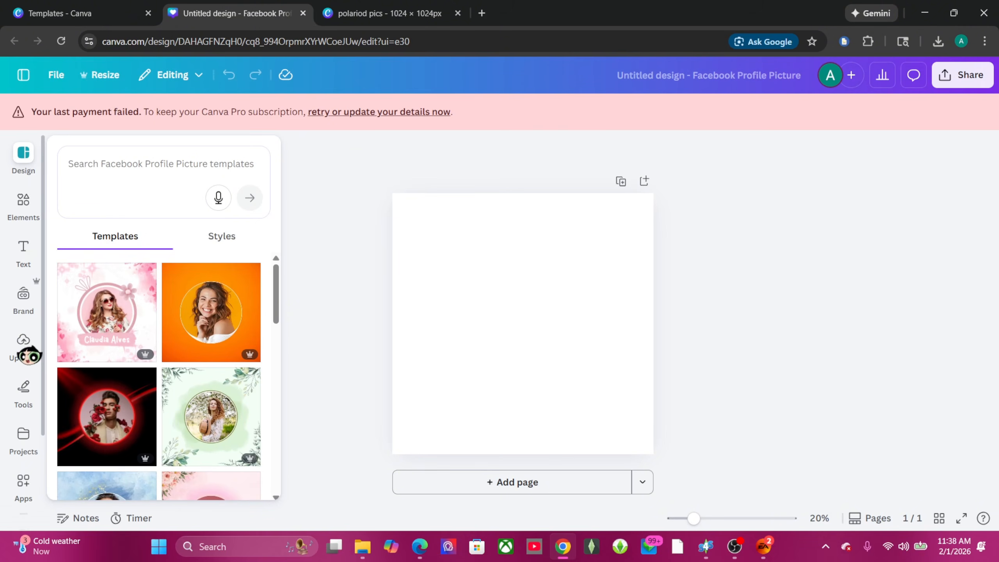
pyautogui.click(23, 342)
# Step: Upload the 'bbygirl Meduim portrait Frame pink' texture from Desktop > Skin Guide
pyautogui.click(146, 196)
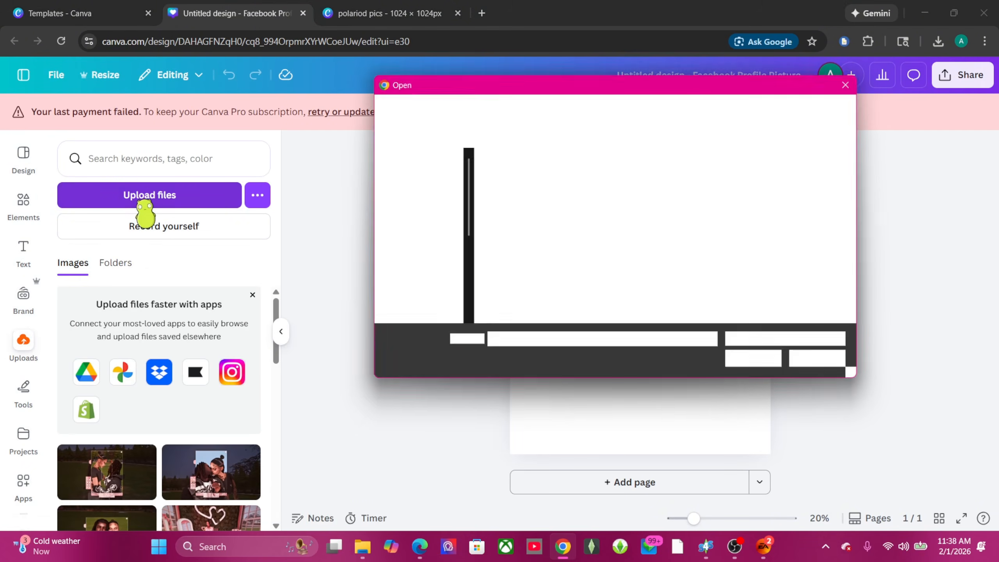
pyautogui.scroll(-10, 151, 478)
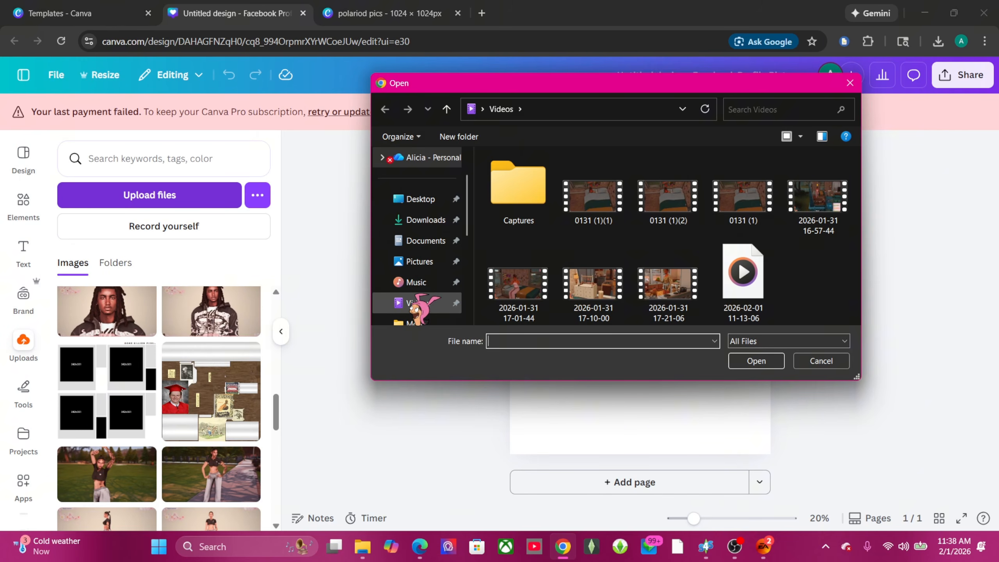
pyautogui.click(420, 199)
pyautogui.scroll(-2, 564, 243)
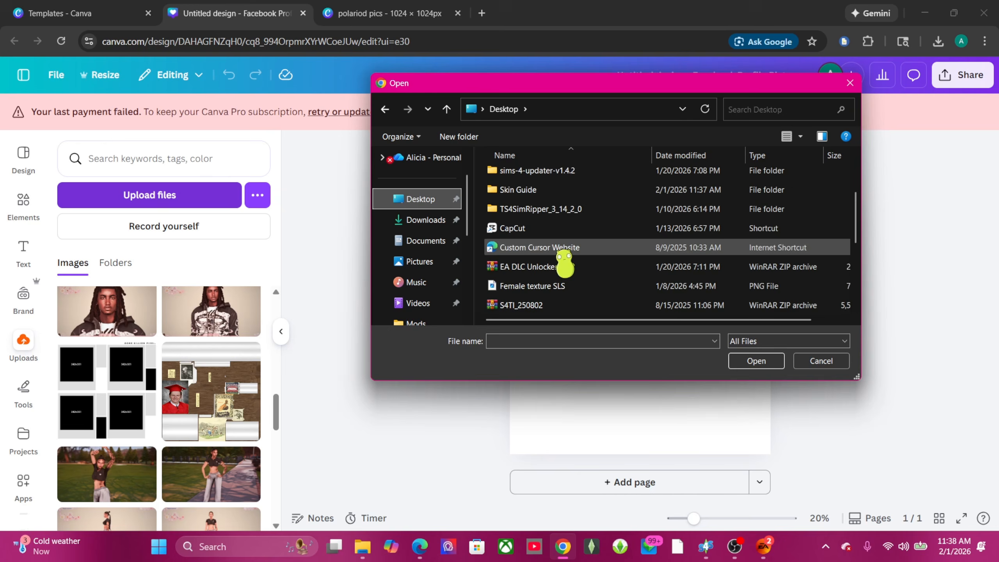
pyautogui.scroll(3, 561, 251)
pyautogui.doubleClick(561, 231)
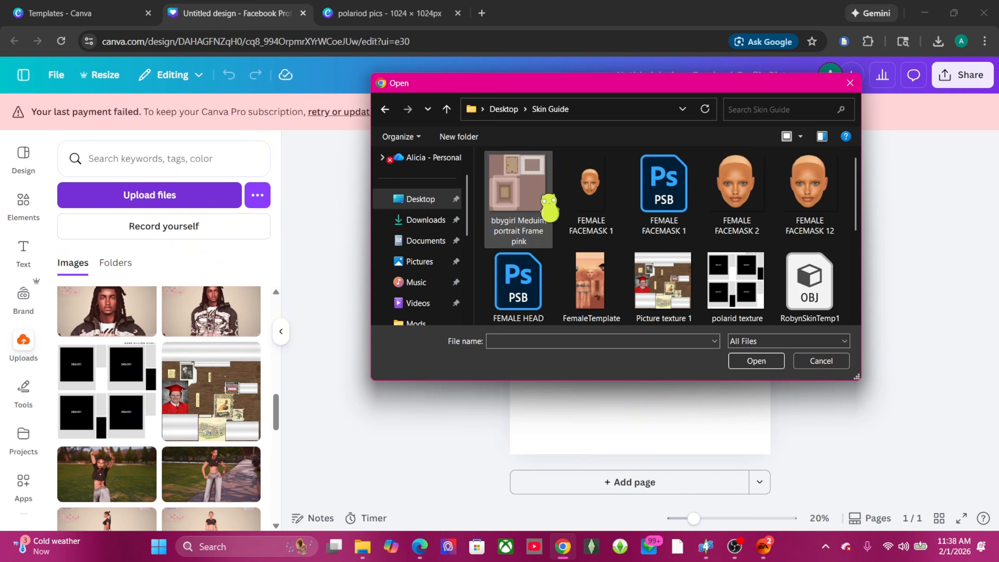
pyautogui.moveTo(549, 207); pyautogui.dragTo(237, 354)
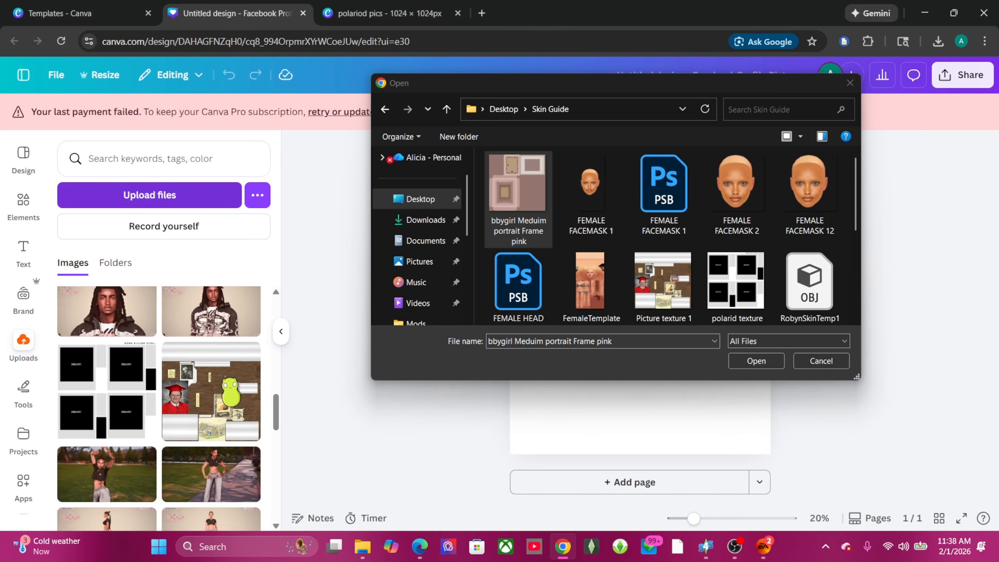
pyautogui.click(847, 83)
# Step: Place the texture on the page, align it top-left and enlarge it to fill
pyautogui.scroll(10, 140, 409)
pyautogui.scroll(-2, 138, 408)
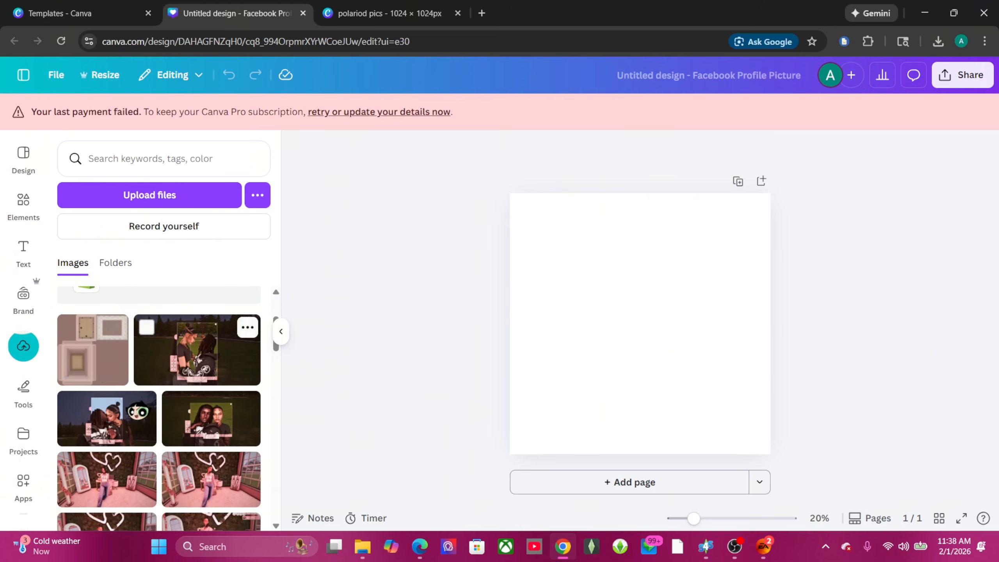
pyautogui.moveTo(92, 349); pyautogui.dragTo(585, 288)
pyautogui.moveTo(649, 278); pyautogui.dragTo(604, 230)
pyautogui.moveTo(704, 387); pyautogui.dragTo(771, 453)
# Step: Place a landscape placeholder in the lower pink frame's opening, sized to about 408 x 522
pyautogui.click(857, 397)
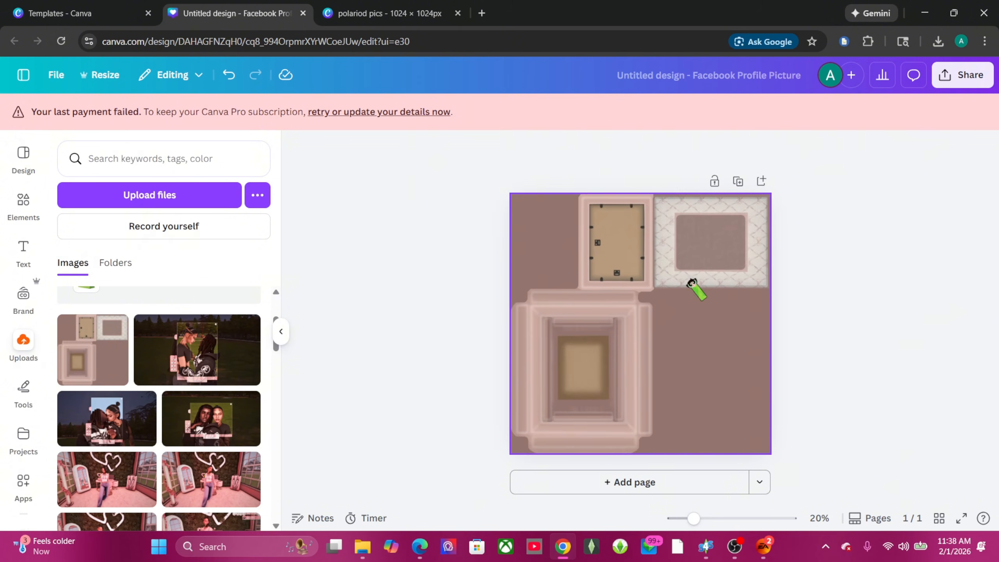
pyautogui.click(23, 200)
pyautogui.moveTo(84, 342); pyautogui.dragTo(589, 386)
pyautogui.moveTo(704, 519)
pyautogui.mouseDown()
pyautogui.moveTo(725, 518)
pyautogui.moveTo(700, 518)
pyautogui.mouseUp()
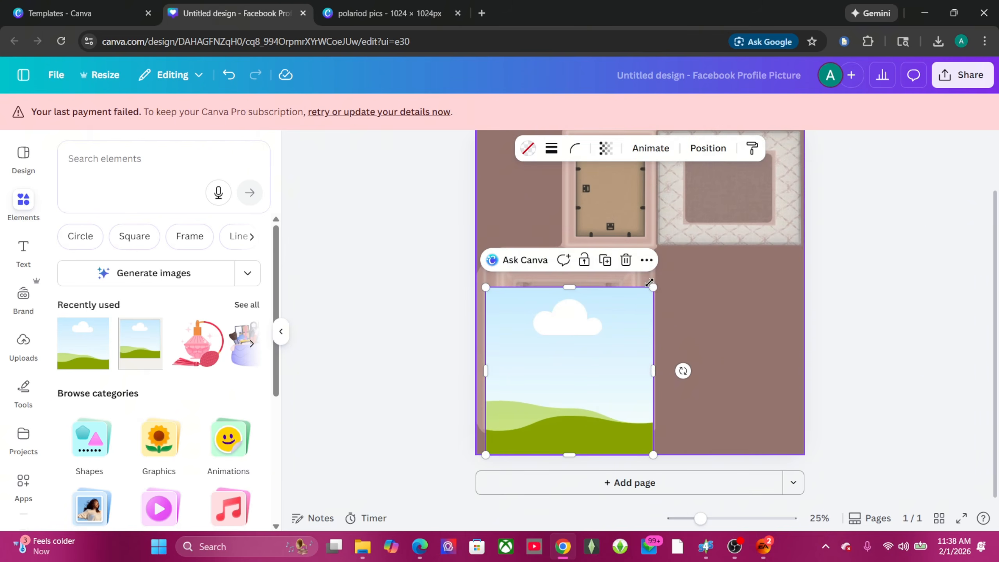
pyautogui.moveTo(653, 290); pyautogui.dragTo(558, 379)
pyautogui.moveTo(507, 416); pyautogui.dragTo(601, 346)
pyautogui.moveTo(569, 376); pyautogui.dragTo(575, 389)
pyautogui.click(938, 344)
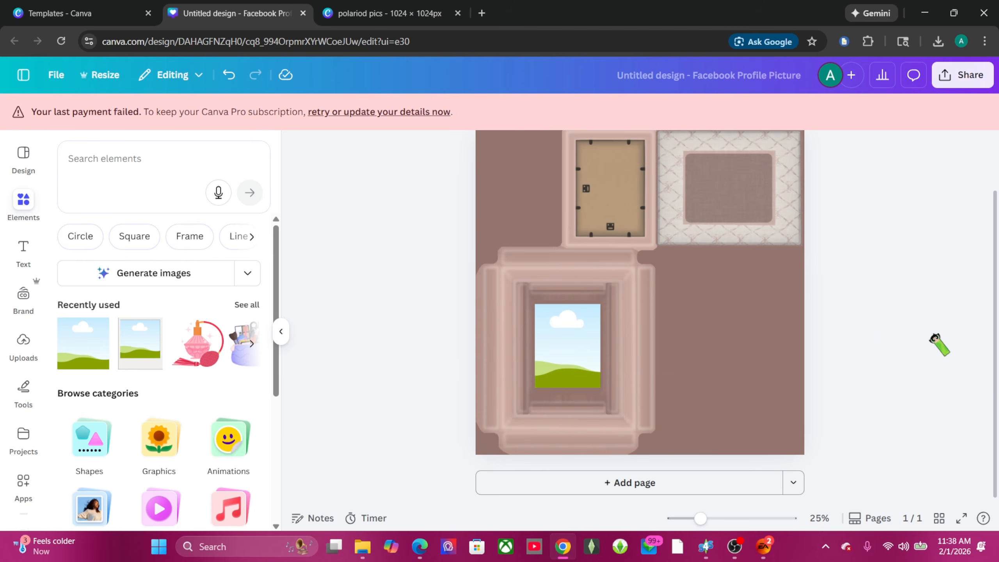
pyautogui.click(23, 342)
# Step: Drop the uploaded outdoor Sim photo into the lower frame, replacing the landscape placeholder
pyautogui.moveTo(700, 518)
pyautogui.mouseDown()
pyautogui.moveTo(729, 517)
pyautogui.moveTo(698, 518)
pyautogui.moveTo(708, 518)
pyautogui.mouseUp()
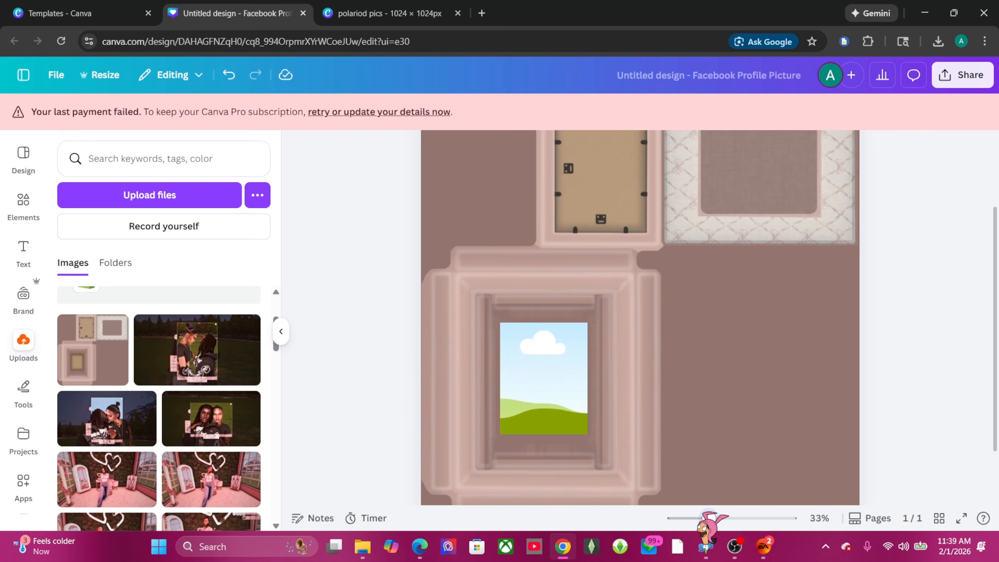
pyautogui.scroll(-5, 212, 417)
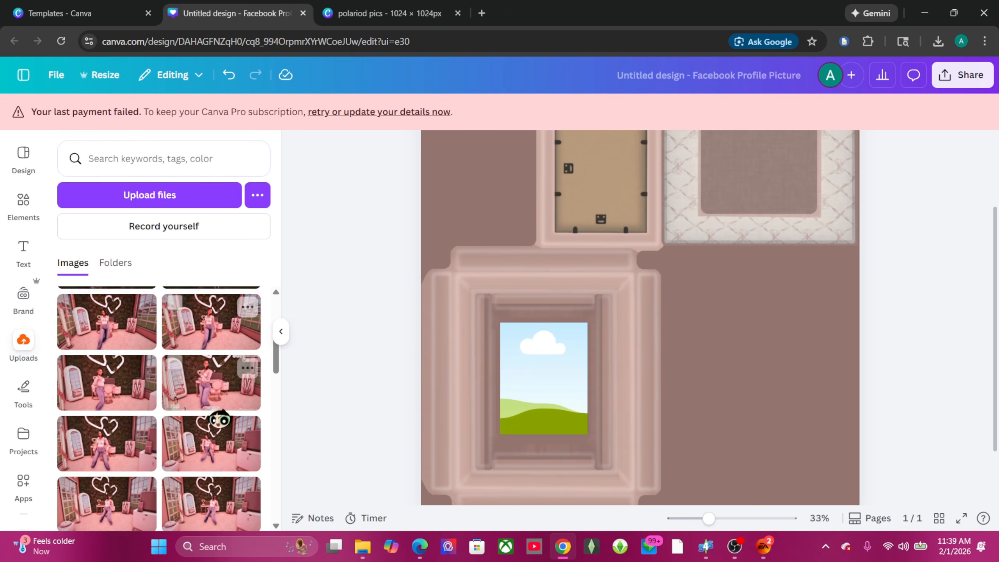
pyautogui.scroll(-5, 179, 453)
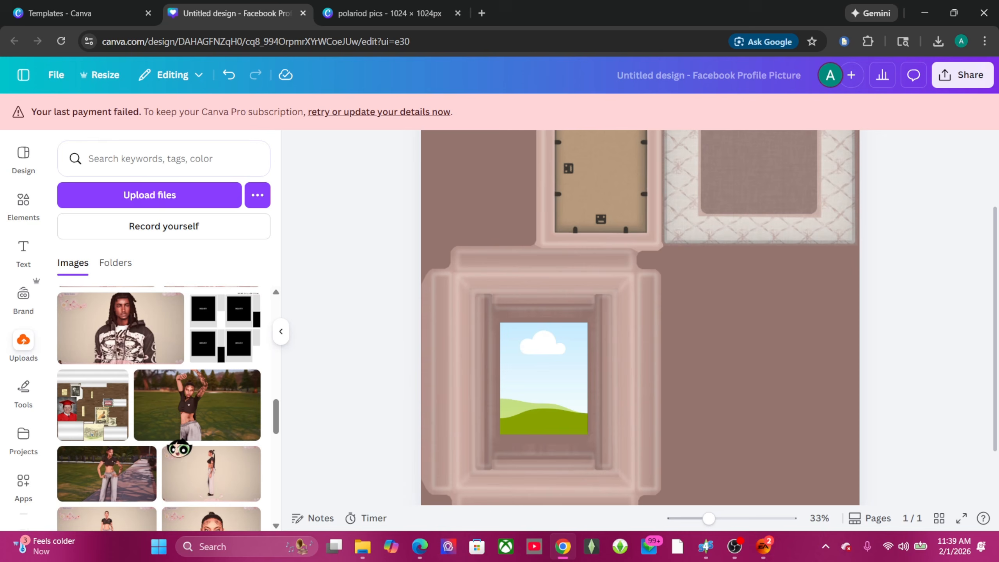
pyautogui.scroll(-3, 189, 405)
pyautogui.scroll(2, 189, 405)
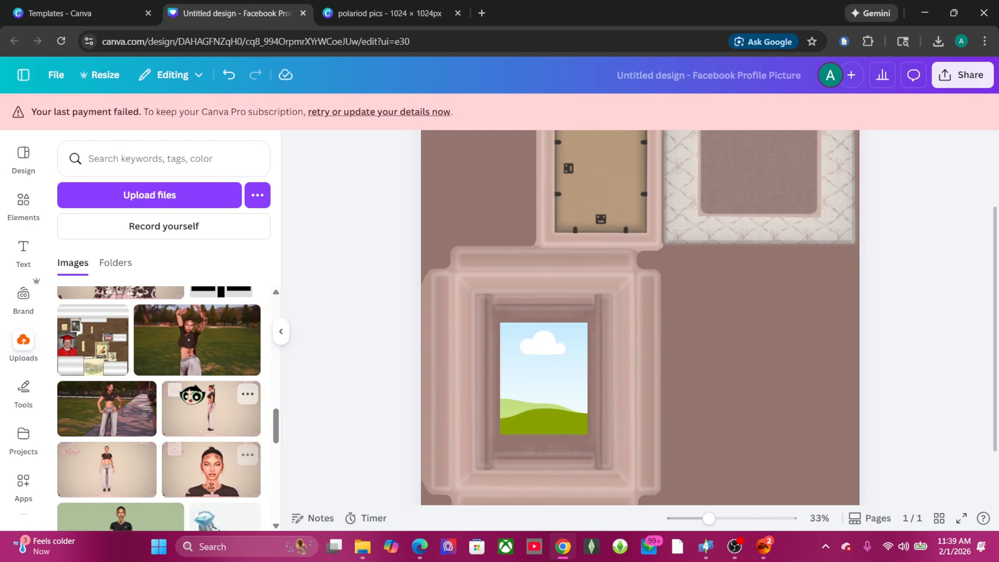
pyautogui.moveTo(193, 340); pyautogui.dragTo(486, 342)
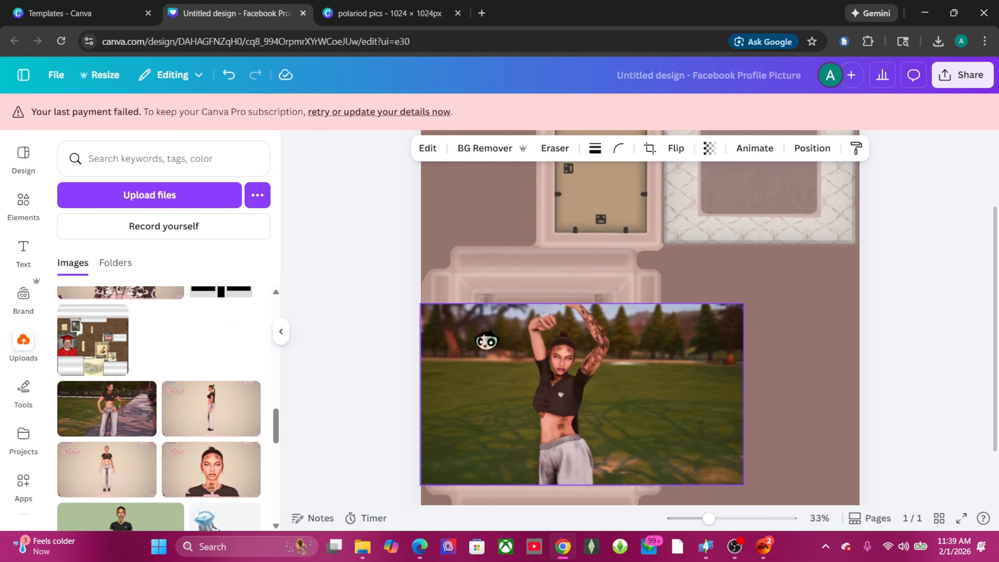
pyautogui.moveTo(592, 401); pyautogui.dragTo(550, 380)
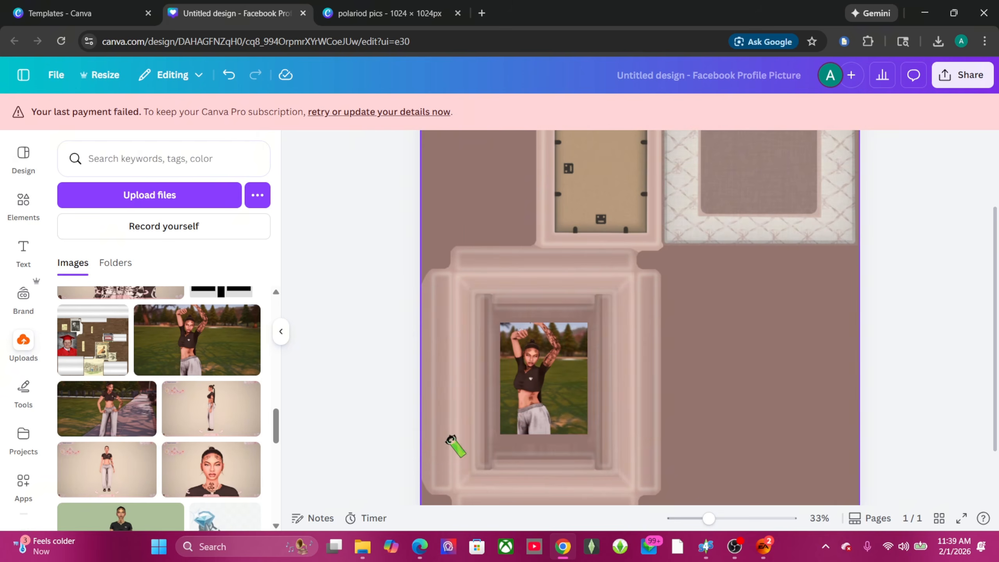
pyautogui.scroll(3, 906, 443)
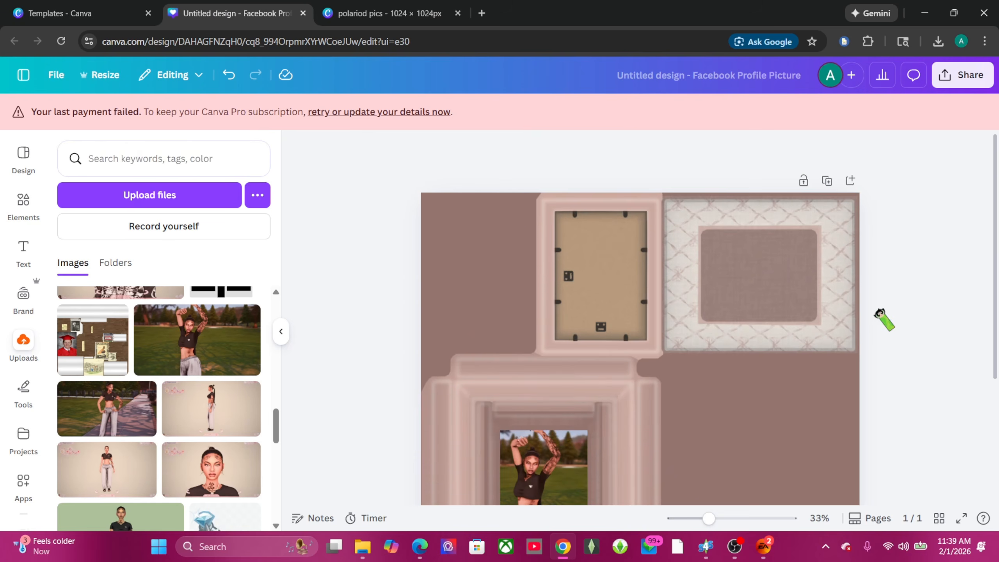
pyautogui.click(762, 86)
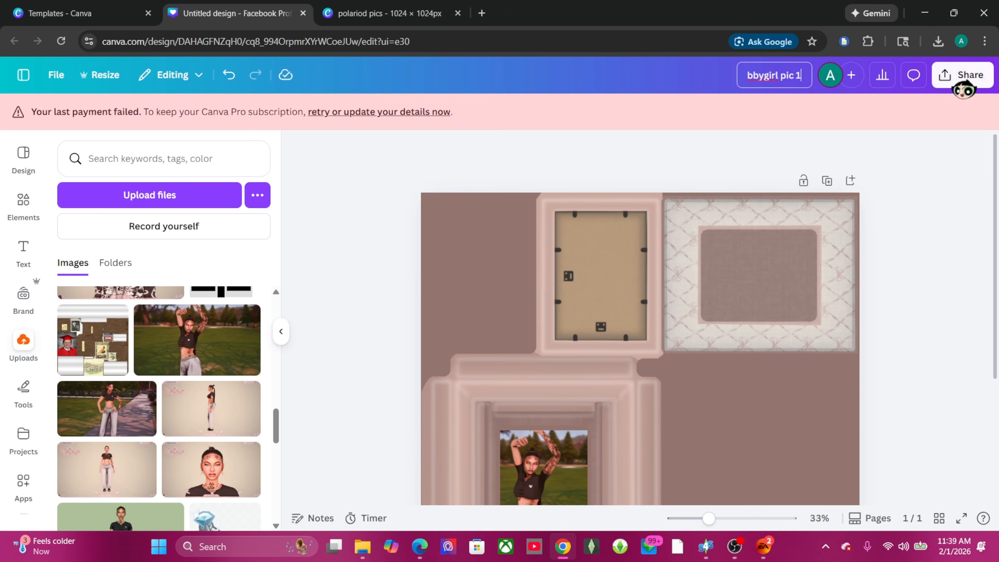
# Step: Title the design 'bbygirl pic 1', download it as a PNG, and zoom out to 21%
pyautogui.click(963, 75)
pyautogui.click(761, 344)
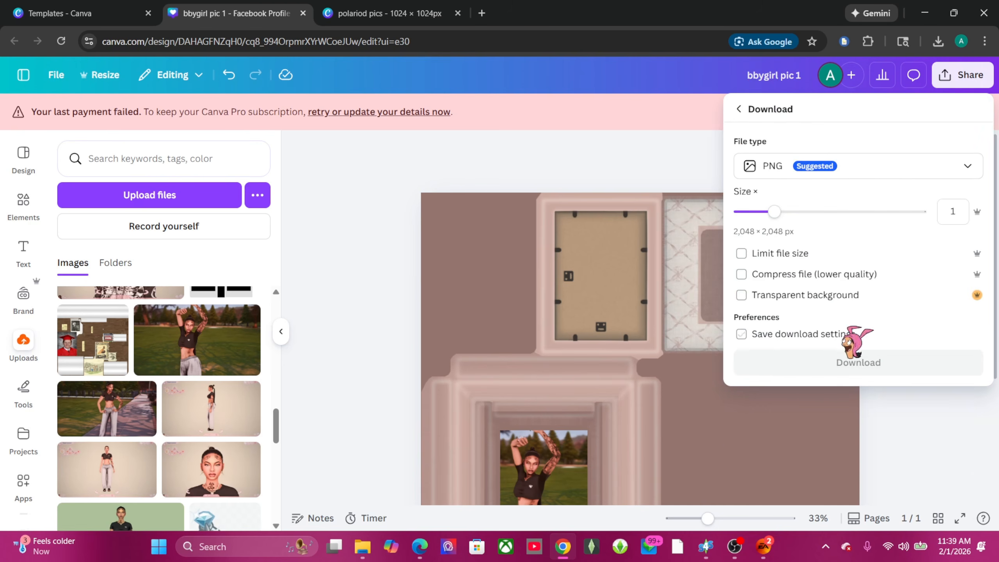
pyautogui.click(879, 363)
pyautogui.scroll(-4, 448, 334)
pyautogui.scroll(2, 448, 336)
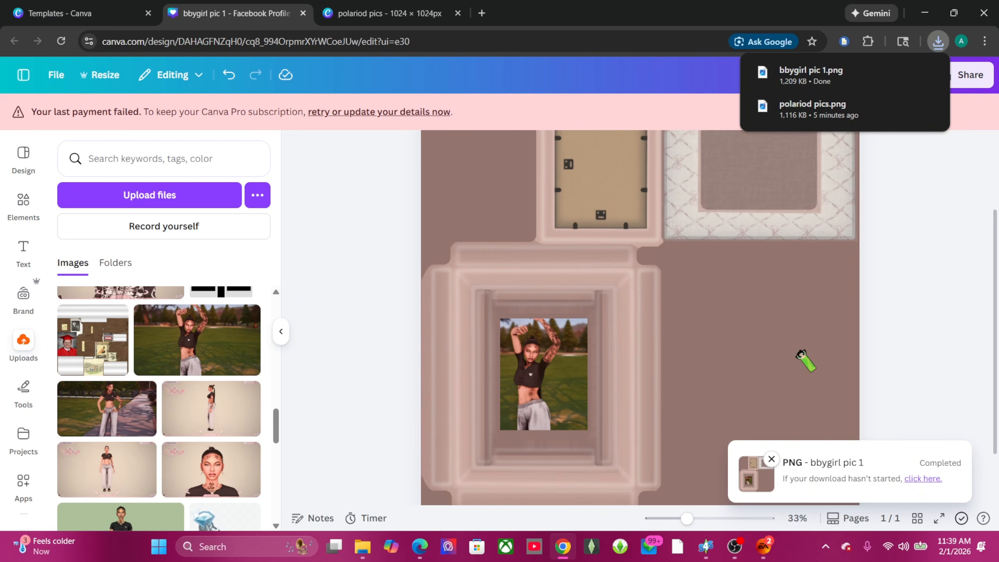
pyautogui.moveTo(686, 518); pyautogui.dragTo(672, 519)
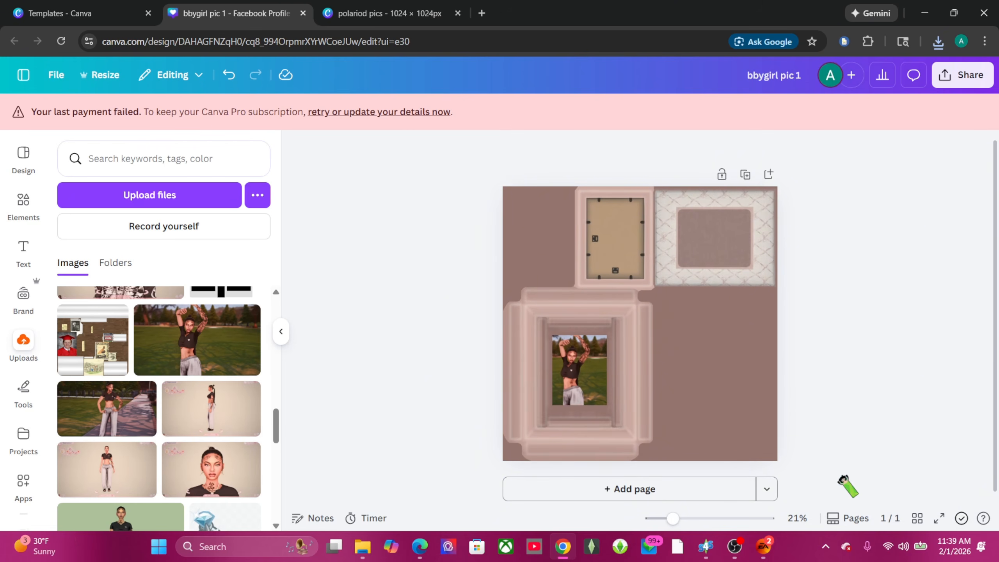
# Step: Import 'bbygirl pic 1' from Downloads as swatch 28's frame texture and inspect the preview
pyautogui.moveTo(708, 547)
pyautogui.click(752, 508)
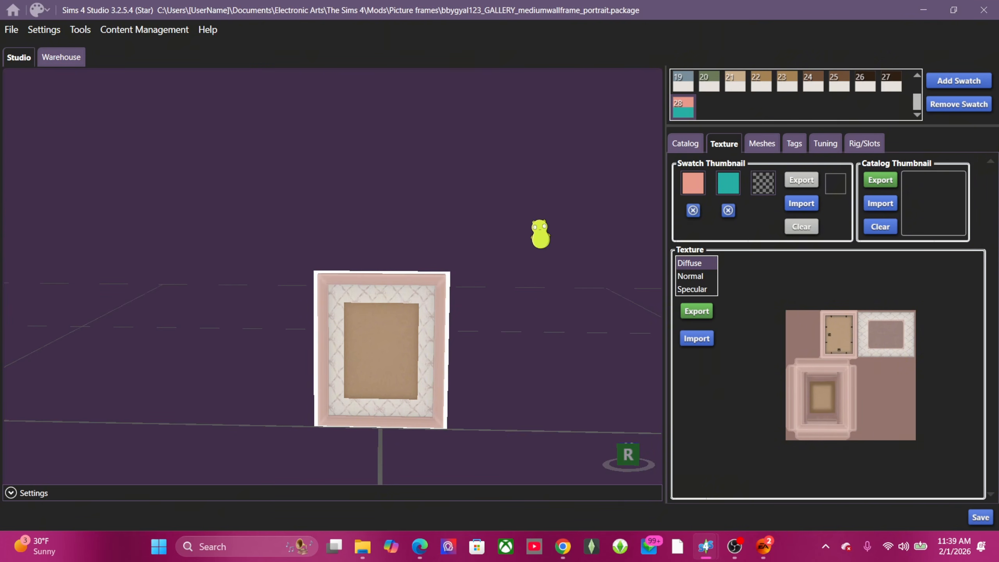
pyautogui.click(696, 338)
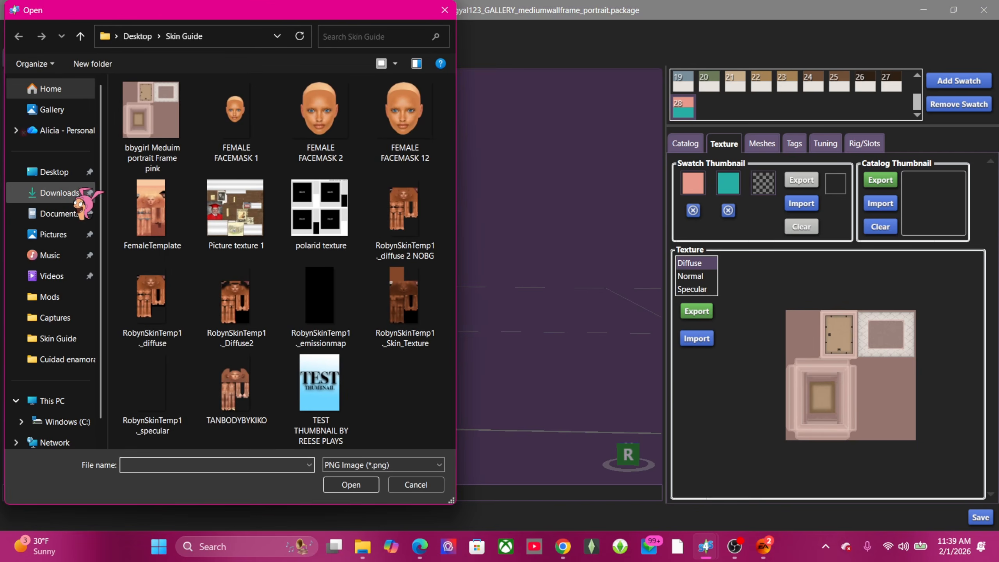
pyautogui.click(59, 192)
pyautogui.click(154, 121)
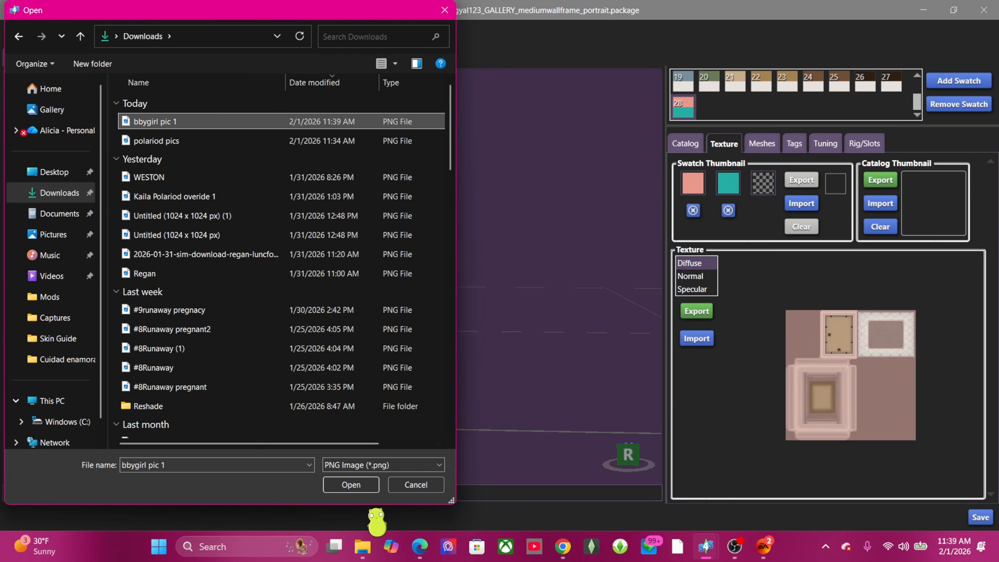
pyautogui.click(367, 485)
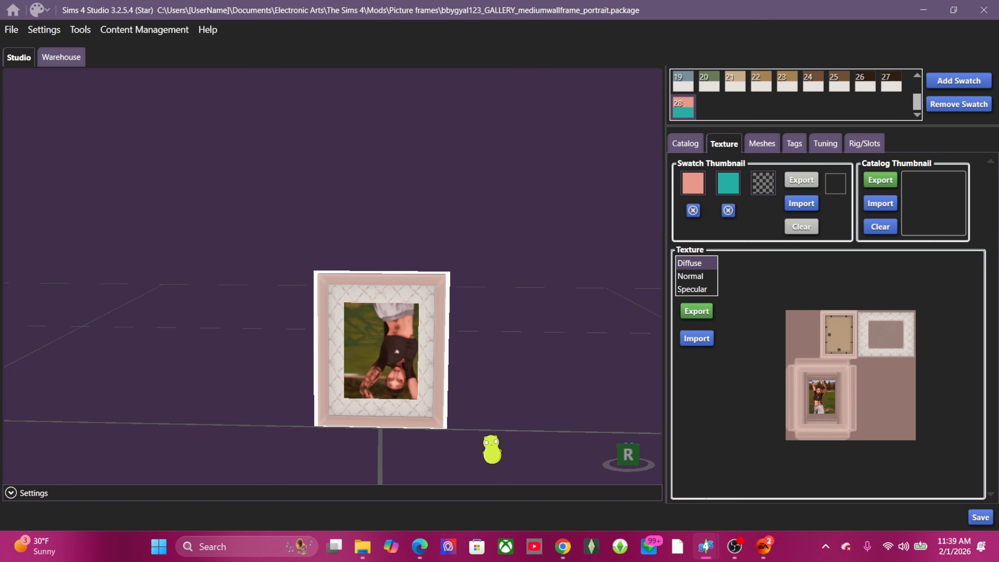
pyautogui.moveTo(405, 368); pyautogui.dragTo(533, 341)
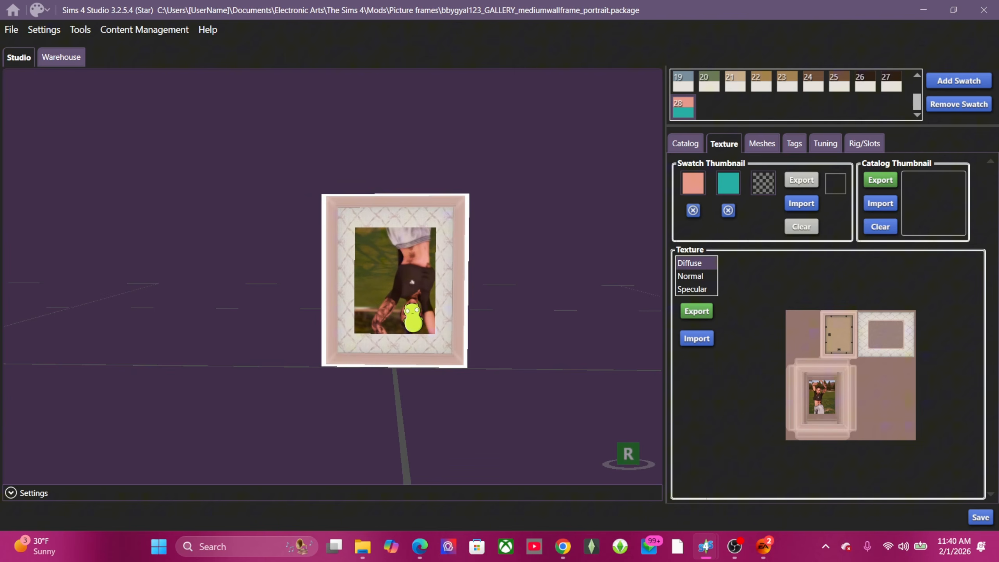
pyautogui.moveTo(491, 352); pyautogui.dragTo(502, 370)
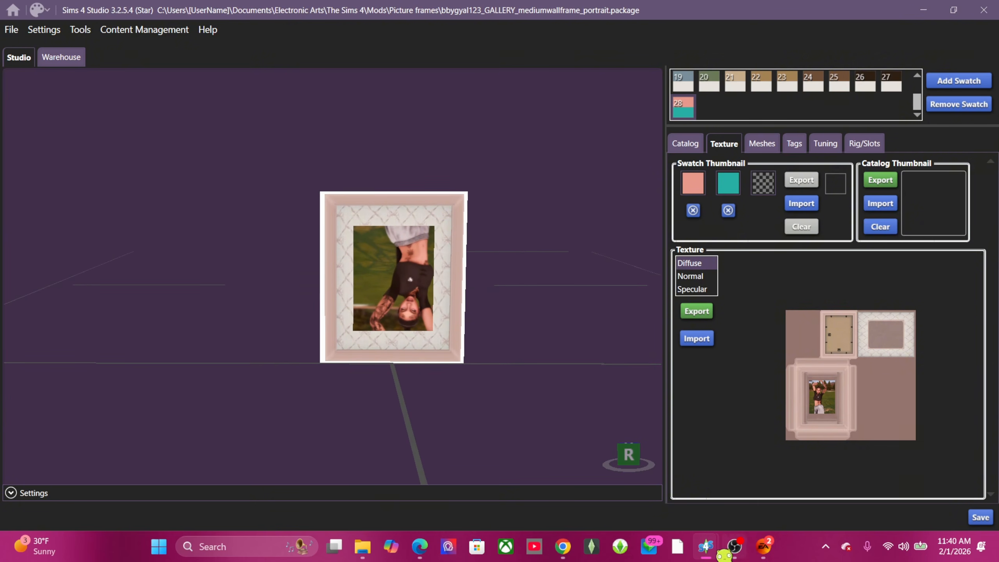
# Step: Flip the Sim photo inside the frame vertically in Canva
pyautogui.click(566, 547)
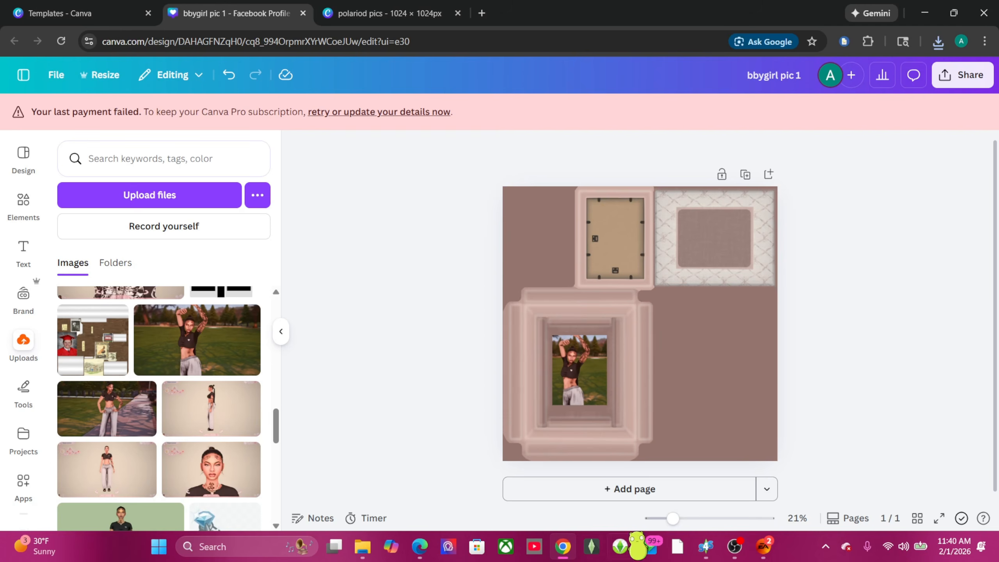
pyautogui.click(593, 377)
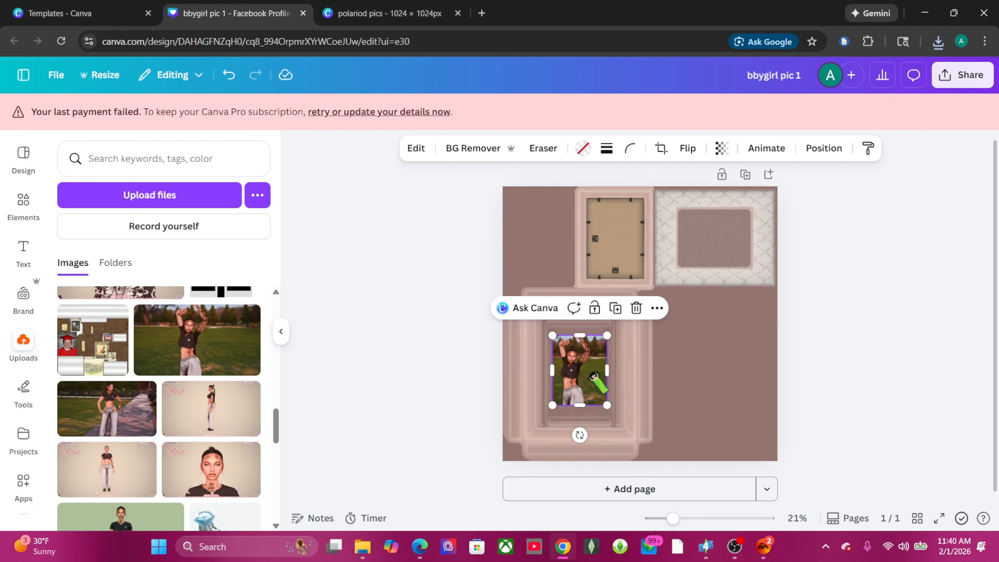
pyautogui.click(686, 154)
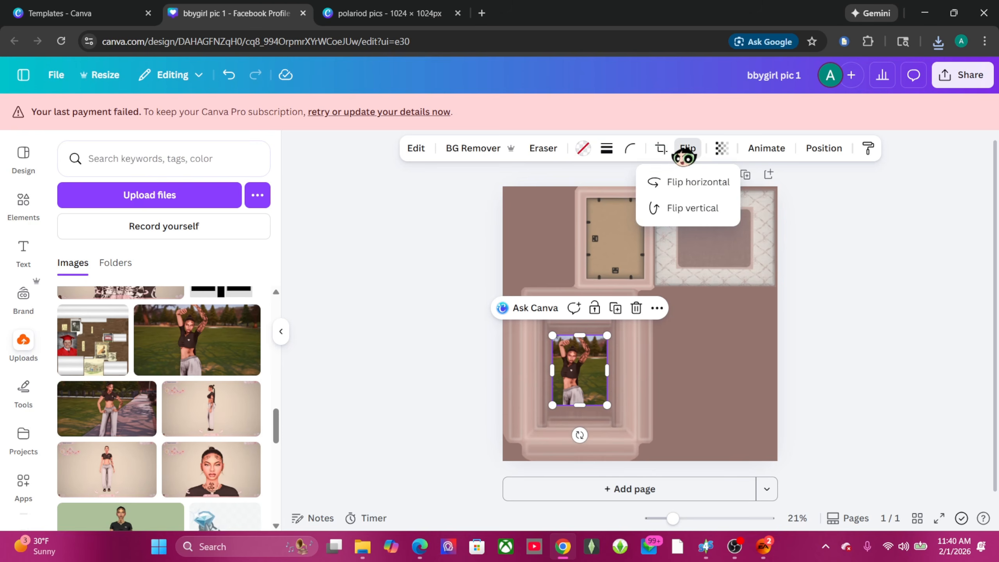
pyautogui.click(681, 210)
pyautogui.click(810, 331)
pyautogui.click(854, 335)
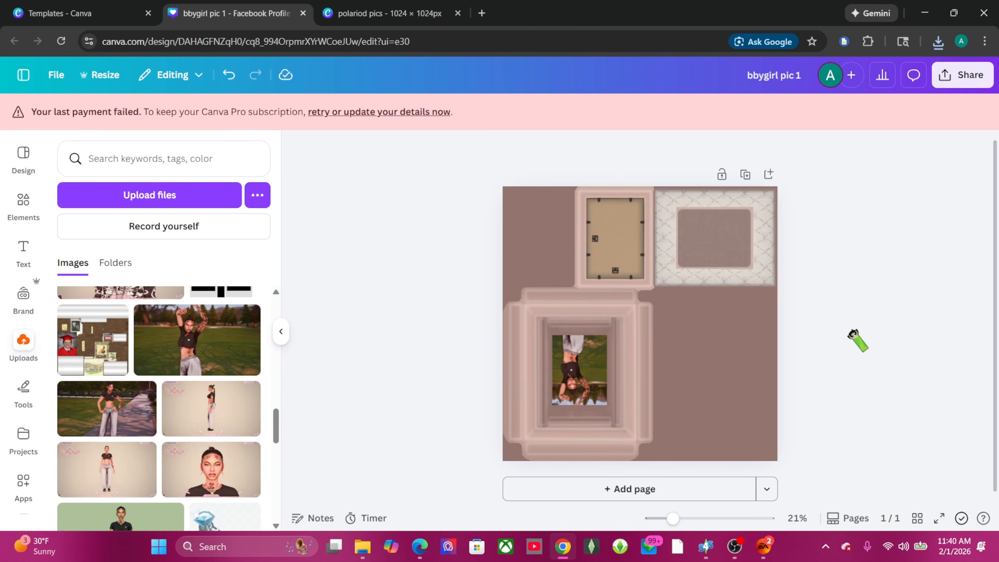
# Step: Download the flipped design again as the PNG 'bbygirl pic 1 (1).png'
pyautogui.click(963, 75)
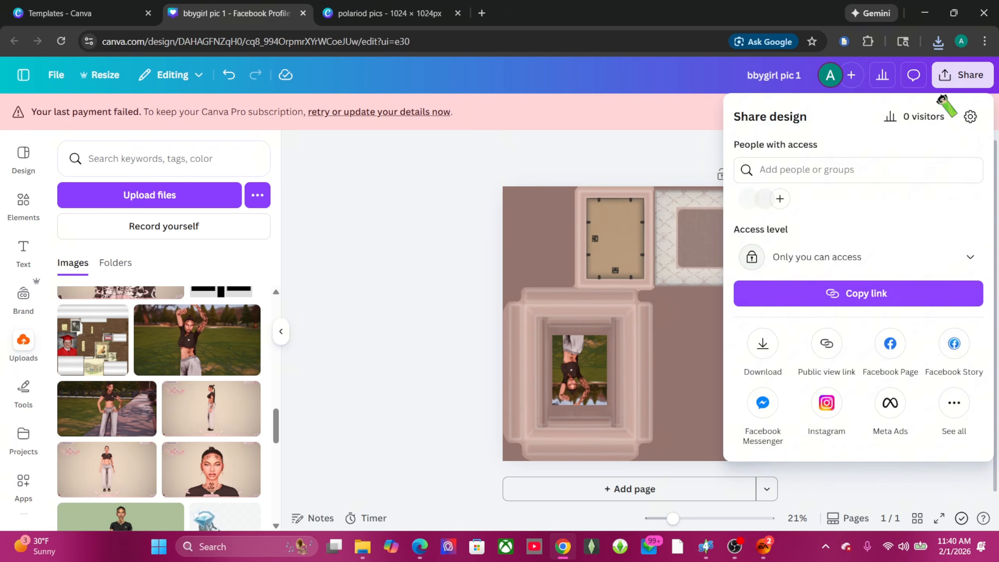
pyautogui.click(763, 344)
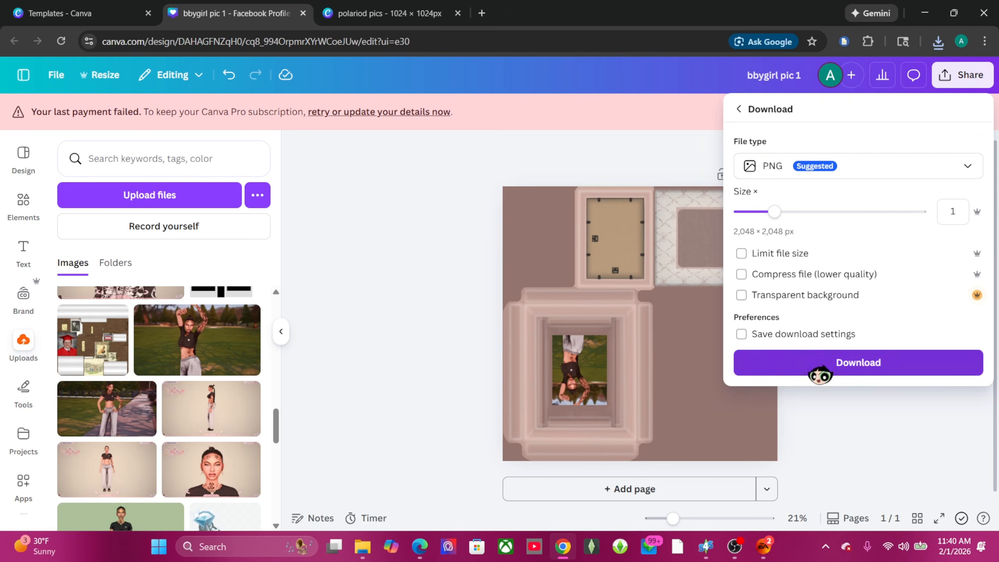
pyautogui.click(820, 364)
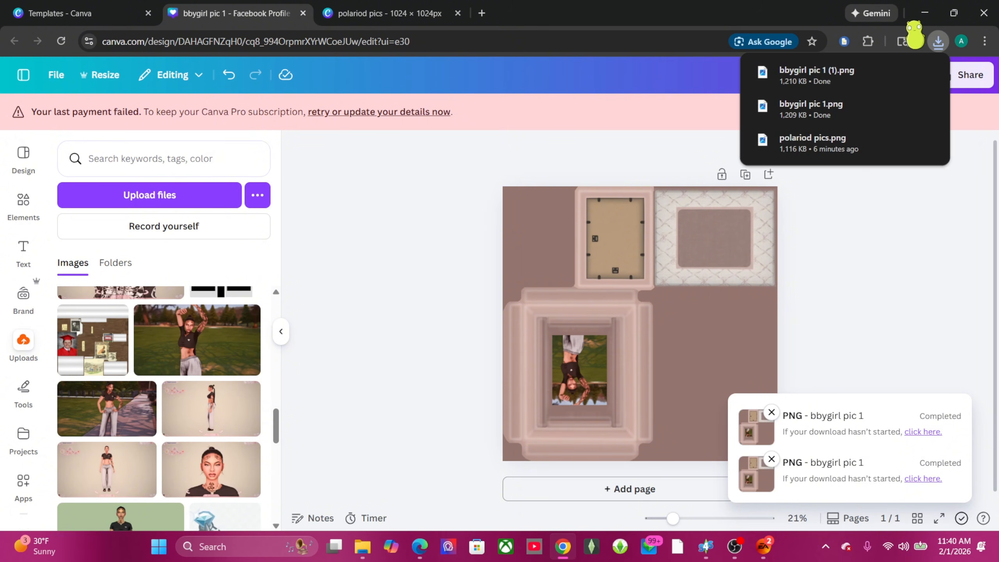
pyautogui.click(925, 13)
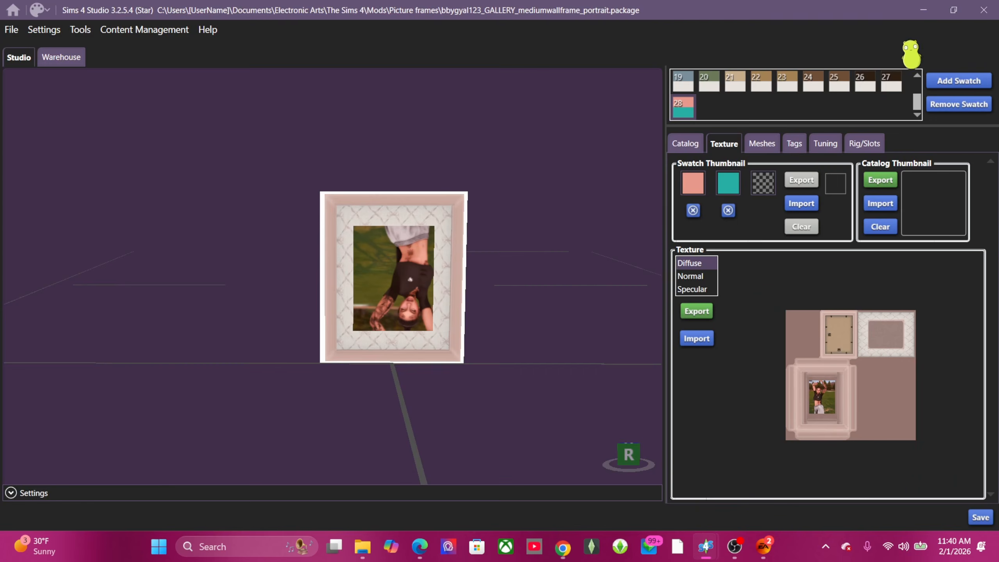
# Step: Import the flipped 'bbygirl pic 1 (1)' as the frame texture so the photo shows upright
pyautogui.click(698, 339)
pyautogui.click(263, 122)
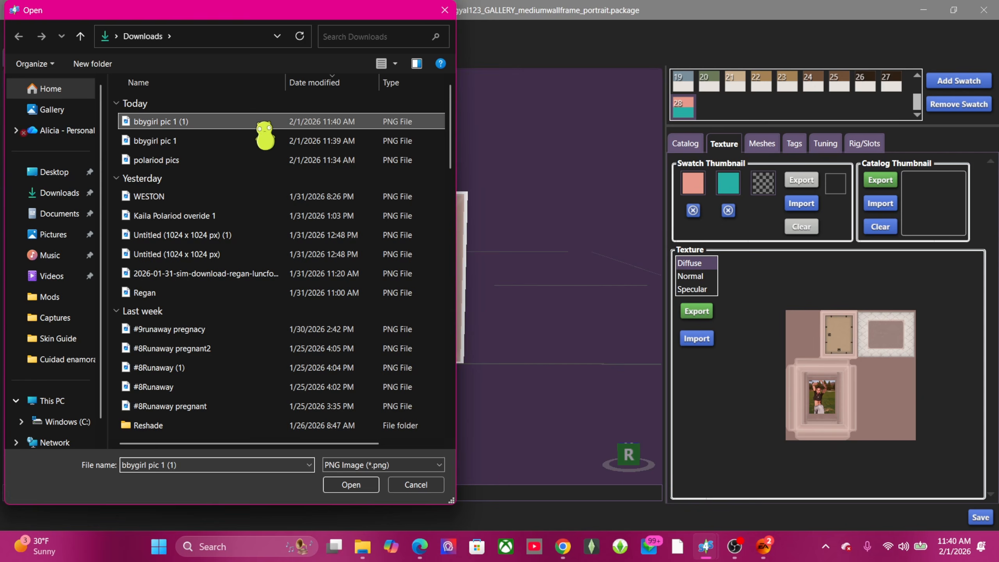
pyautogui.click(350, 484)
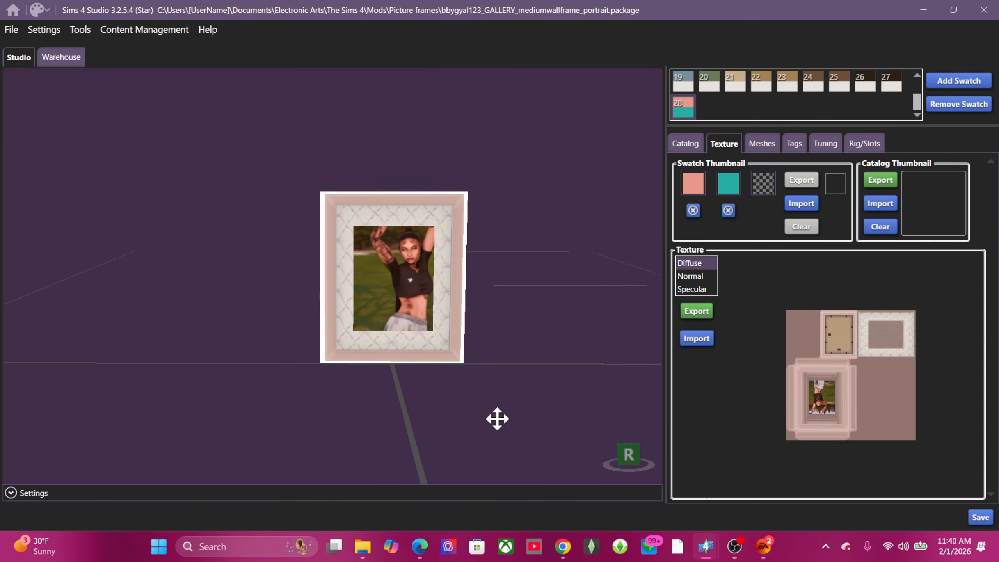
pyautogui.moveTo(495, 417); pyautogui.dragTo(691, 399)
pyautogui.moveTo(691, 399); pyautogui.dragTo(521, 377, button='right')
# Step: Check the upright photo in the preview and save the wall frame package
pyautogui.scroll(3, 522, 384)
pyautogui.scroll(-1, 535, 380)
pyautogui.scroll(-3, 535, 378)
pyautogui.scroll(2, 521, 375)
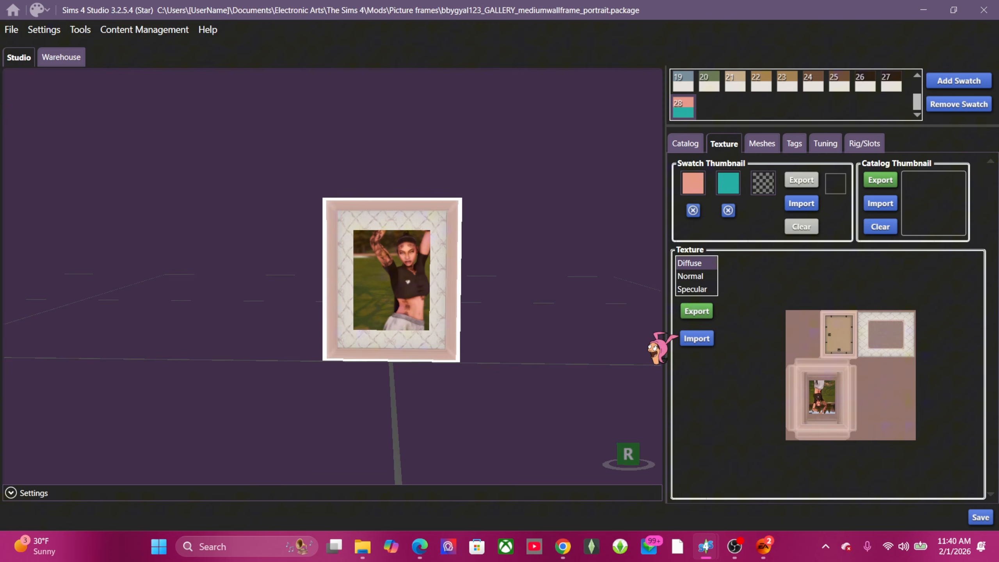
pyautogui.click(981, 517)
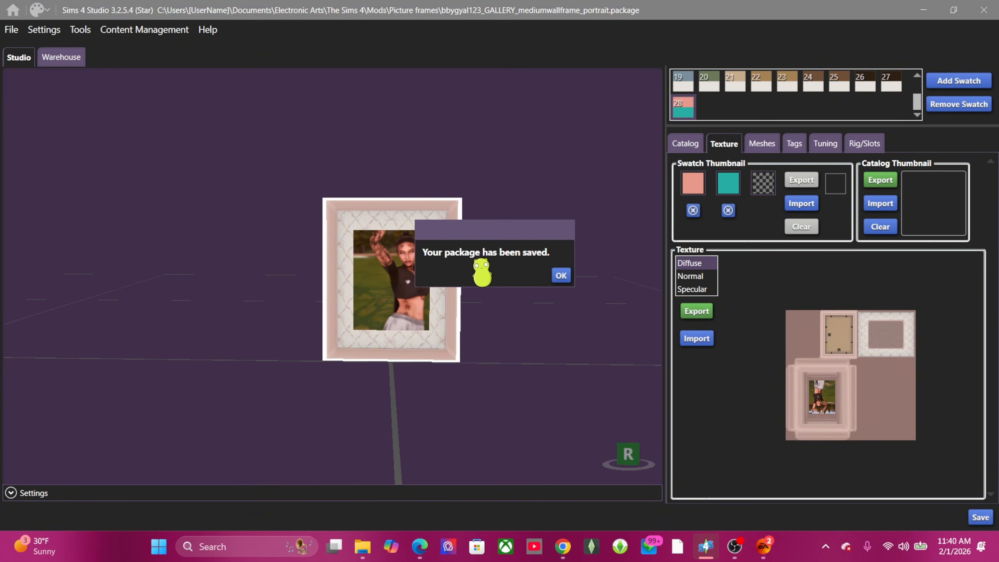
# Step: Dismiss the save confirmation and start exporting swatch 28's catalog thumbnail as PNG
pyautogui.click(561, 275)
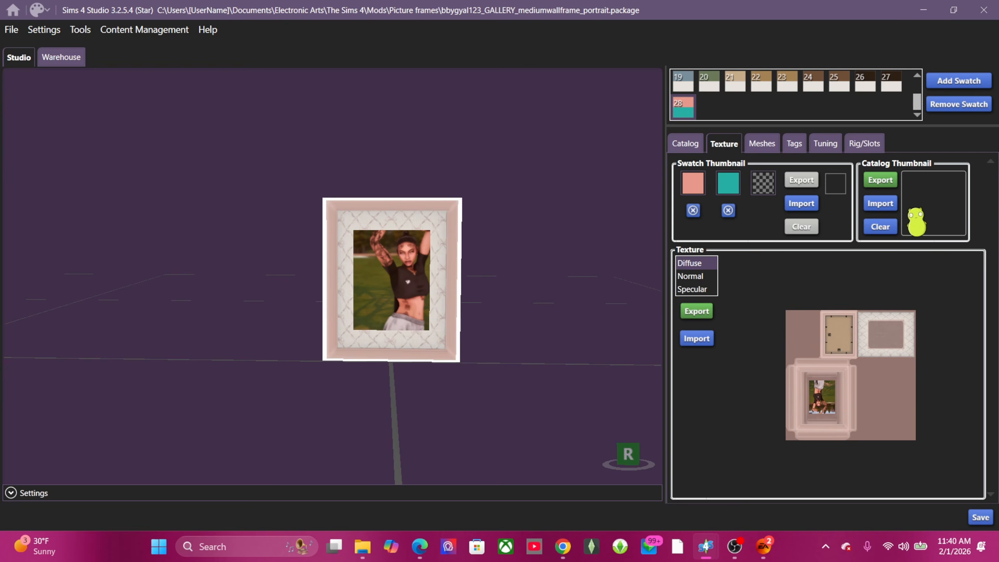
pyautogui.click(881, 180)
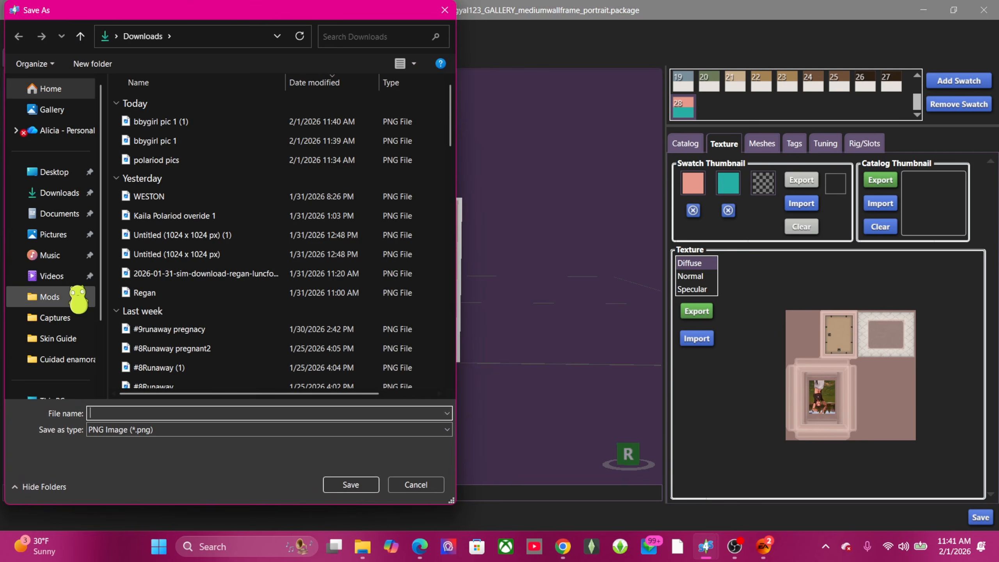
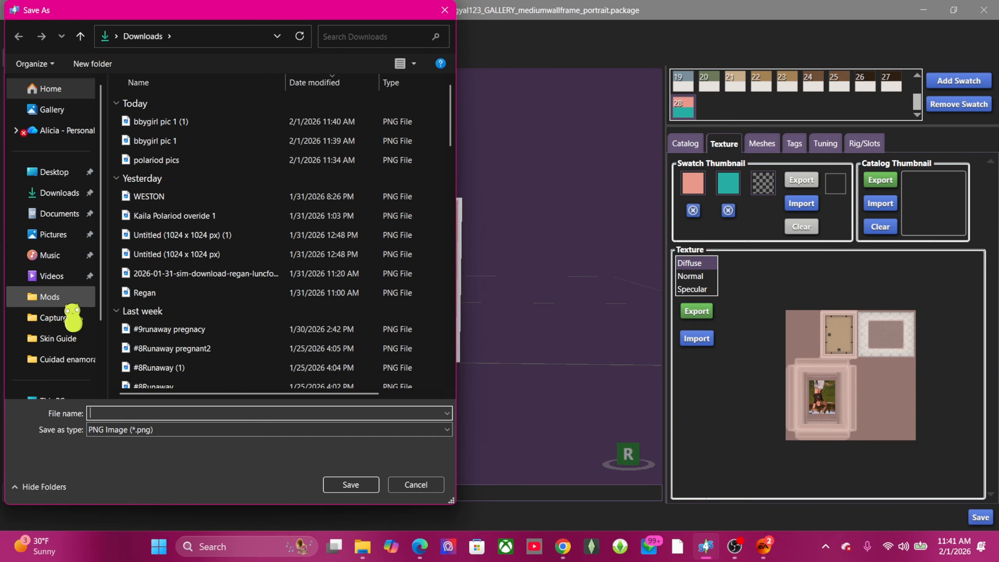
# Step: Save the thumbnail as the PNG 'bbygirl frame thubnail' in the Skin Guide folder
pyautogui.click(57, 339)
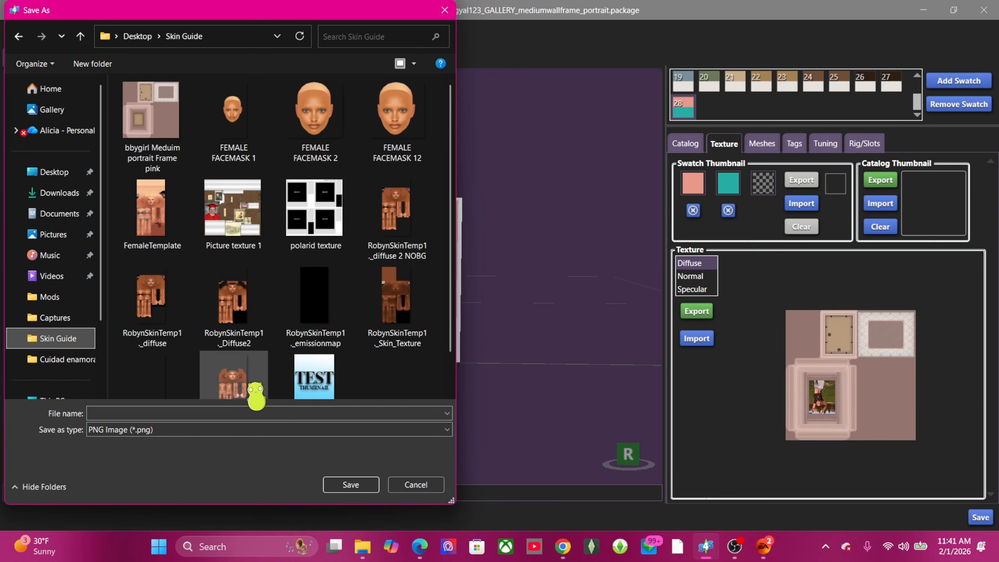
pyautogui.click(234, 414)
pyautogui.write('b')
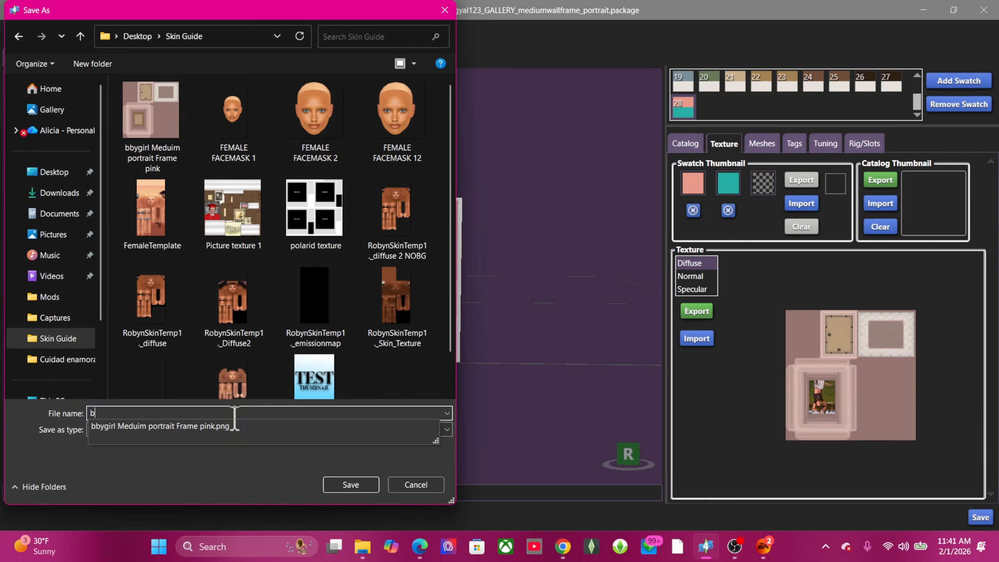
pyautogui.write('bygirl frame thubnail')
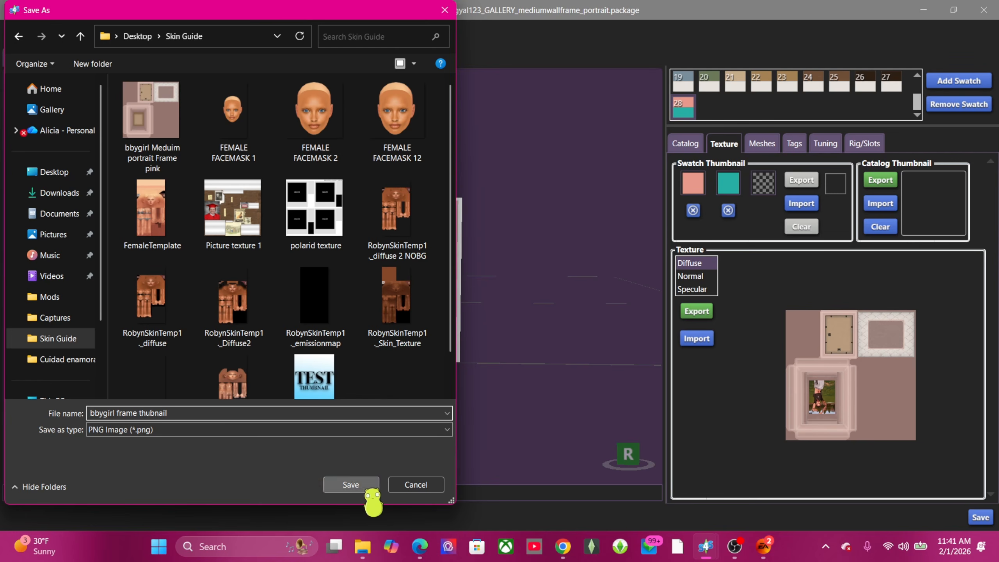
pyautogui.click(356, 486)
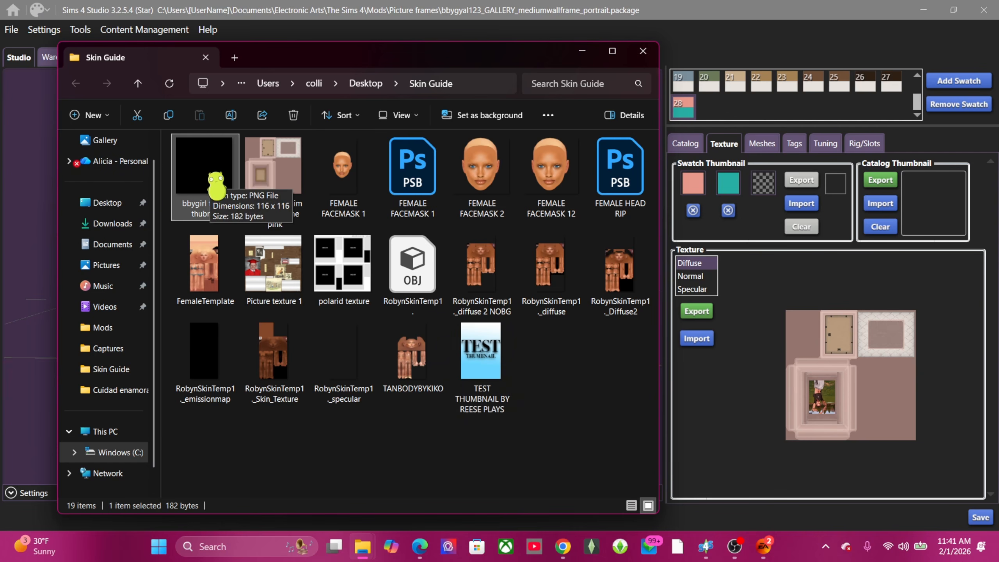
pyautogui.click(583, 51)
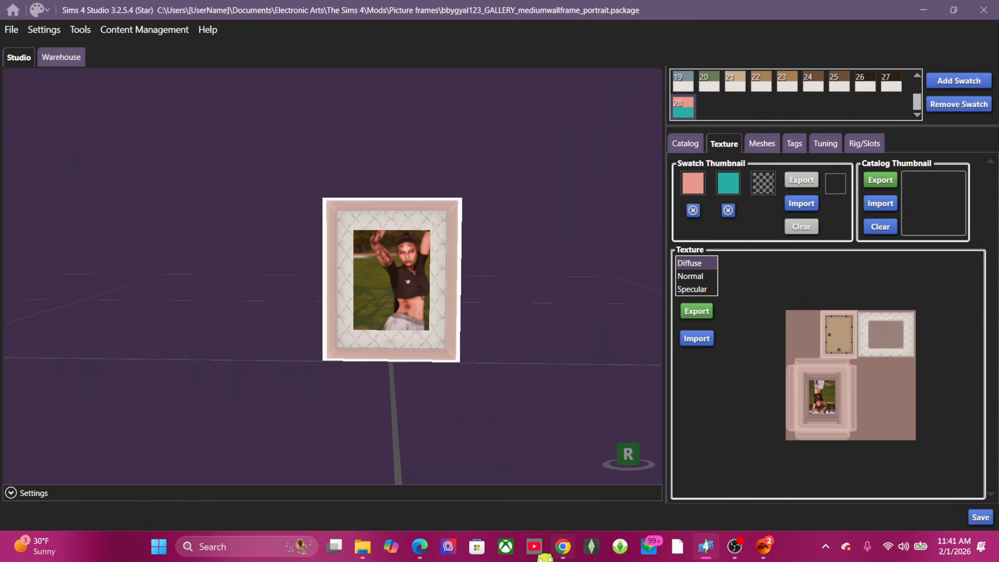
# Step: Back in Canva, create a blank custom-size design of 116 × 116 px
pyautogui.click(563, 547)
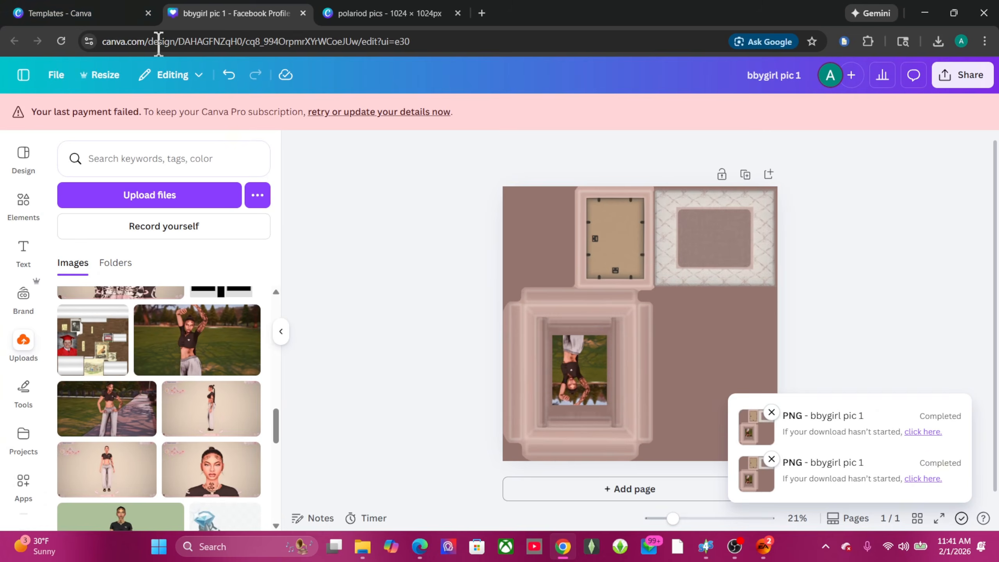
pyautogui.click(78, 13)
pyautogui.click(334, 158)
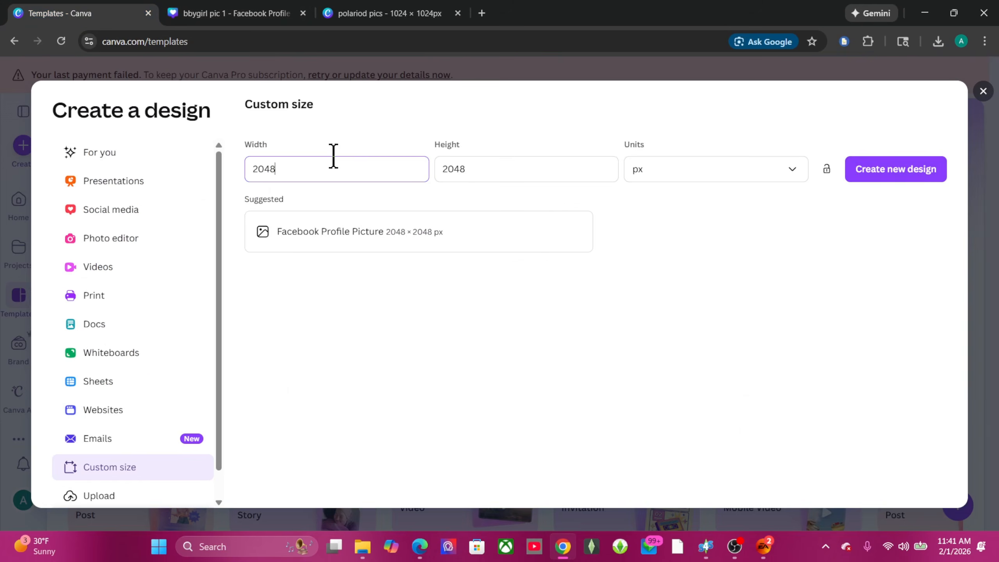
pyautogui.write('116')
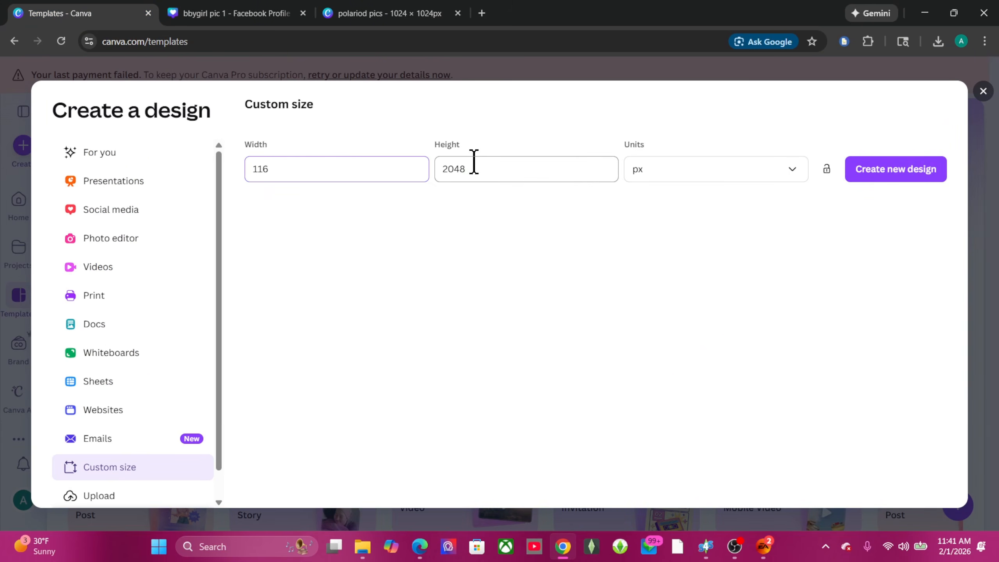
pyautogui.click(497, 170)
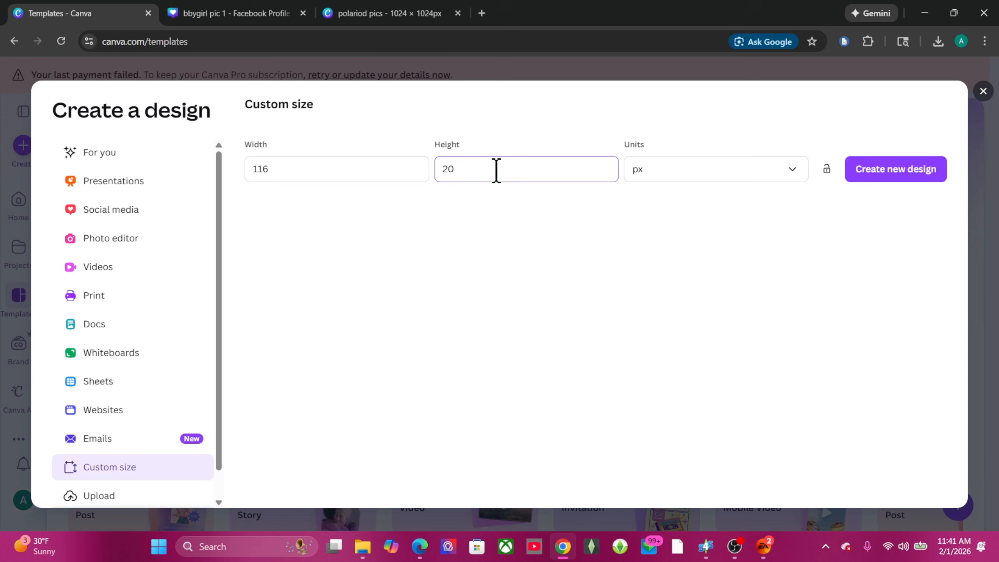
pyautogui.write('116')
pyautogui.click(905, 170)
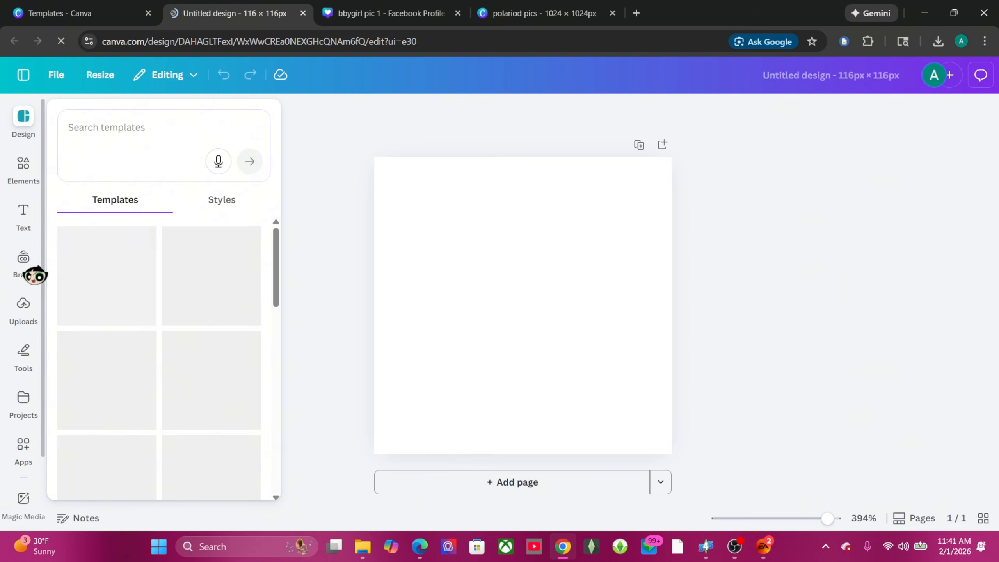
# Step: Apply the pink gingham 'Thank you for coming' template and delete its 'Thank you for coming!' heading
pyautogui.click(211, 311)
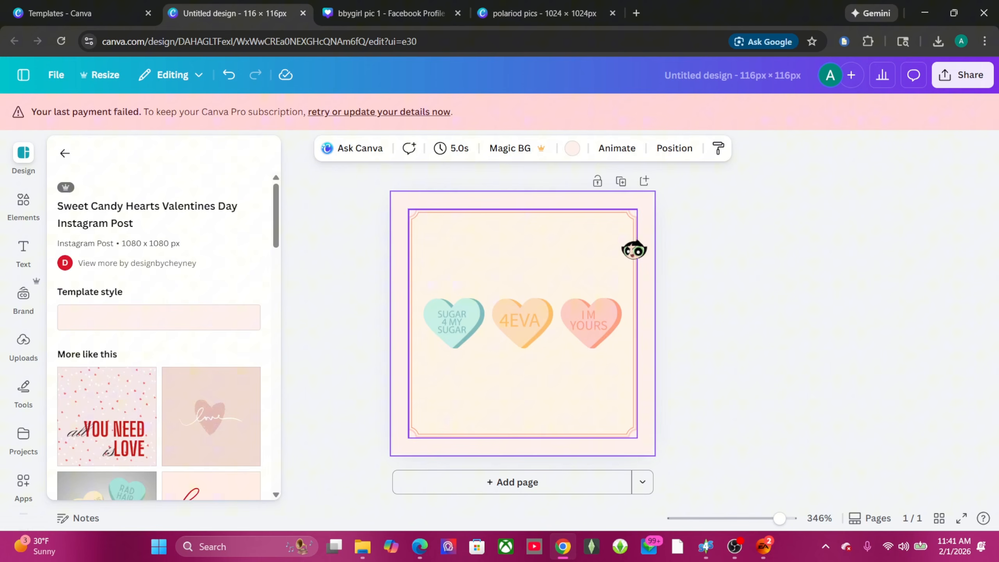
pyautogui.scroll(-6, 208, 409)
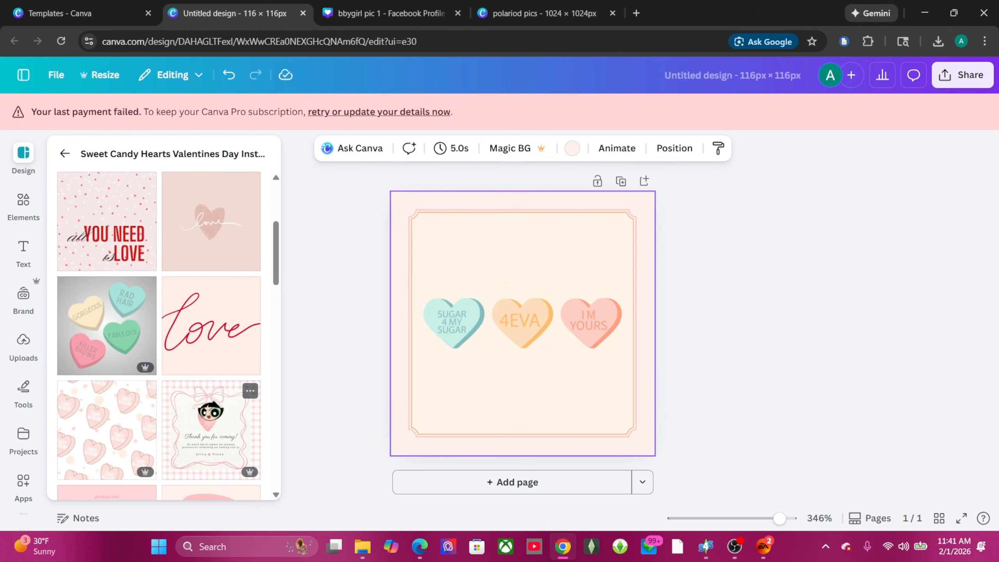
pyautogui.click(219, 373)
pyautogui.click(636, 310)
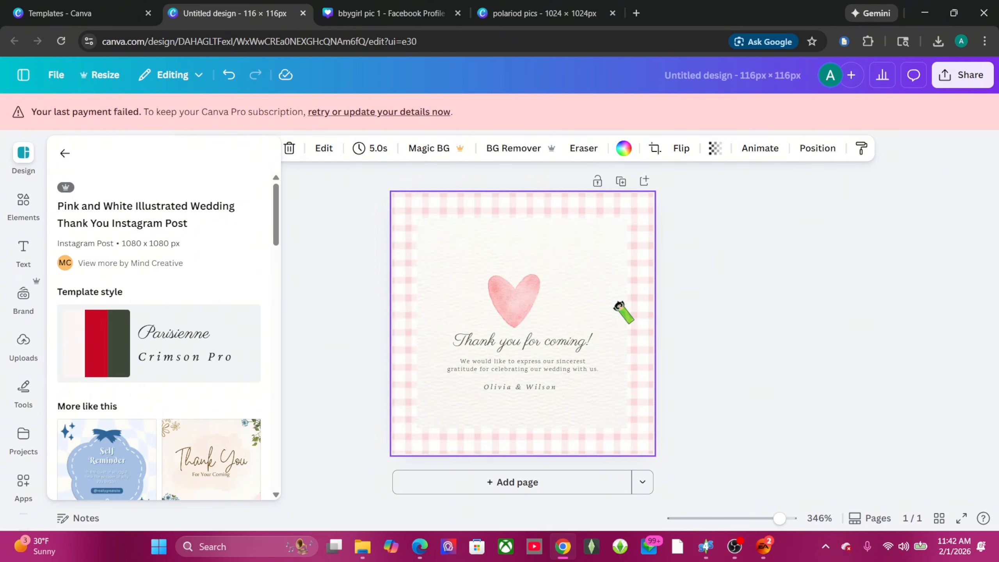
pyautogui.click(556, 347)
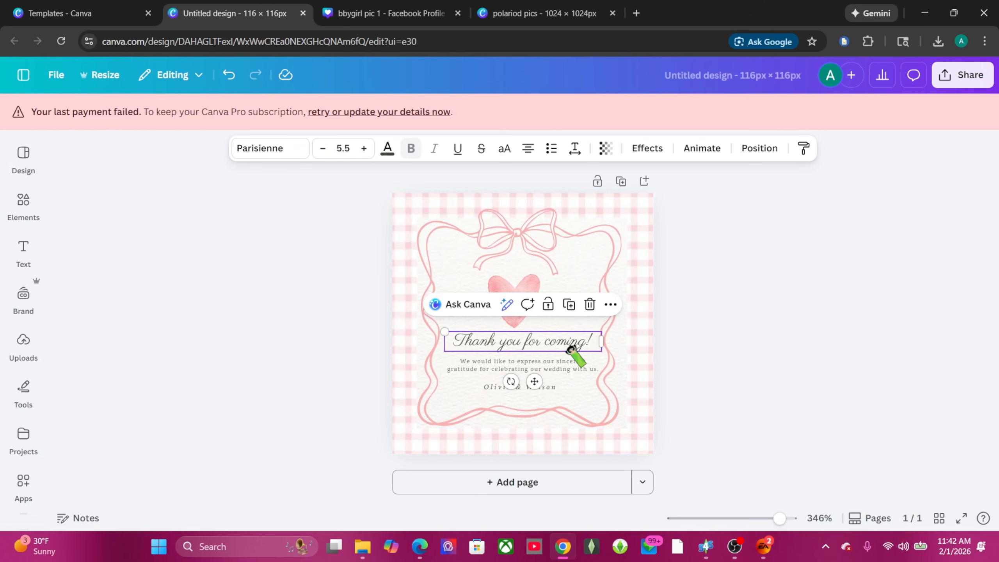
pyautogui.press('Delete')
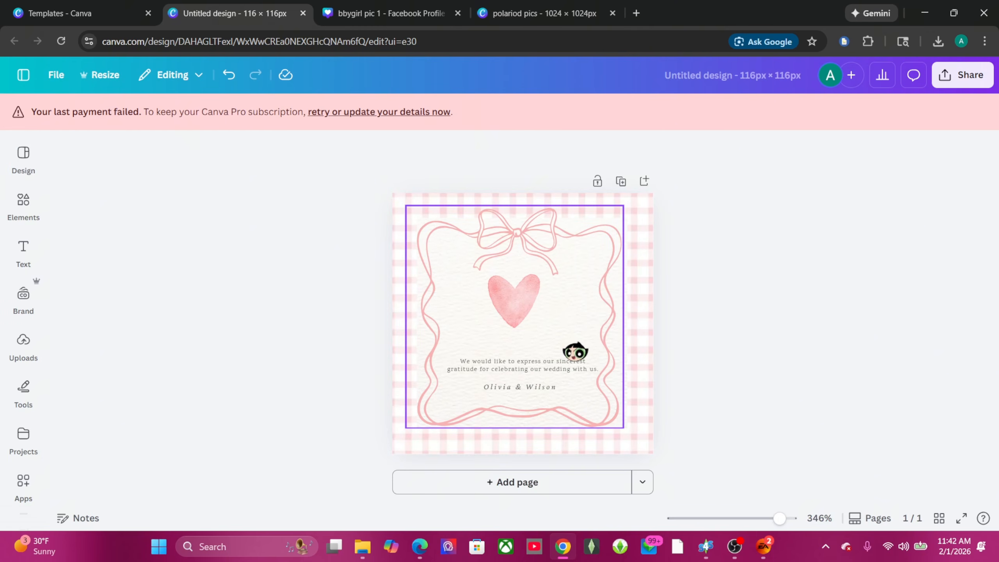
# Step: Undo the deletion and retype the script heading as 'BBYGirl Pic Frame'
pyautogui.click(520, 334)
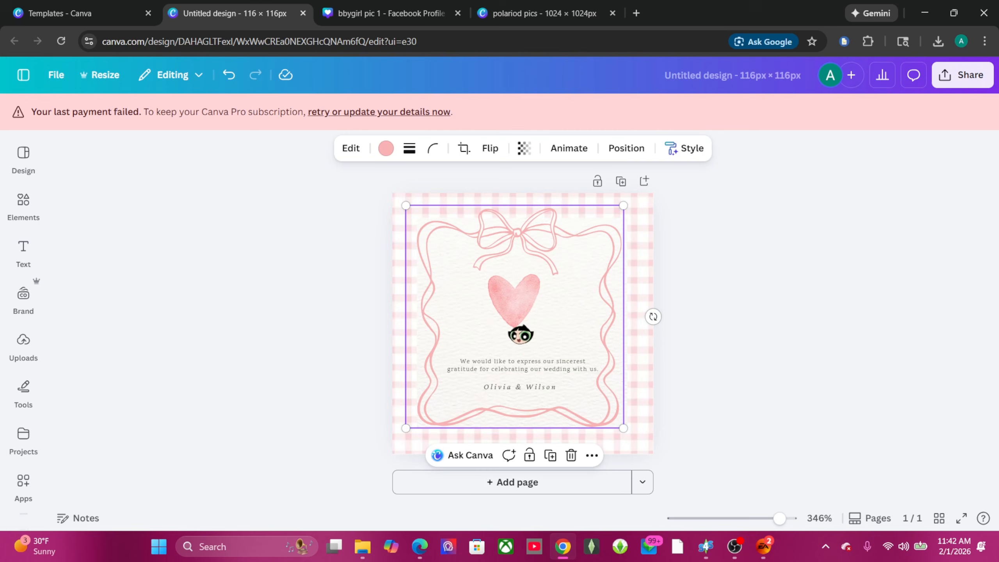
pyautogui.click(229, 75)
pyautogui.click(539, 346)
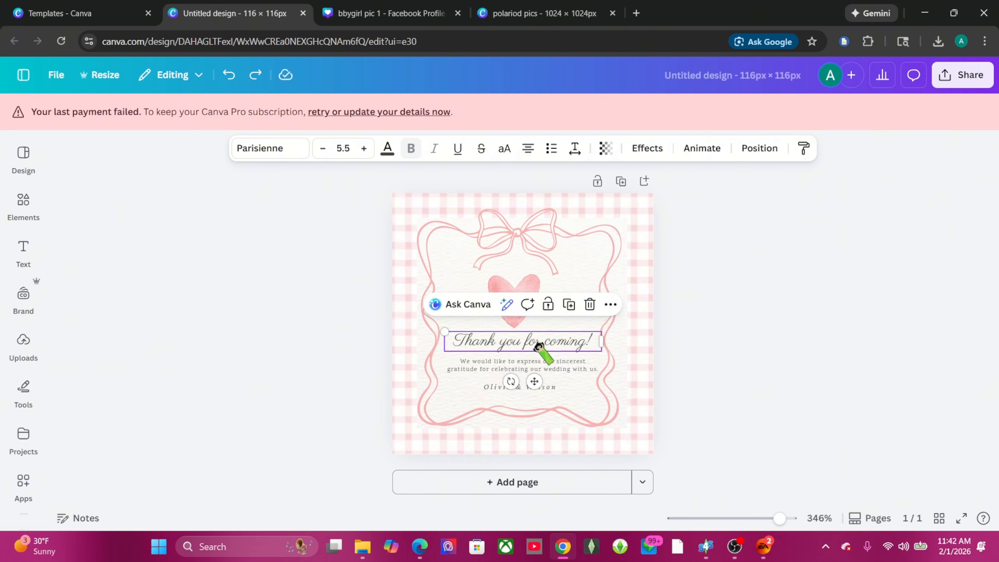
pyautogui.doubleClick(588, 348)
pyautogui.press('BackSpace')
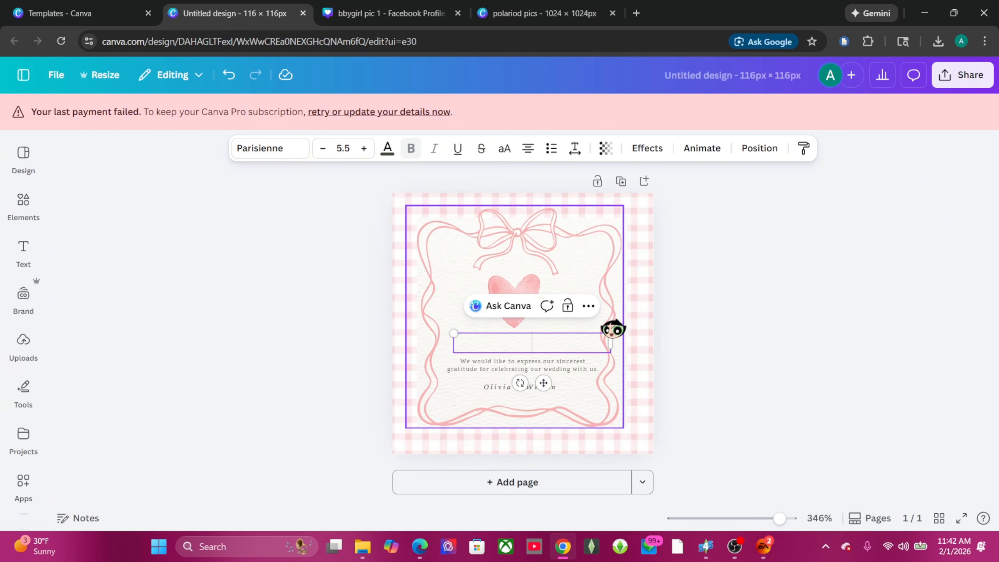
pyautogui.write('BBY')
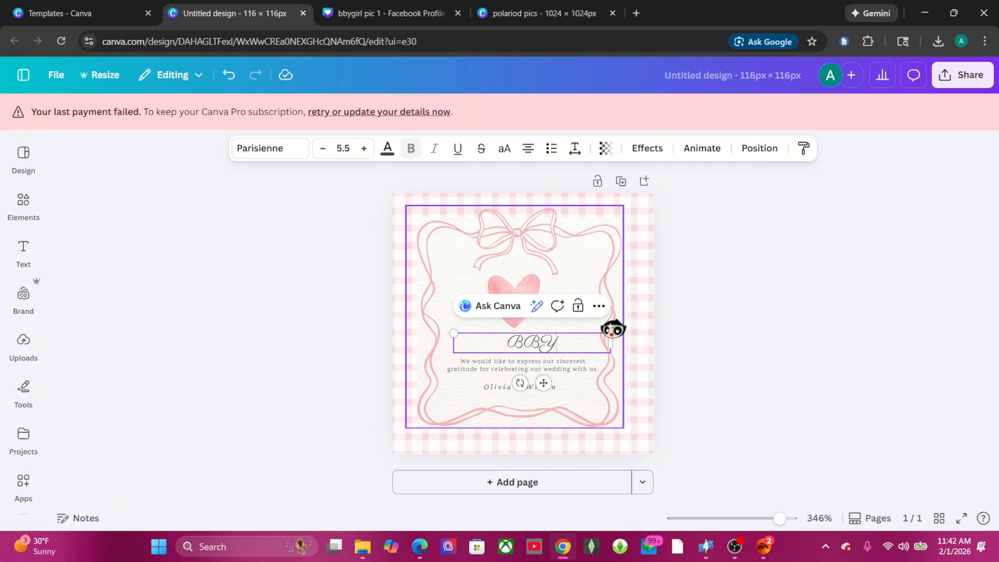
pyautogui.write('Girl')
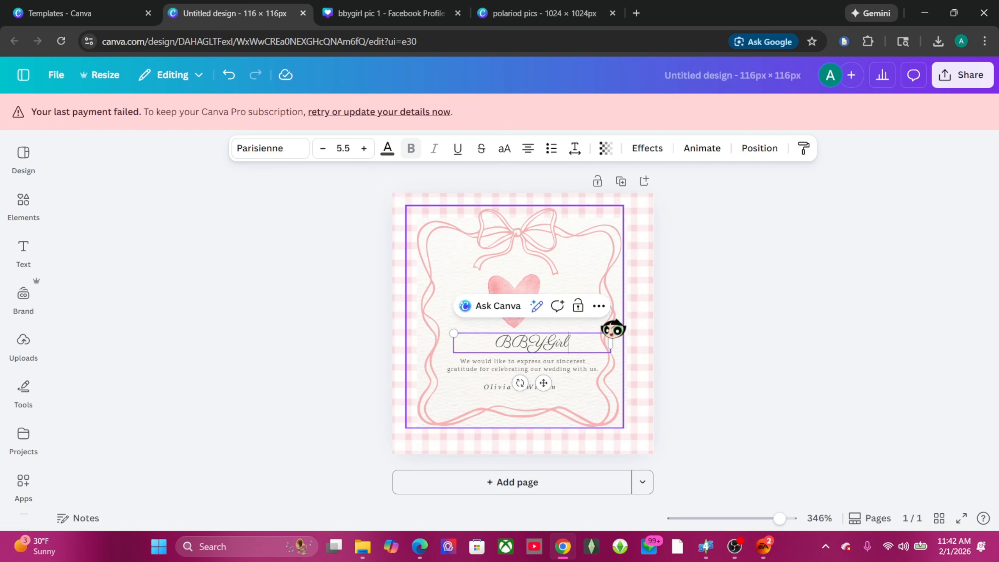
pyautogui.write(' Pi')
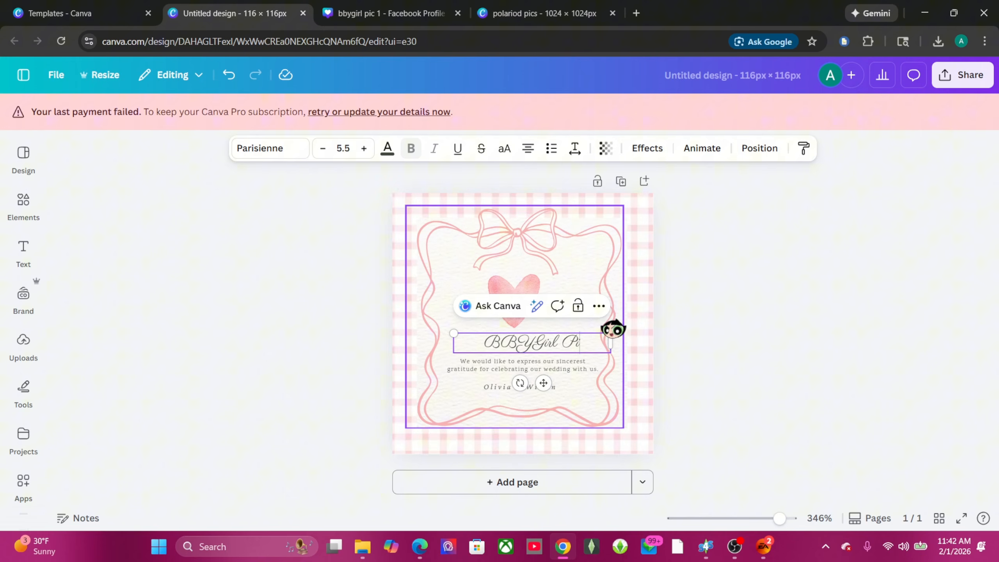
pyautogui.write('c Frame')
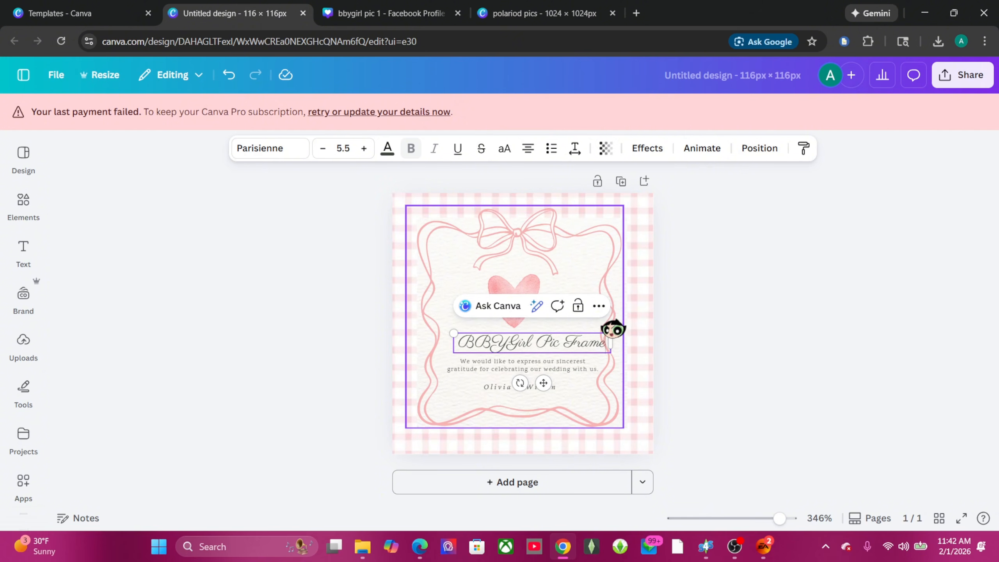
# Step: Replace the Olivia & Wilson signature line with the creator's handle
pyautogui.click(511, 388)
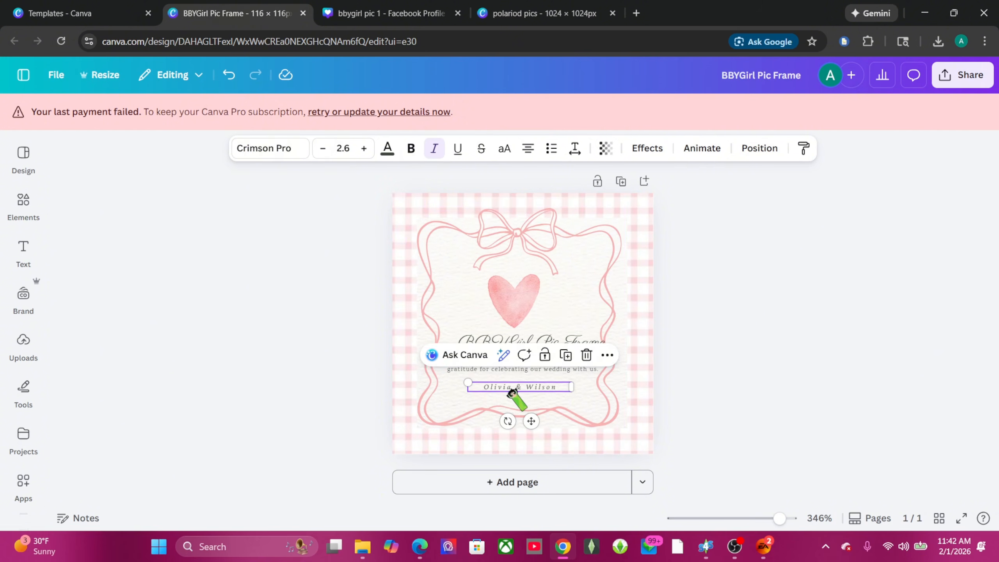
pyautogui.doubleClick(557, 389)
pyautogui.press('BackSpace')
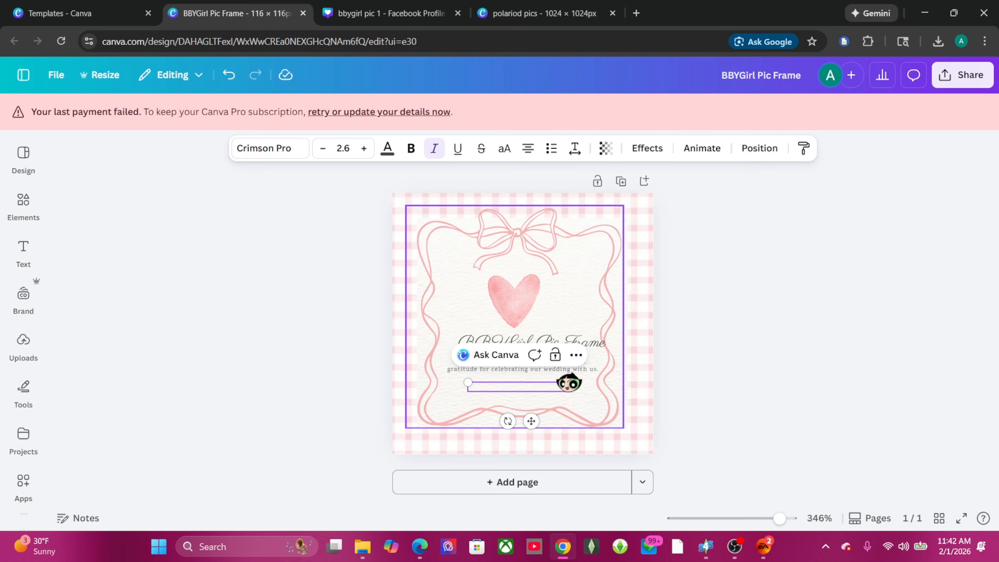
pyautogui.write('SImplyLeeSim')
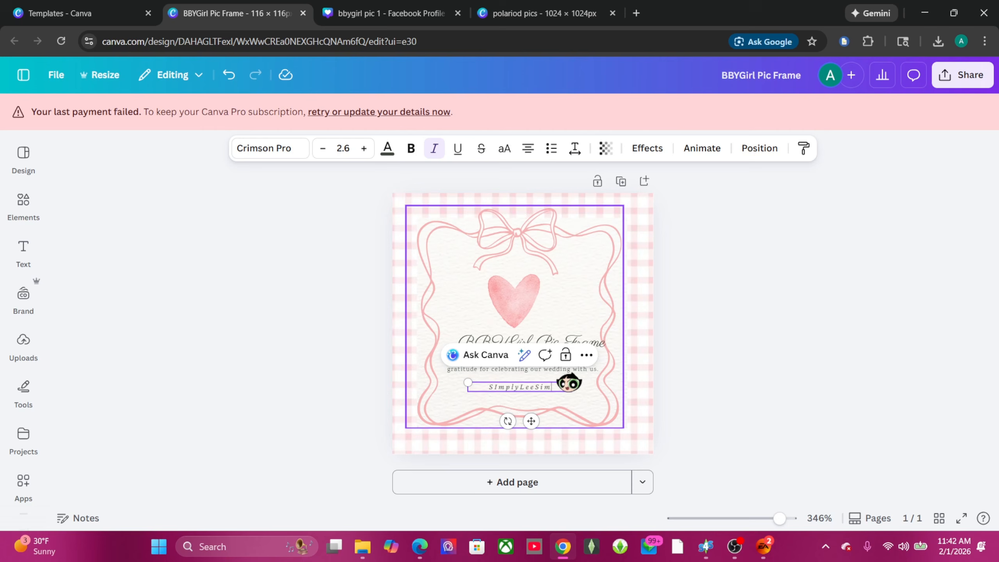
pyautogui.write('z')
pyautogui.click(645, 227)
pyautogui.click(792, 291)
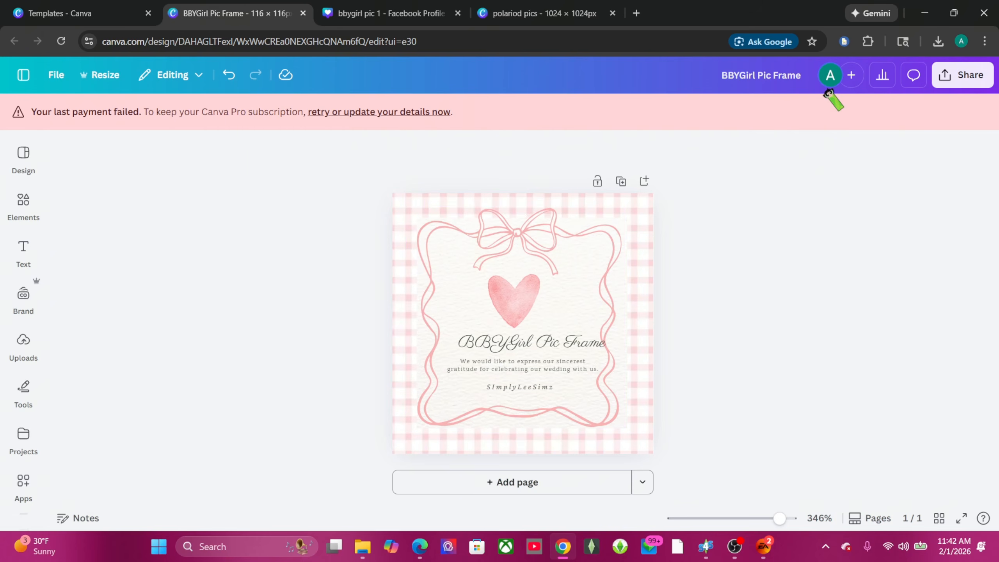
# Step: Download the design as a PNG, BBYGirl Pic Frame.png
pyautogui.click(959, 75)
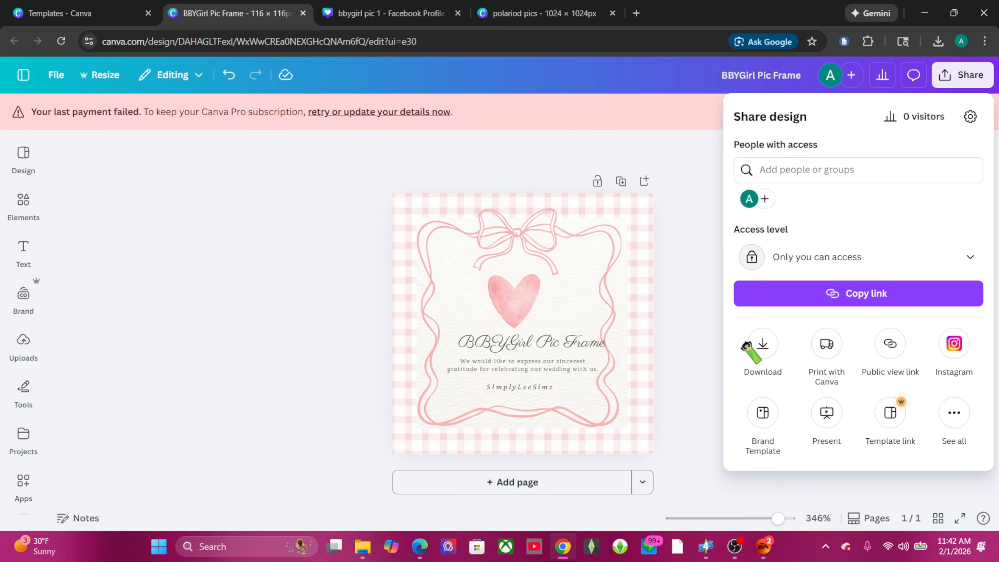
pyautogui.click(759, 344)
pyautogui.click(851, 364)
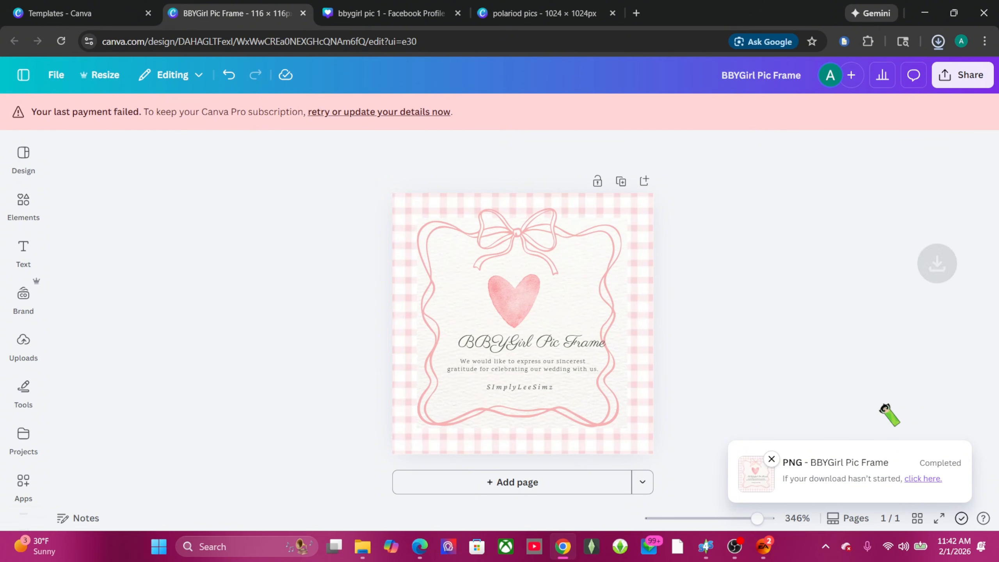
# Step: In Sims 4 Studio, look through swatches 1–3, then select swatch 28, the pink photo frame
pyautogui.moveTo(706, 547)
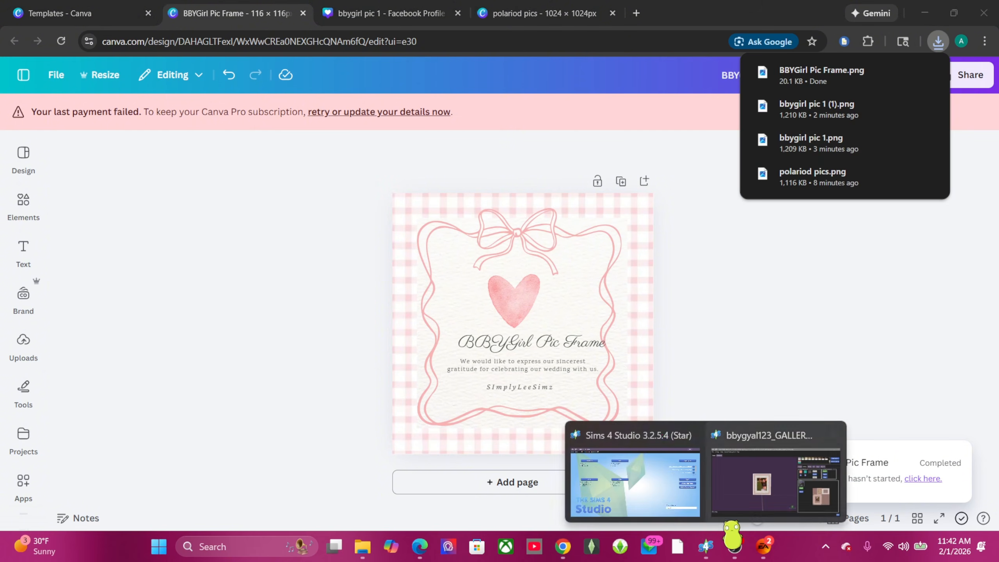
pyautogui.click(729, 495)
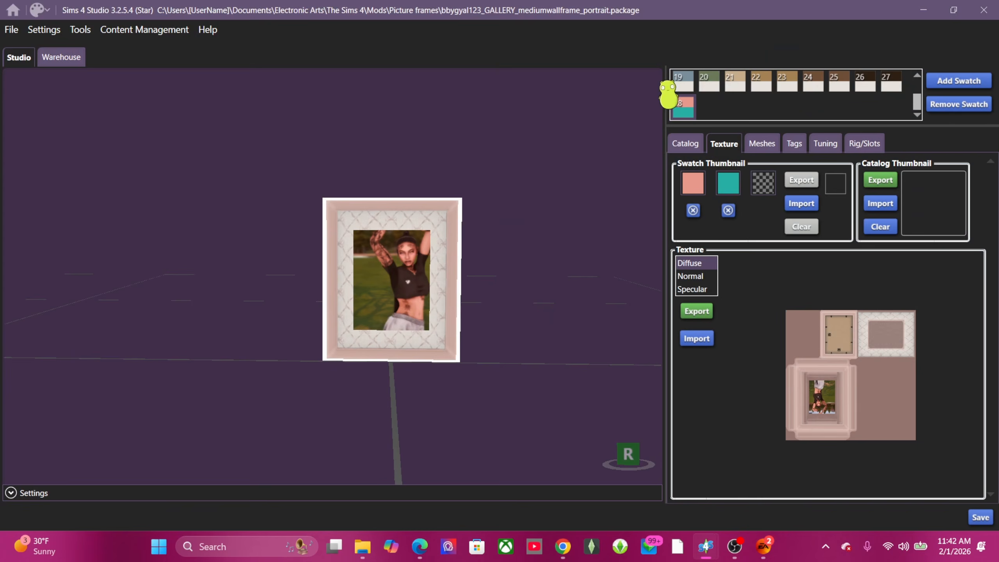
pyautogui.scroll(3, 669, 94)
pyautogui.click(686, 94)
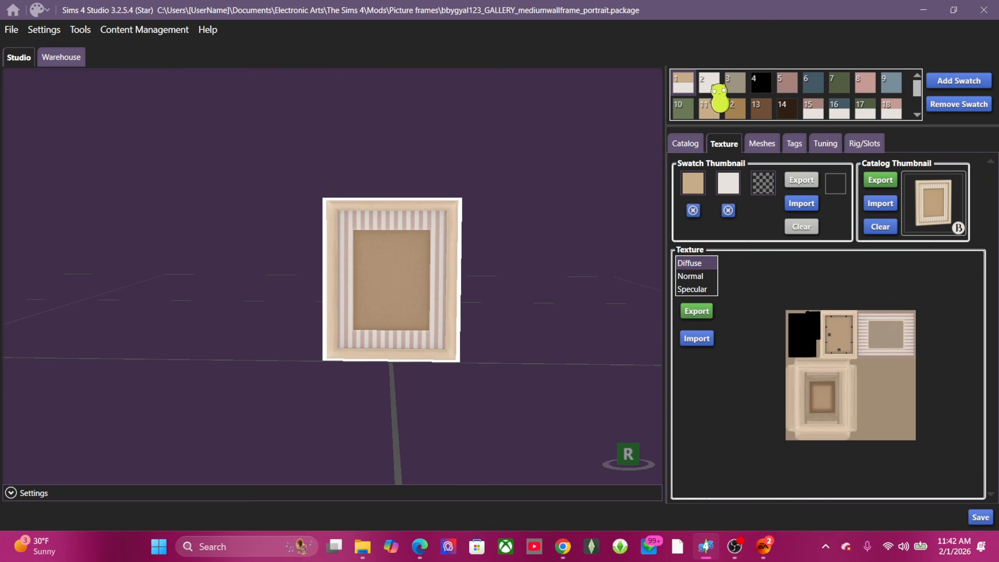
pyautogui.click(711, 85)
pyautogui.click(733, 83)
pyautogui.click(683, 82)
pyautogui.scroll(-3, 707, 94)
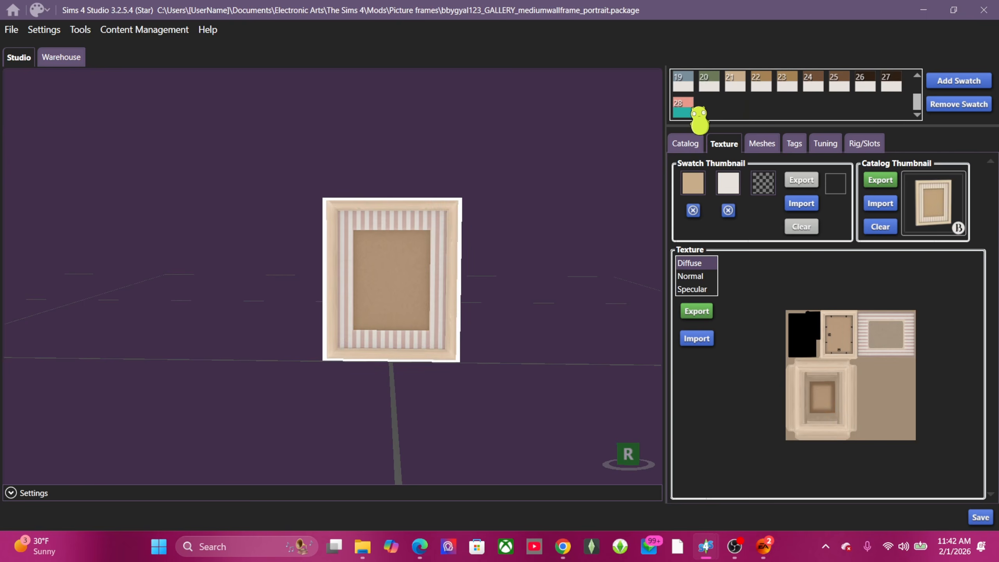
pyautogui.click(685, 106)
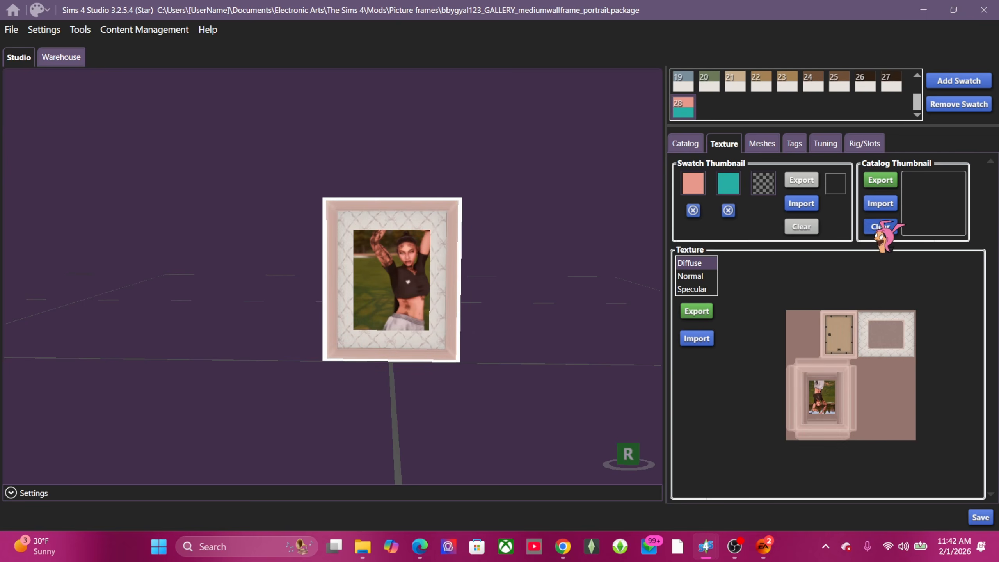
# Step: Import BBYGirl Pic Frame from Downloads as swatch 28's catalog thumbnail
pyautogui.click(880, 203)
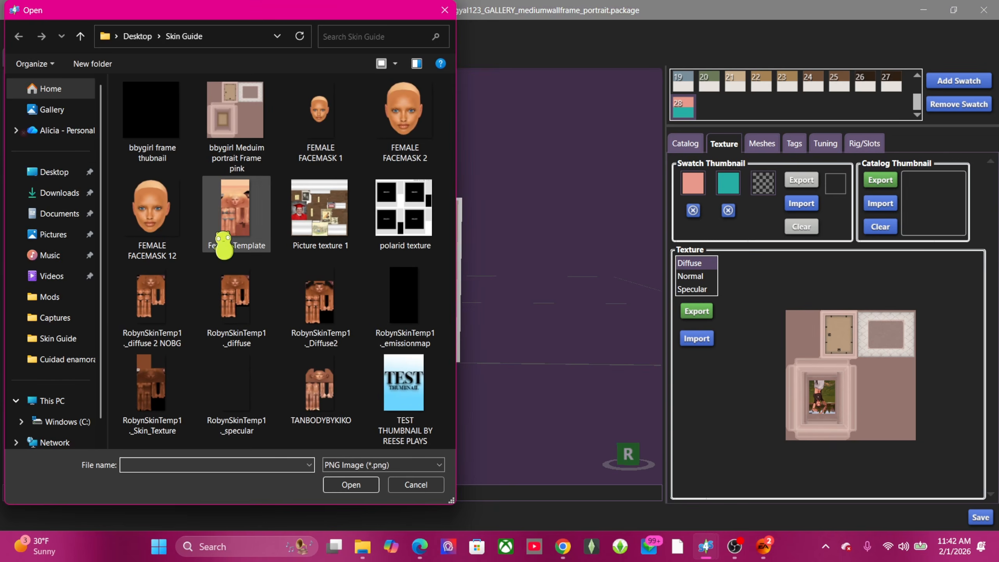
pyautogui.click(58, 192)
pyautogui.click(223, 120)
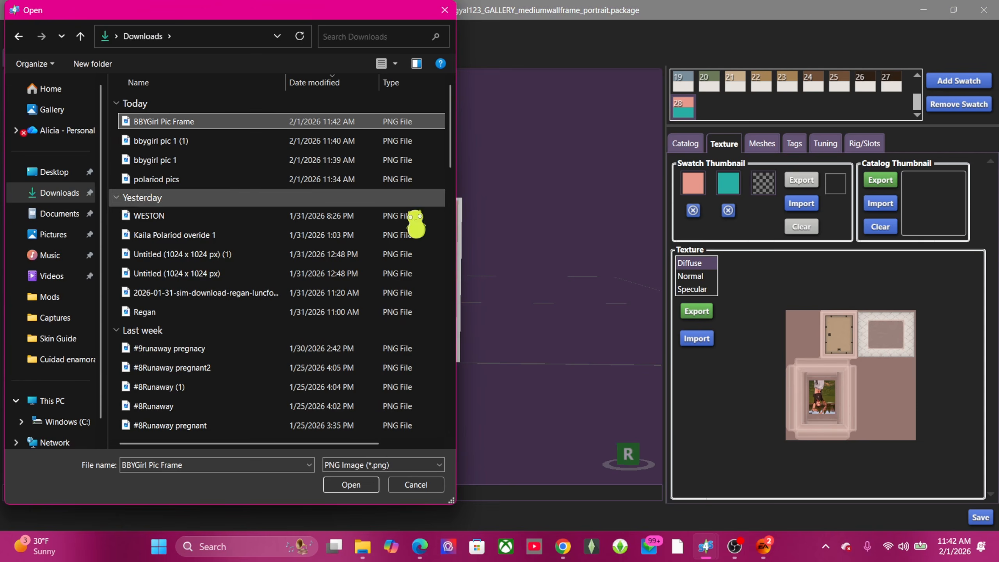
pyautogui.click(351, 484)
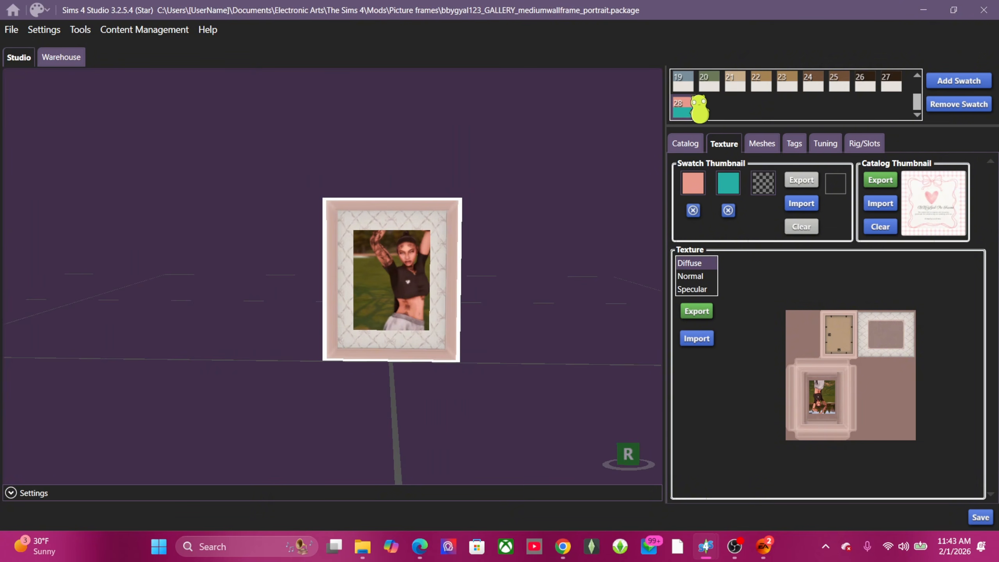
# Step: Compare with swatch 1, recheck swatch 28's new thumbnail, and save the package
pyautogui.click(691, 93)
pyautogui.click(681, 82)
pyautogui.scroll(-3, 704, 101)
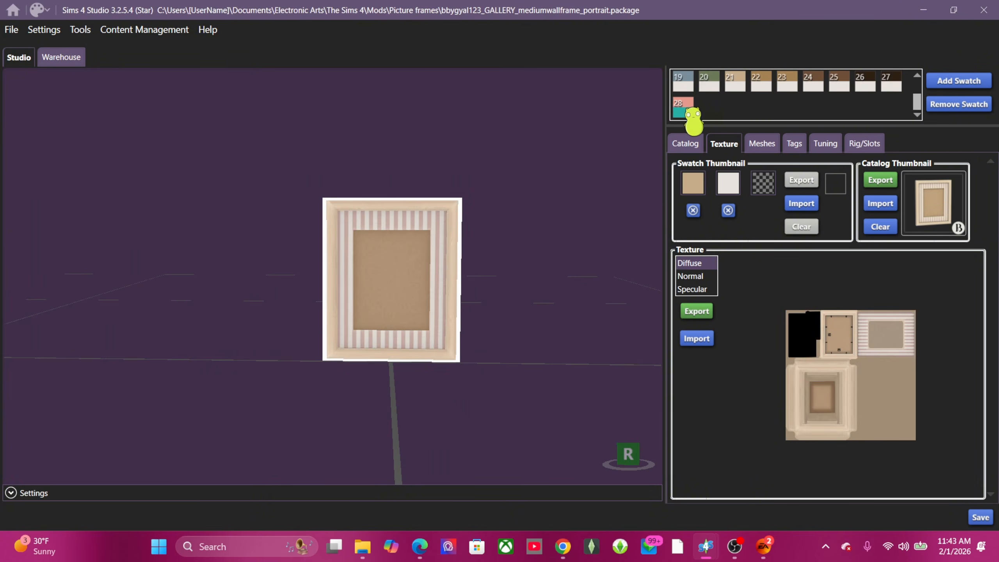
pyautogui.click(684, 110)
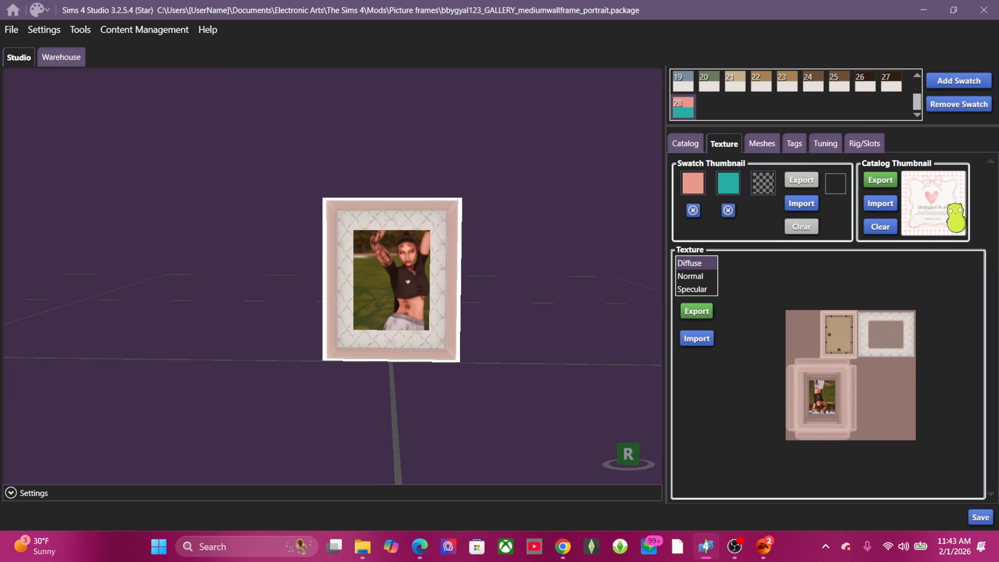
pyautogui.scroll(3, 759, 98)
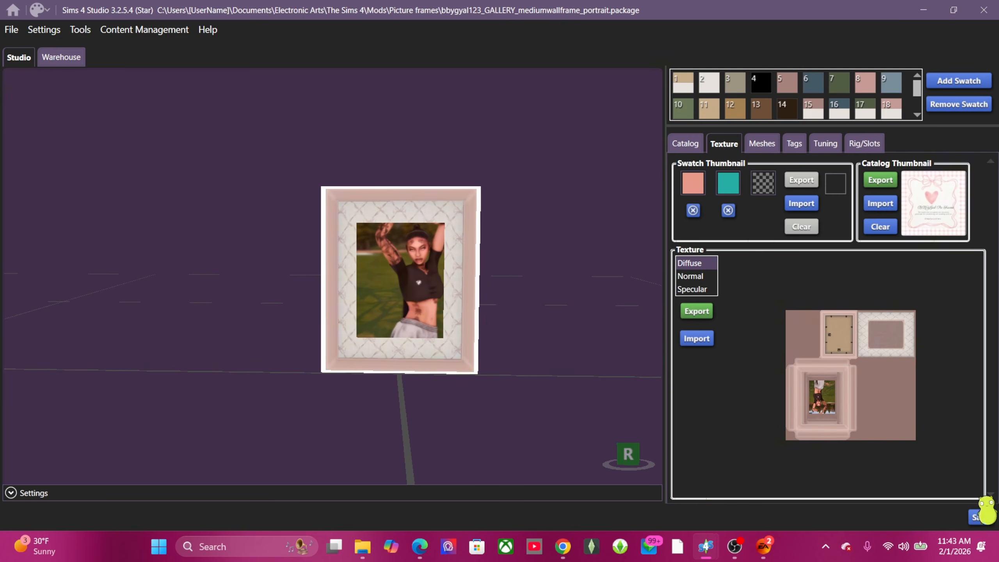
pyautogui.click(981, 517)
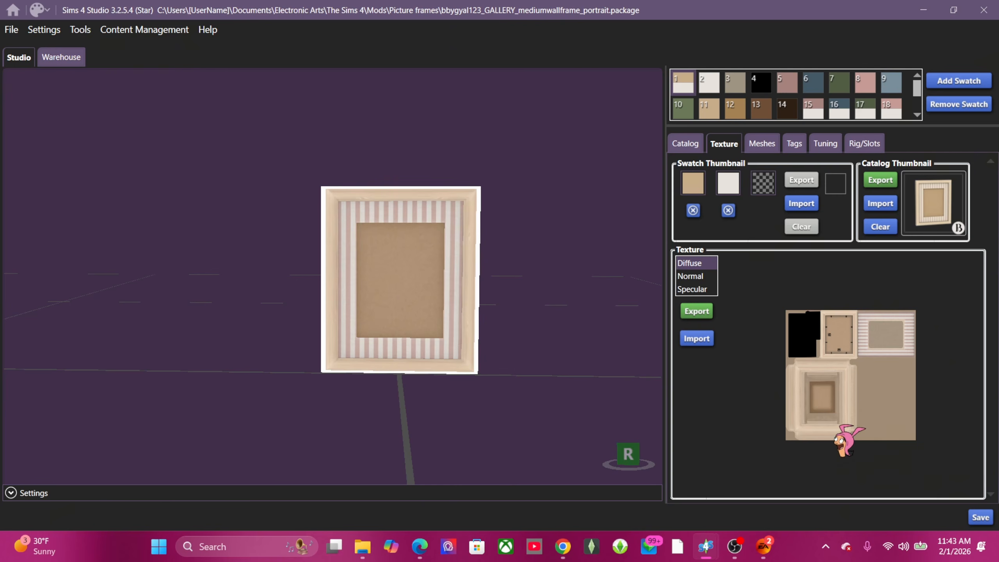
pyautogui.click(567, 275)
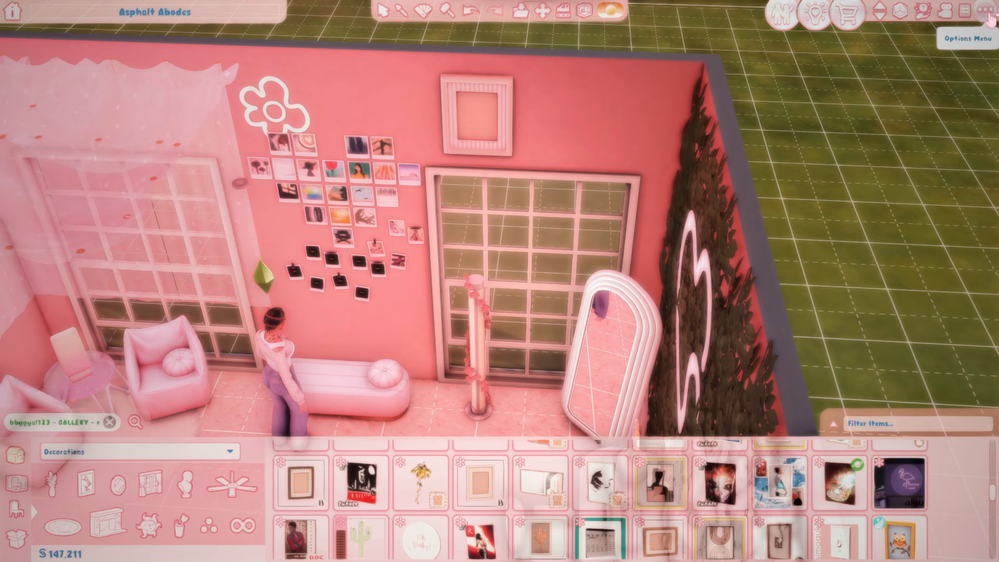
# Step: Look over the Audio tab in Game Options, then close the menus back to build mode
pyautogui.click(986, 11)
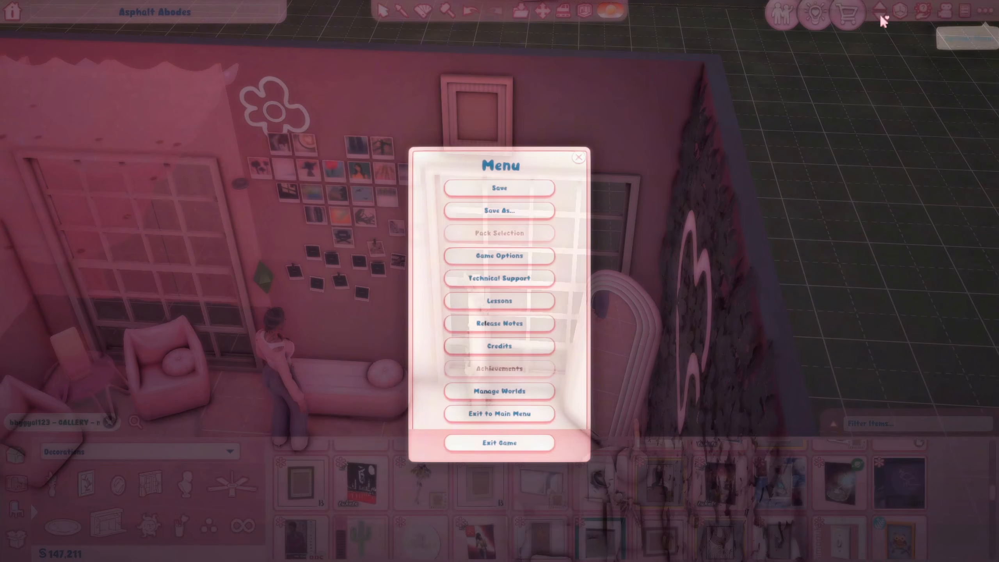
pyautogui.click(505, 258)
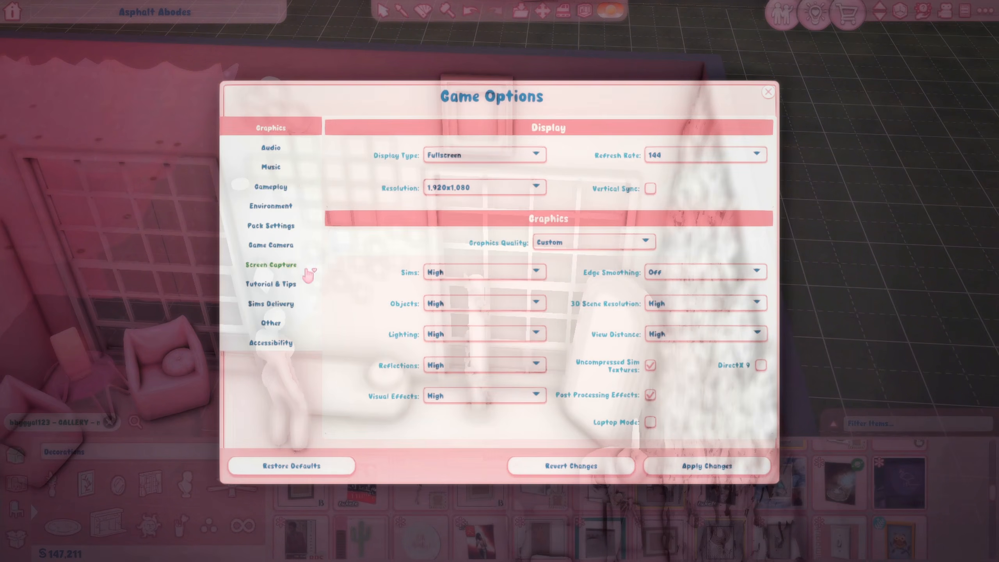
pyautogui.click(295, 150)
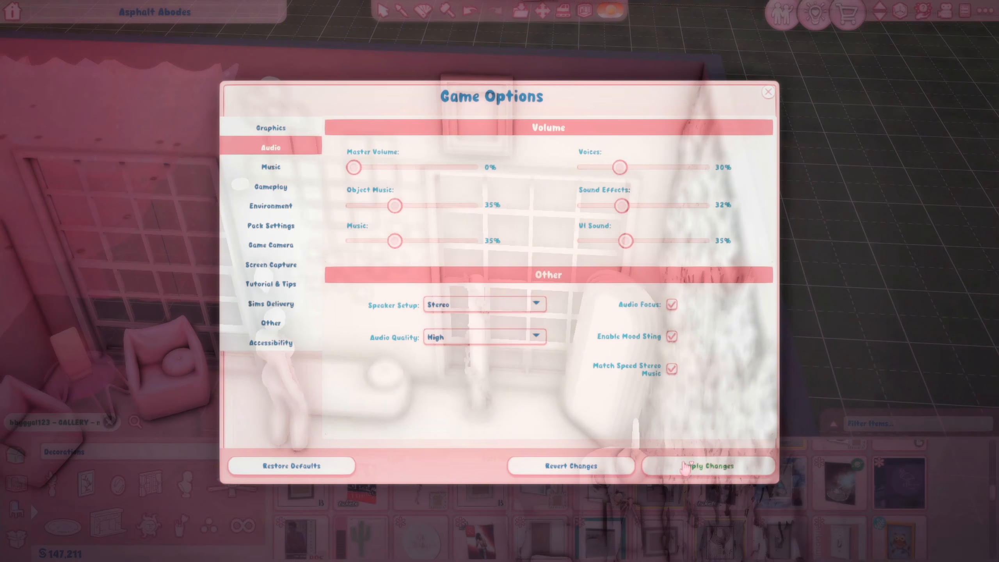
pyautogui.click(768, 93)
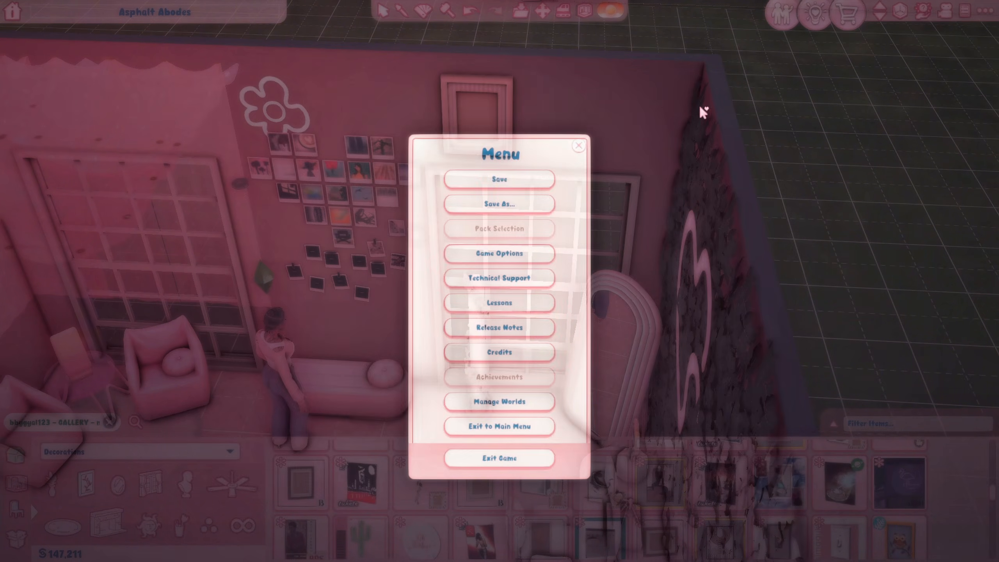
pyautogui.click(578, 148)
pyautogui.scroll(6, 371, 301)
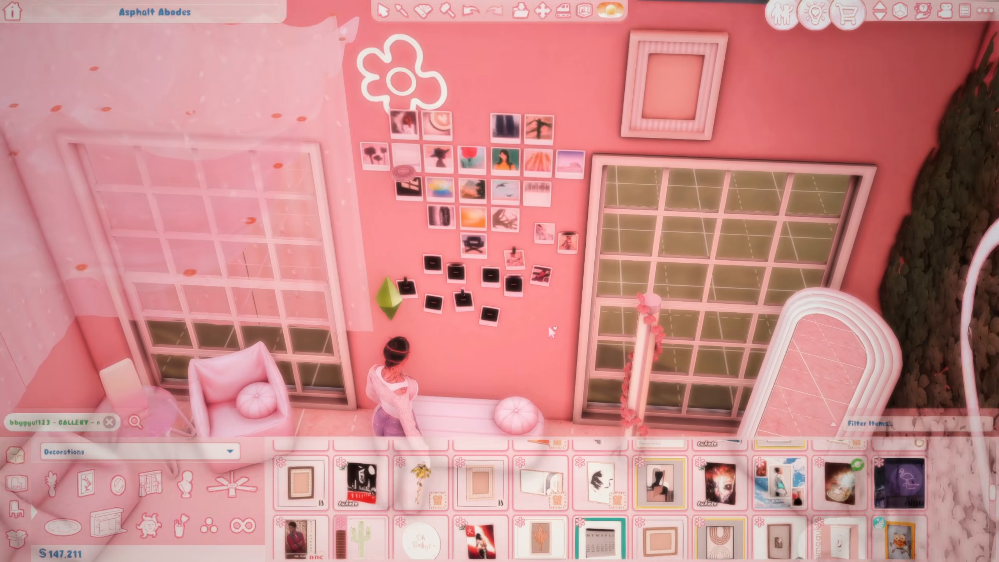
# Step: Bring the empty pink wall frame into view and apply the Sim photo swatch to it
pyautogui.scroll(3, 544, 326)
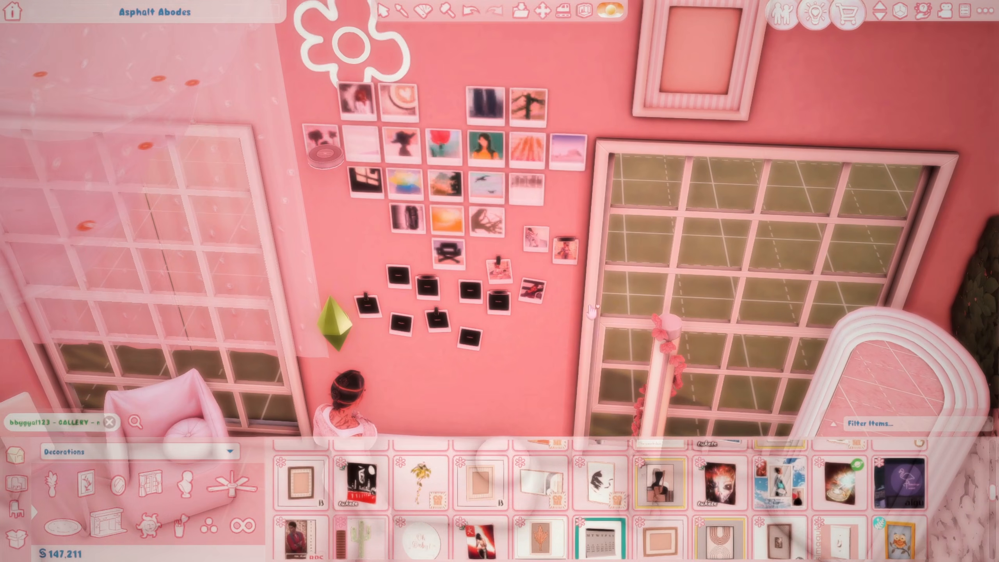
pyautogui.scroll(2, 572, 297)
pyautogui.scroll(3, 577, 293)
pyautogui.scroll(-3, 577, 291)
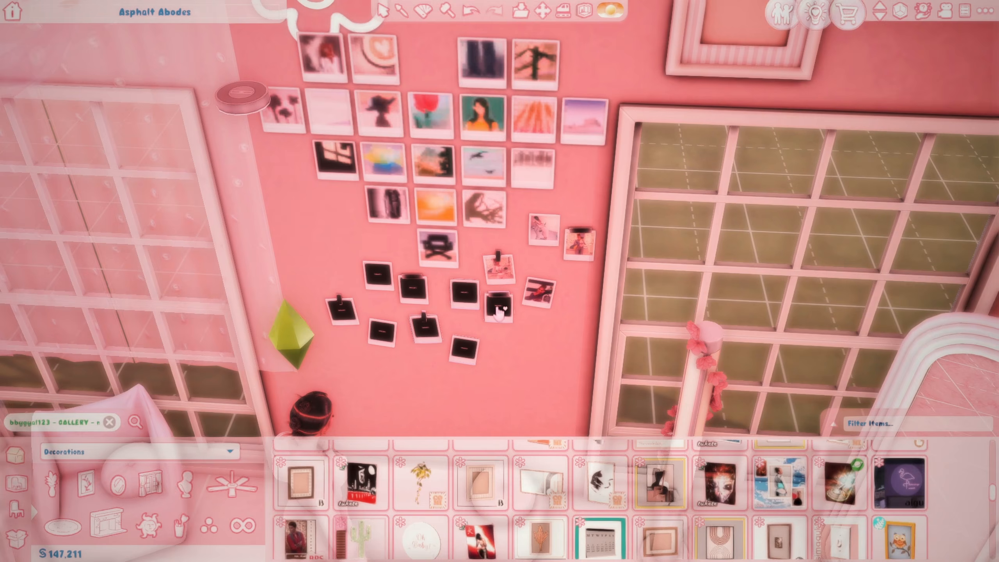
pyautogui.scroll(-2, 505, 308)
pyautogui.scroll(-3, 643, 109)
pyautogui.scroll(-3, 653, 153)
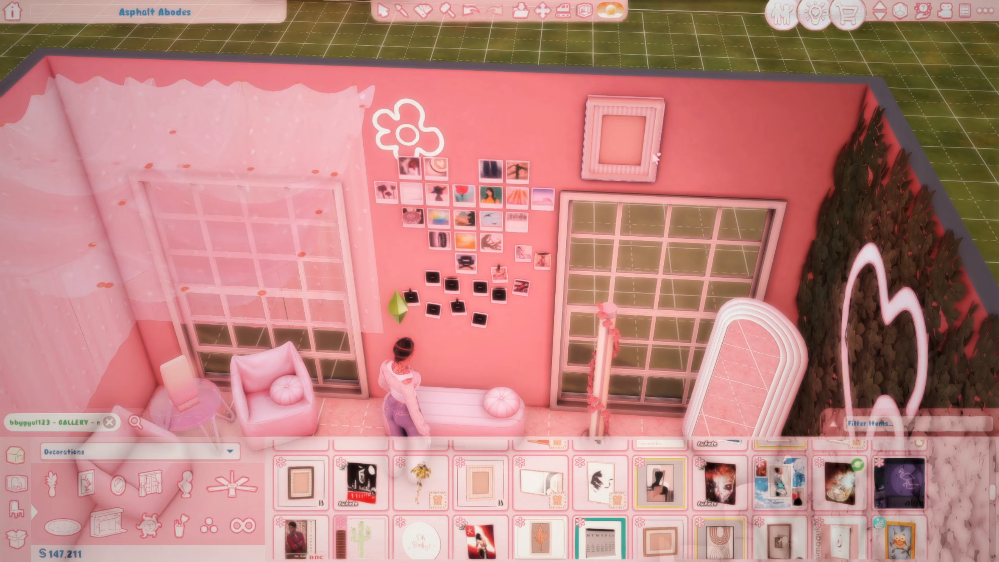
pyautogui.moveTo(531, 280); pyautogui.dragTo(618, 256, button='right')
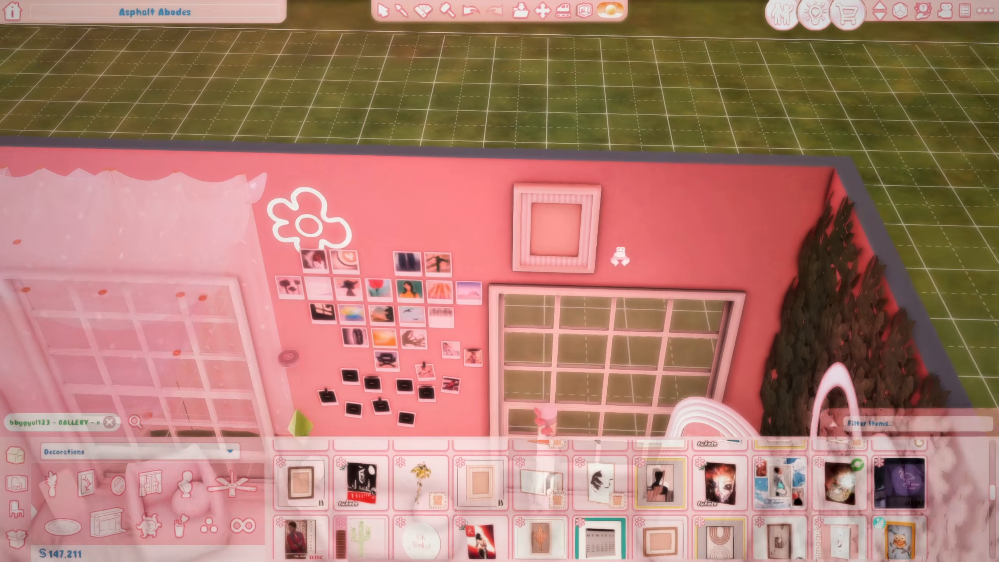
pyautogui.moveTo(618, 256); pyautogui.dragTo(670, 276, button='middle')
pyautogui.moveTo(669, 275); pyautogui.dragTo(529, 348, button='right')
pyautogui.scroll(1, 528, 348)
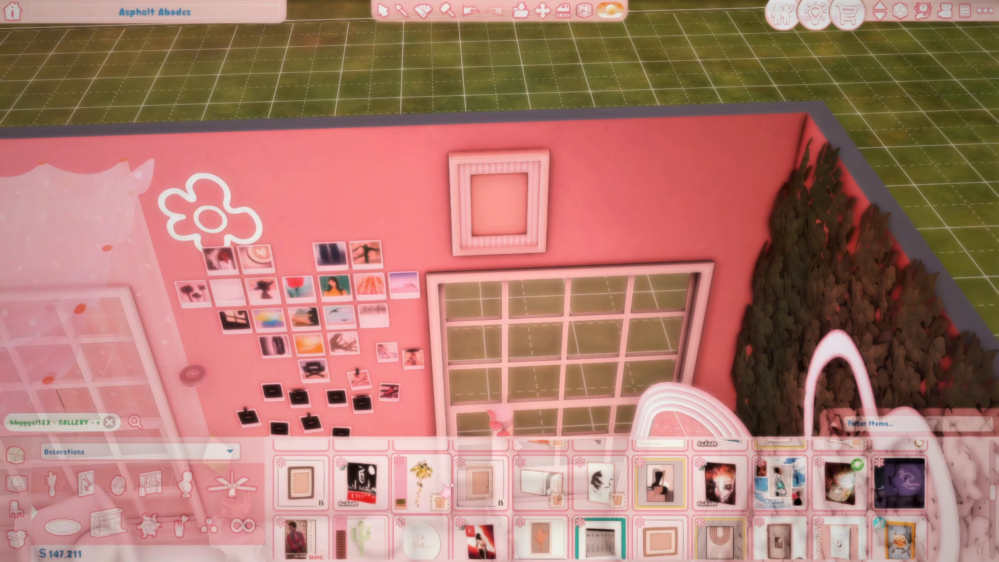
pyautogui.moveTo(476, 489)
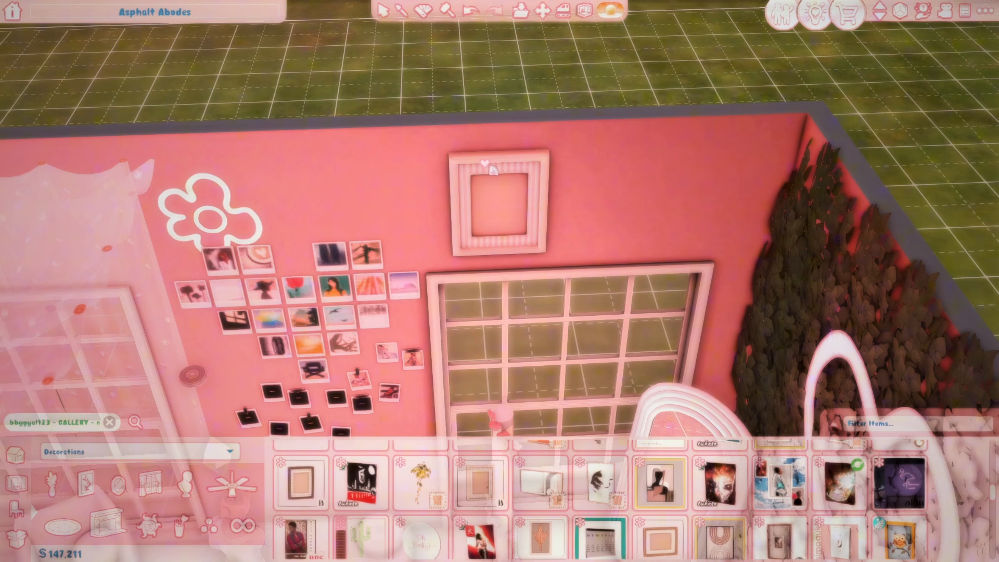
pyautogui.click(493, 170)
pyautogui.click(496, 130)
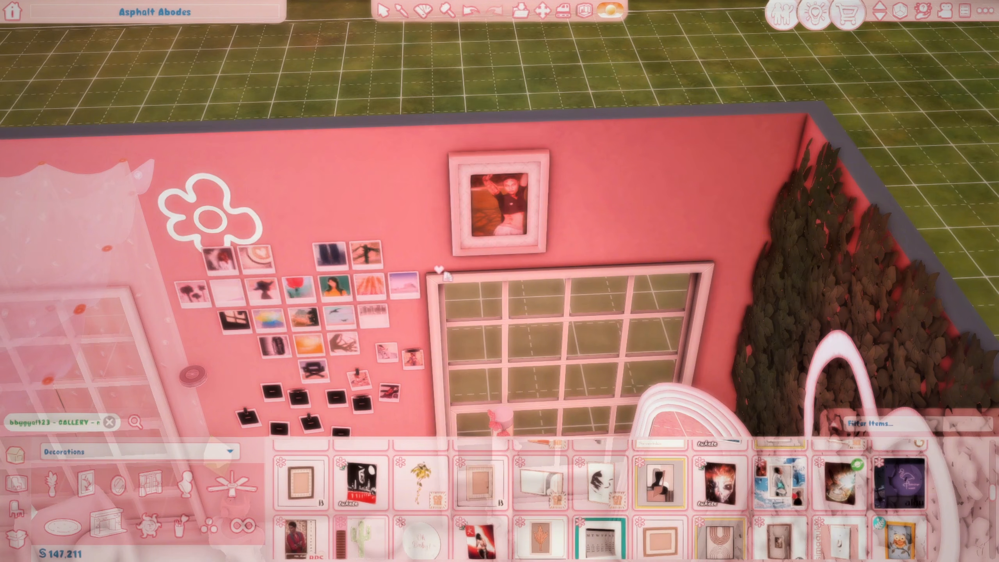
# Step: Give a black polaroid a photo swatch and switch back to live mode
pyautogui.scroll(5, 482, 293)
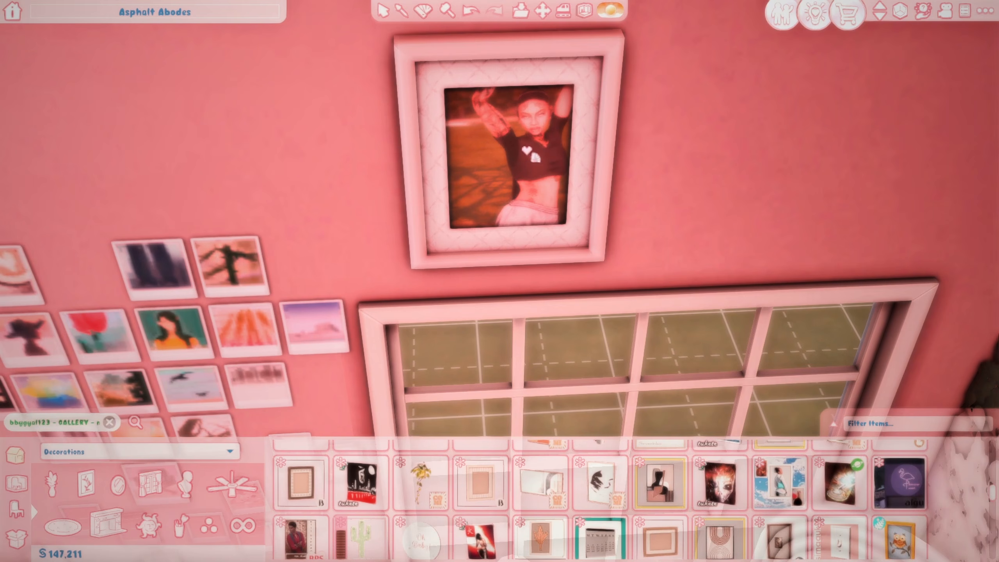
pyautogui.scroll(-6, 527, 150)
pyautogui.scroll(5, 417, 317)
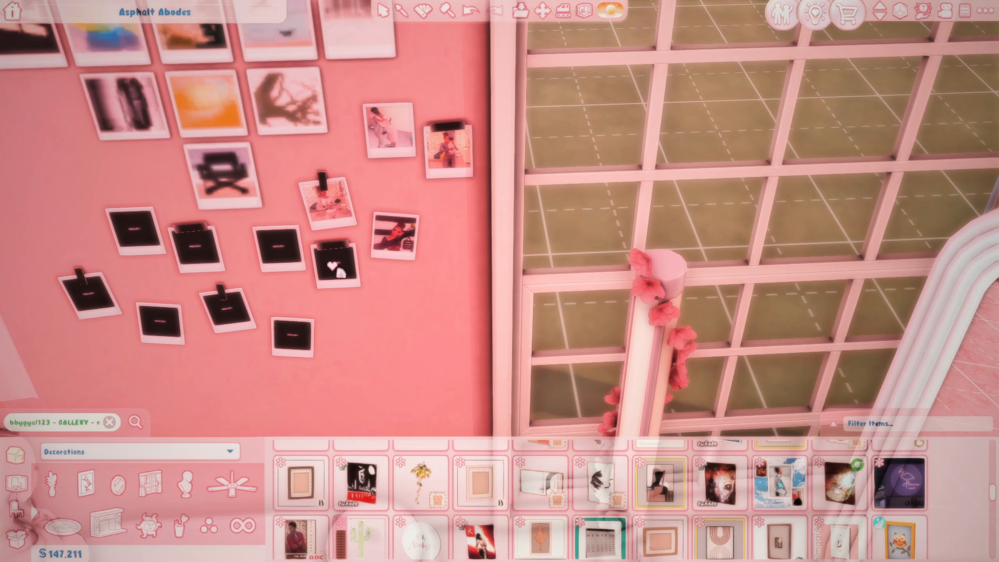
pyautogui.click(330, 263)
pyautogui.click(310, 322)
pyautogui.scroll(5, 403, 314)
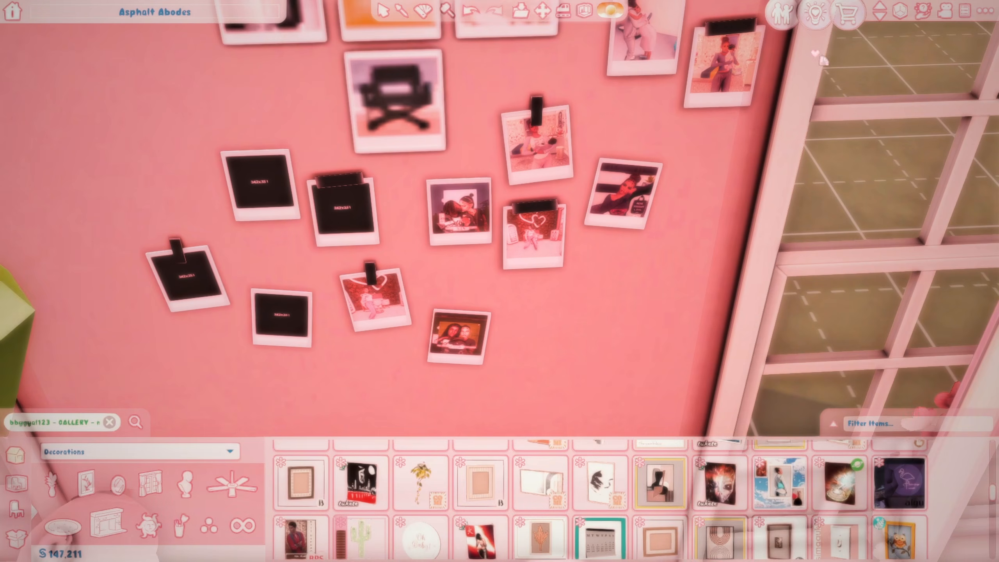
pyautogui.click(783, 15)
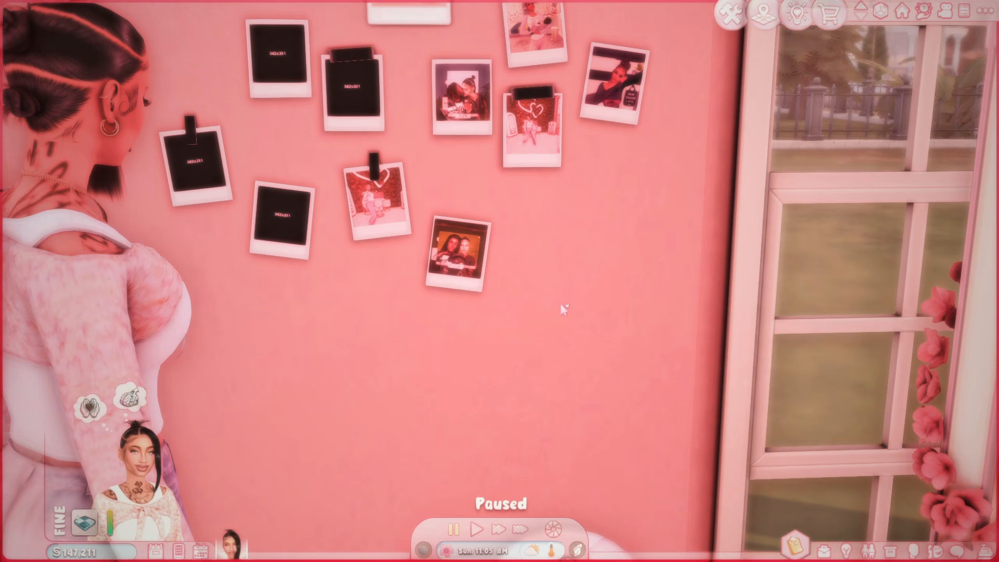
# Step: Zoom around the heart-shaped photo wall and check a polaroid's interactions
pyautogui.scroll(-6, 551, 293)
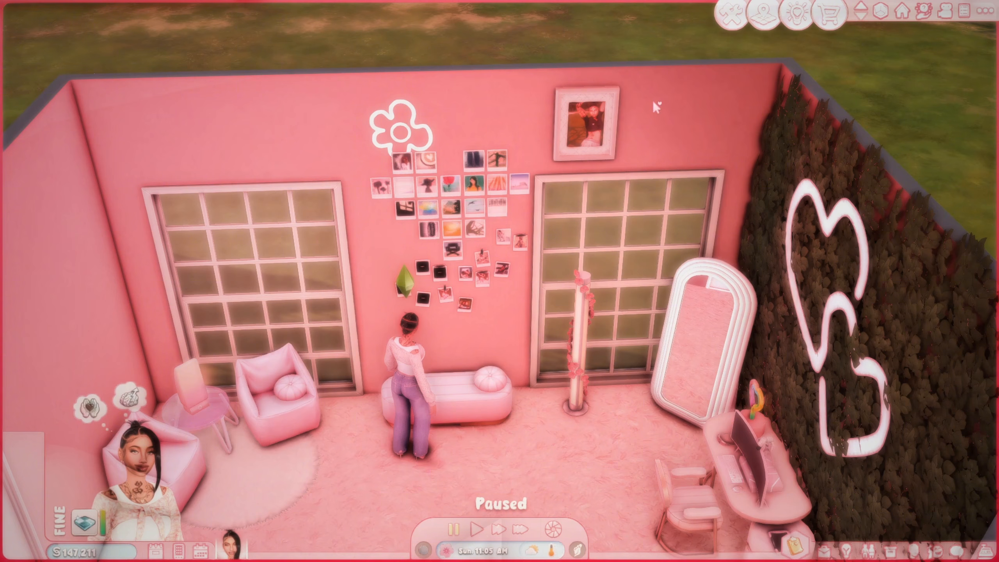
pyautogui.scroll(3, 580, 140)
pyautogui.scroll(-3, 551, 158)
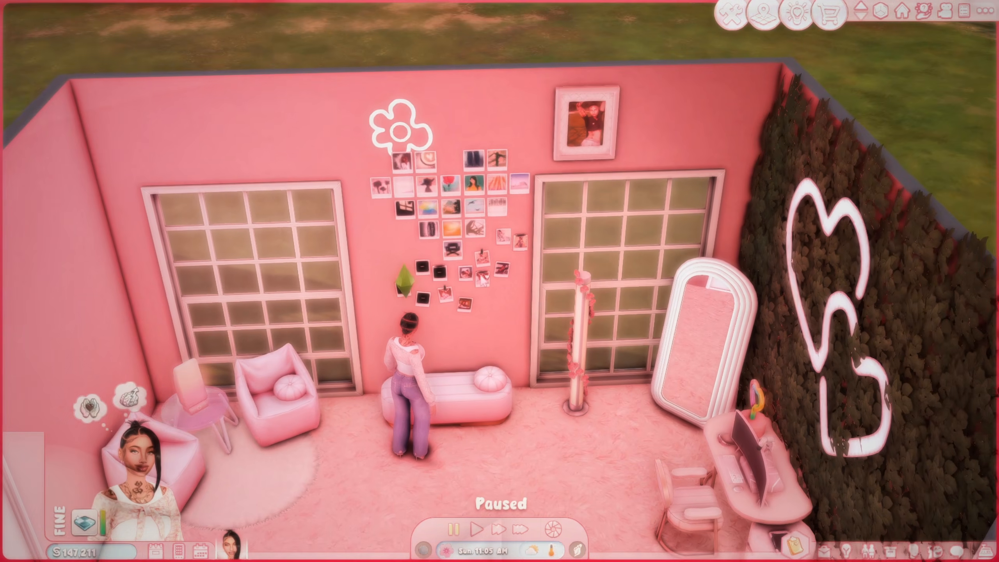
pyautogui.click(483, 278)
# Step: Bring up the GShade overlay with its Custom presets list, Soft Life current
pyautogui.scroll(1, 583, 154)
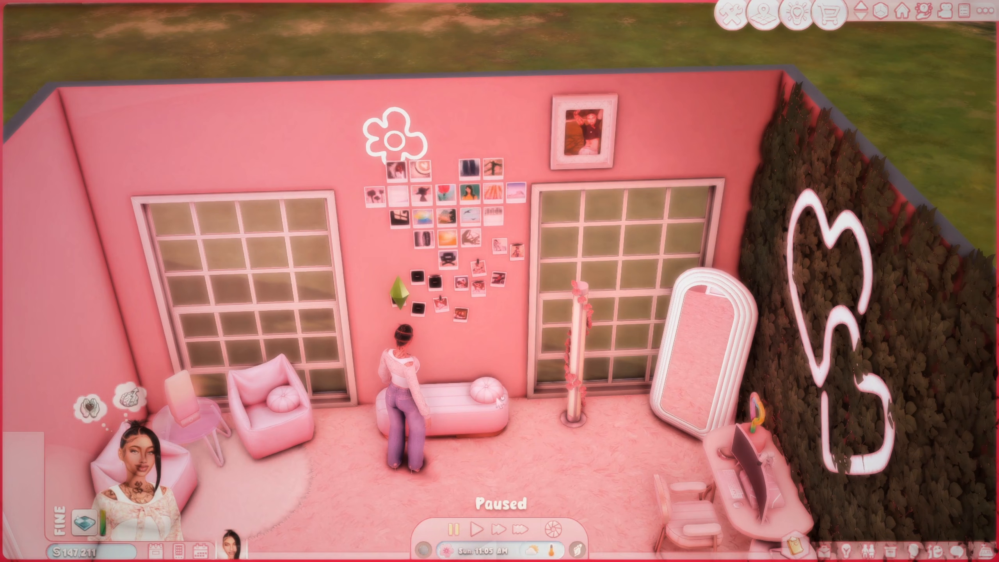
pyautogui.scroll(3, 577, 358)
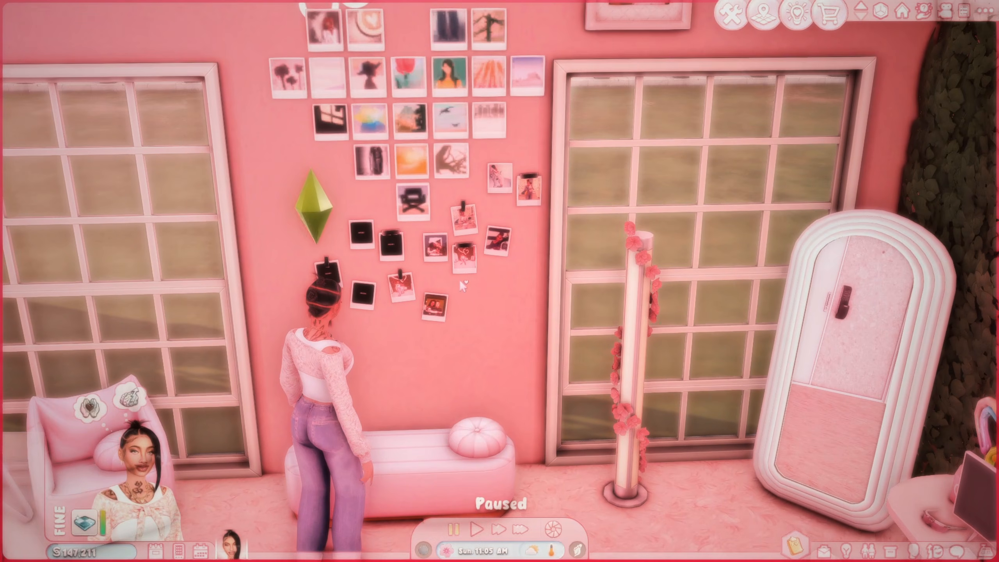
pyautogui.scroll(3, 460, 279)
pyautogui.scroll(-6, 466, 278)
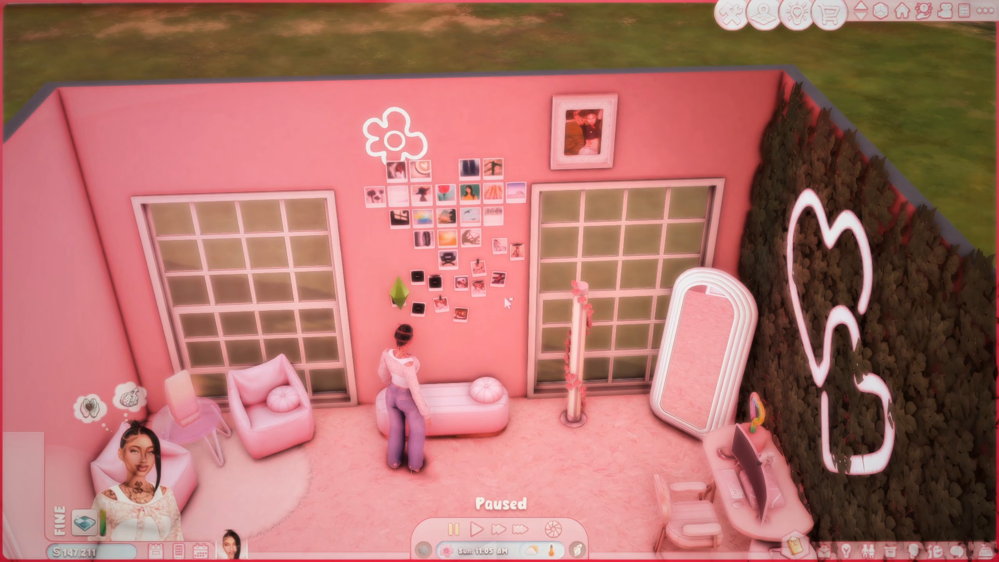
pyautogui.scroll(6, 474, 293)
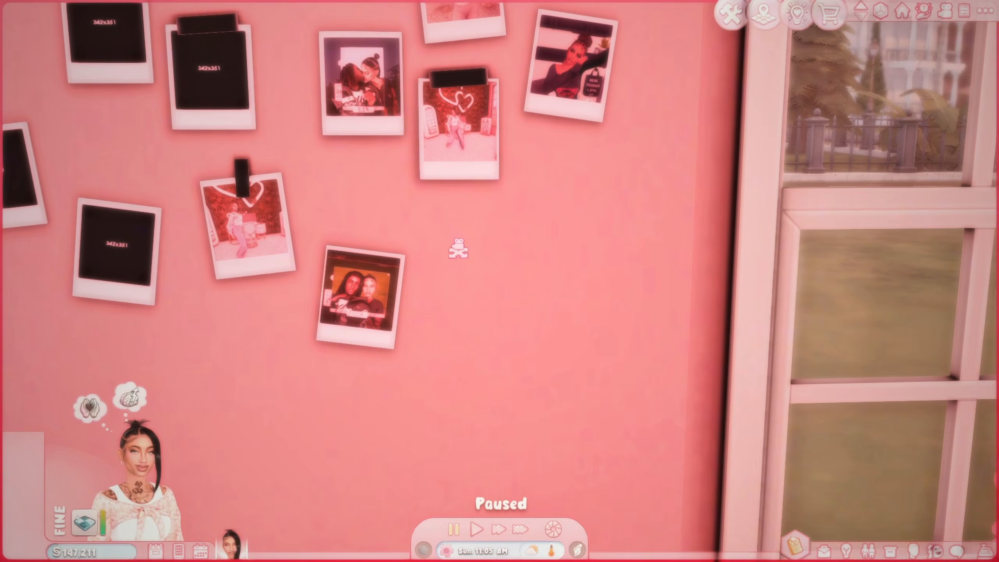
pyautogui.scroll(3, 457, 245)
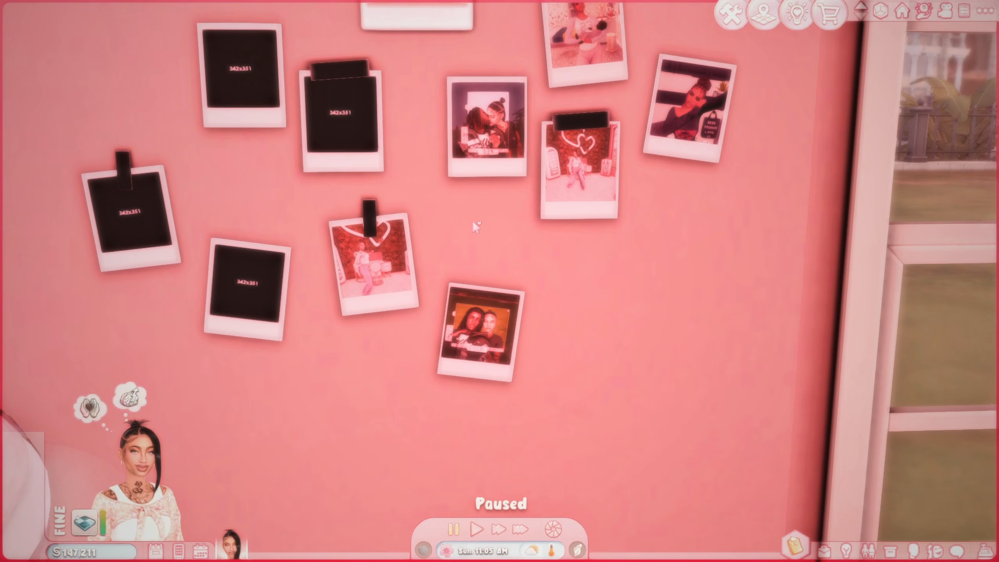
pyautogui.hotkey('shift', 'F2')
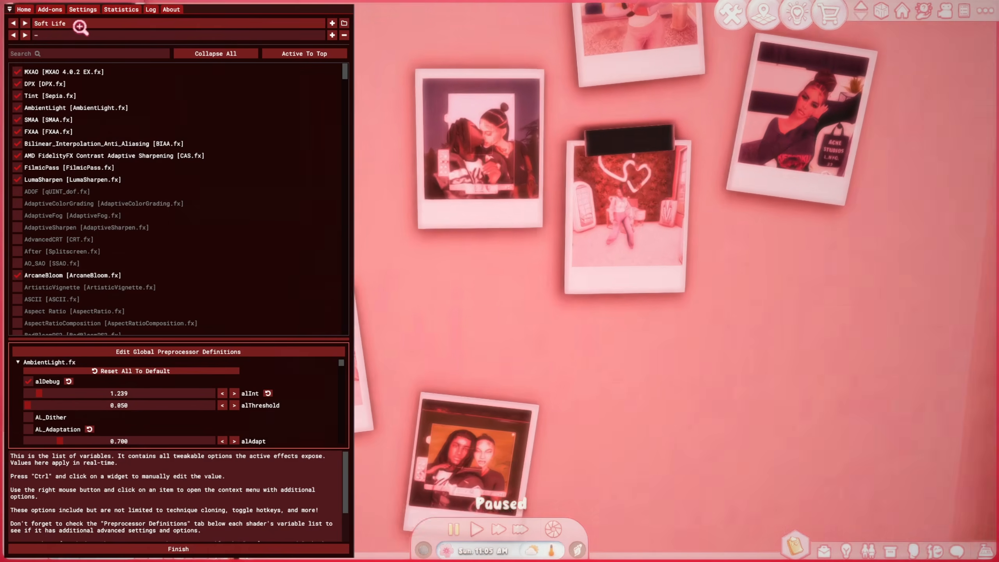
# Step: Load the Llama - PrimRose preset from GShade's saved preset list
pyautogui.click(80, 26)
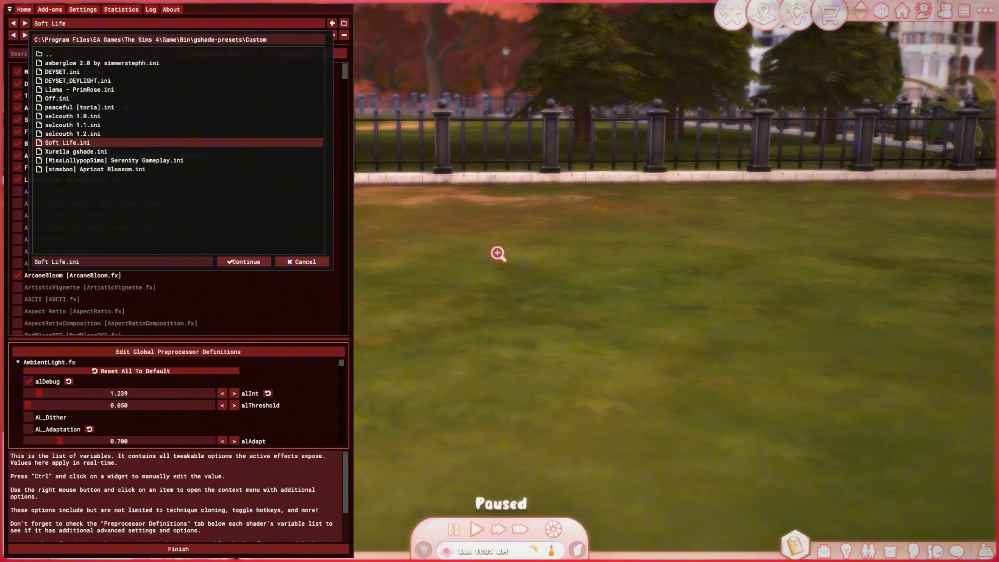
pyautogui.click(248, 26)
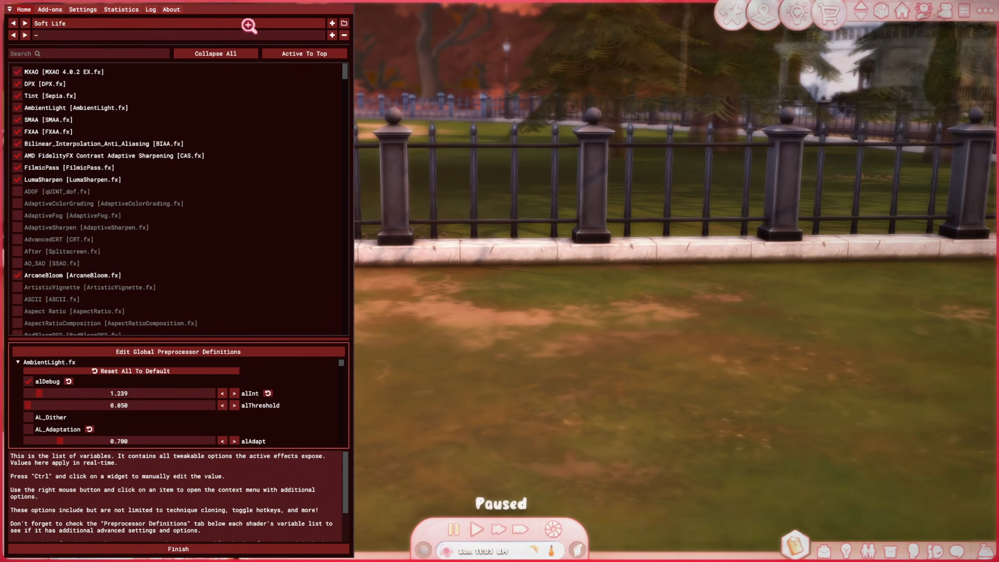
pyautogui.click(247, 25)
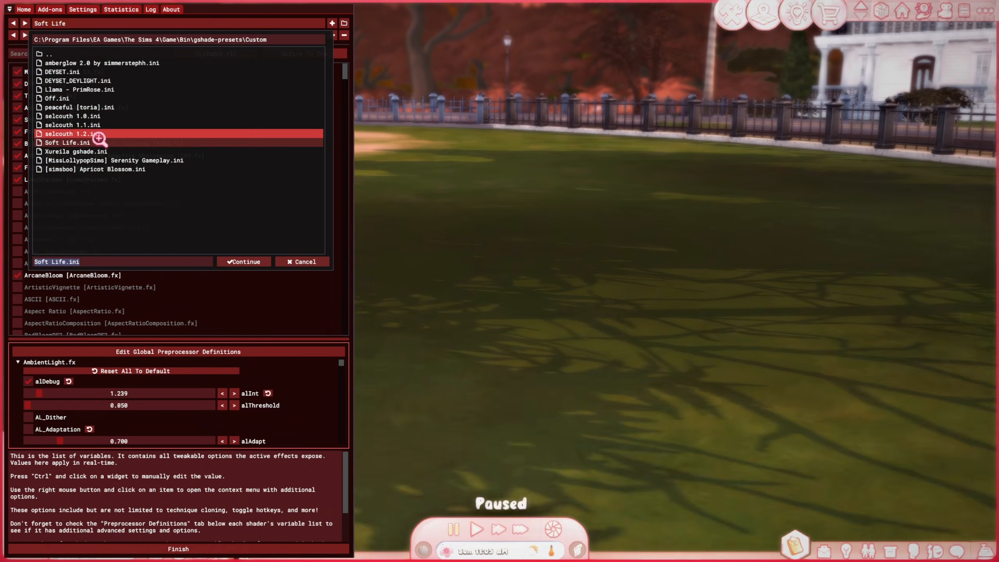
pyautogui.click(103, 89)
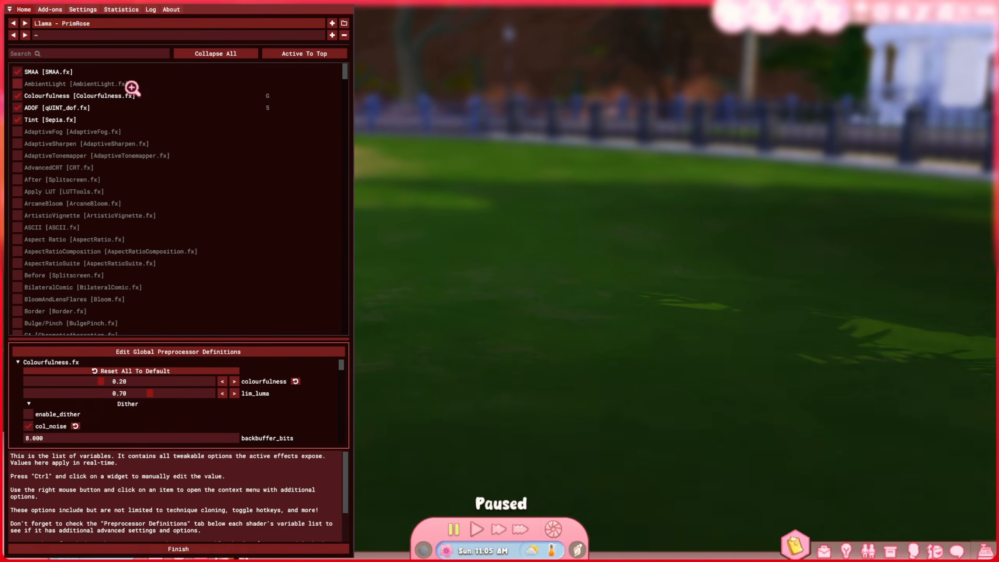
# Step: Switch GShade to the Off preset, close the overlay and centre the camera on the Sim
pyautogui.click(103, 27)
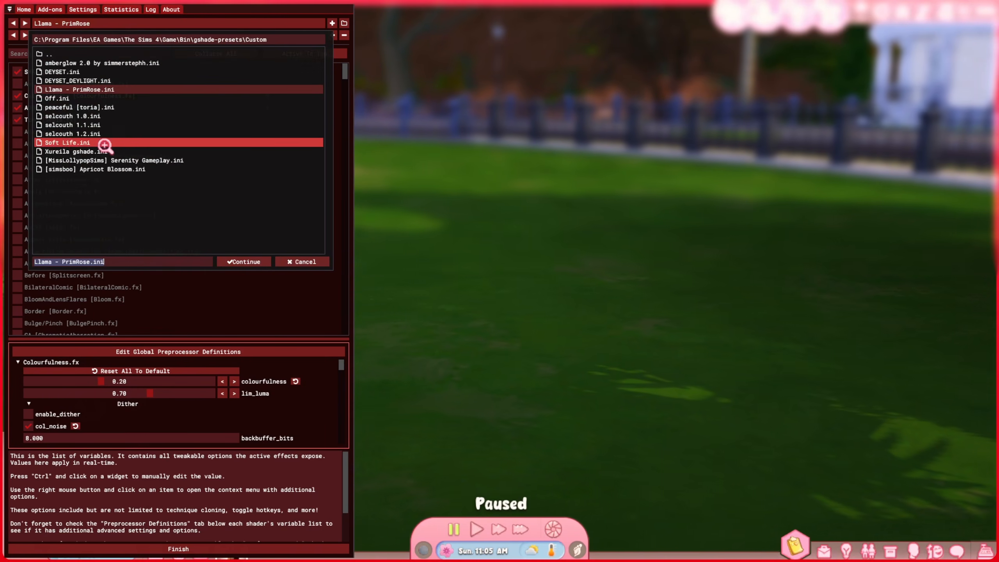
pyautogui.click(89, 99)
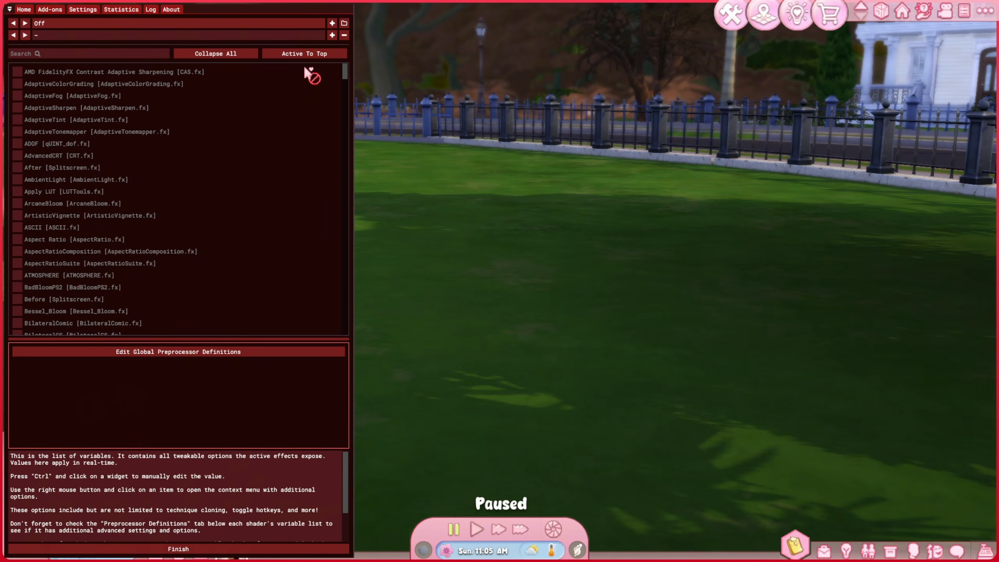
pyautogui.press('Home')
pyautogui.click(236, 549)
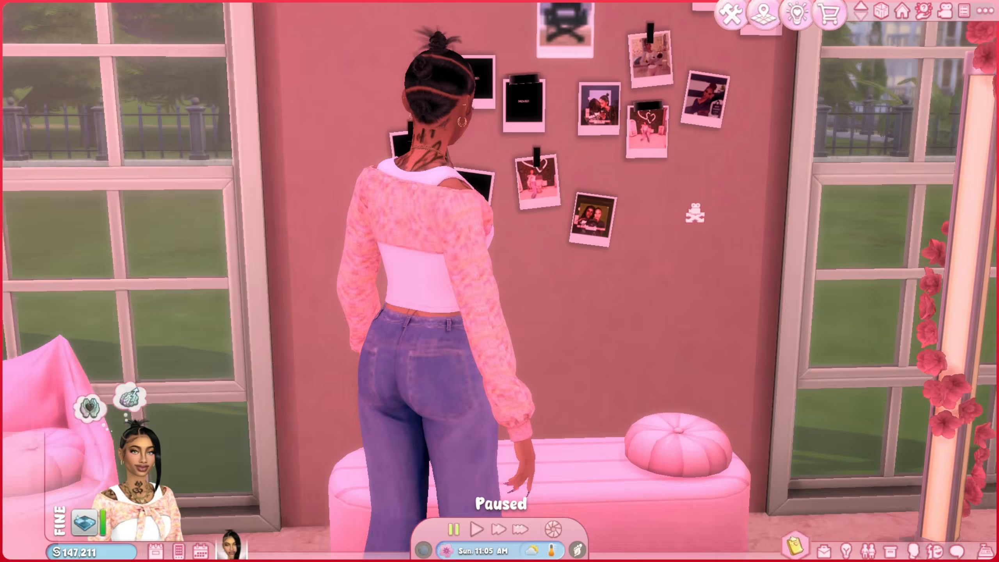
# Step: Pan and zoom the camera in toward the polaroid photo wall
pyautogui.moveTo(695, 213); pyautogui.dragTo(656, 199, button='right')
pyautogui.scroll(3, 656, 199)
pyautogui.moveTo(653, 346); pyautogui.dragTo(655, 267, button='right')
pyautogui.scroll(-1, 655, 267)
pyautogui.moveTo(615, 348); pyautogui.dragTo(623, 315, button='right')
pyautogui.scroll(-2, 620, 329)
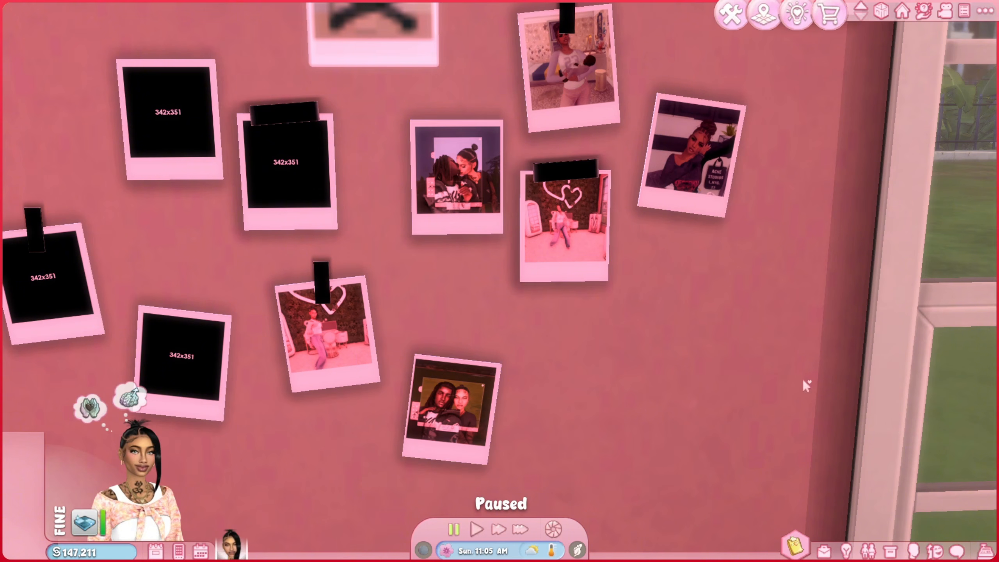
pyautogui.scroll(-3, 602, 395)
pyautogui.scroll(4, 478, 387)
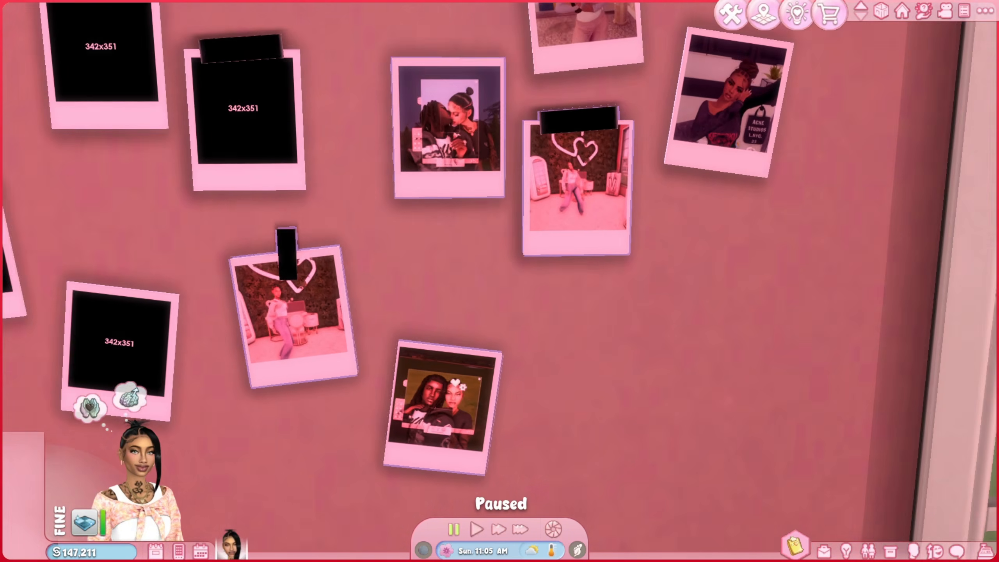
pyautogui.moveTo(458, 384); pyautogui.dragTo(412, 409, button='right')
pyautogui.scroll(-4, 271, 347)
pyautogui.scroll(2, 453, 397)
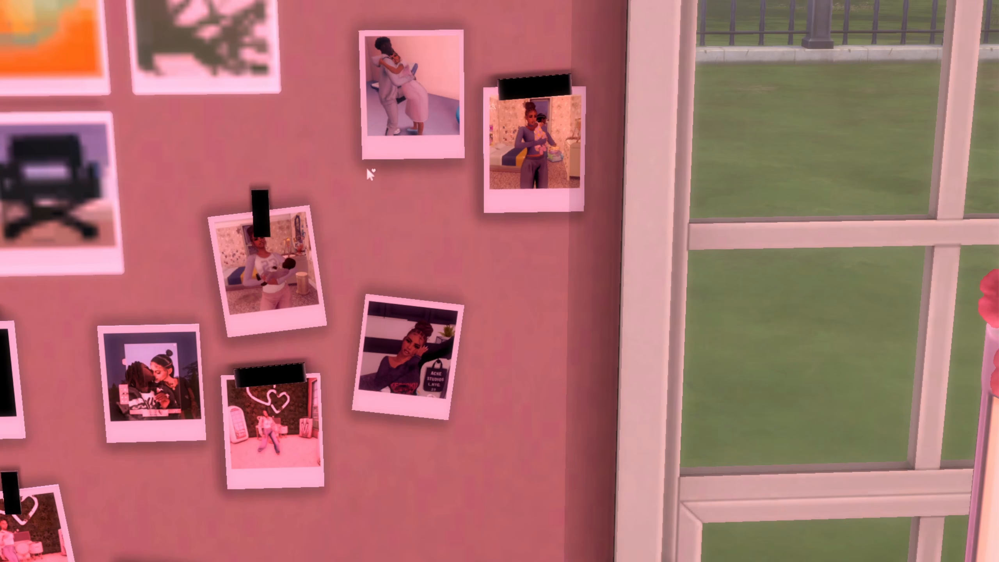
# Step: Orbit to the pink framed Sim photo and move in close with the interface-free Tab camera
pyautogui.press('s')
pyautogui.press('a')
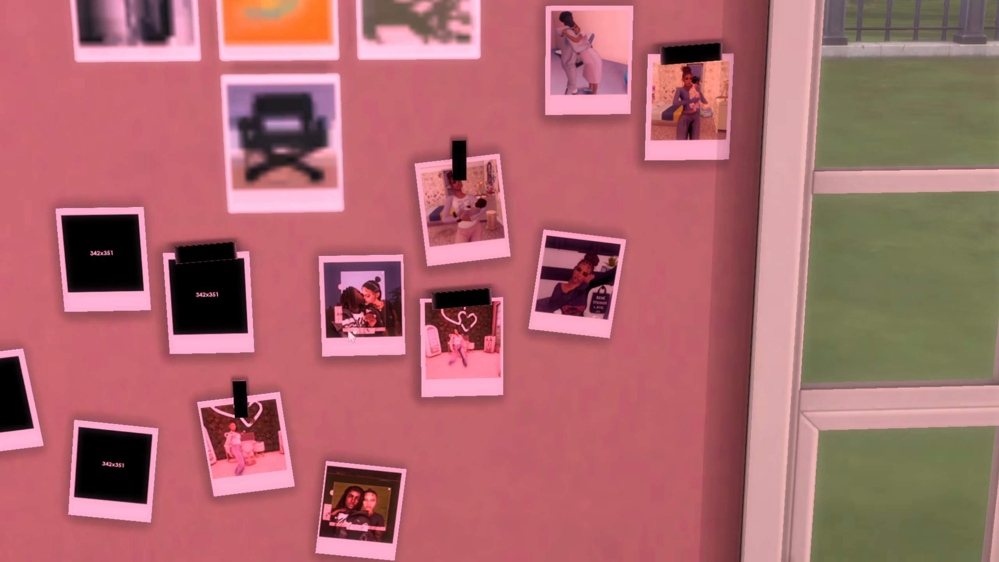
pyautogui.press('a')
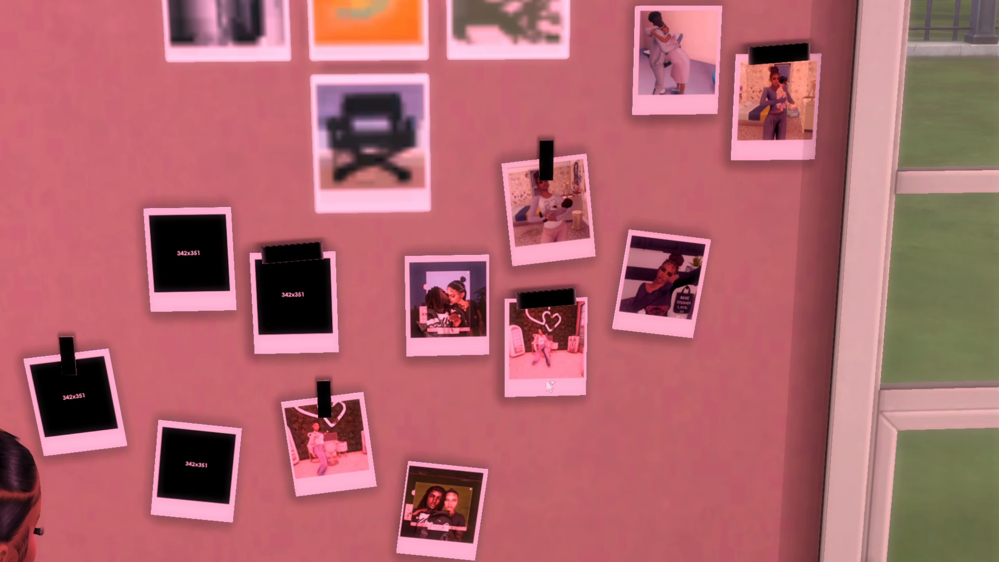
pyautogui.scroll(-3, 606, 341)
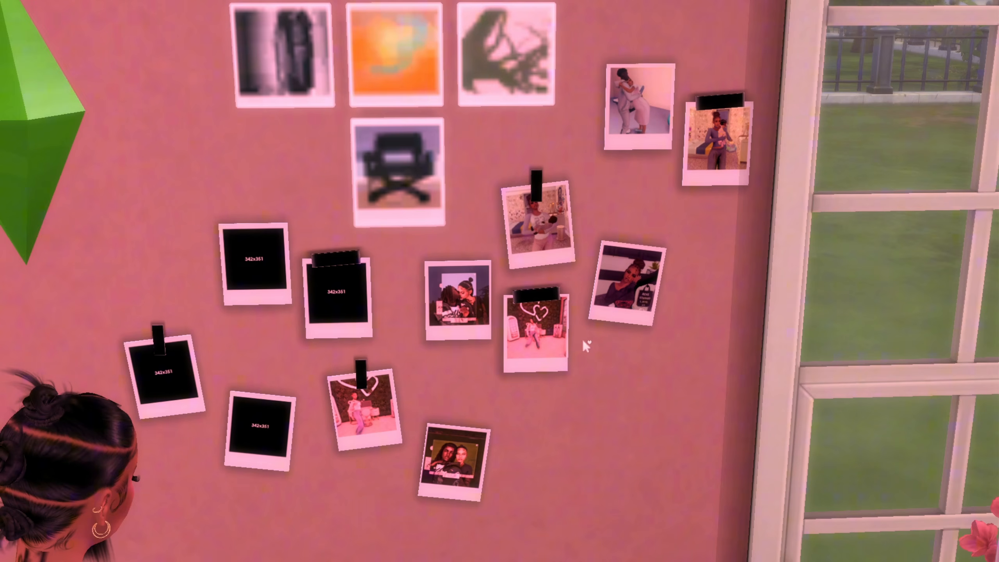
pyautogui.press('d')
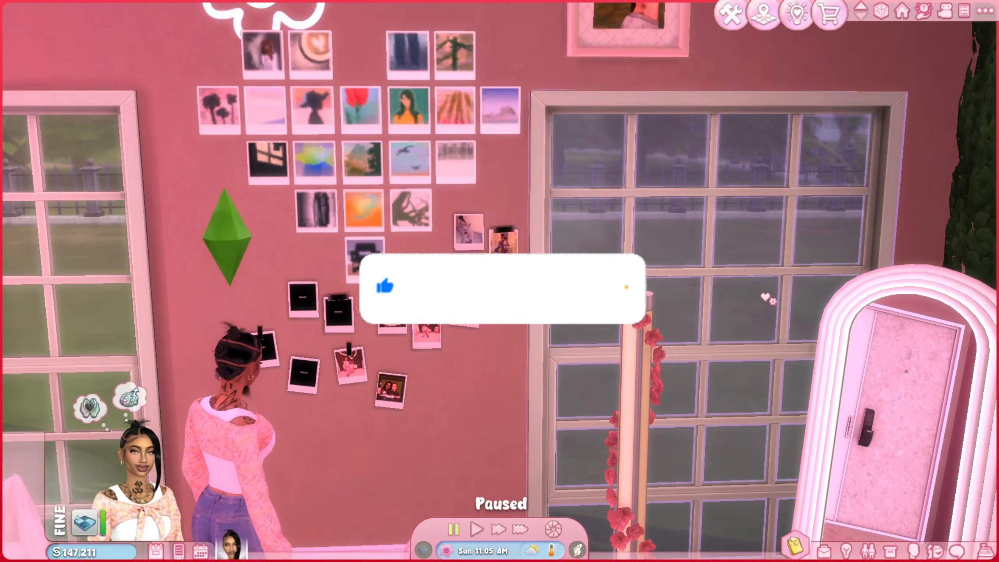
pyautogui.moveTo(760, 292); pyautogui.dragTo(579, 252, button='middle')
pyautogui.scroll(3, 556, 189)
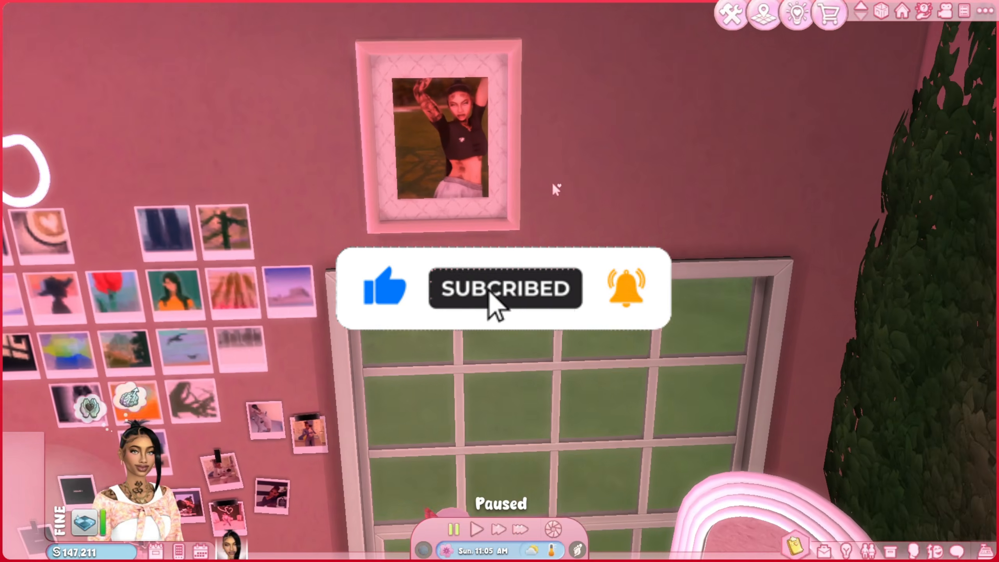
pyautogui.moveTo(555, 189); pyautogui.dragTo(573, 179, button='middle')
pyautogui.scroll(2, 565, 167)
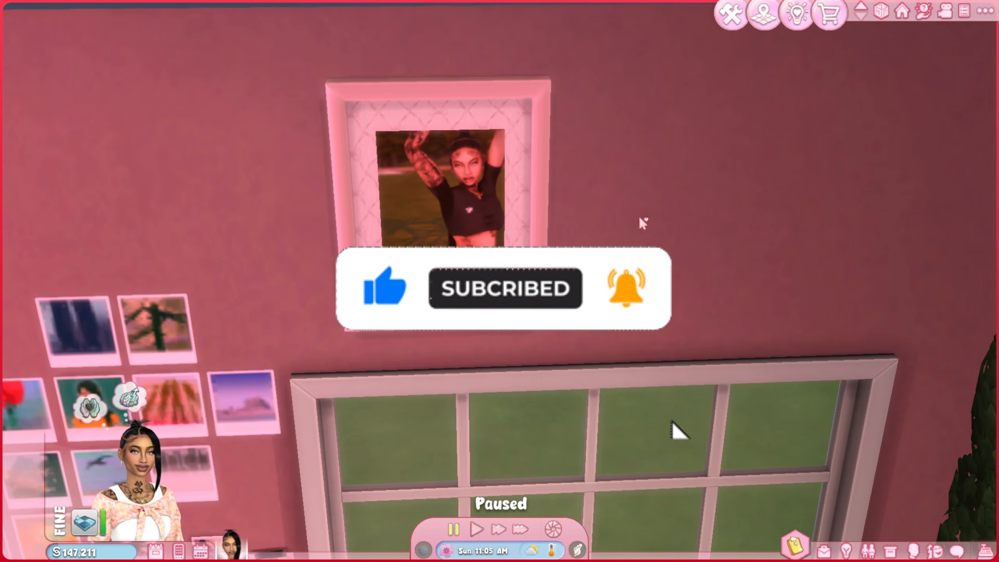
pyautogui.press('Tab')
pyautogui.press('w')
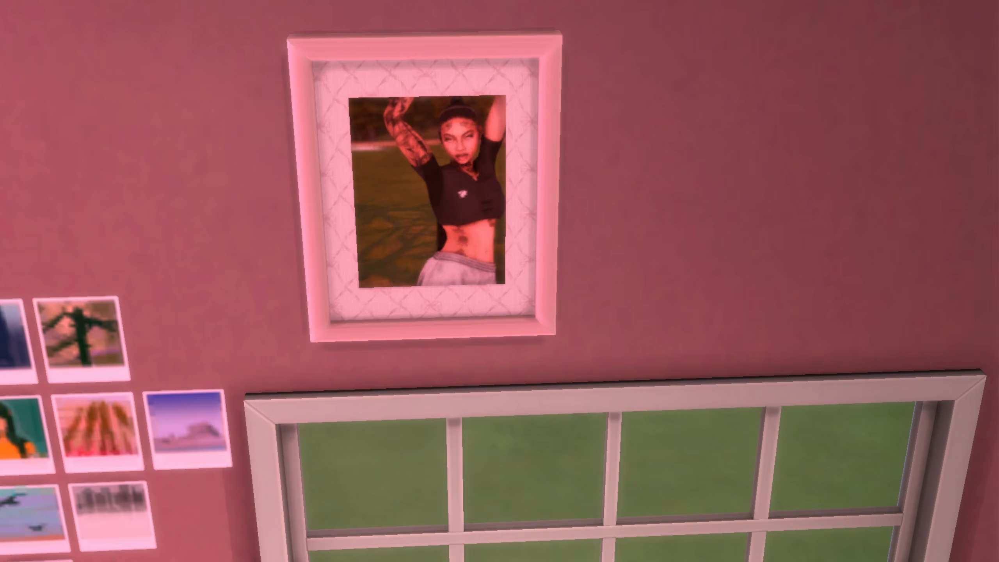